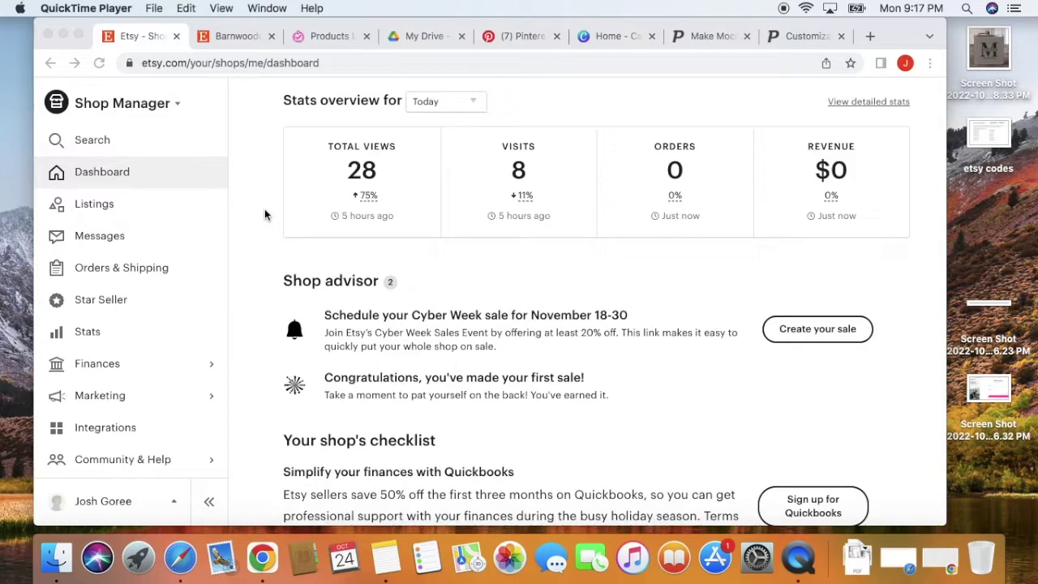
# - Look over the Canva home page and the Placeit mockup site
pyautogui.click(603, 36)
pyautogui.scroll(10, 567, 295)
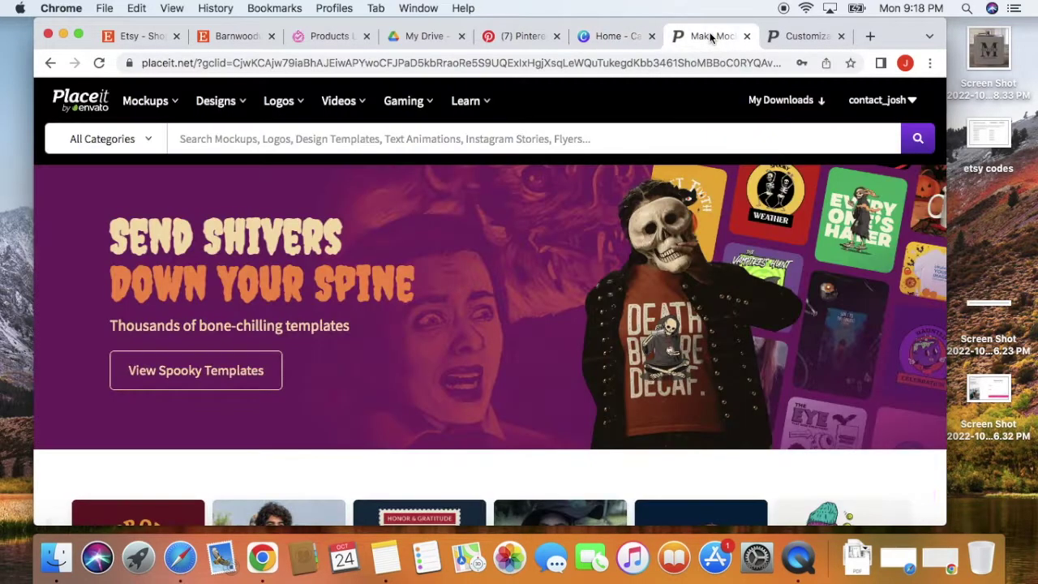
pyautogui.click(711, 38)
pyautogui.moveTo(93, 23); pyautogui.dragTo(80, 30)
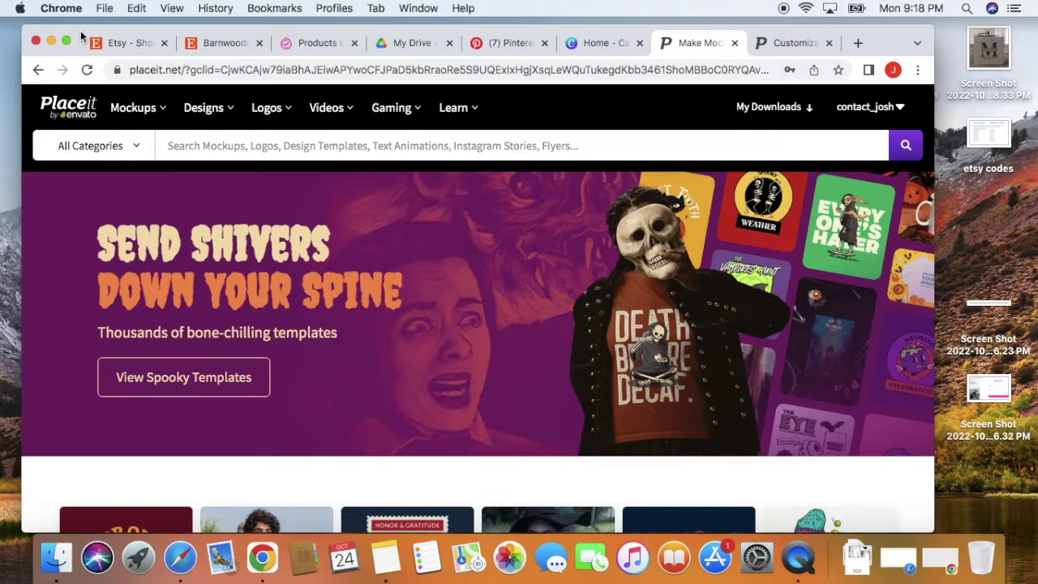
# - Browse the Pinterest "wood frame decor" results and open the "Into The Forest I Go To Lose My Mind & Find My Soul" framed sign pin
pyautogui.click(504, 45)
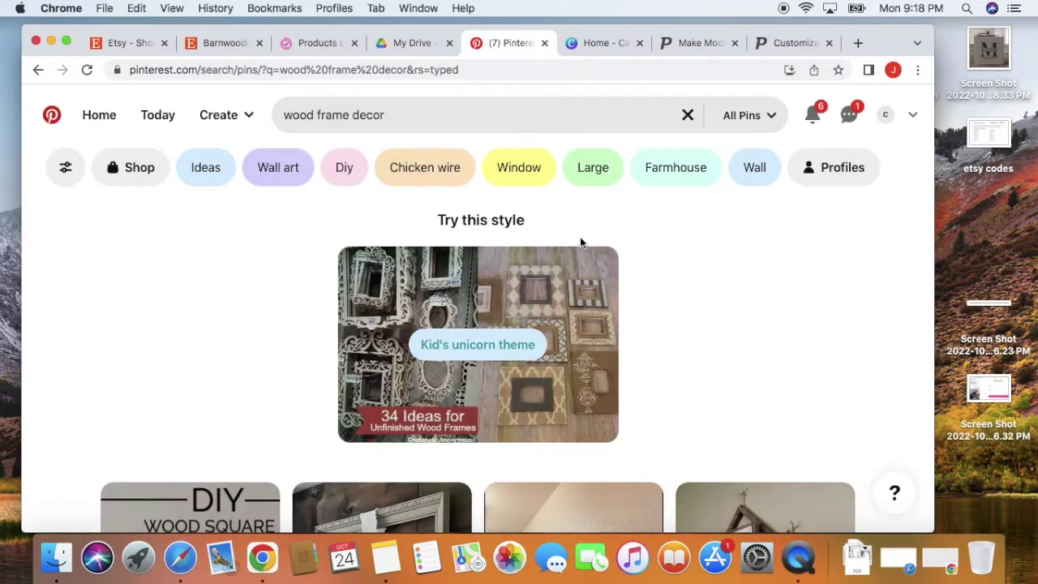
pyautogui.scroll(-3, 729, 294)
pyautogui.scroll(-5, 730, 293)
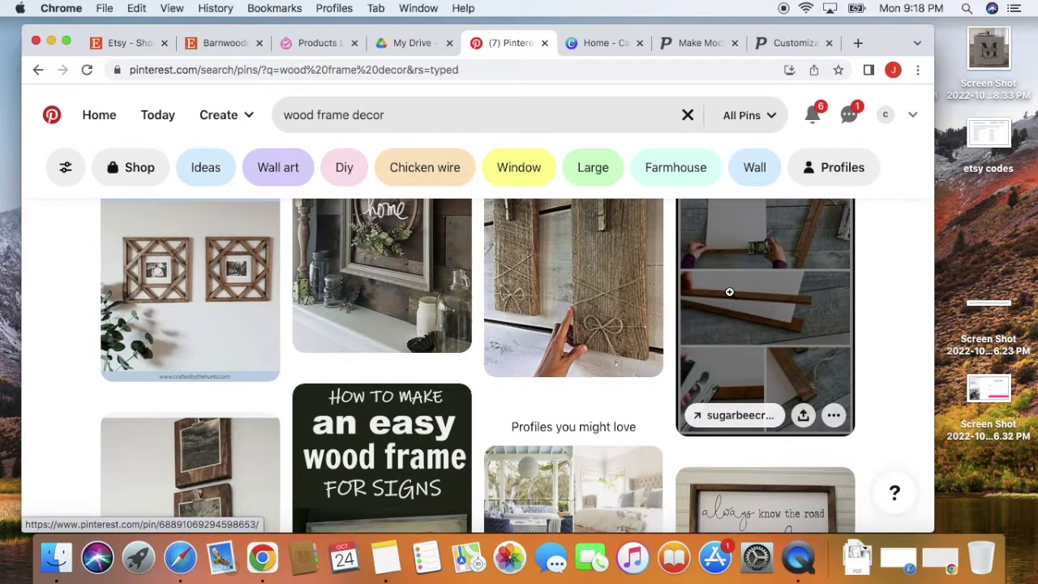
pyautogui.scroll(-5, 617, 361)
pyautogui.scroll(-5, 616, 361)
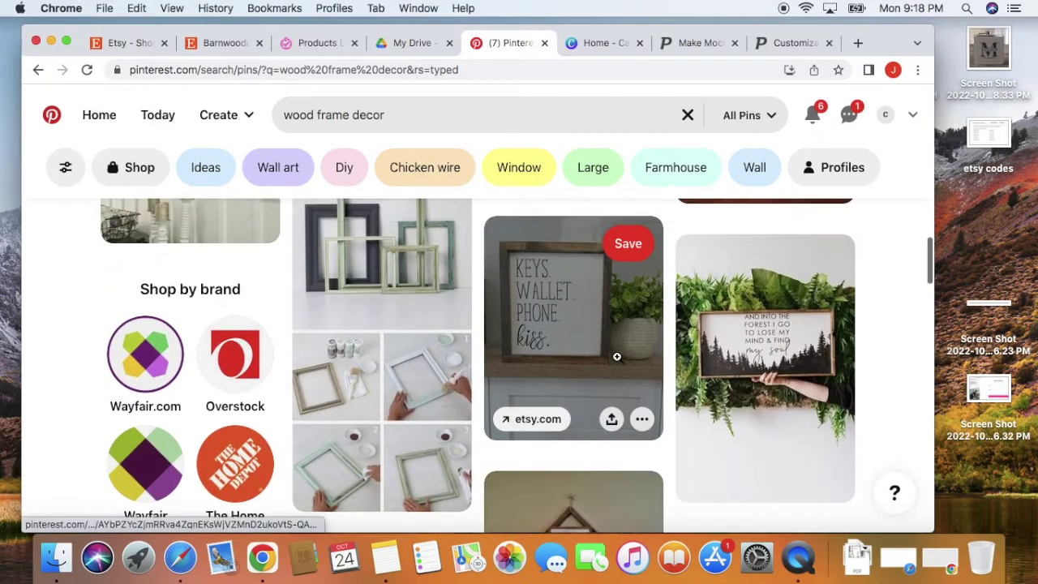
pyautogui.click(788, 353)
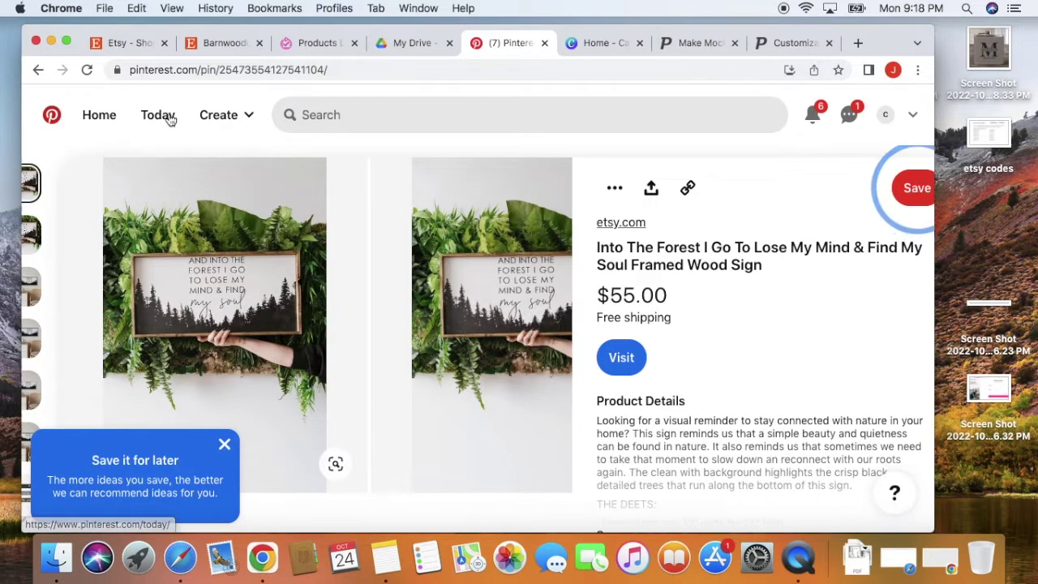
# - Choose the 24in x 12in Framed Wooden Sign (IMAGE) (print) as the new product in Completeful and proceed to its artwork upload
pyautogui.click(126, 43)
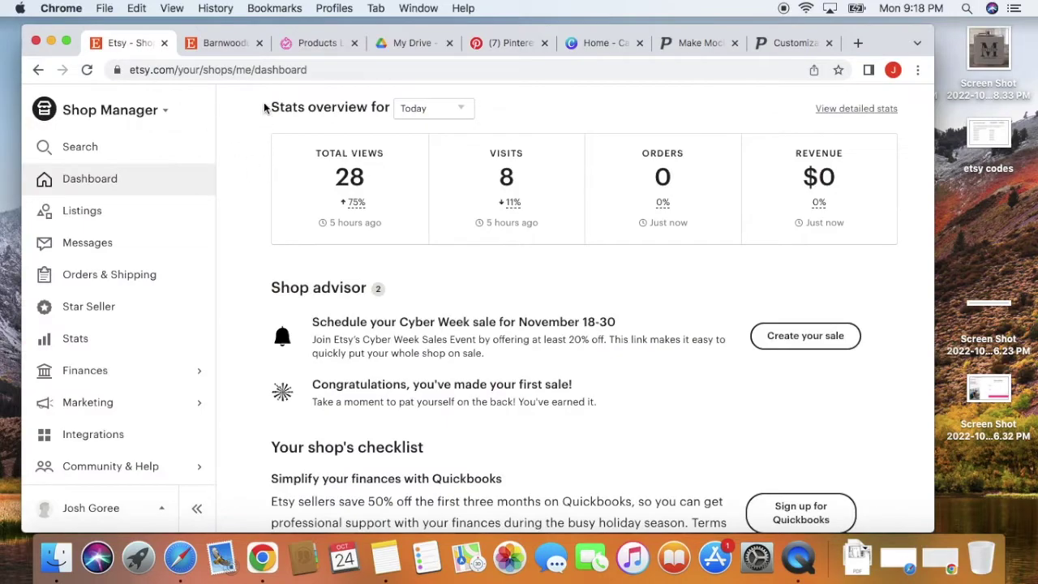
pyautogui.click(311, 42)
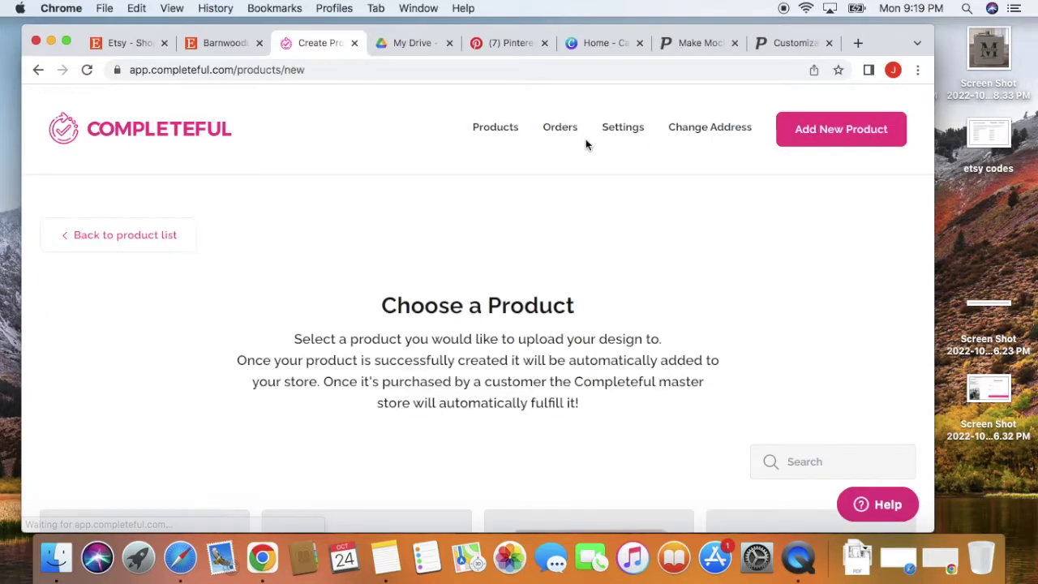
pyautogui.scroll(-15, 680, 271)
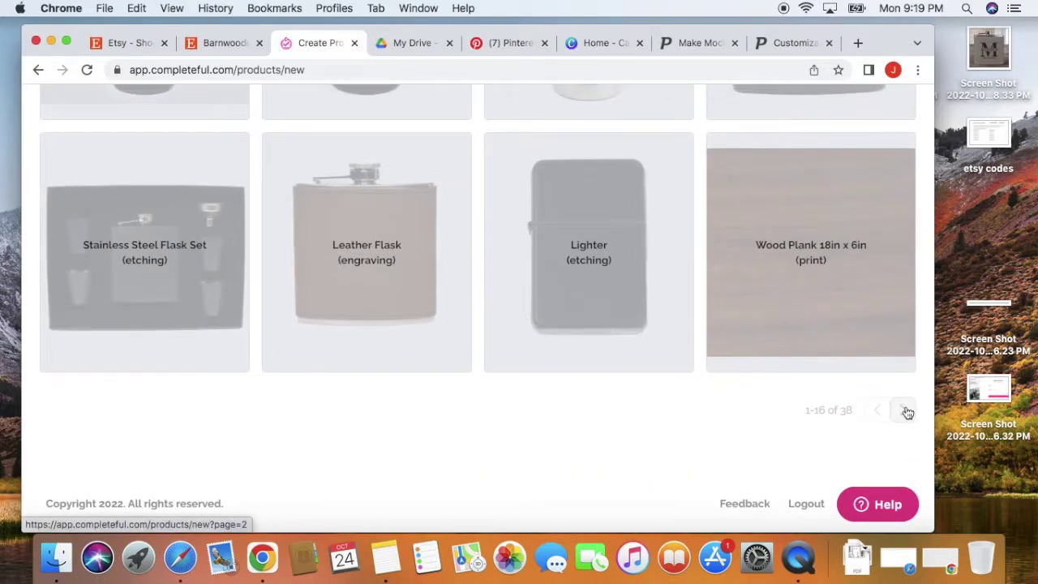
pyautogui.click(907, 412)
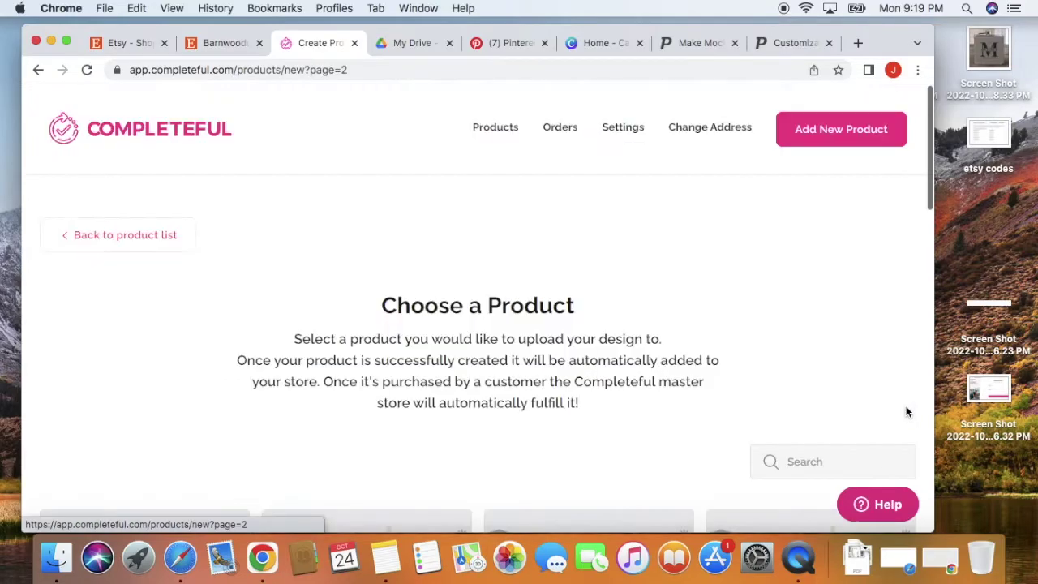
pyautogui.scroll(-3, 654, 296)
pyautogui.scroll(-10, 655, 301)
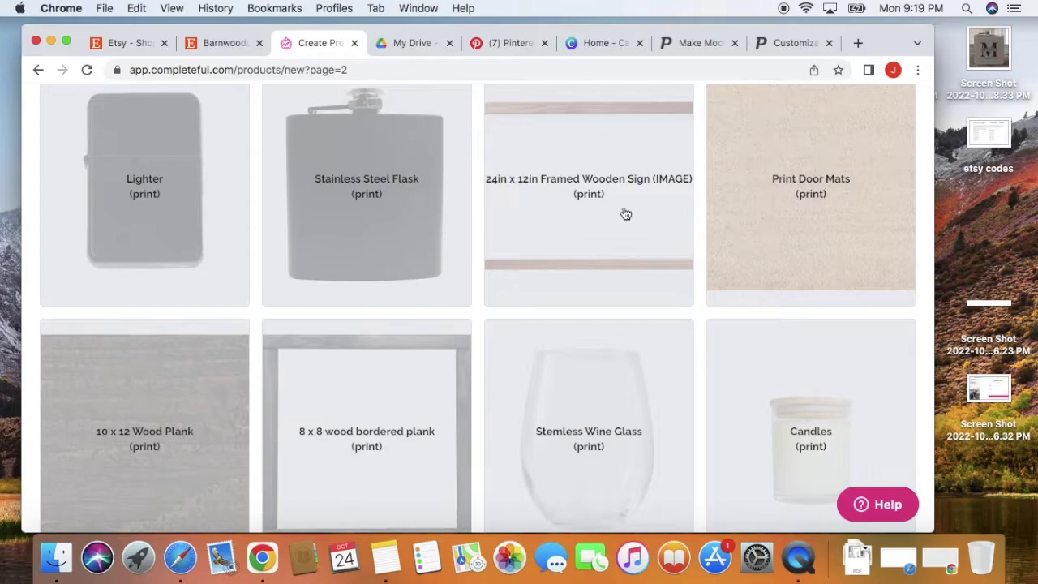
pyautogui.click(615, 199)
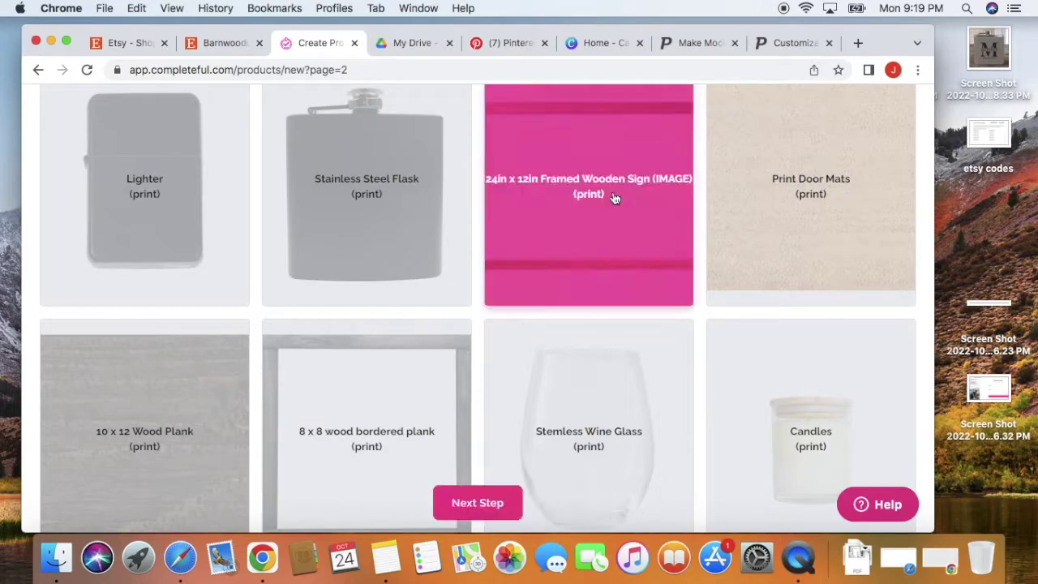
pyautogui.click(461, 496)
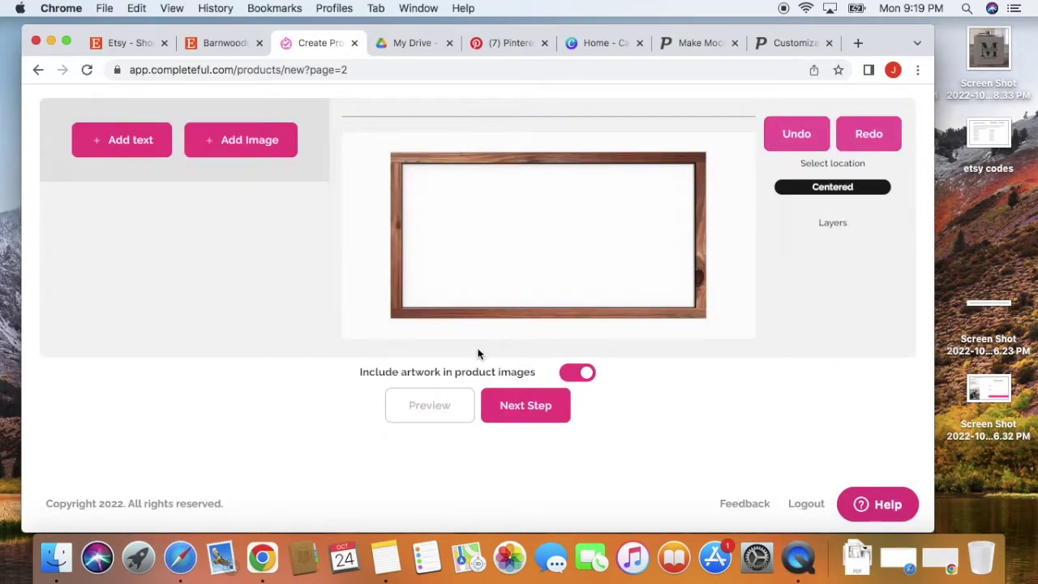
pyautogui.scroll(3, 483, 216)
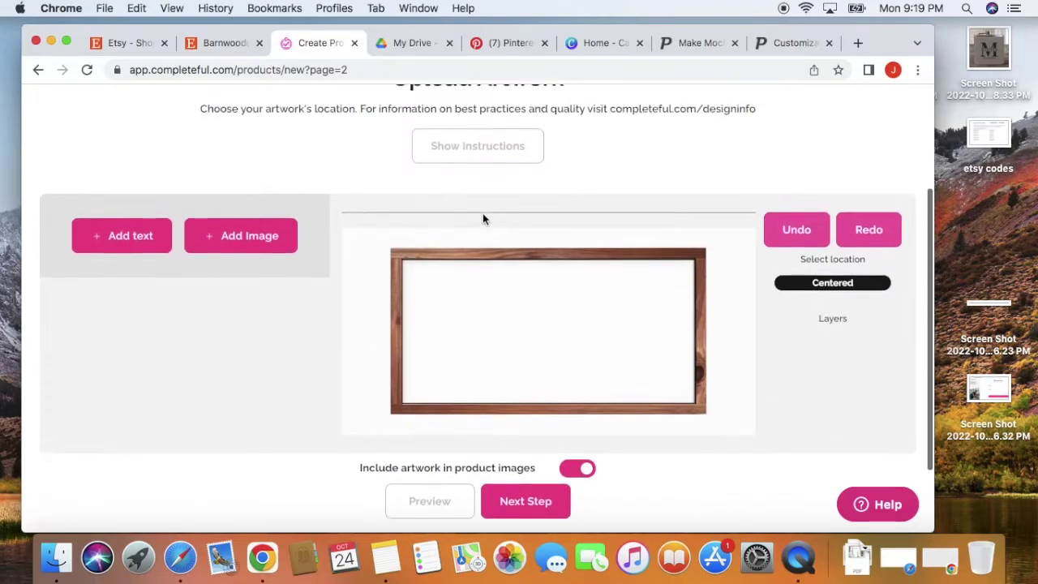
# - Check the Pinterest sign for reference and search Google Images for "tree line" in a new browser tab
pyautogui.click(500, 44)
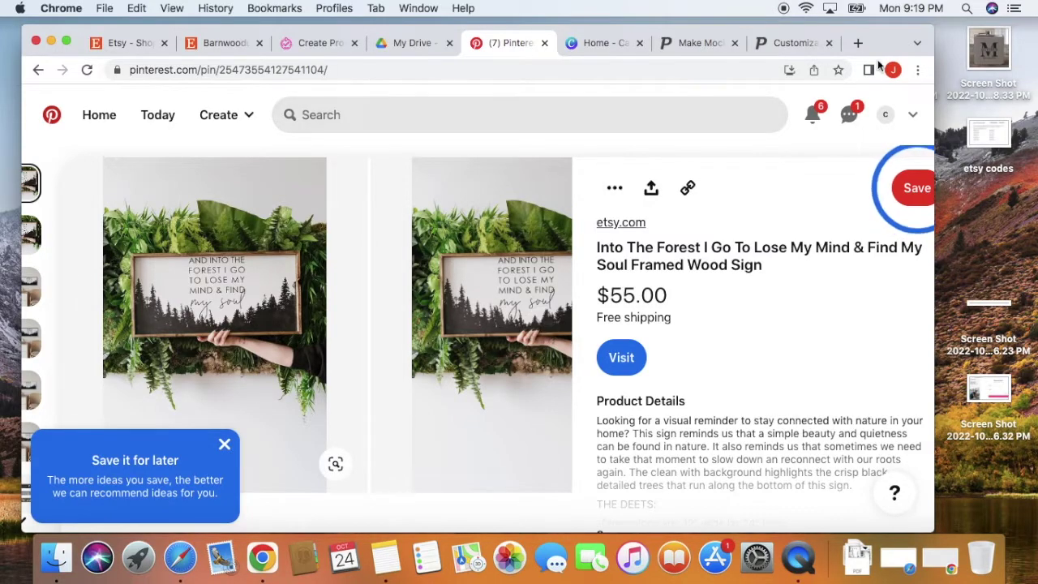
pyautogui.click(859, 43)
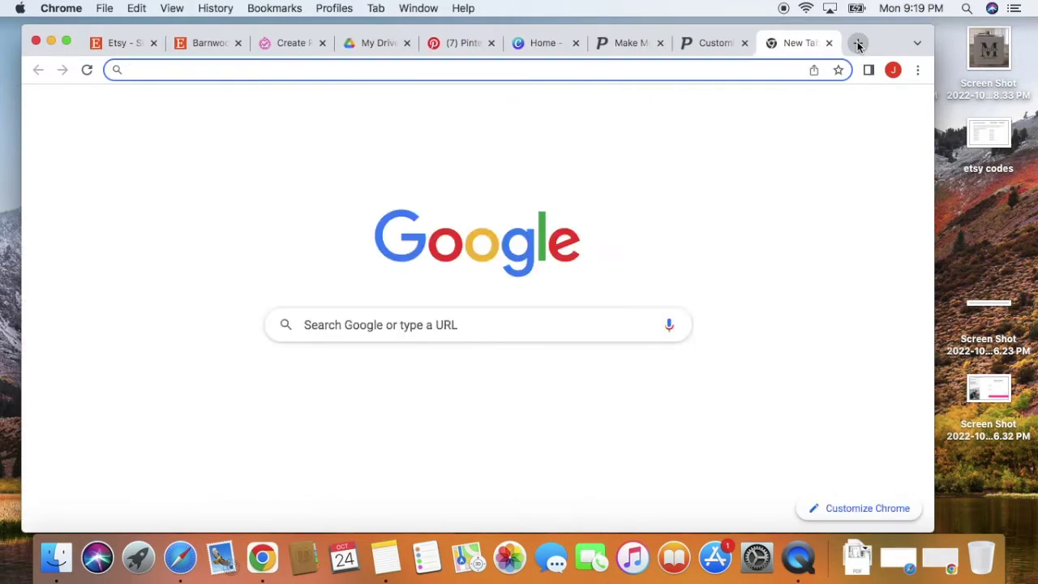
pyautogui.write('tree line')
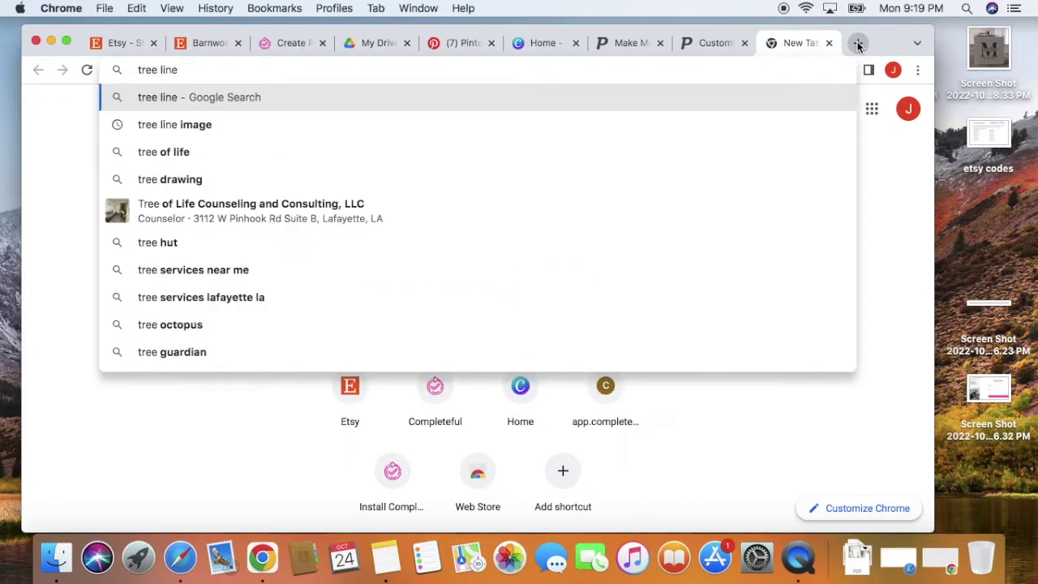
pyautogui.press('Return')
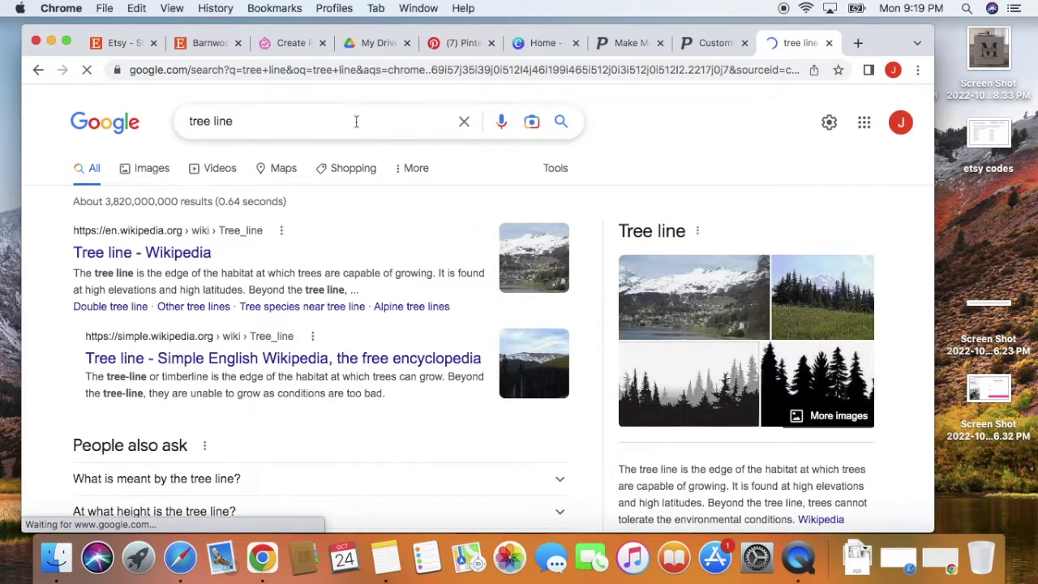
pyautogui.click(355, 121)
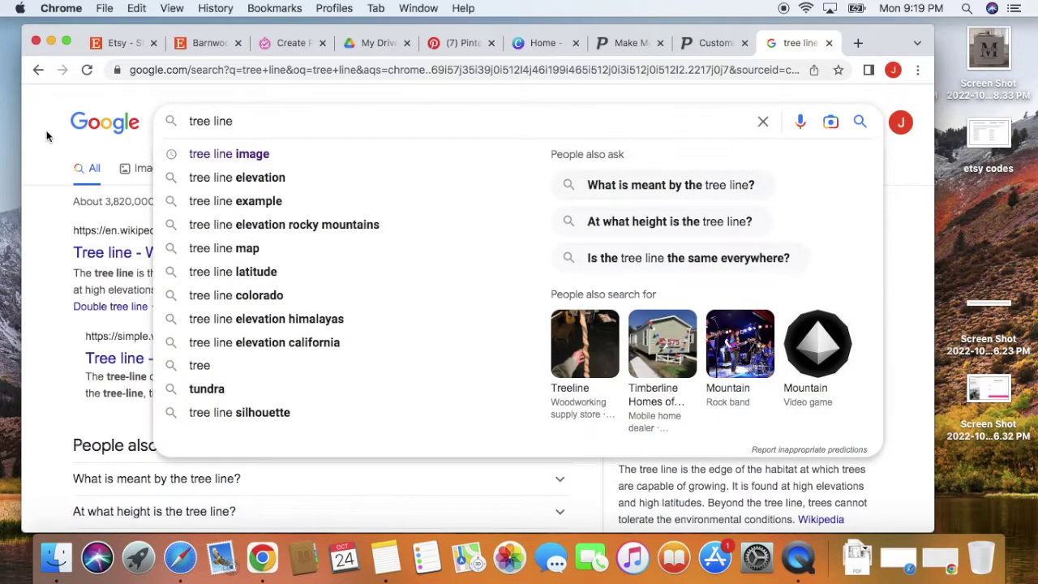
pyautogui.click(615, 496)
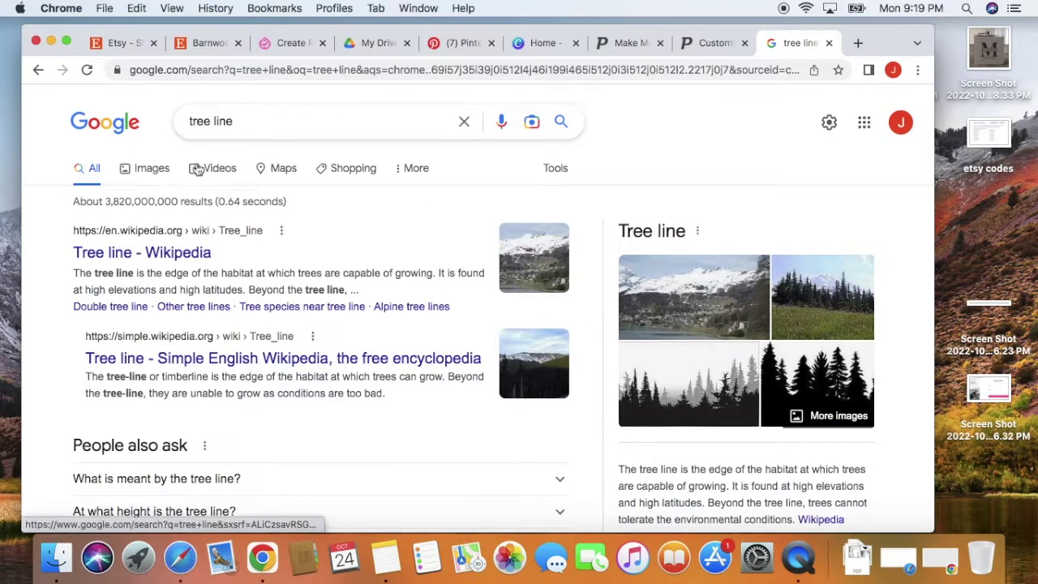
pyautogui.click(152, 169)
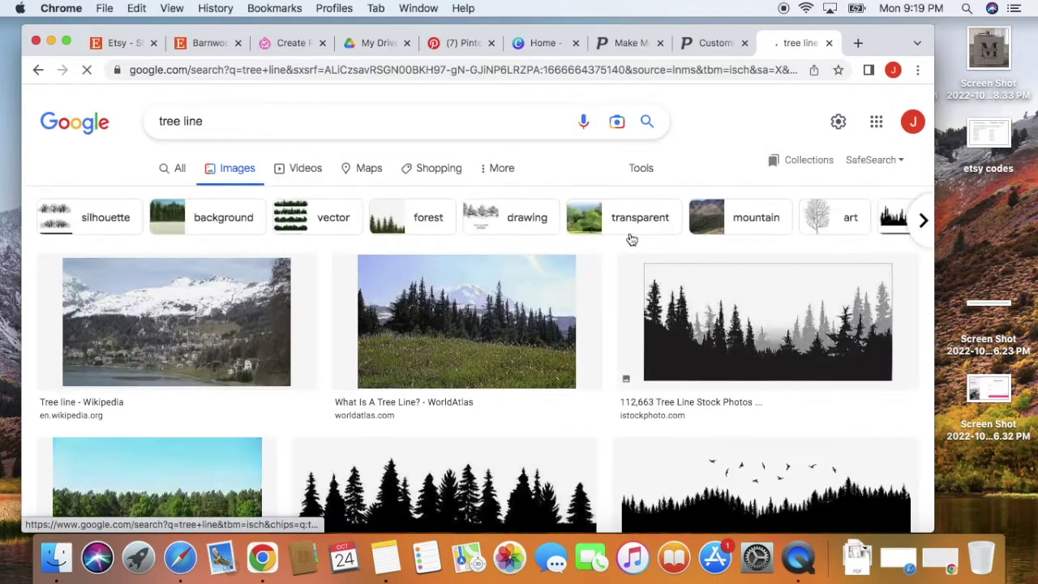
# - Browse the tree line image results and preview the iStock black-and-grey forest silhouette, checking its image options before closing the preview
pyautogui.scroll(-3, 657, 258)
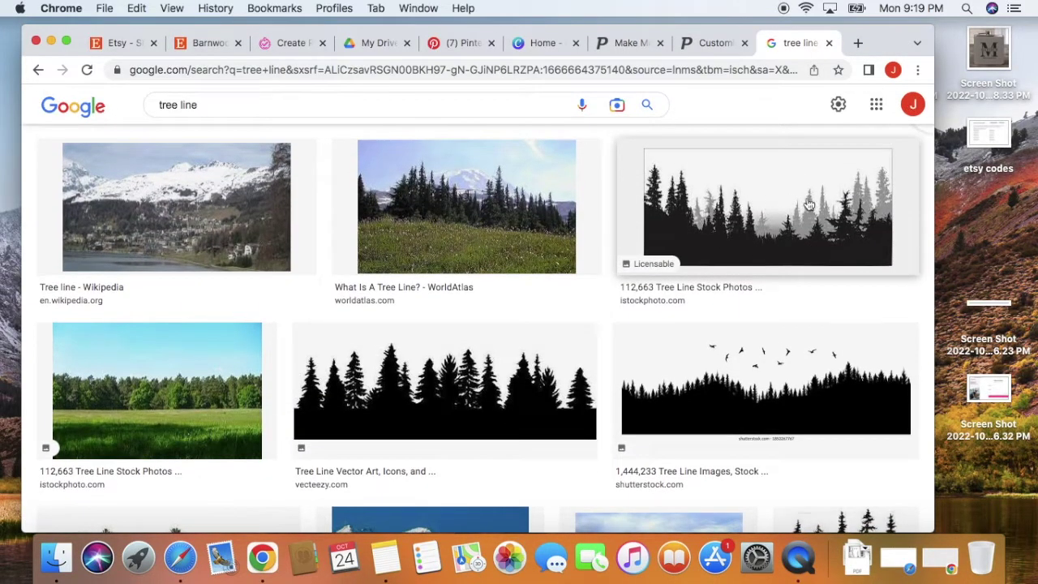
pyautogui.scroll(-3, 828, 206)
pyautogui.scroll(5, 822, 208)
pyautogui.click(772, 308)
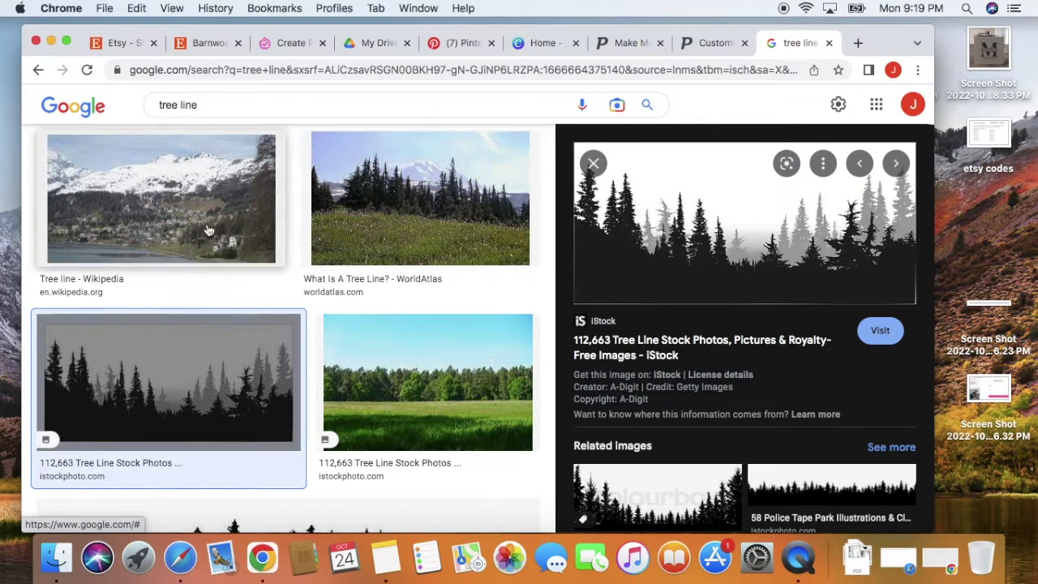
pyautogui.scroll(-5, 429, 254)
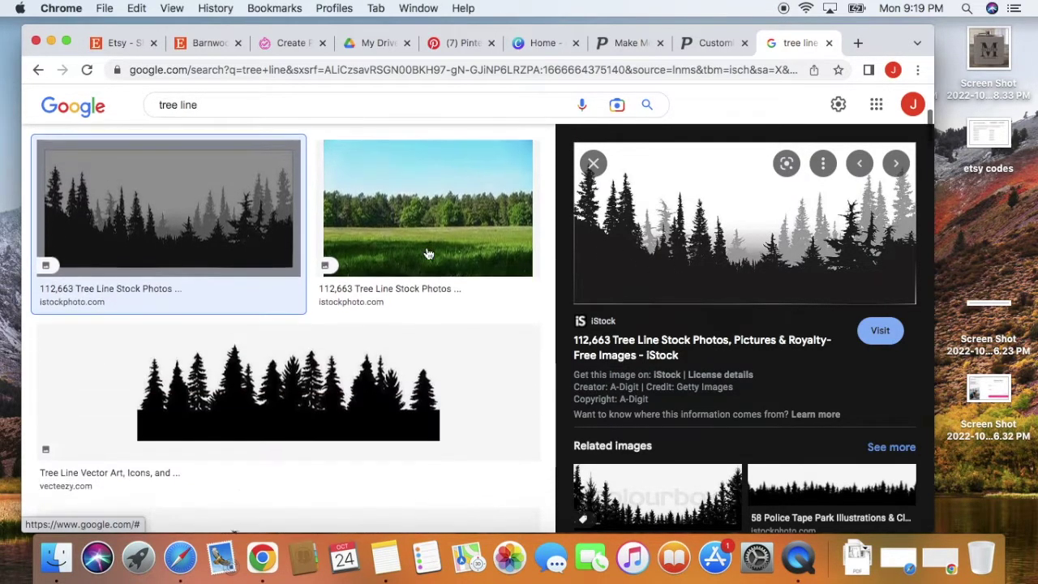
pyautogui.scroll(-5, 444, 266)
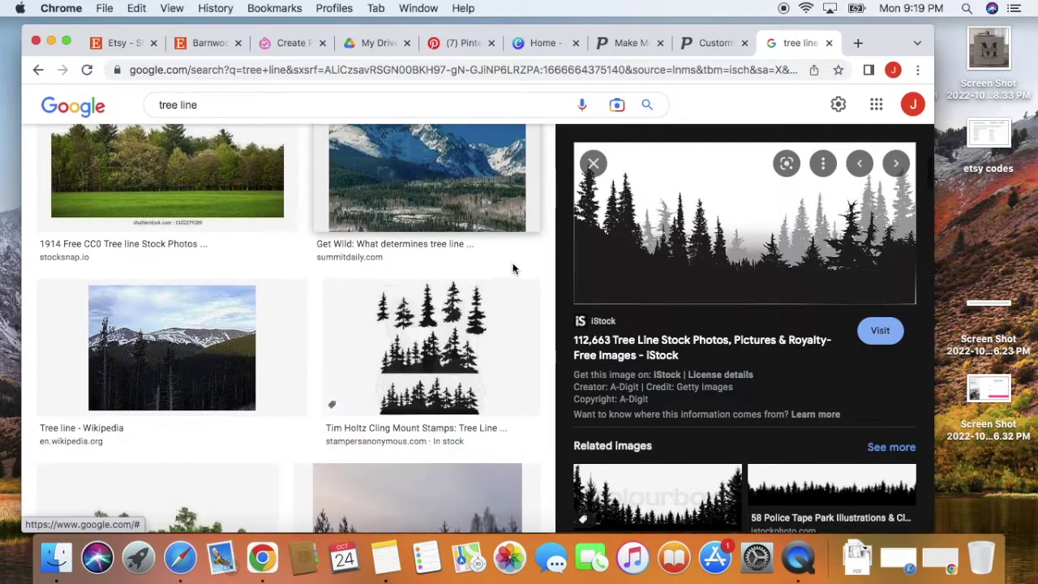
pyautogui.rightClick(683, 250)
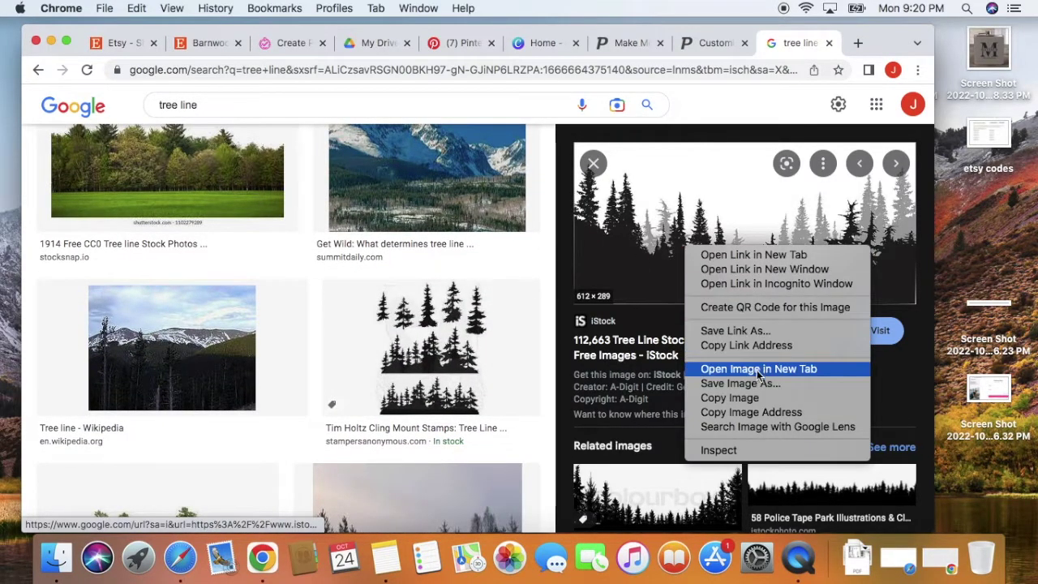
pyautogui.click(594, 167)
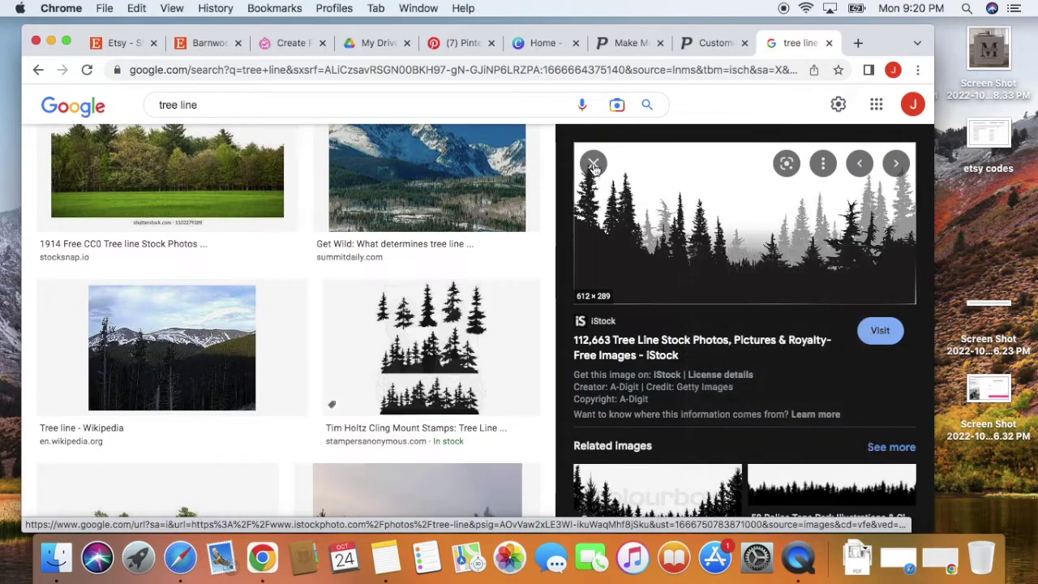
pyautogui.click(595, 165)
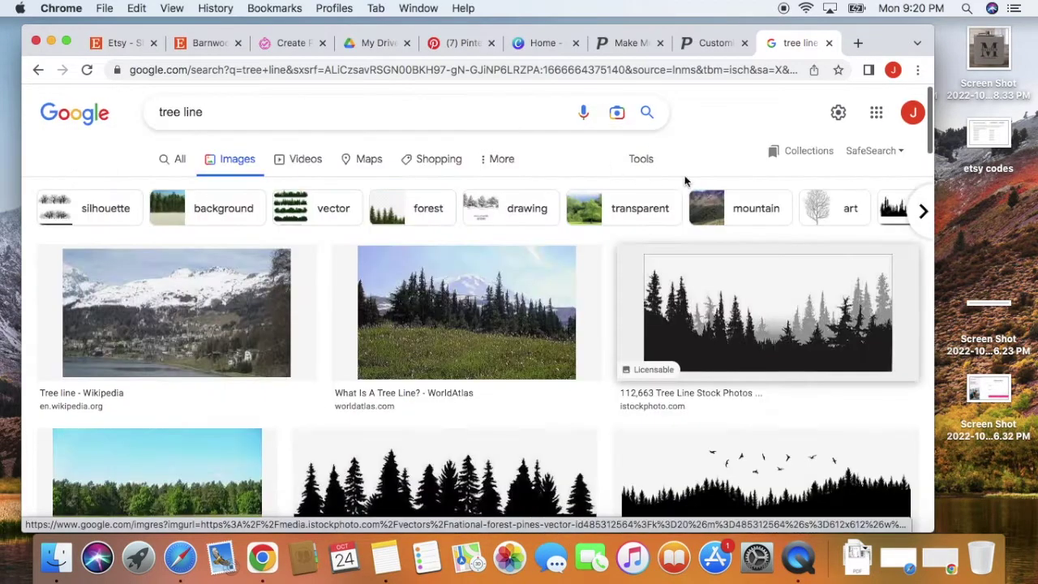
# - Open the iStock source page of the forest silhouette and look over its tree line images
pyautogui.click(743, 304)
pyautogui.click(798, 274)
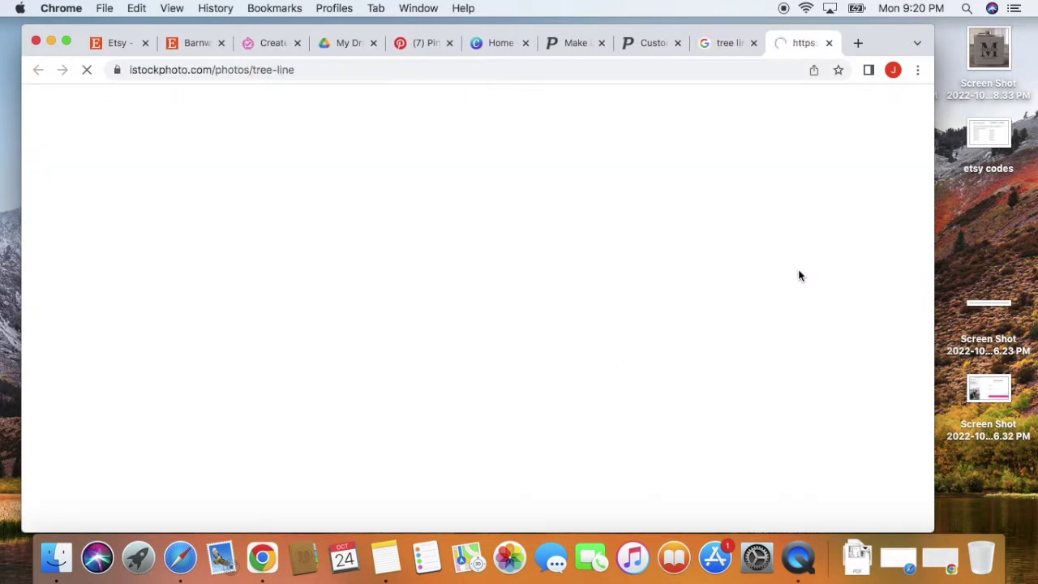
pyautogui.scroll(-5, 394, 273)
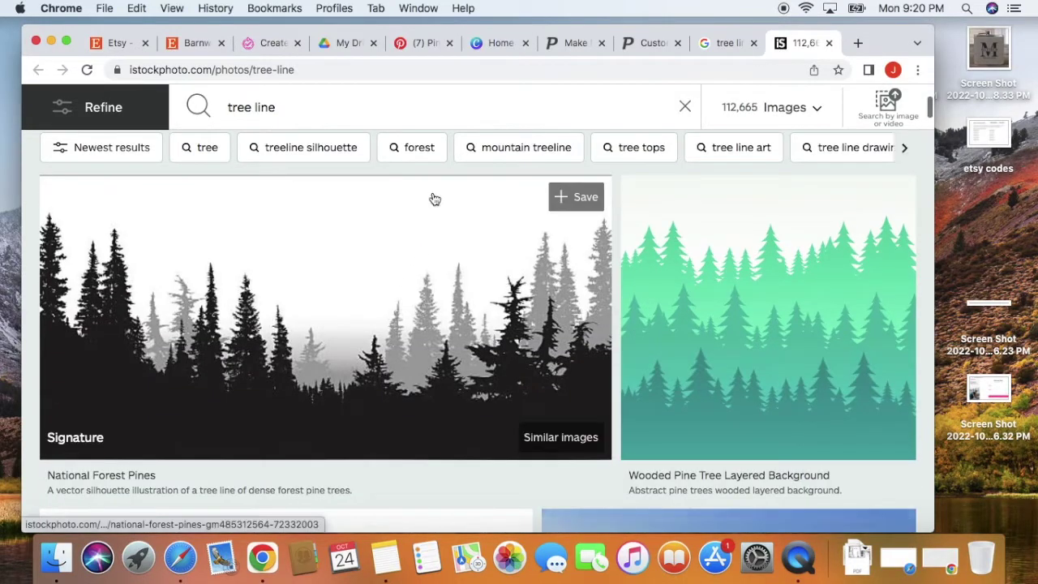
pyautogui.scroll(5, 434, 337)
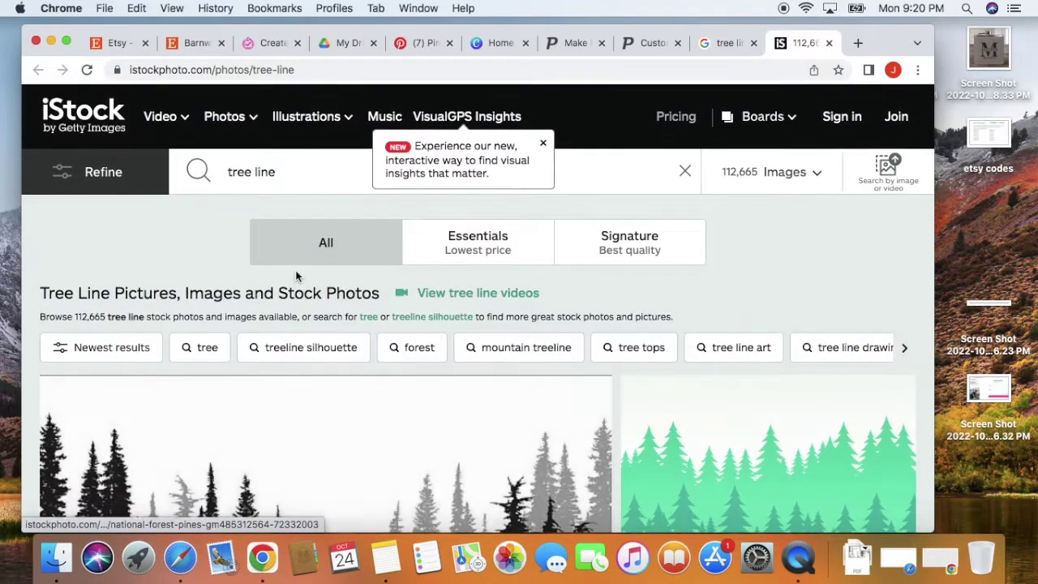
# - Search Google for "ameede" and open the ameede.com free vector download site
pyautogui.click(728, 70)
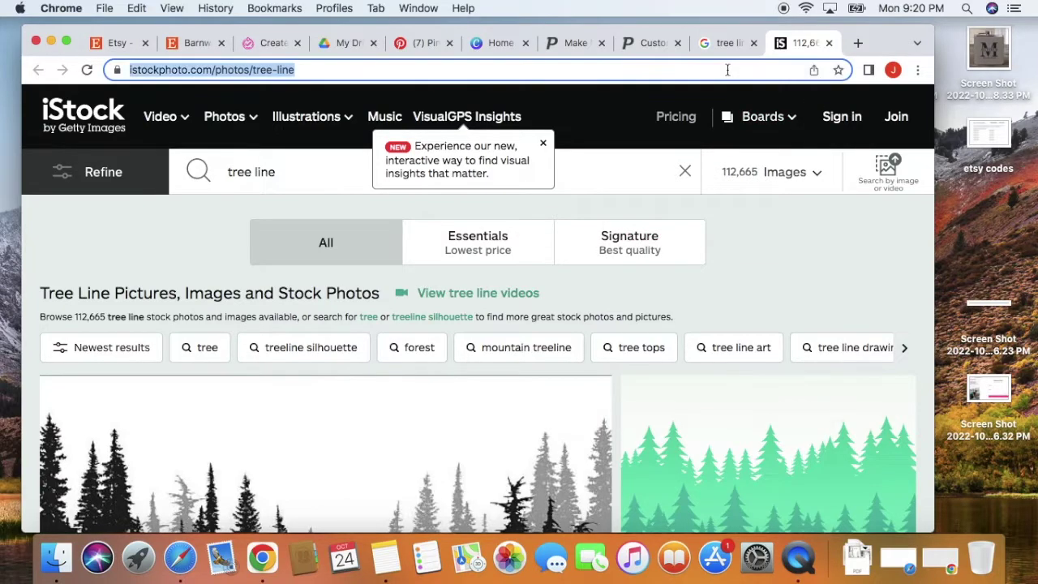
pyautogui.write('ameede')
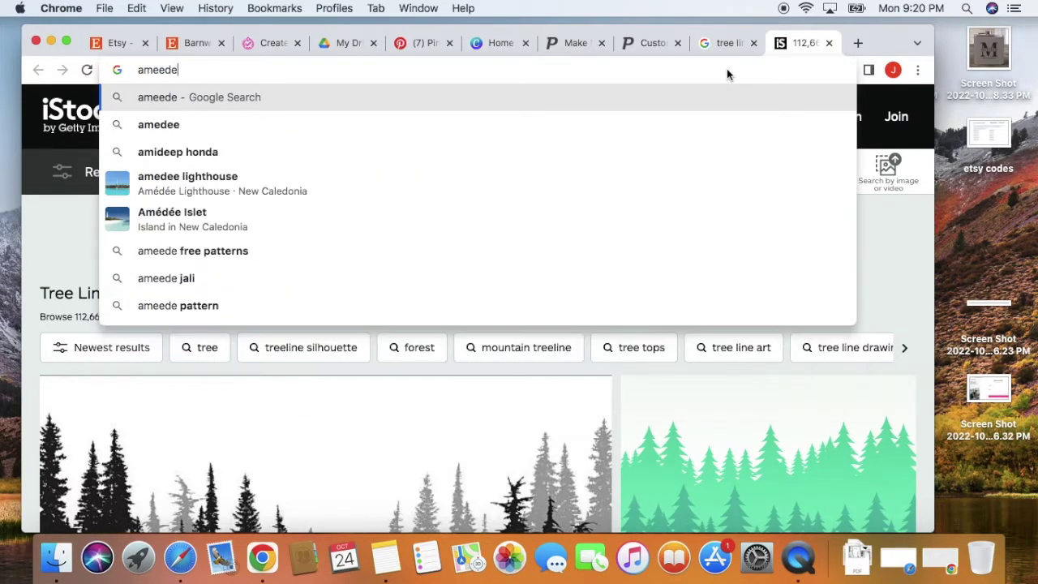
pyautogui.press('Return')
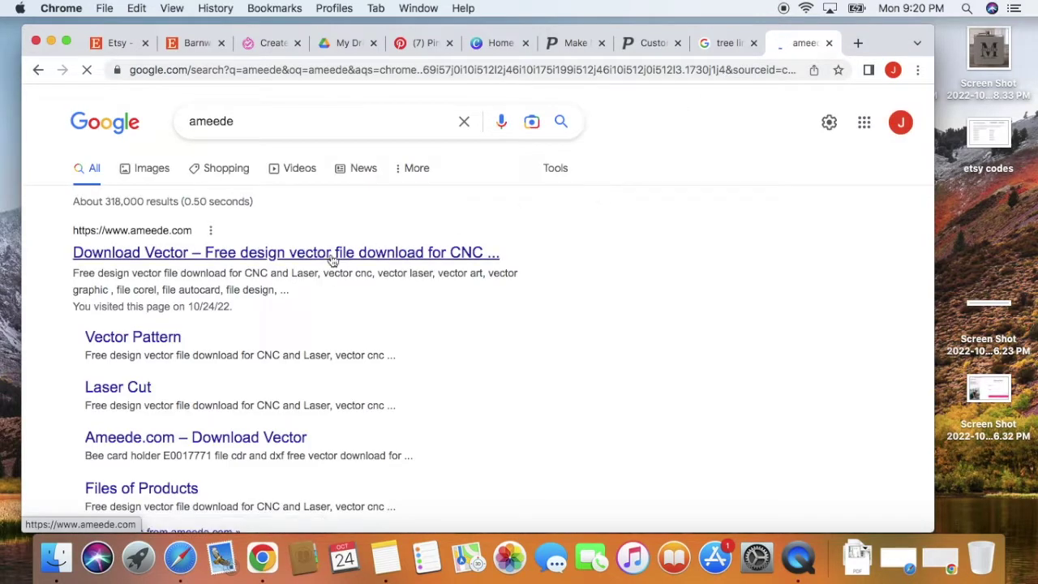
pyautogui.click(262, 266)
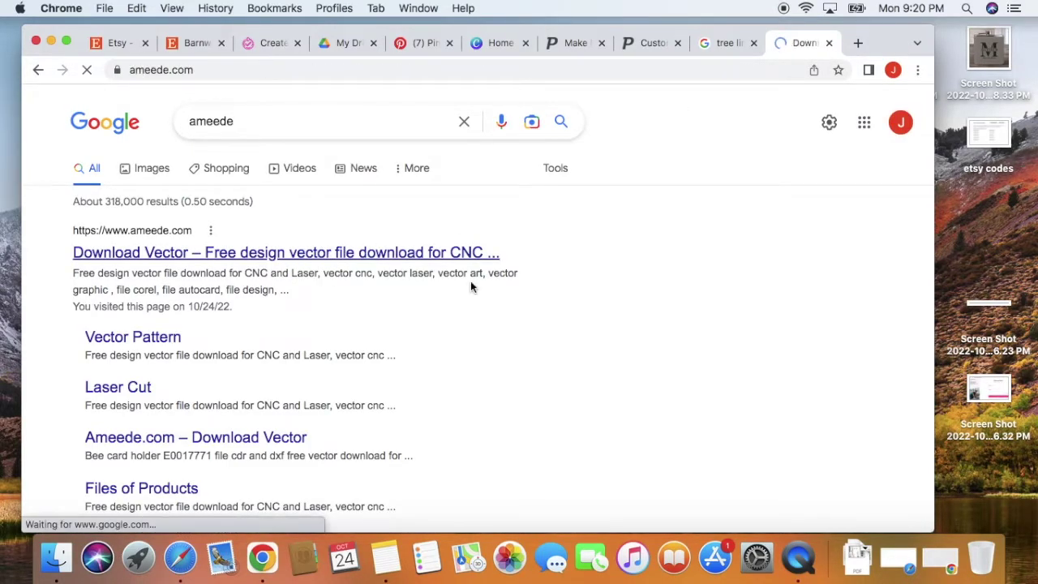
# - Search ameede.com for "treeline" and for "tree line" vector files
pyautogui.scroll(-10, 569, 313)
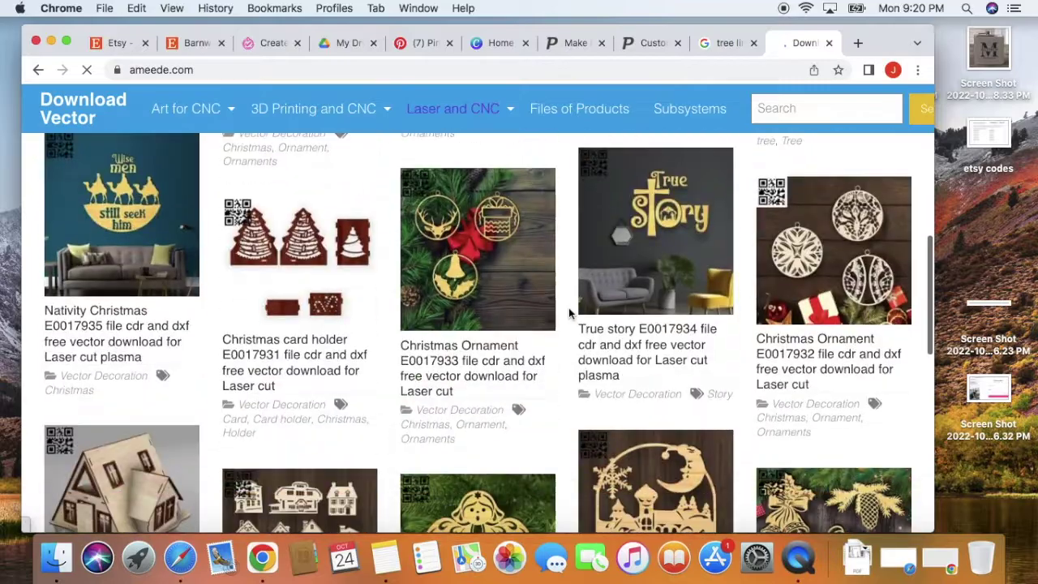
pyautogui.scroll(10, 567, 341)
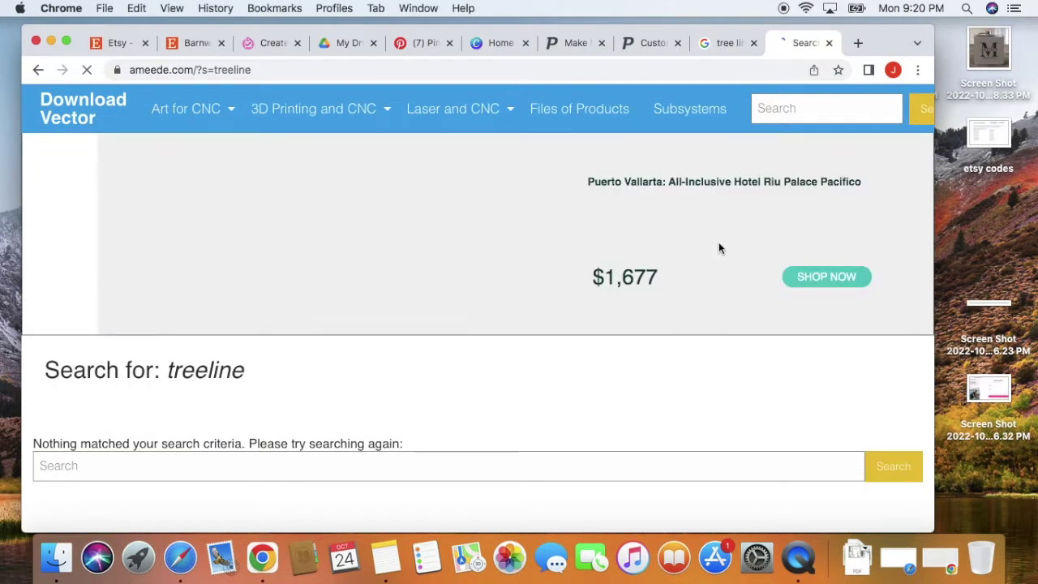
pyautogui.click(808, 110)
pyautogui.write('tree line')
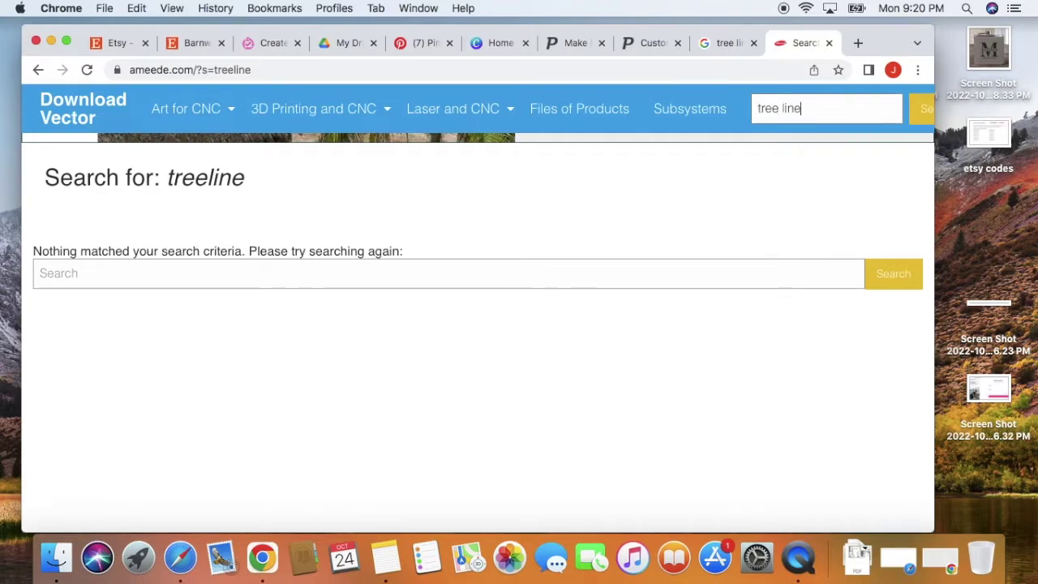
pyautogui.press('Return')
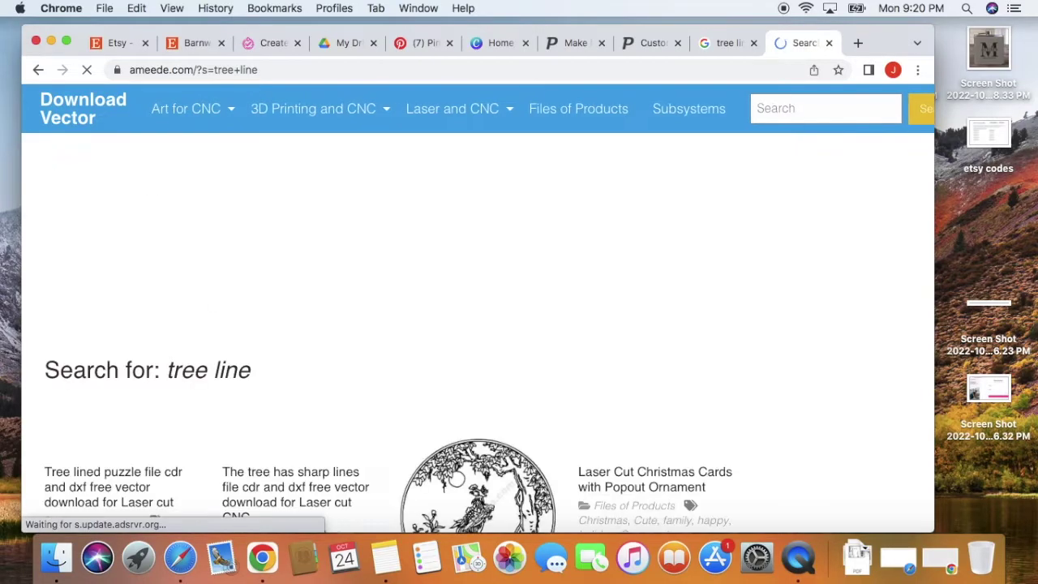
# - Look over the tree line vector results, and review the forest silhouette in Google Images and the Pinterest sign for reference
pyautogui.scroll(-5, 722, 236)
pyautogui.scroll(5, 722, 236)
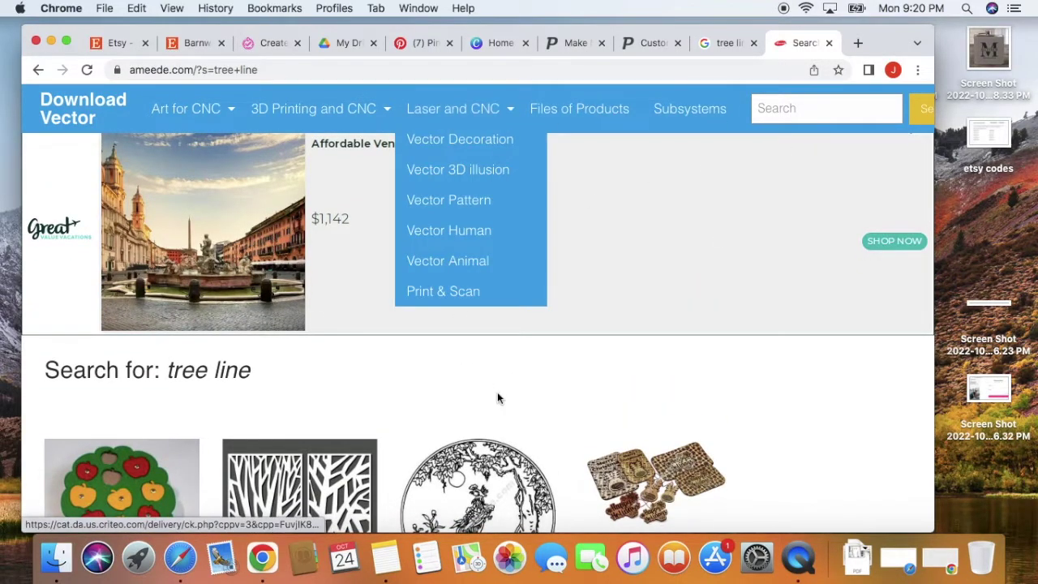
pyautogui.scroll(-3, 498, 394)
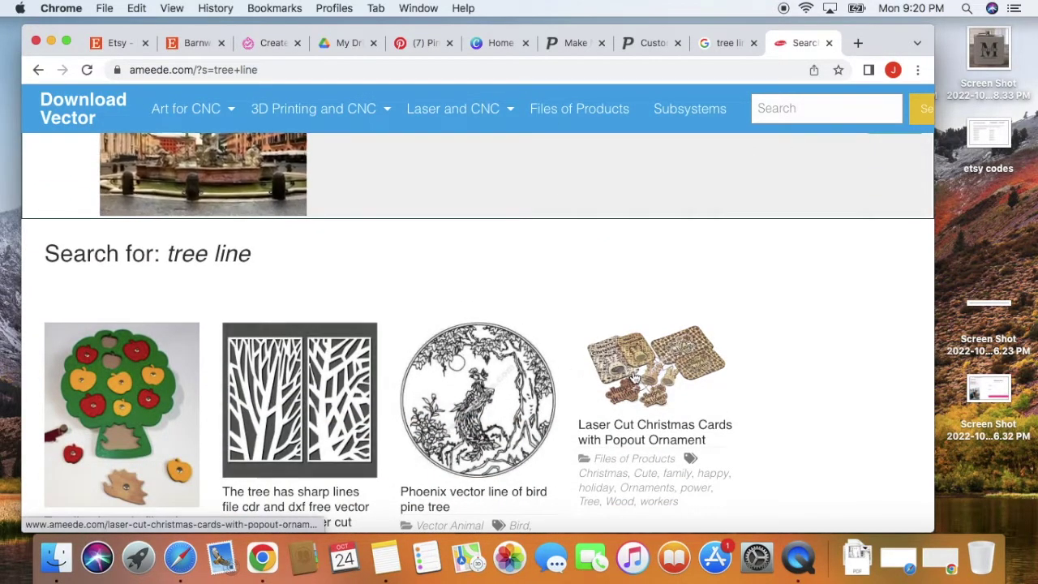
pyautogui.scroll(-3, 633, 373)
pyautogui.scroll(2, 633, 373)
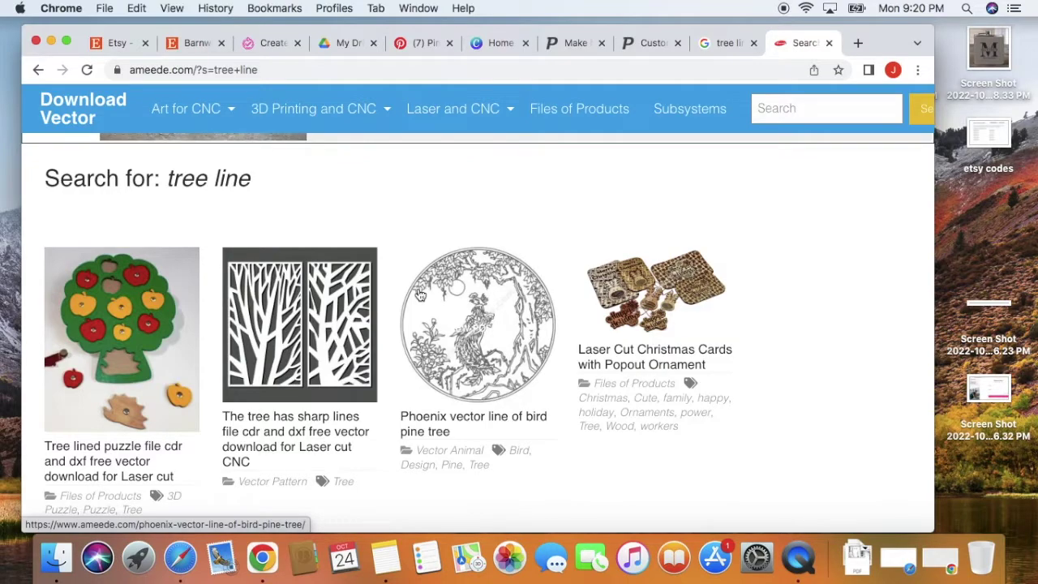
pyautogui.click(730, 43)
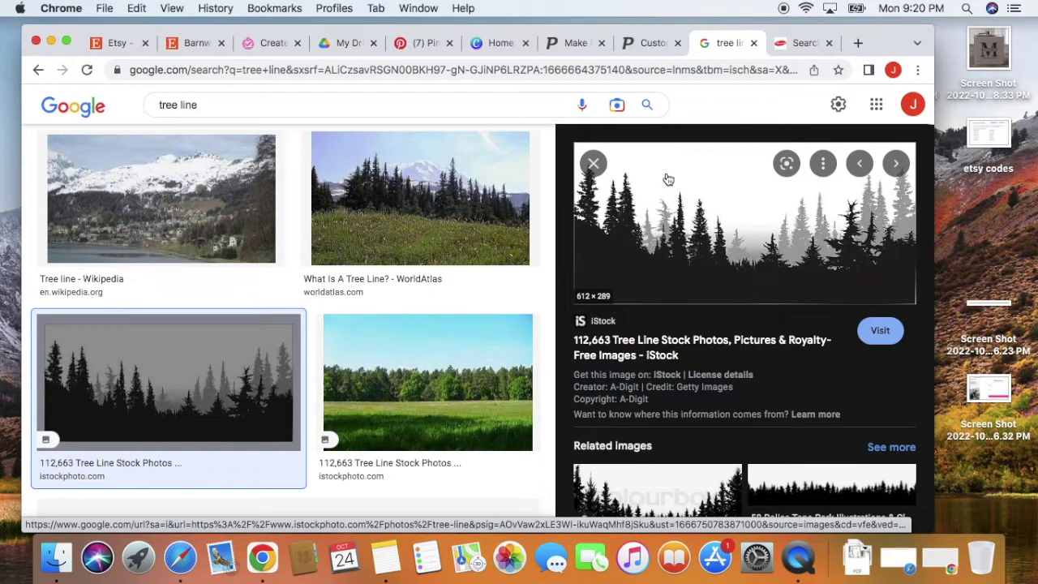
pyautogui.click(423, 43)
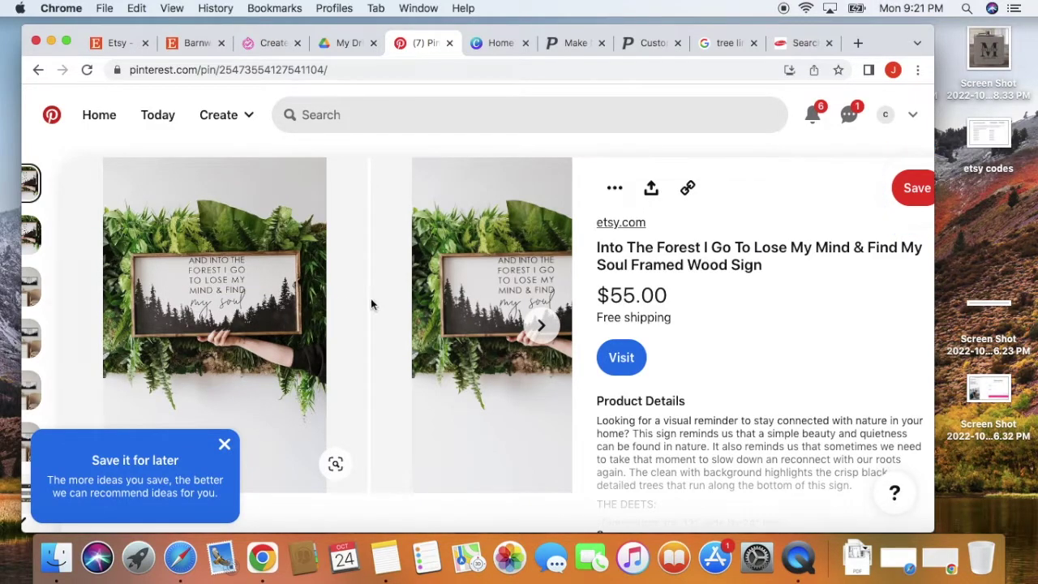
pyautogui.click(272, 47)
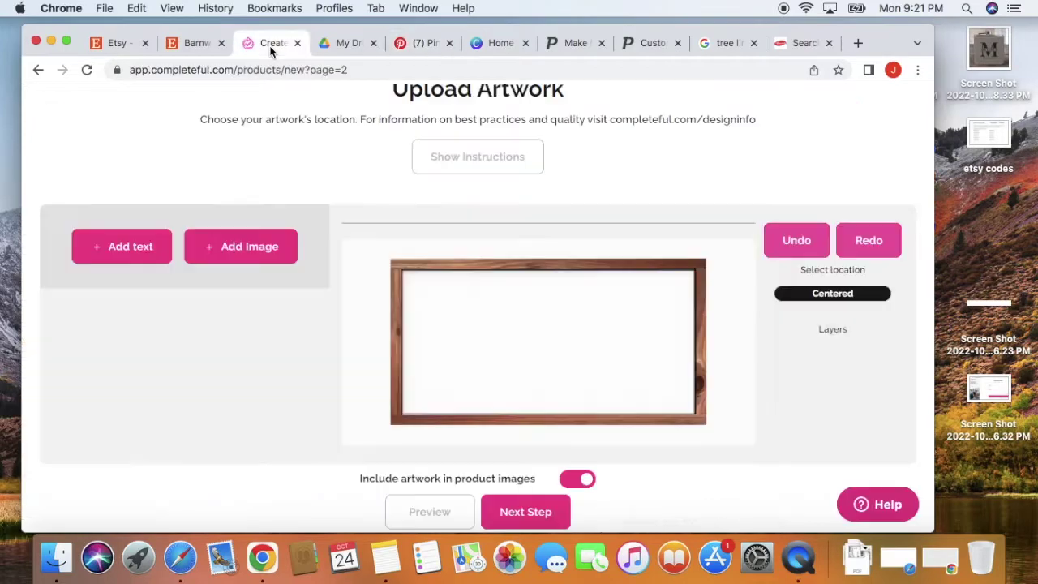
pyautogui.click(231, 248)
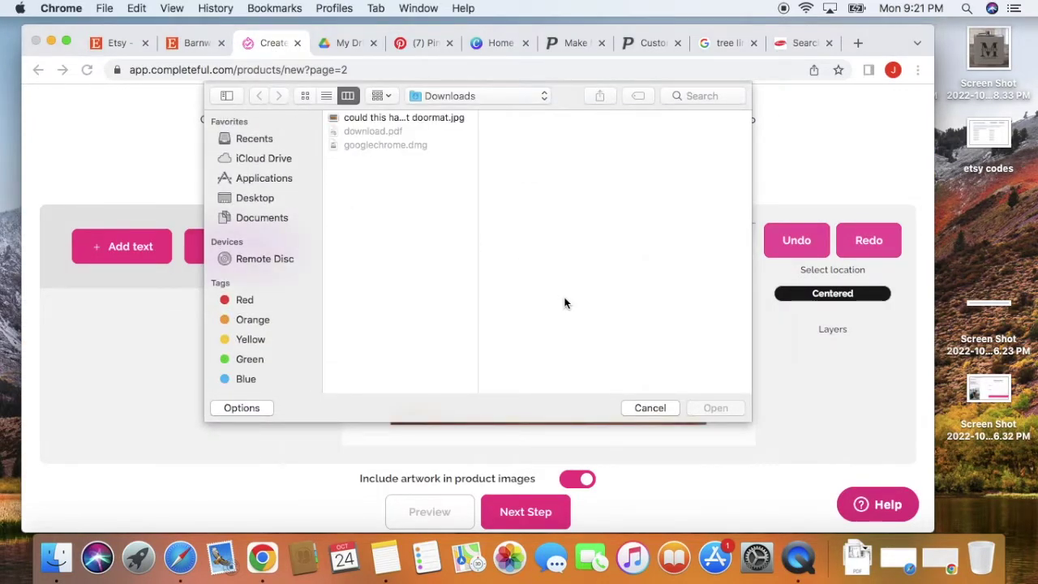
pyautogui.click(651, 412)
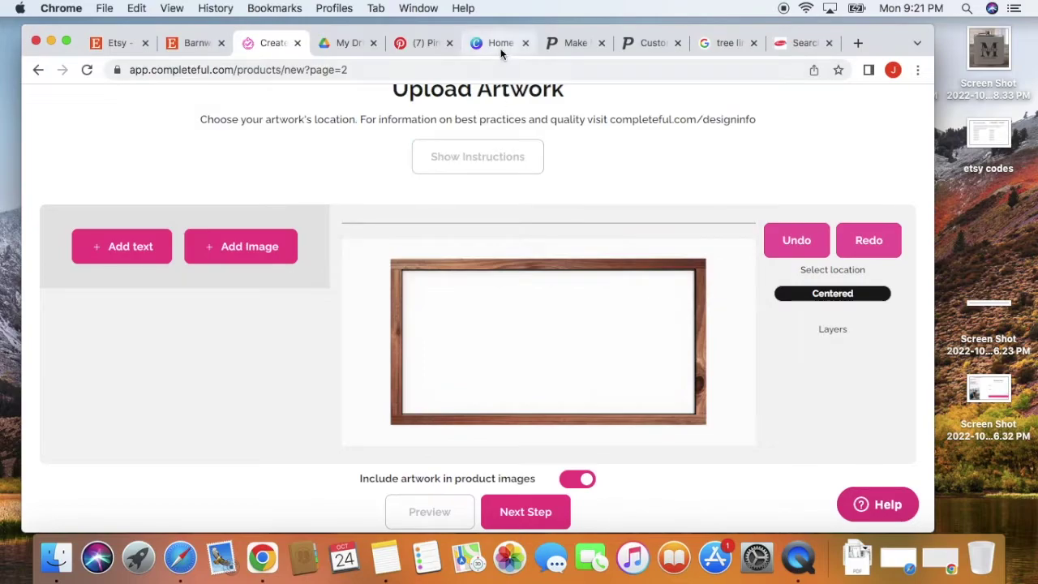
# - Switch to Canva and look over the recent designs, including the existing forest sign designs
pyautogui.click(497, 44)
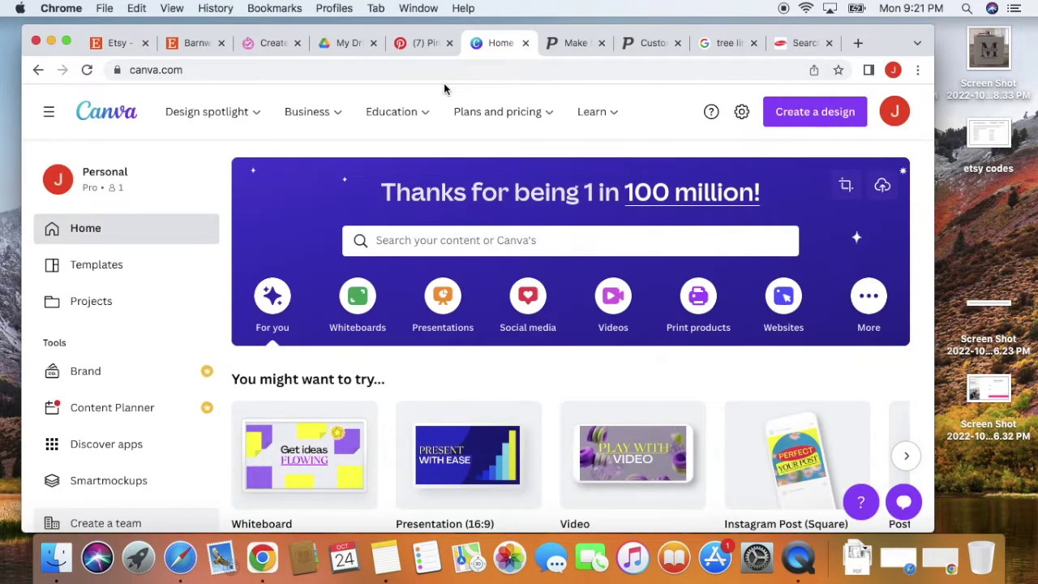
pyautogui.scroll(-10, 543, 288)
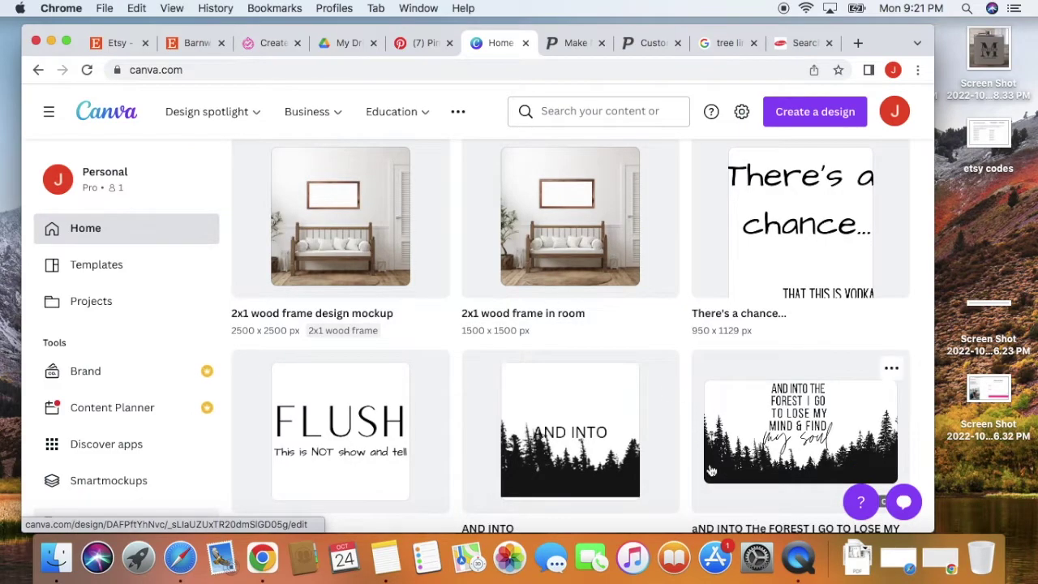
pyautogui.scroll(-3, 698, 438)
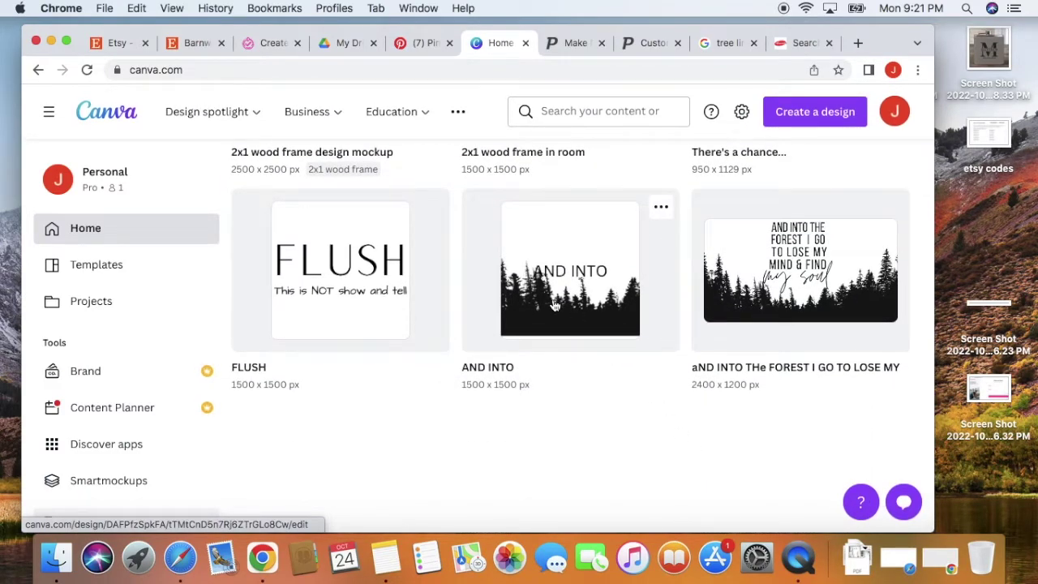
pyautogui.scroll(10, 683, 269)
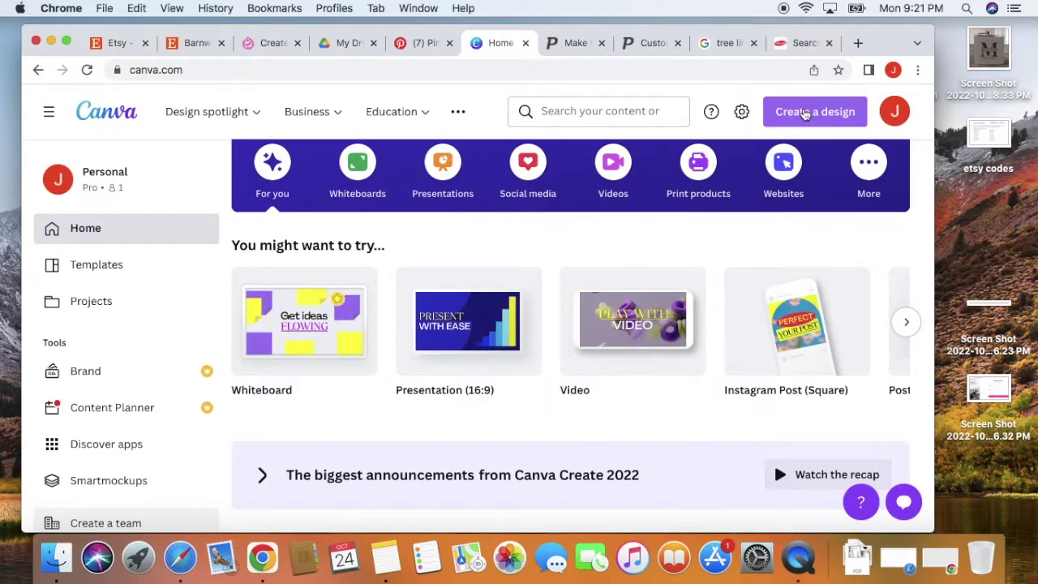
# - Create a blank custom-size design of 2400 × 1200 px
pyautogui.click(806, 113)
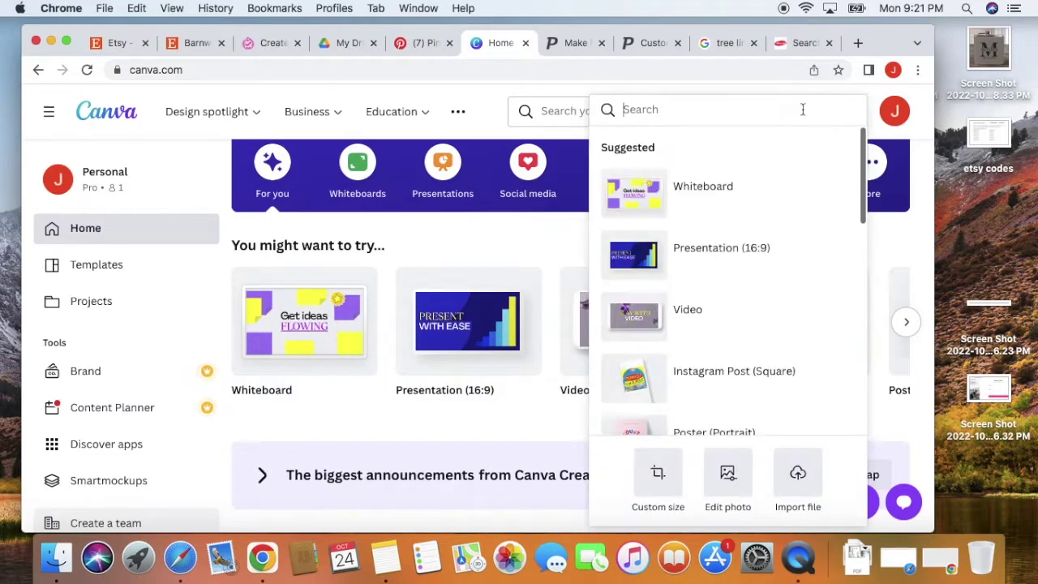
pyautogui.click(658, 476)
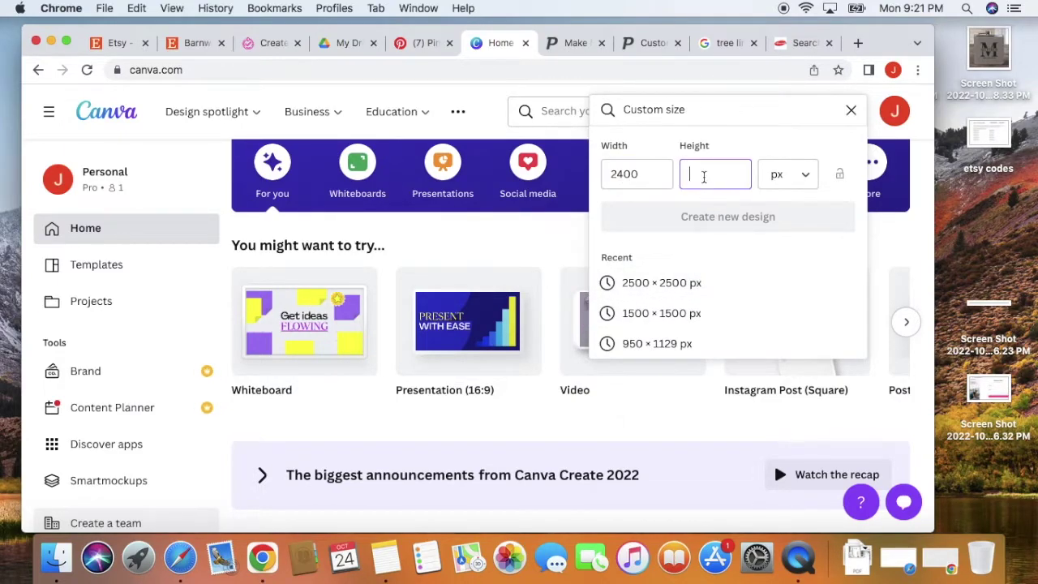
pyautogui.write('00')
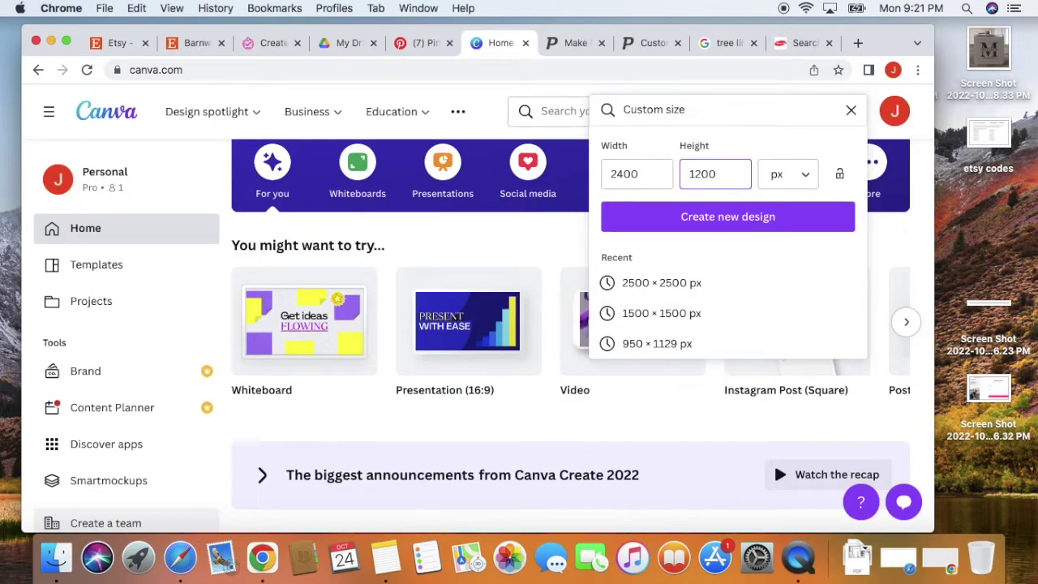
pyautogui.click(720, 216)
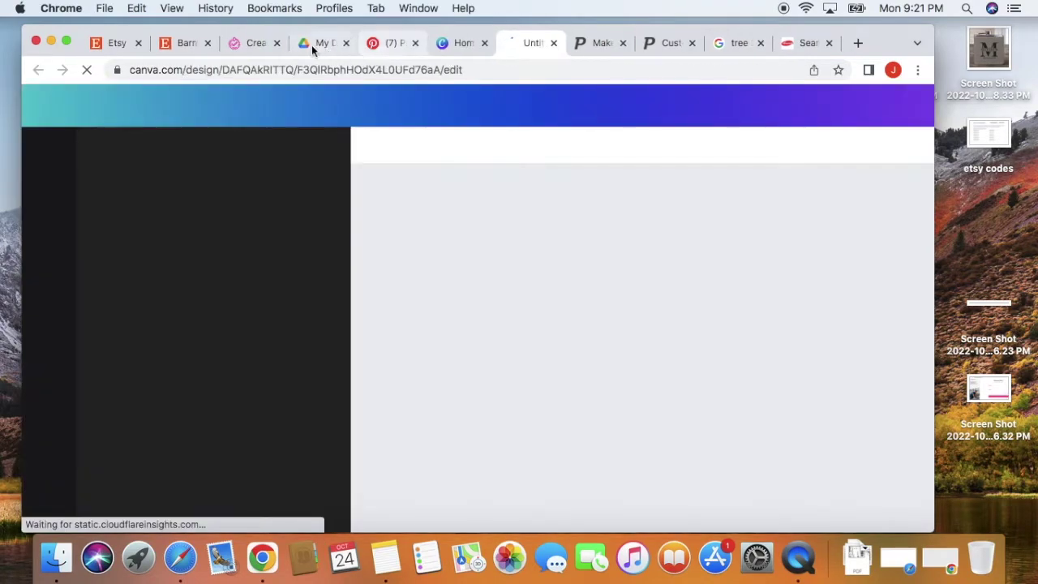
# - Show the artwork sizing instructions on the Completeful product page and create another blank 2400 × 1200 px design in Canva
pyautogui.click(254, 43)
pyautogui.click(492, 159)
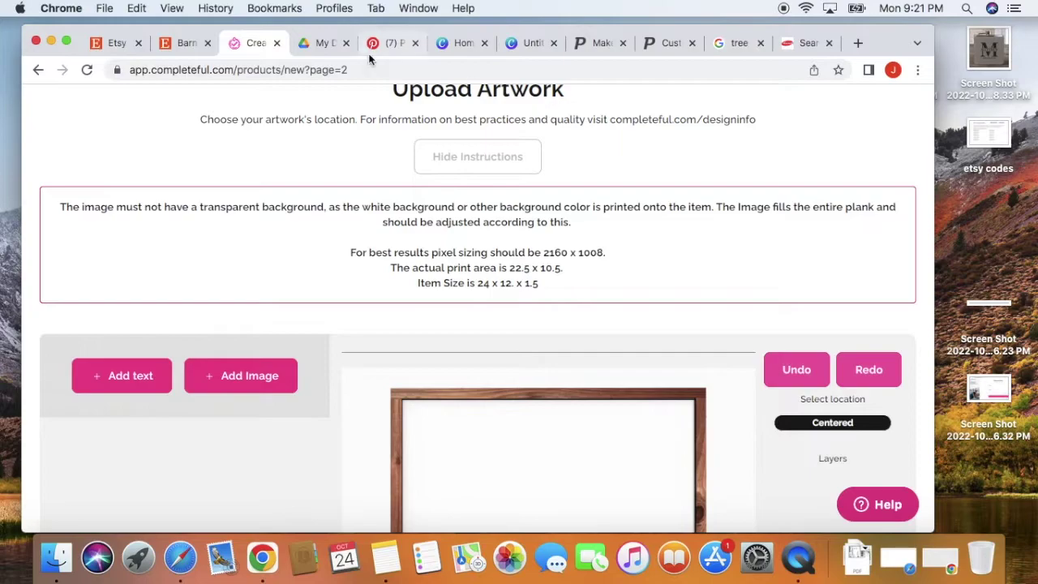
pyautogui.click(465, 46)
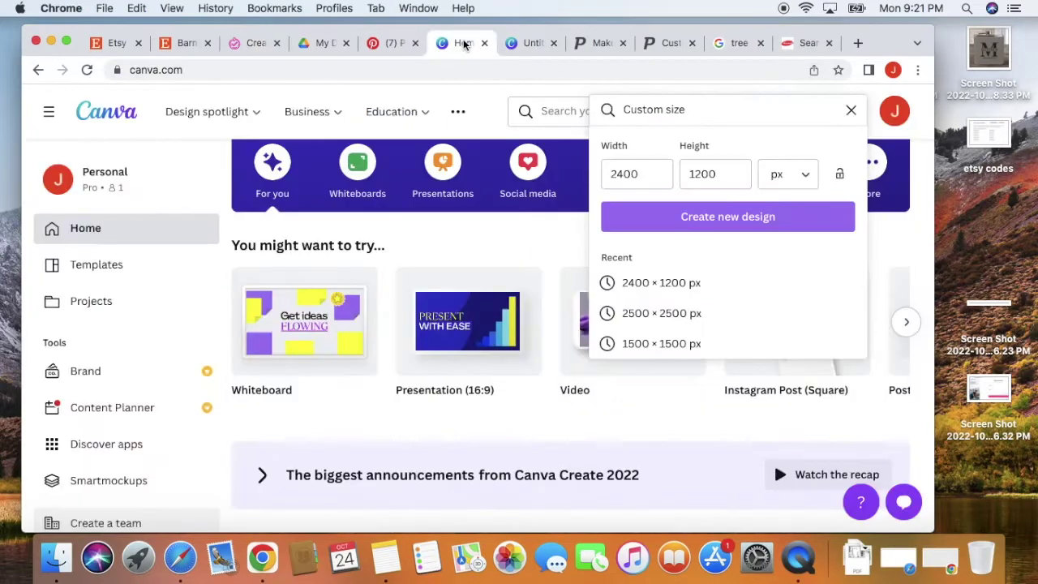
pyautogui.click(726, 216)
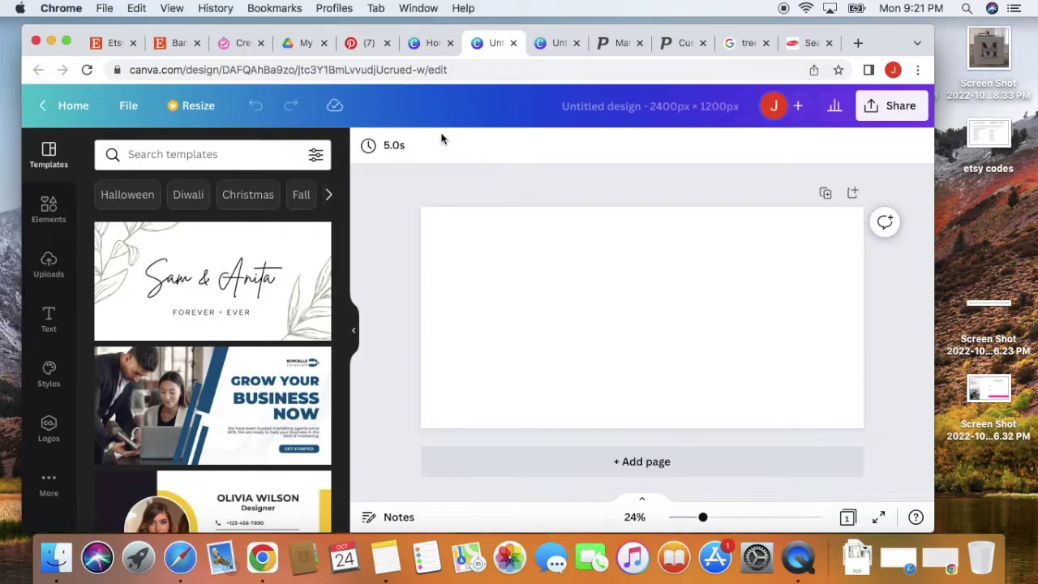
# - Recheck the Completeful artwork instructions against the custom size in Canva and return to the new blank design
pyautogui.click(241, 44)
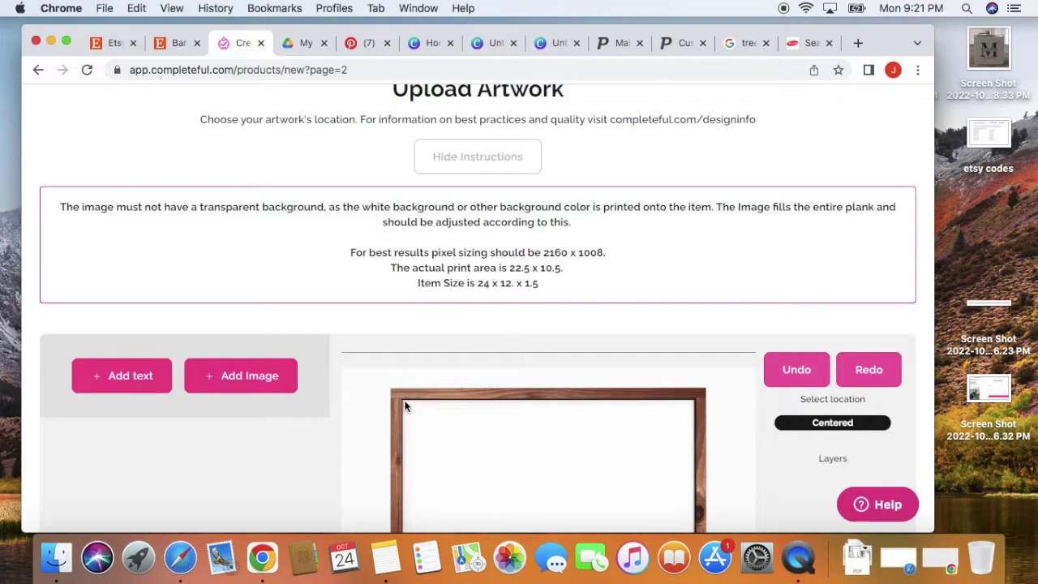
pyautogui.click(425, 43)
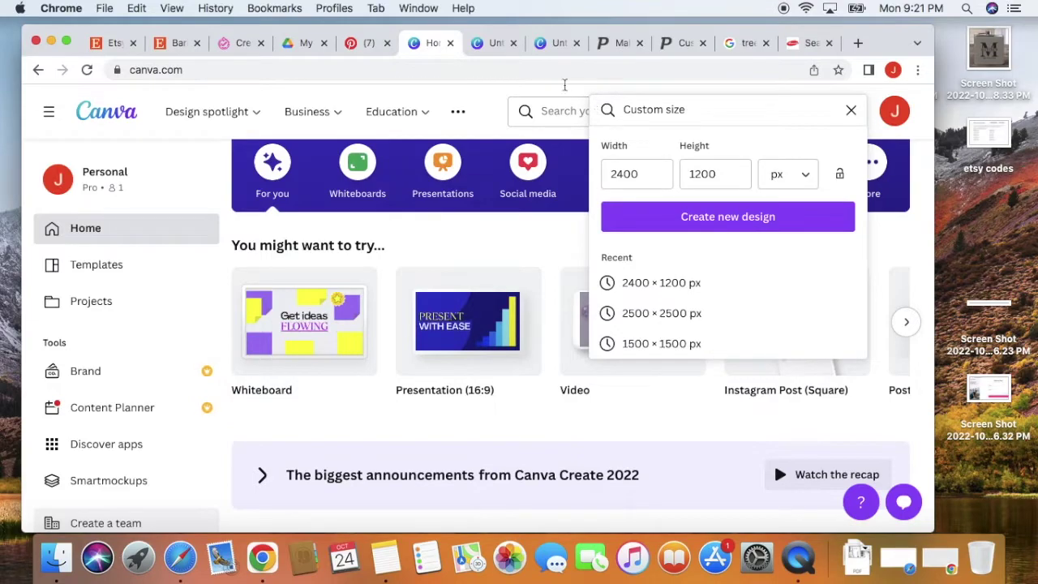
pyautogui.click(495, 43)
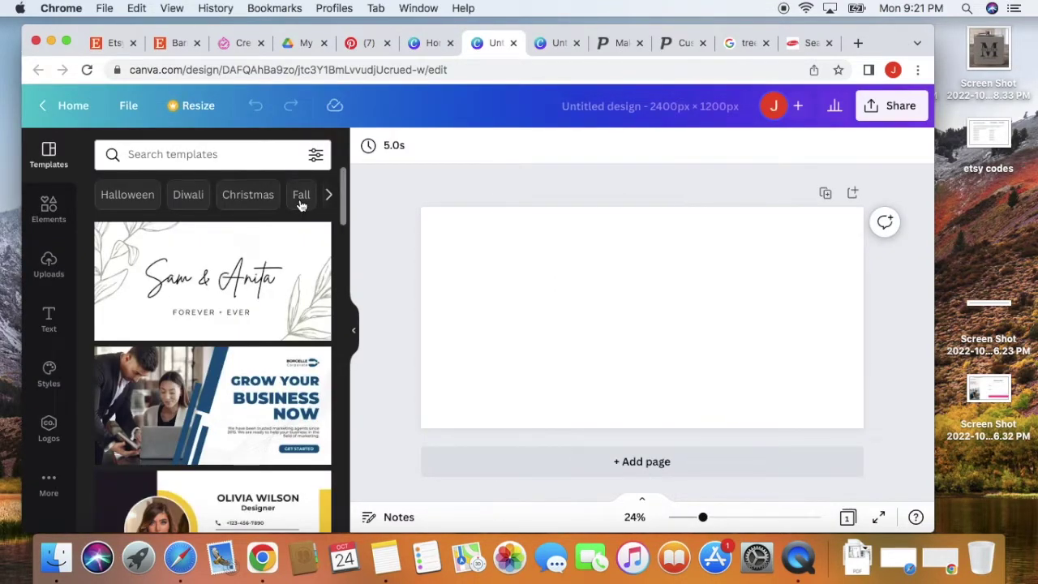
# - Insert the uploaded black forest silhouette image into the blank design
pyautogui.click(49, 263)
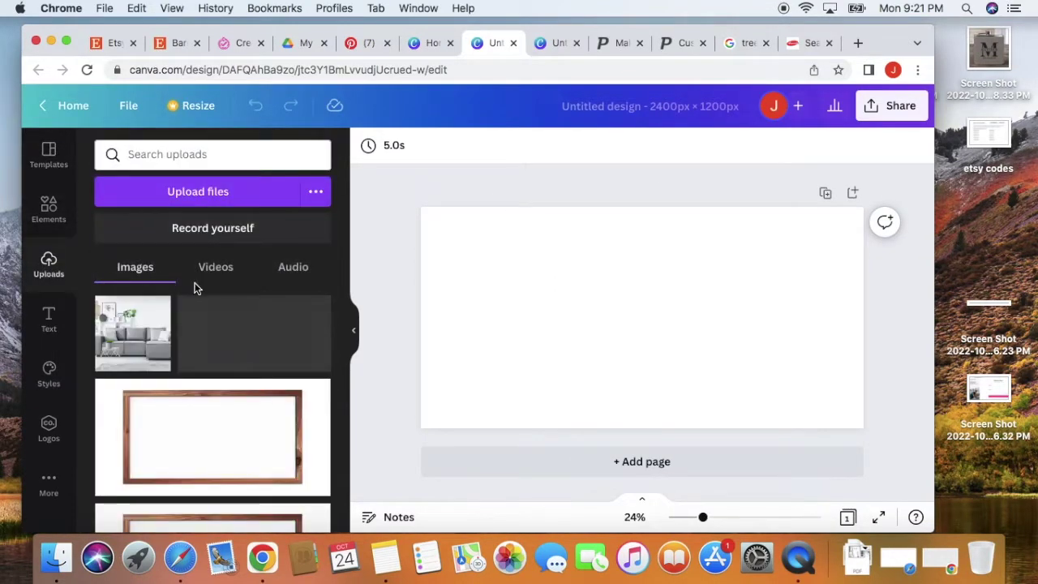
pyautogui.scroll(-3, 230, 328)
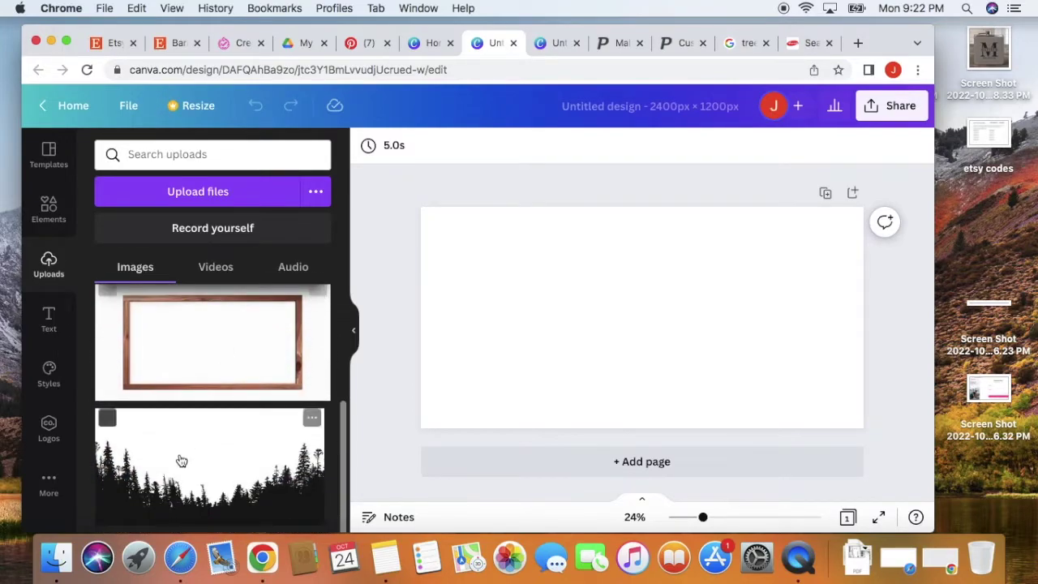
pyautogui.click(175, 467)
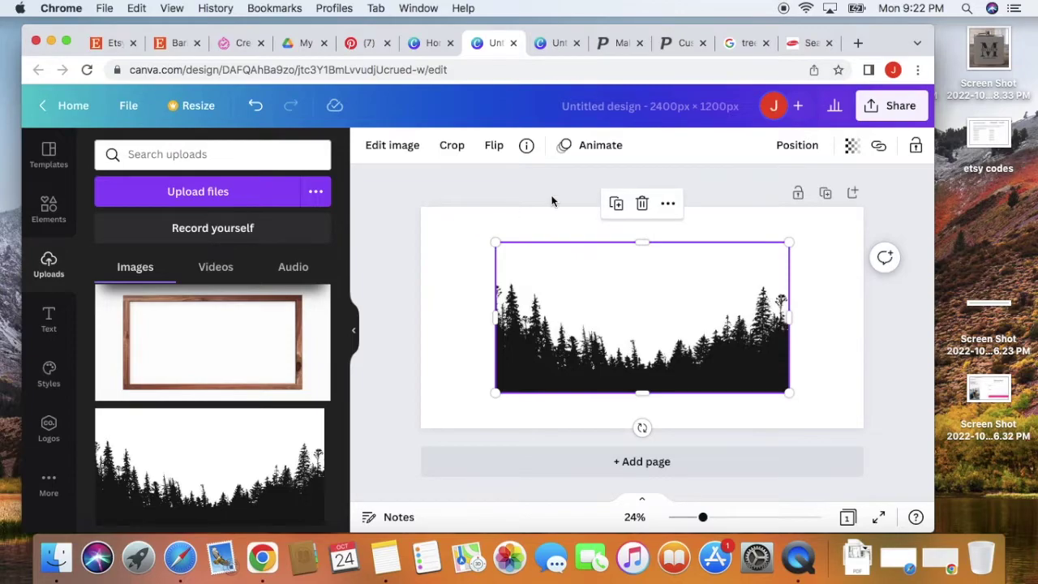
# - Enlarge the forest silhouette past the page edges and position it so the trees fill the lower part of the full width
pyautogui.moveTo(497, 244); pyautogui.dragTo(412, 199)
pyautogui.moveTo(791, 393); pyautogui.dragTo(865, 429)
pyautogui.moveTo(705, 347)
pyautogui.mouseDown()
pyautogui.moveTo(702, 365)
pyautogui.moveTo(695, 354)
pyautogui.mouseUp()
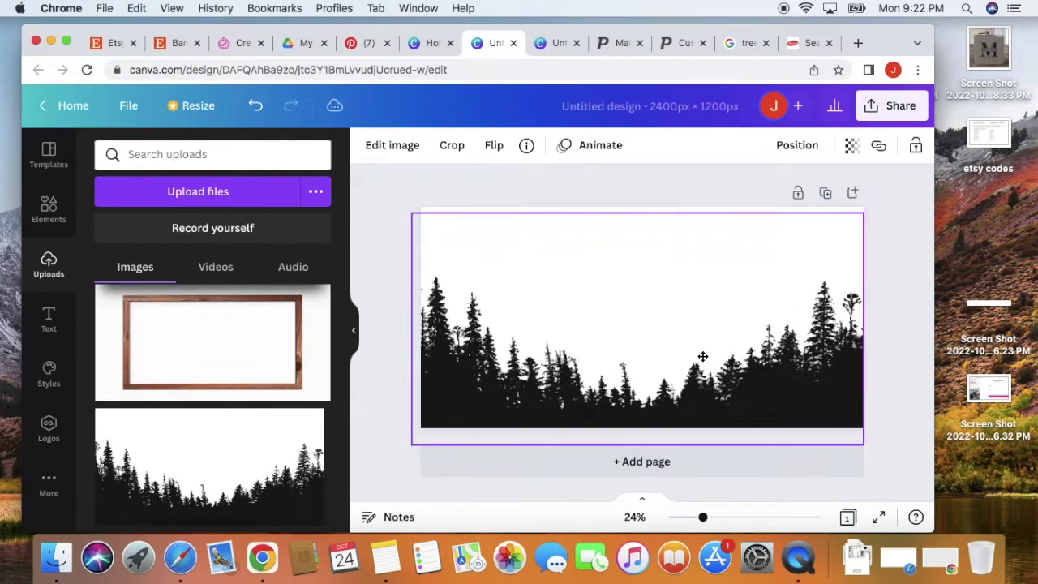
pyautogui.moveTo(413, 213); pyautogui.dragTo(361, 178)
pyautogui.moveTo(540, 279); pyautogui.dragTo(549, 283)
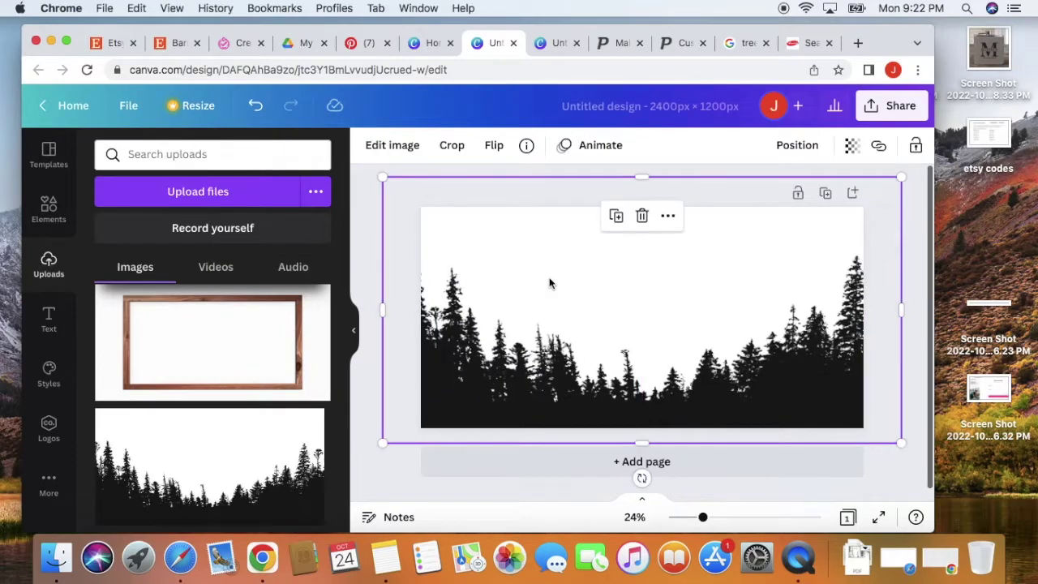
# - Check the Pinterest sign's text layout, add a heading to the design, and place it centred near the page's upper edge
pyautogui.click(350, 43)
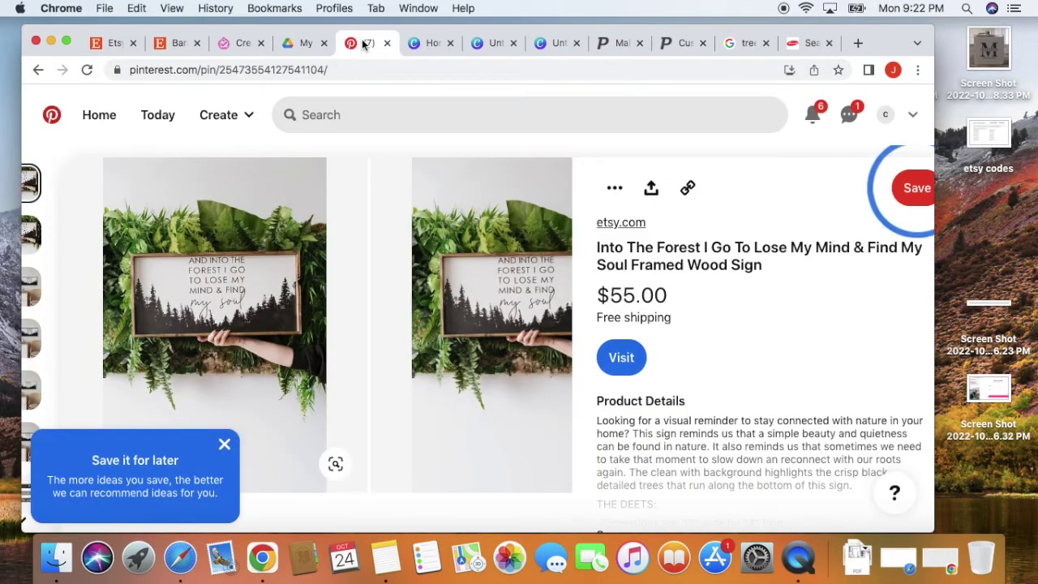
pyautogui.click(502, 45)
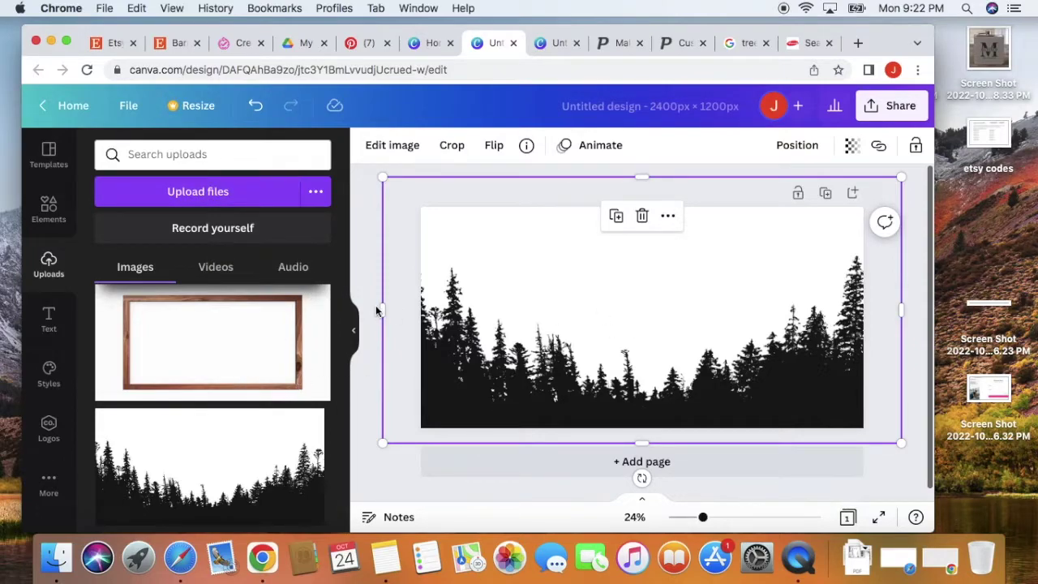
pyautogui.click(50, 318)
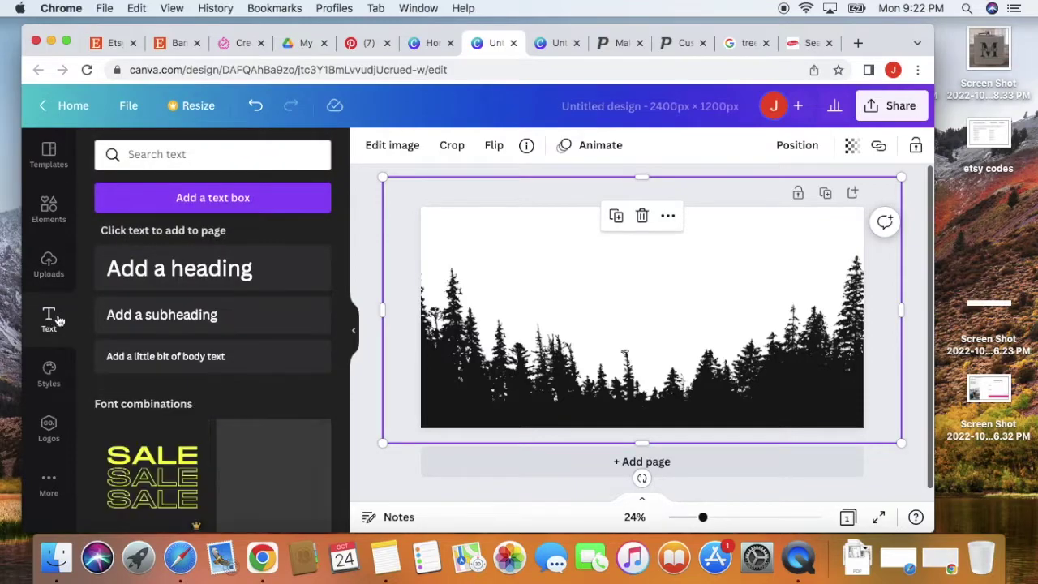
pyautogui.click(216, 269)
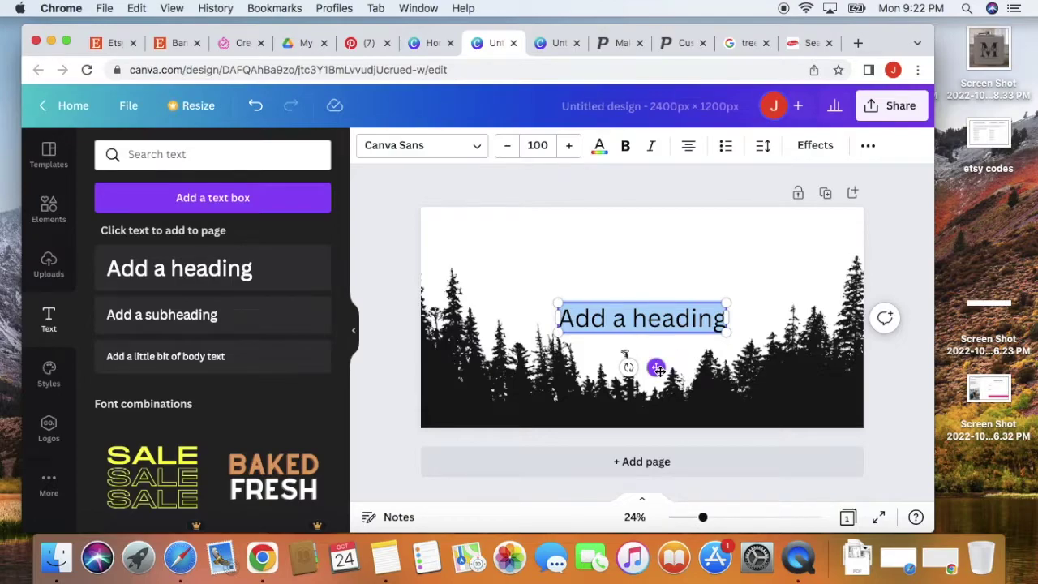
pyautogui.moveTo(657, 370); pyautogui.dragTo(656, 278)
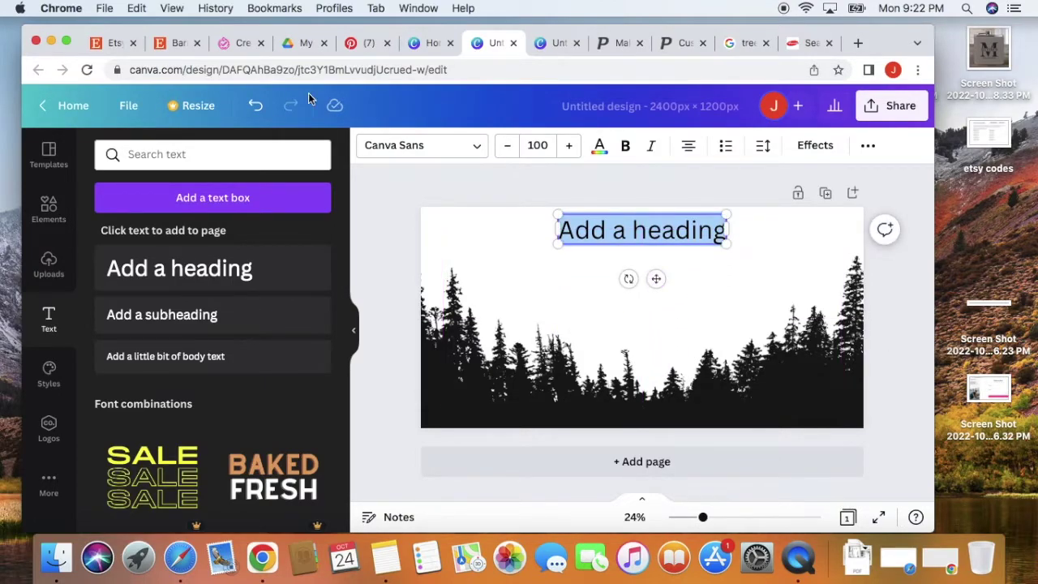
# - Check the wording on the Pinterest sign and replace the heading text with "AND INTO THE" and "FOREST I GO" on two lines
pyautogui.click(361, 48)
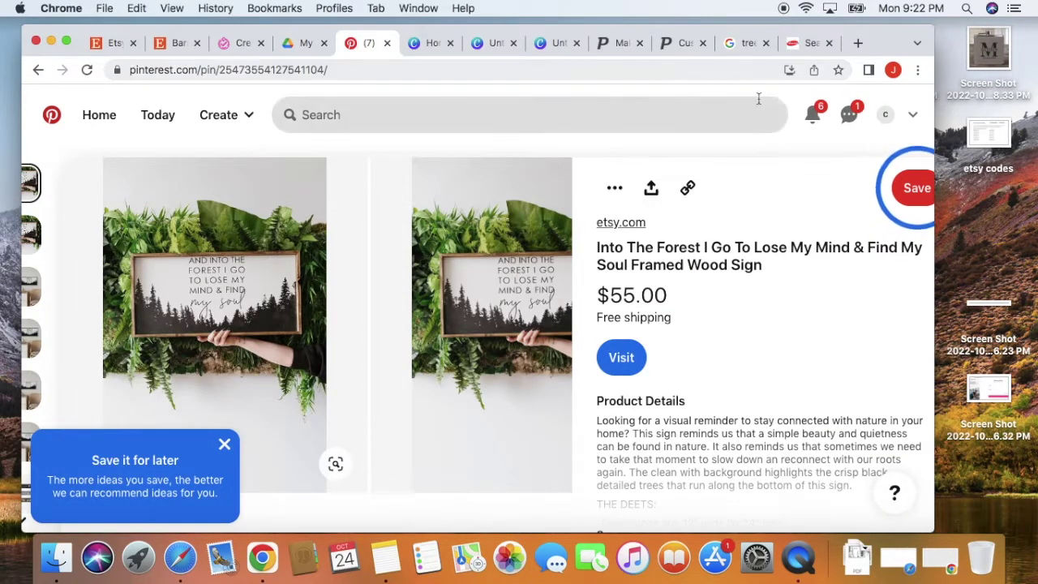
pyautogui.click(496, 47)
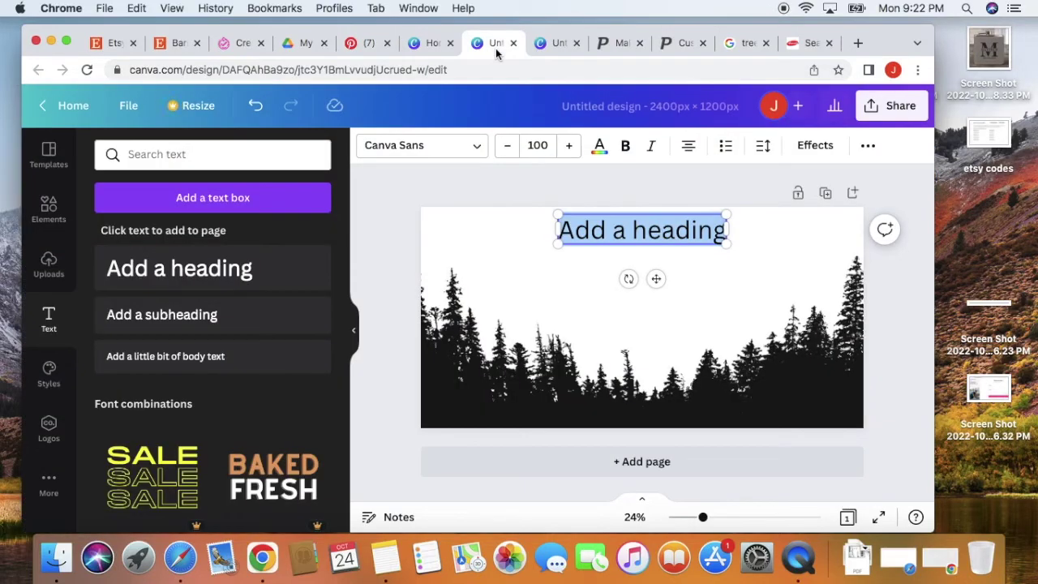
pyautogui.write('AND')
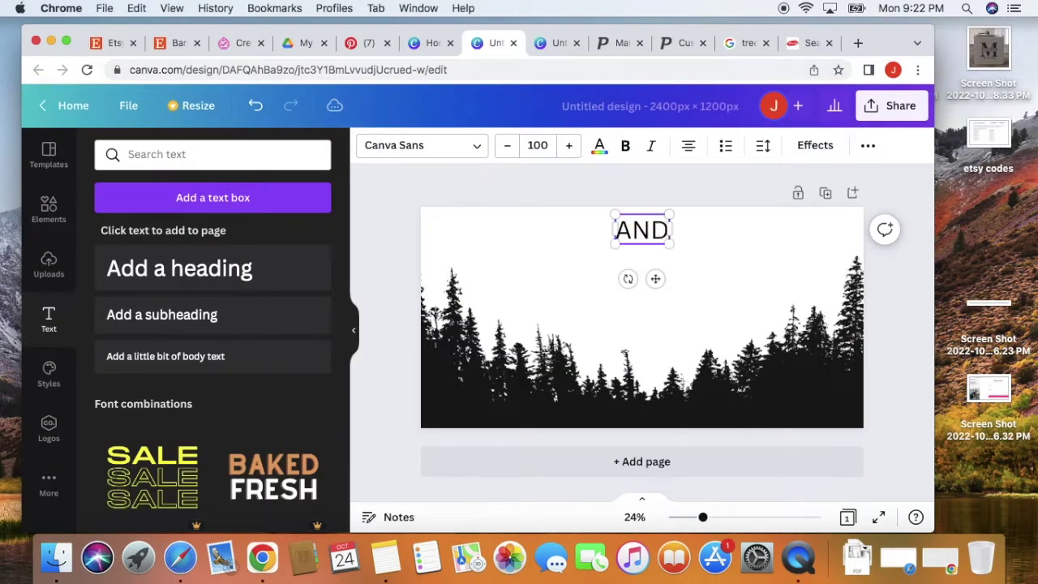
pyautogui.write(' INTO THE')
pyautogui.press('Return')
pyautogui.write('FOREST I GO')
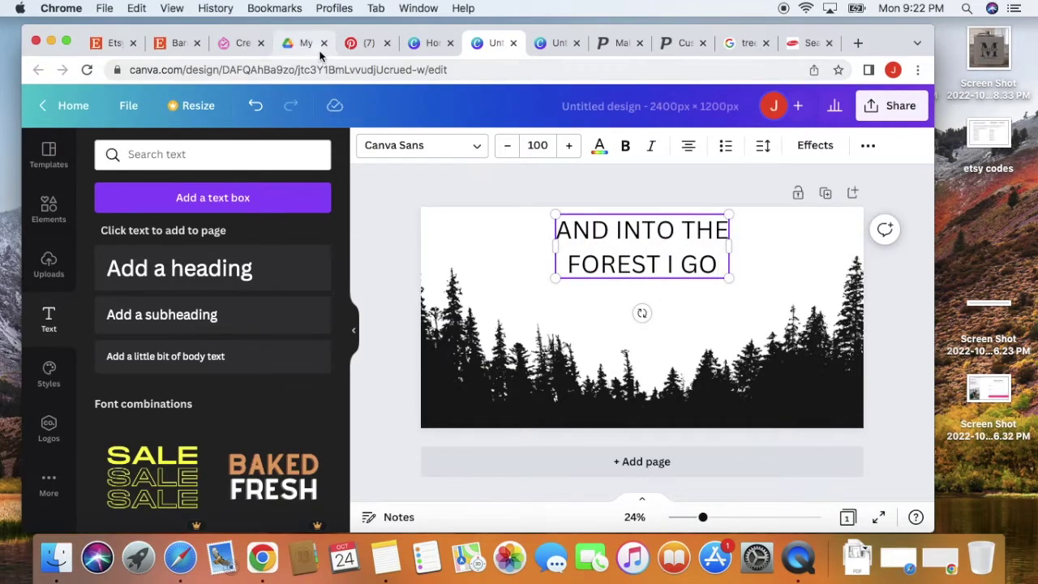
# - Recheck the sign's wording on Pinterest and add "TO LOSE MY" as the third line of the heading
pyautogui.click(367, 44)
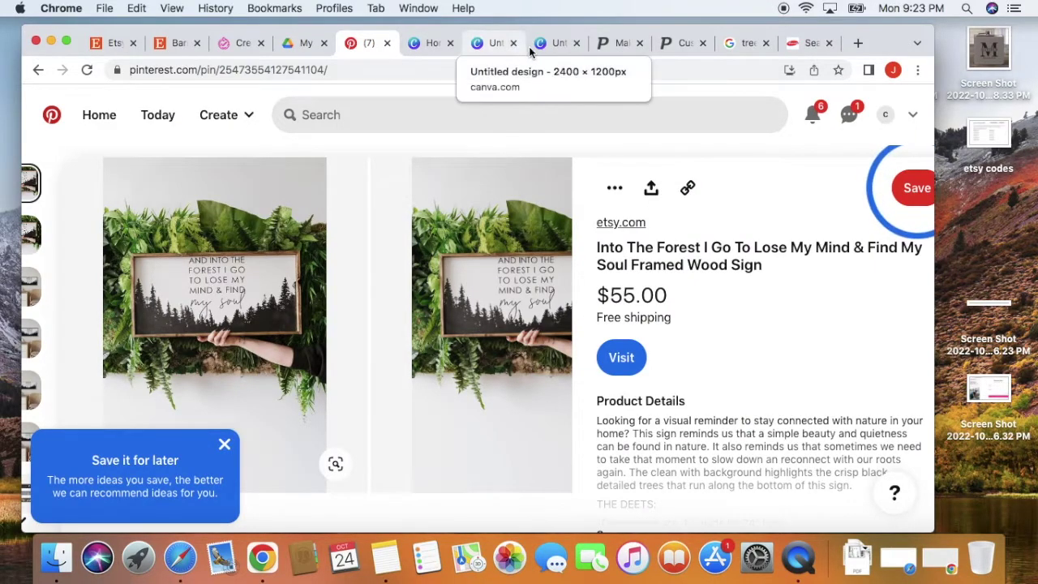
pyautogui.click(491, 43)
pyautogui.write('TO THE FOREST I GO')
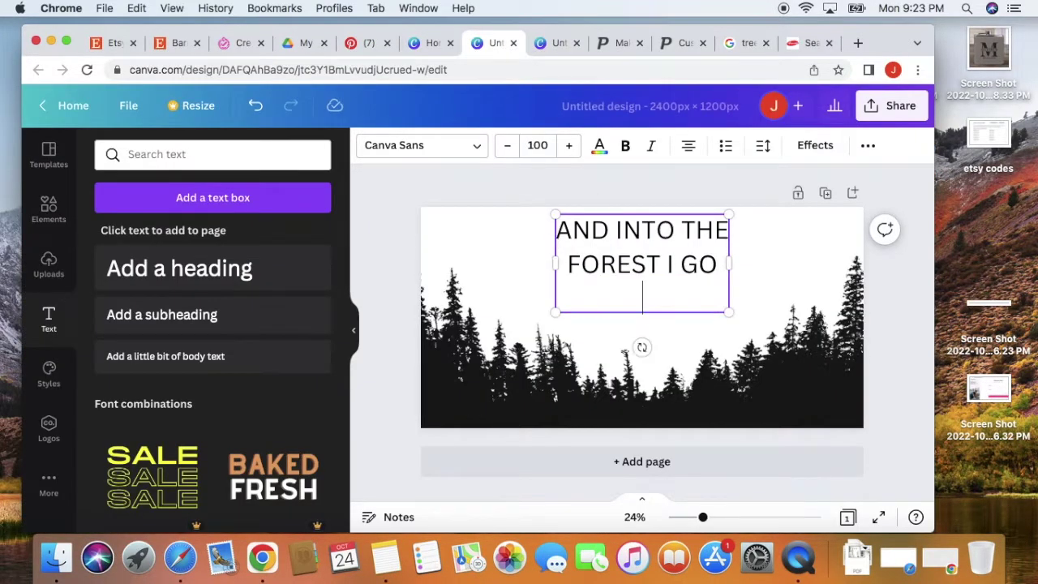
pyautogui.write('LOSE MY')
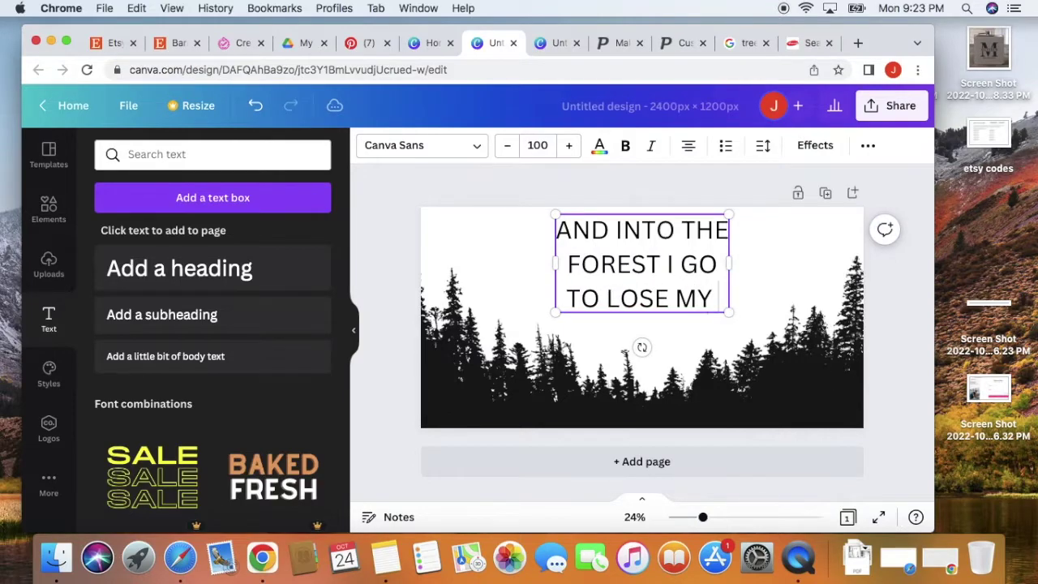
# - Look up the following words on the Pinterest sign and add "MIND & FIND" as the heading's fourth line
pyautogui.click(363, 45)
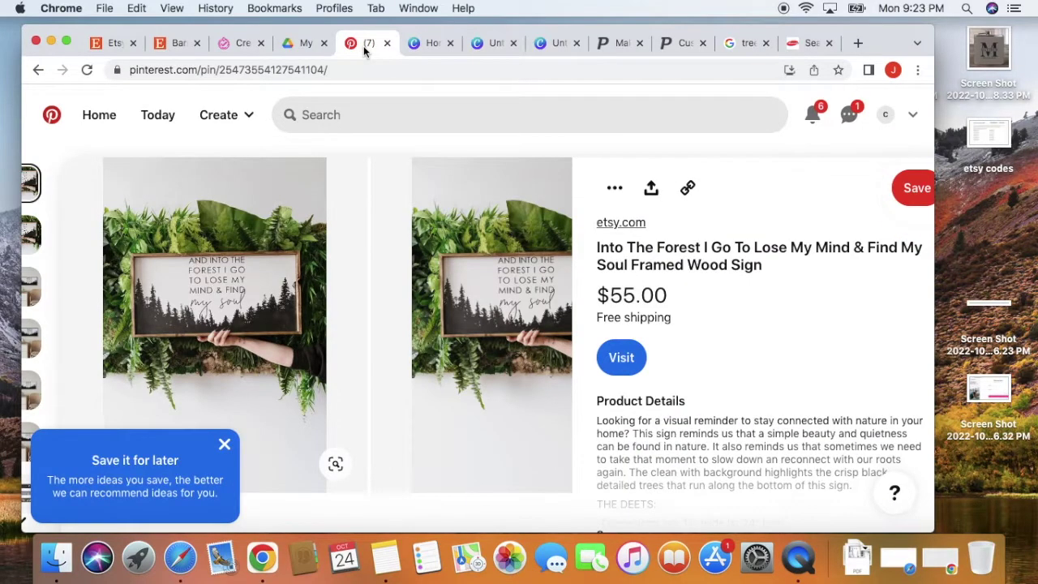
pyautogui.click(497, 43)
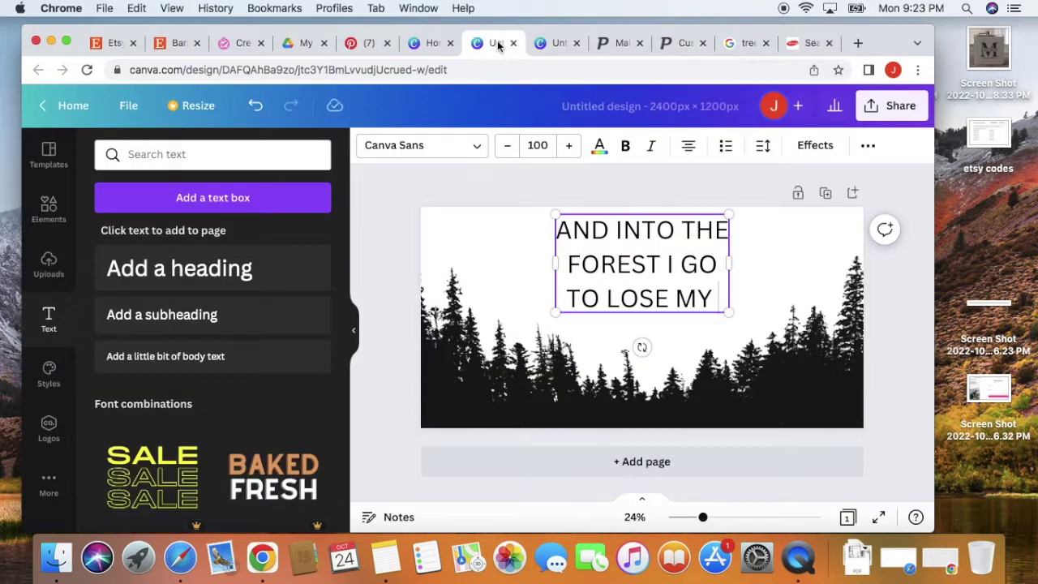
pyautogui.press('Return')
pyautogui.write('D A')
pyautogui.press('BackSpace')
pyautogui.write('& FIND')
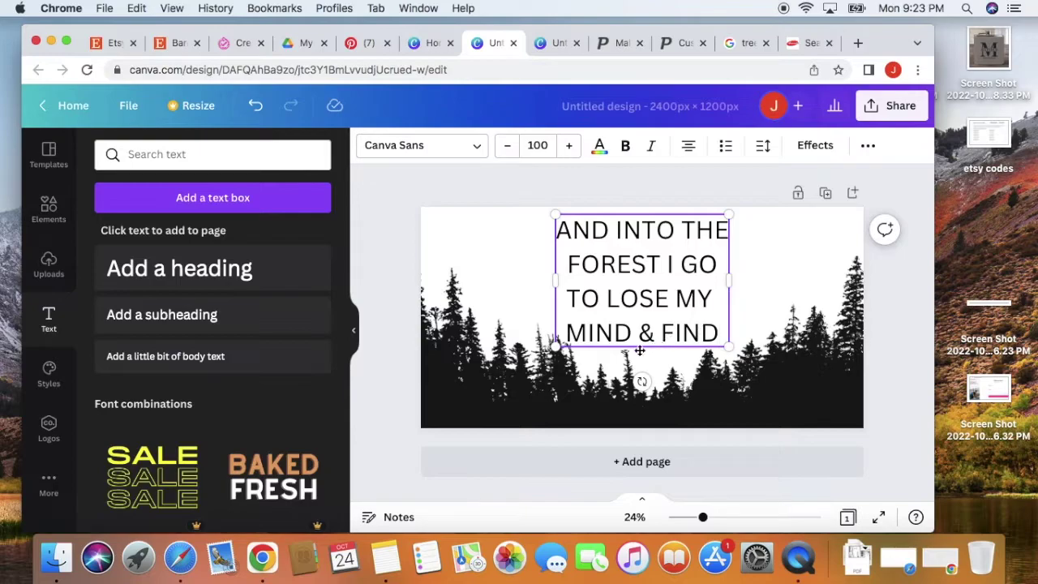
# - Shrink the four-line quote to font size 74.4 and widen its text box so the line breaks are kept
pyautogui.moveTo(555, 347); pyautogui.dragTo(575, 332)
pyautogui.moveTo(572, 273); pyautogui.dragTo(542, 274)
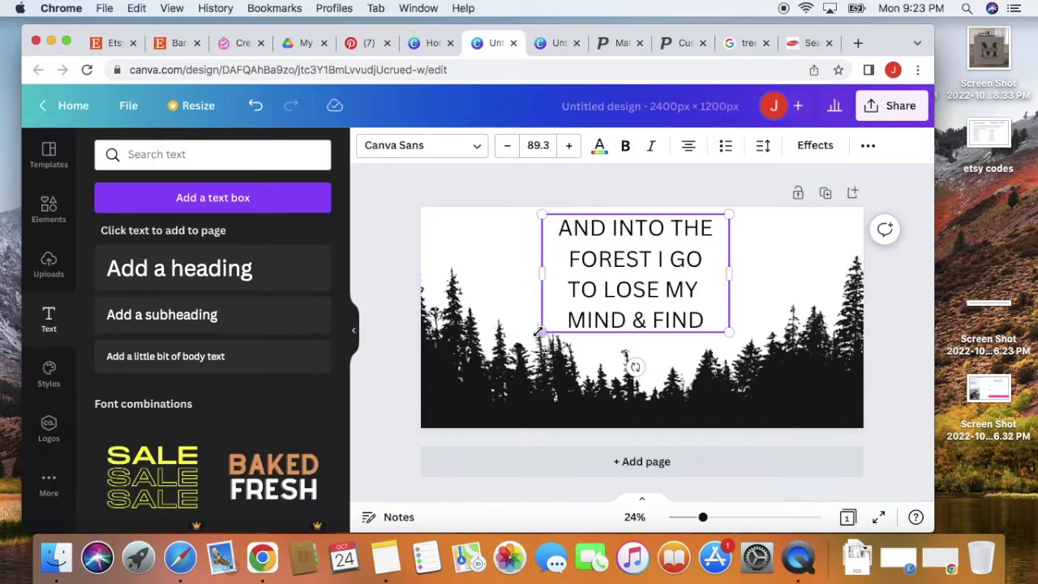
pyautogui.moveTo(540, 322); pyautogui.dragTo(551, 281)
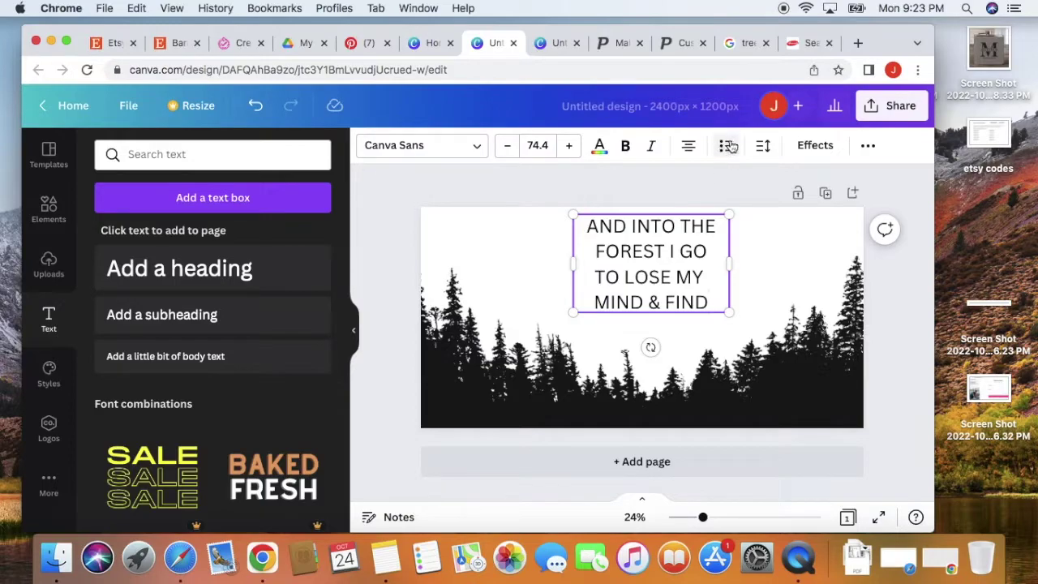
# - Tighten the quote's line spacing to about 0.98 and enlarge the text to font size 86
pyautogui.click(762, 145)
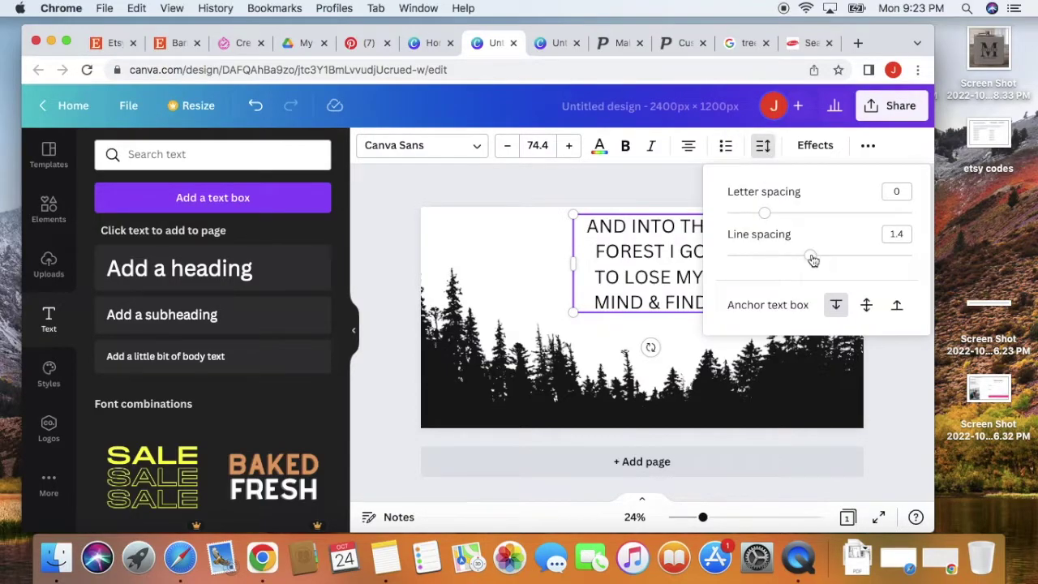
pyautogui.moveTo(811, 254); pyautogui.dragTo(764, 255)
pyautogui.click(658, 258)
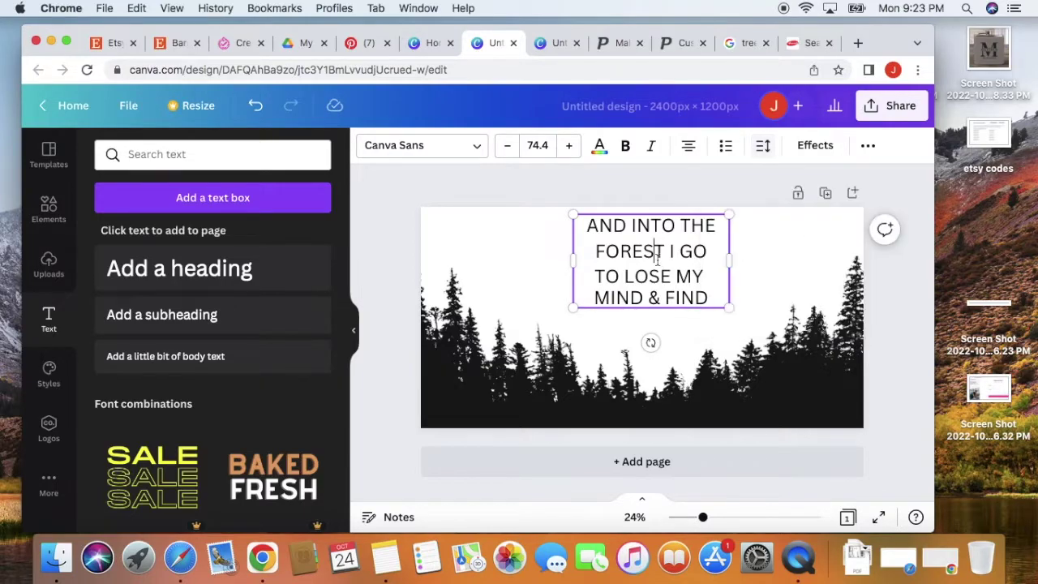
pyautogui.click(765, 149)
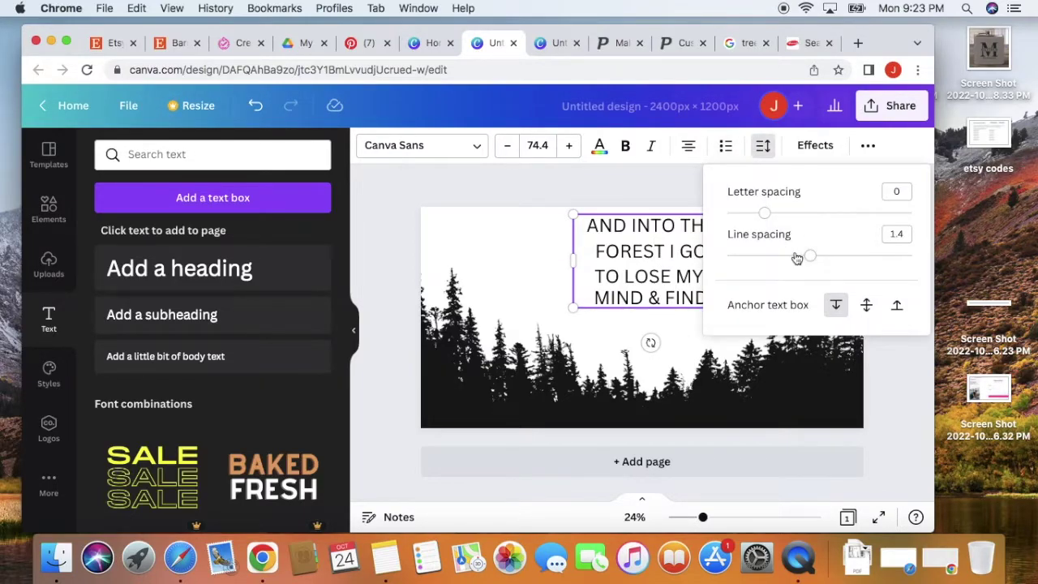
pyautogui.moveTo(811, 254); pyautogui.dragTo(773, 253)
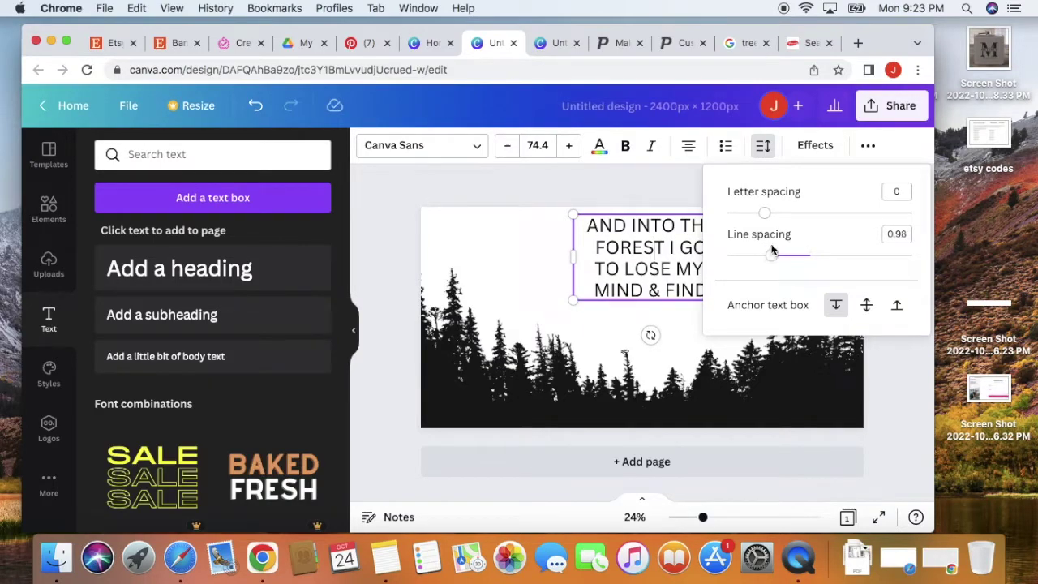
pyautogui.click(591, 268)
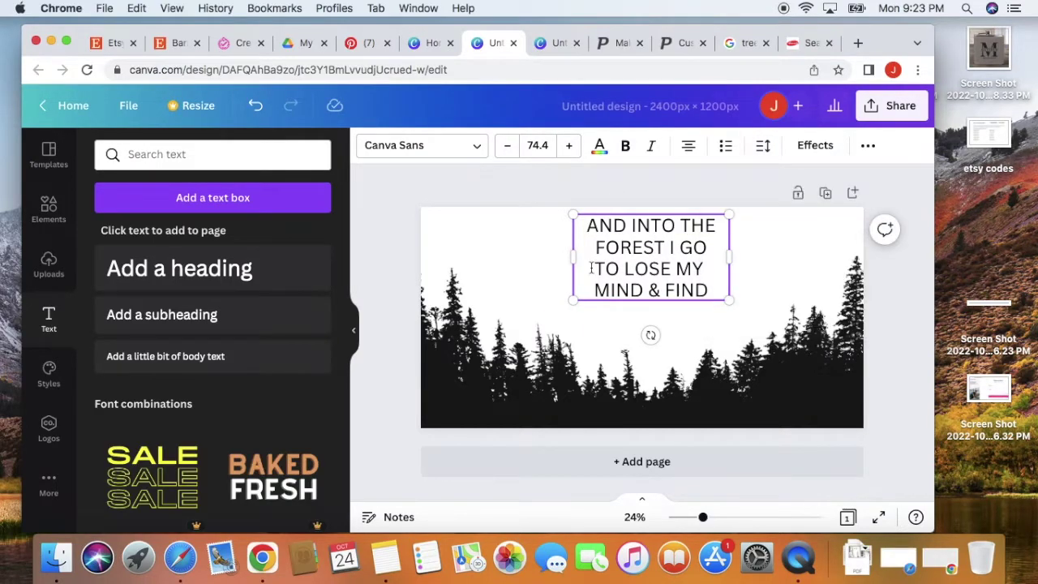
pyautogui.moveTo(572, 300); pyautogui.dragTo(550, 313)
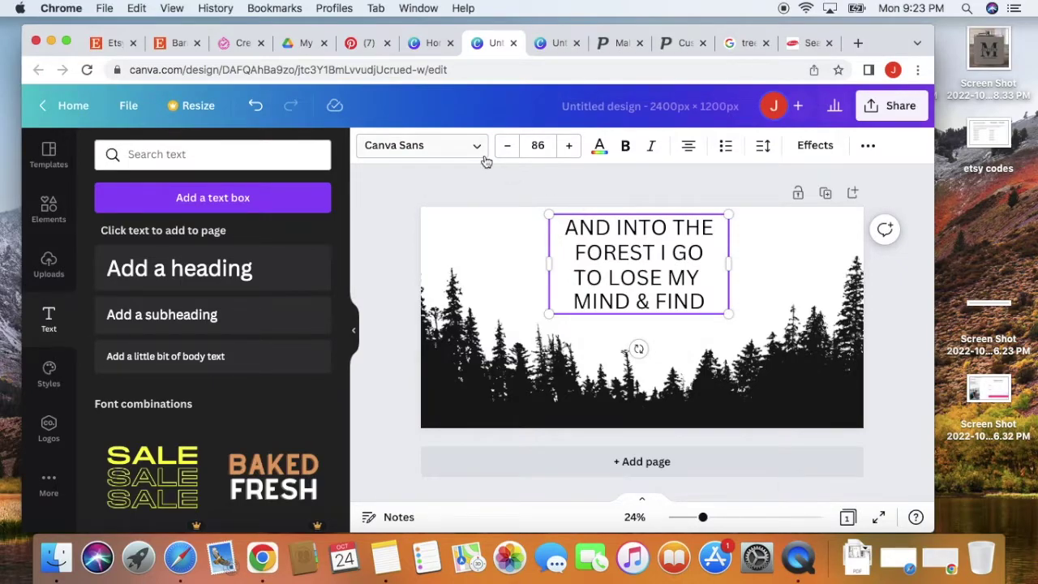
# - Add a separate text box reading "MY SOUL" directly below the quote and open the font choices for its selected text
pyautogui.click(238, 197)
pyautogui.write('MY SOULD')
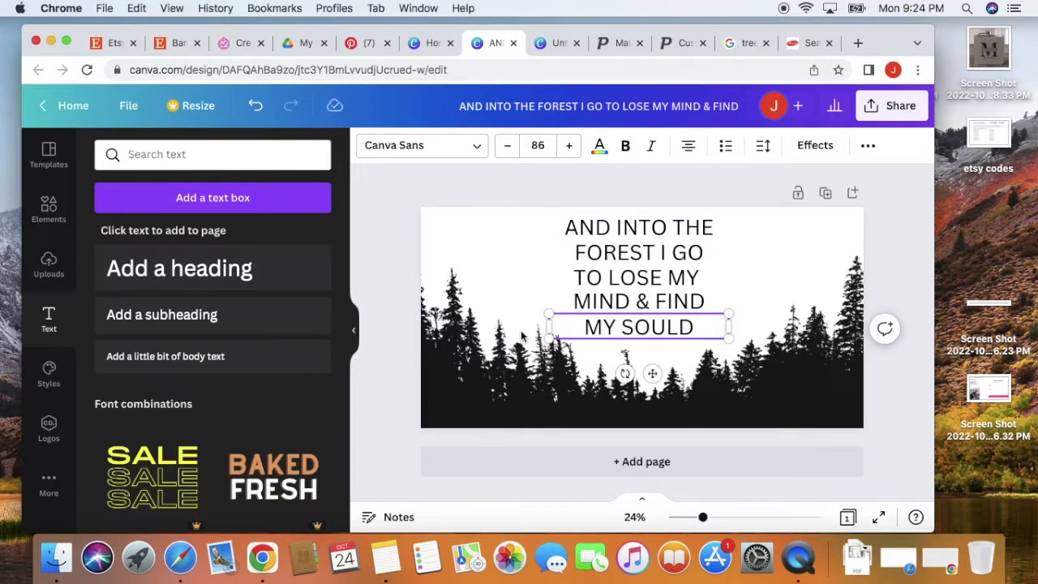
pyautogui.press('BackSpace')
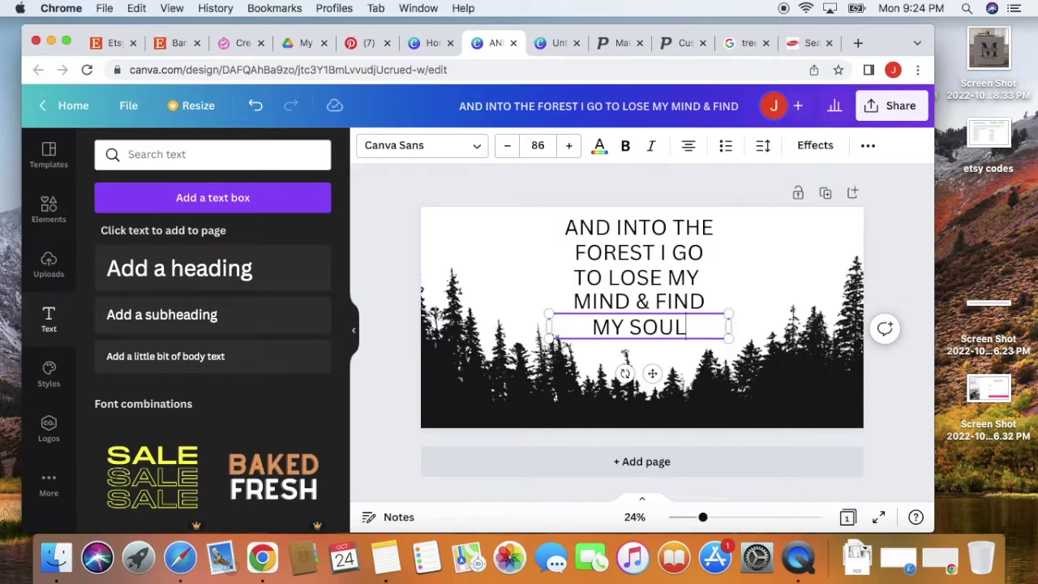
pyautogui.moveTo(687, 326); pyautogui.dragTo(594, 325)
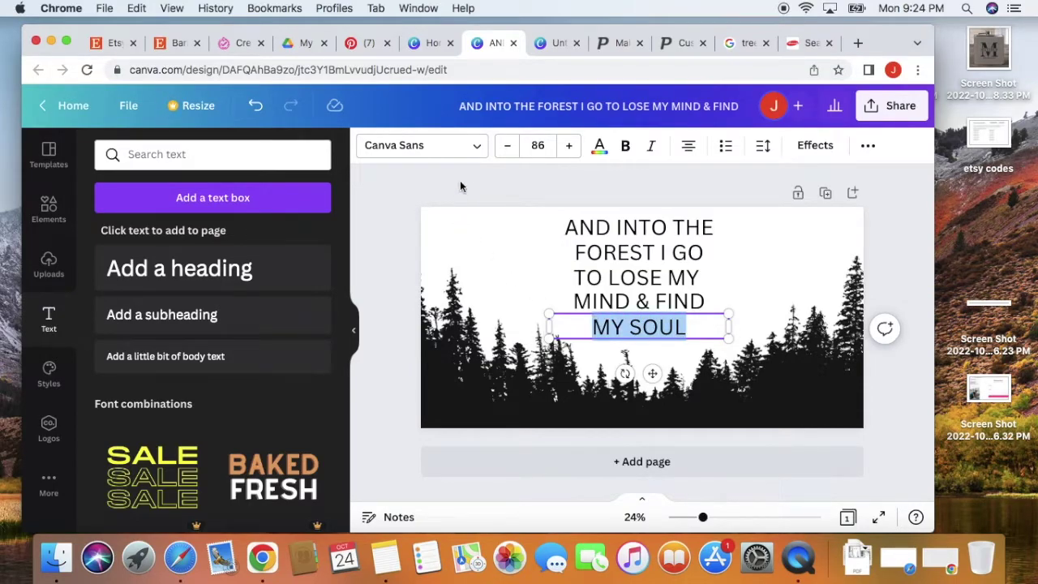
pyautogui.click(422, 145)
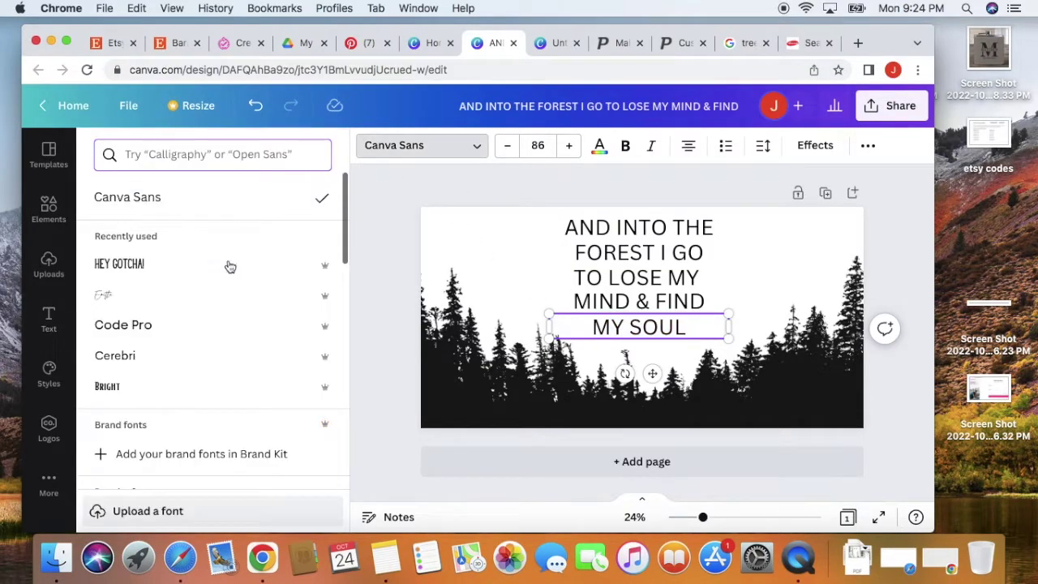
# - Try the Emitha, Benedict, Buffalo and Caitlin fonts on the "MY SOUL" text
pyautogui.click(194, 298)
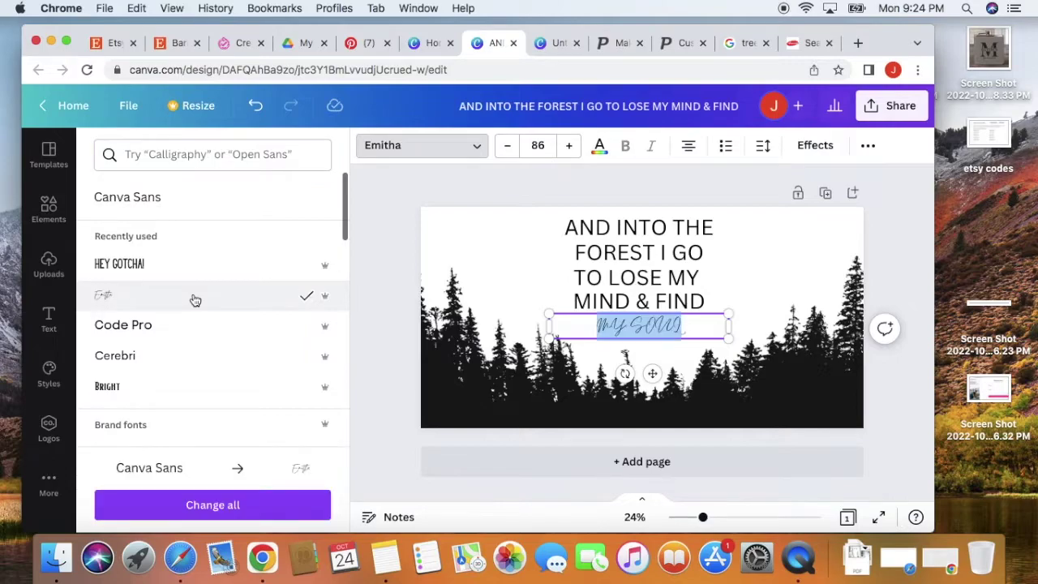
pyautogui.scroll(-5, 178, 345)
pyautogui.scroll(-6, 180, 348)
pyautogui.scroll(-3, 196, 303)
pyautogui.click(157, 267)
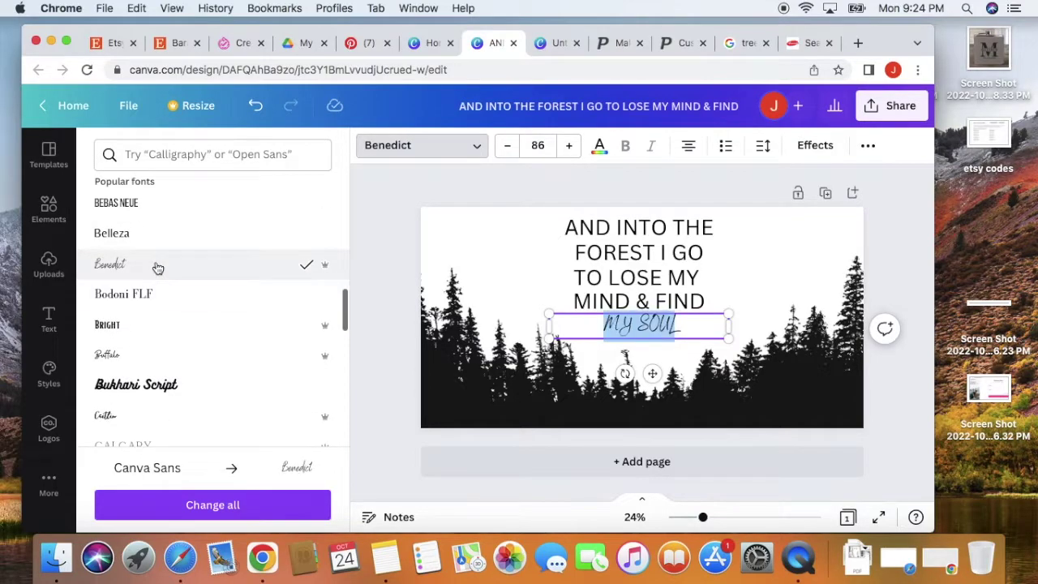
pyautogui.click(128, 357)
pyautogui.scroll(-3, 126, 357)
pyautogui.click(124, 316)
# - Try the Caitlin, Emitha, Jonathan, Joliet and Intro Script fonts on the "MY SOUL" text
pyautogui.scroll(-5, 213, 332)
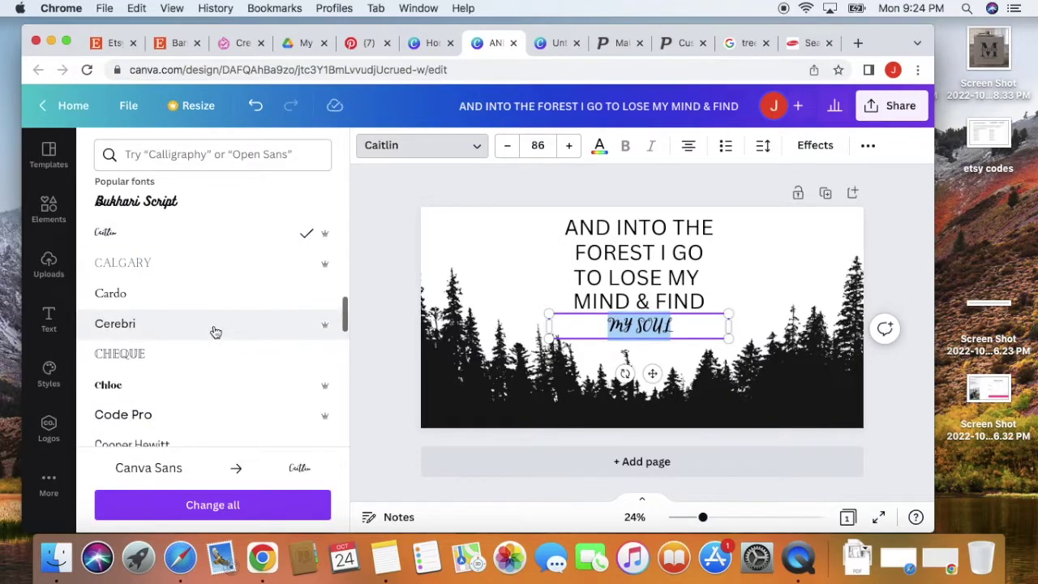
pyautogui.scroll(-2, 214, 332)
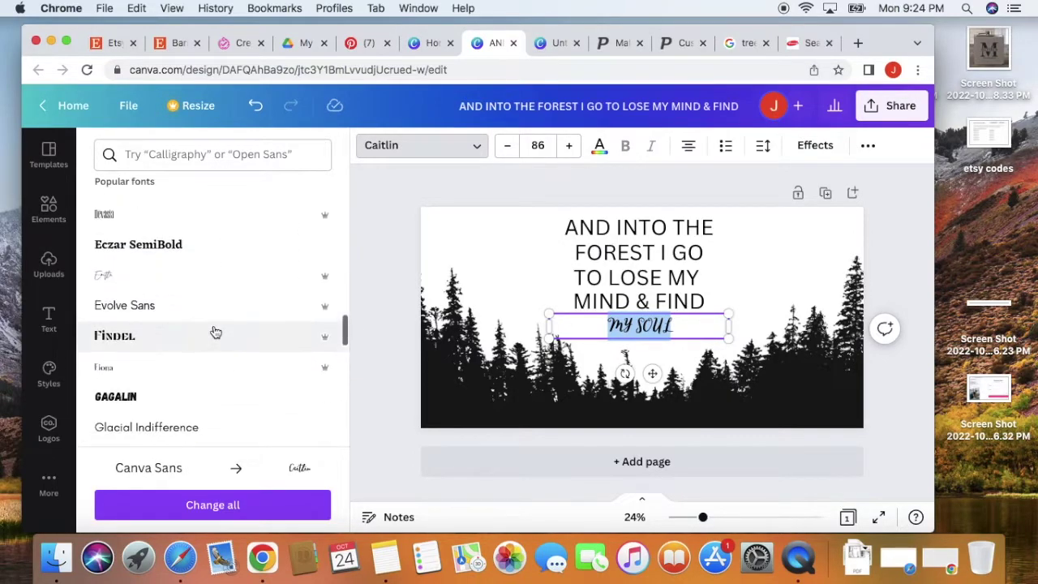
pyautogui.click(164, 280)
pyautogui.scroll(-4, 163, 279)
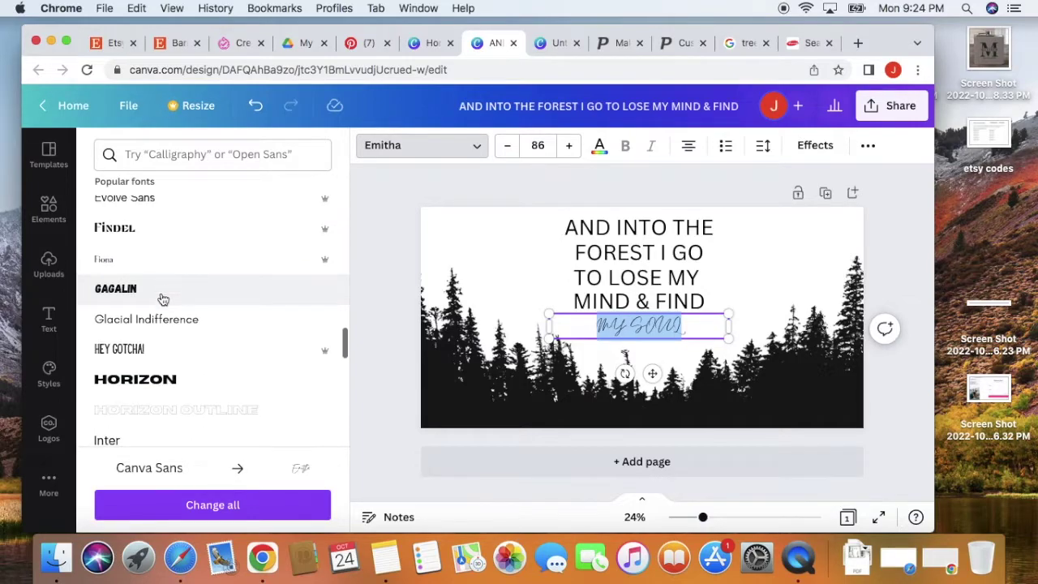
pyautogui.scroll(-4, 171, 358)
pyautogui.scroll(-1, 173, 360)
pyautogui.click(126, 383)
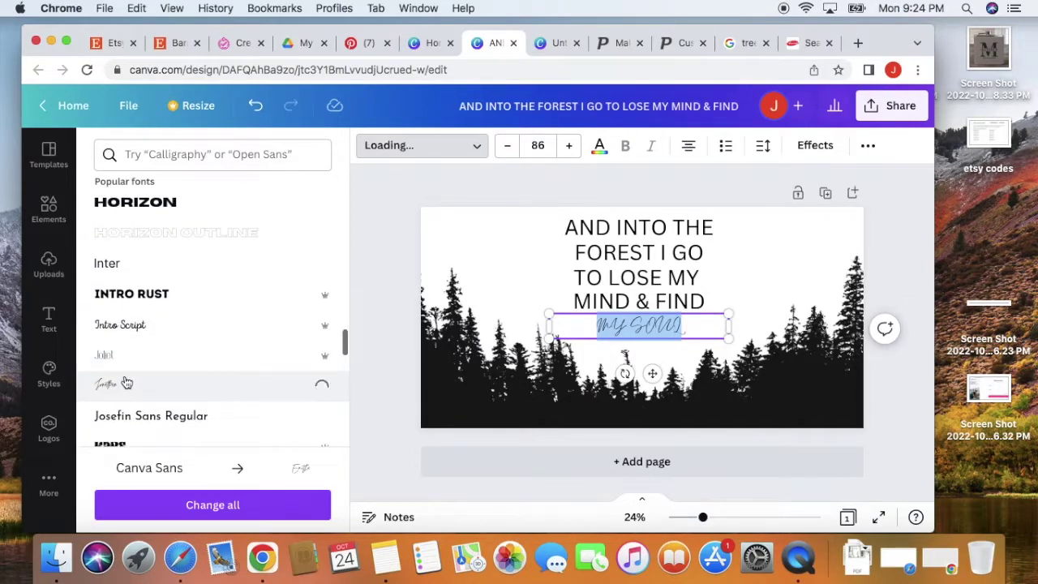
pyautogui.click(128, 354)
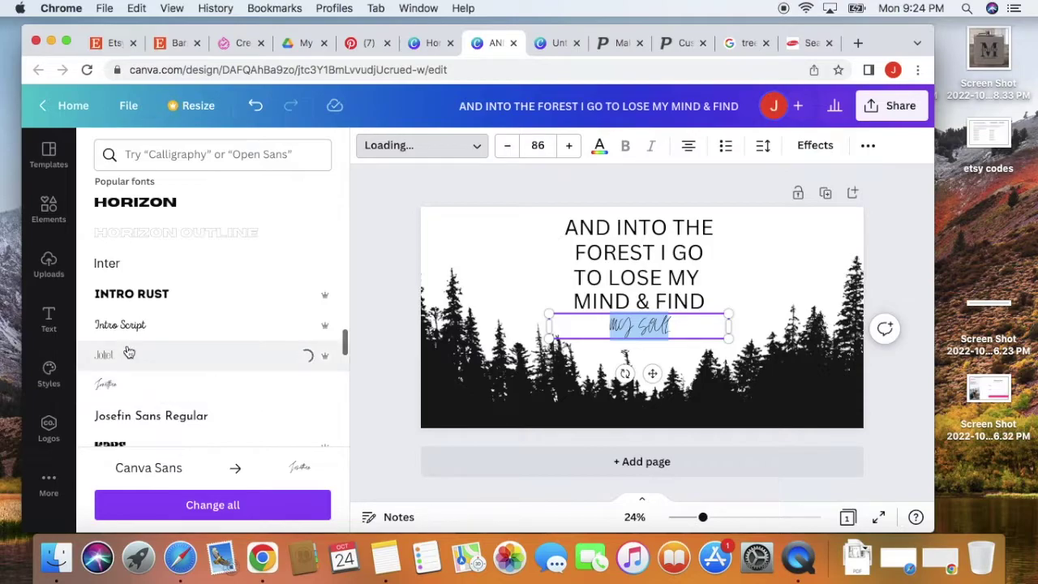
pyautogui.click(146, 333)
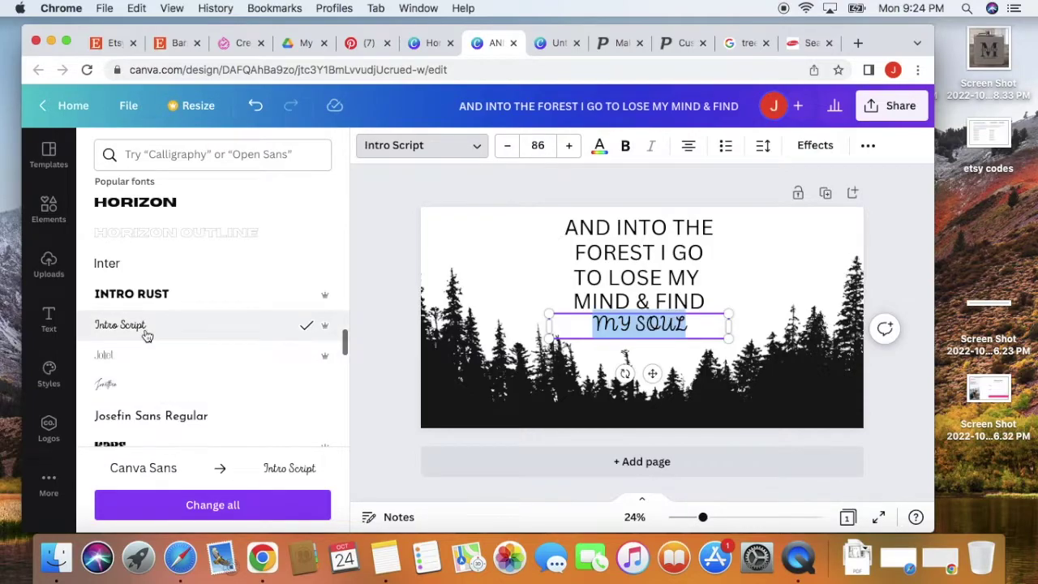
# - Look further through the font list and try Libre Baskerville on the "MY SOUL" text
pyautogui.scroll(-5, 147, 335)
pyautogui.scroll(-5, 147, 336)
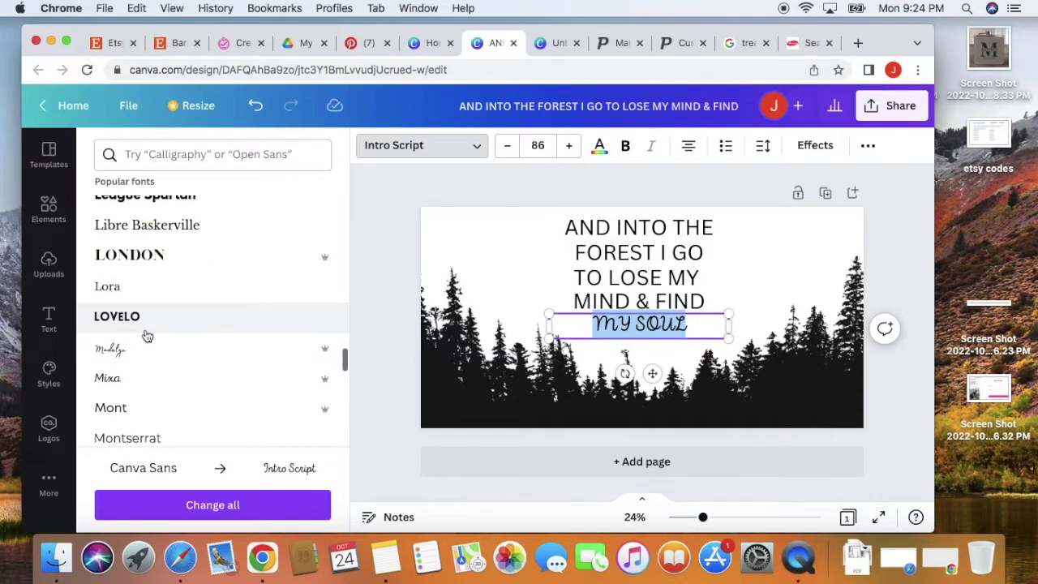
pyautogui.click(210, 327)
pyautogui.click(153, 269)
pyautogui.click(154, 226)
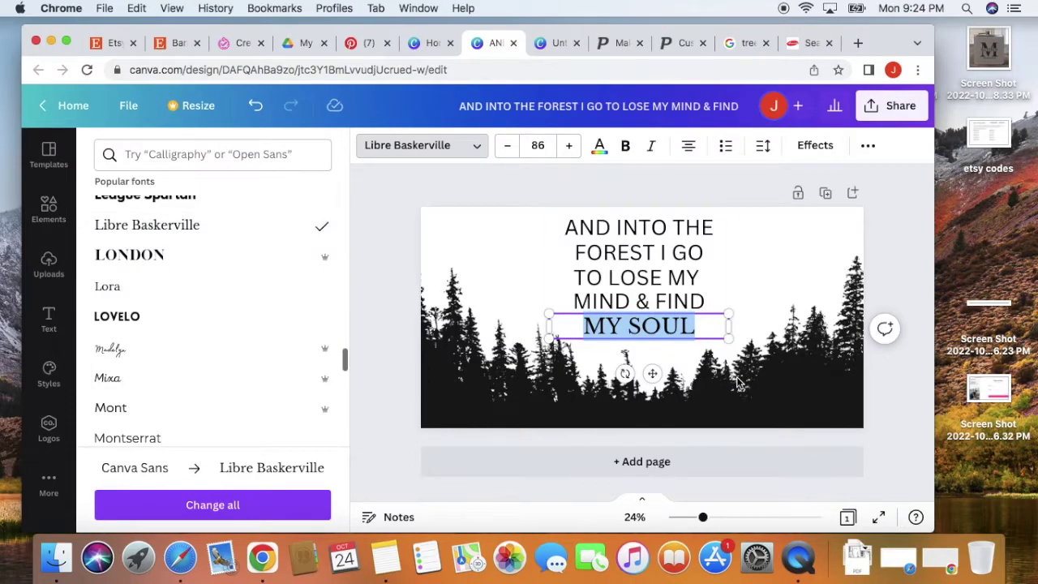
# - Retype the line below the quote as "My Soul" and set its font to Jonathan
pyautogui.write('MY')
pyautogui.press('BackSpace')
pyautogui.write('y Soul')
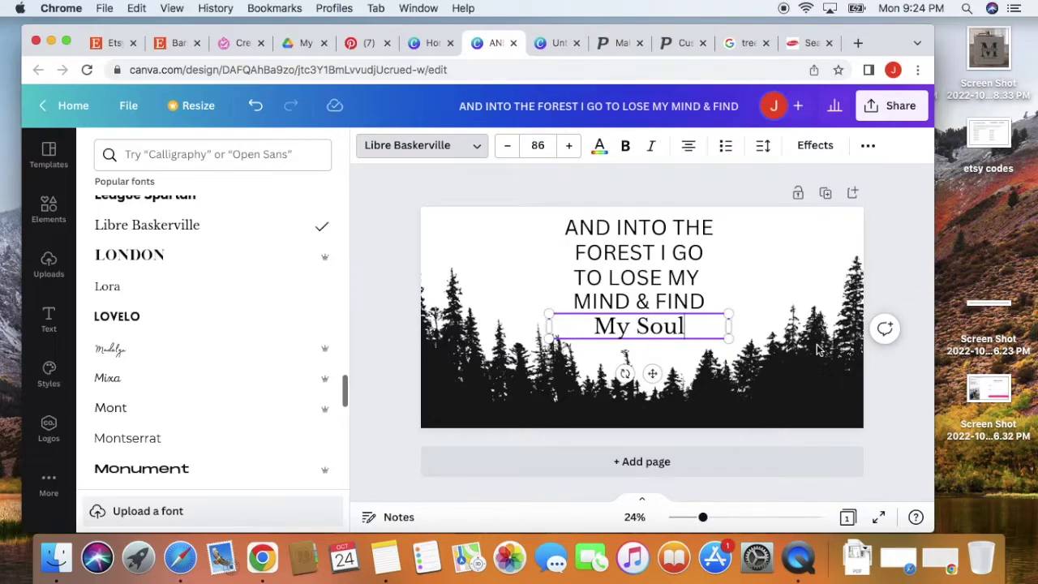
pyautogui.moveTo(690, 326); pyautogui.dragTo(591, 325)
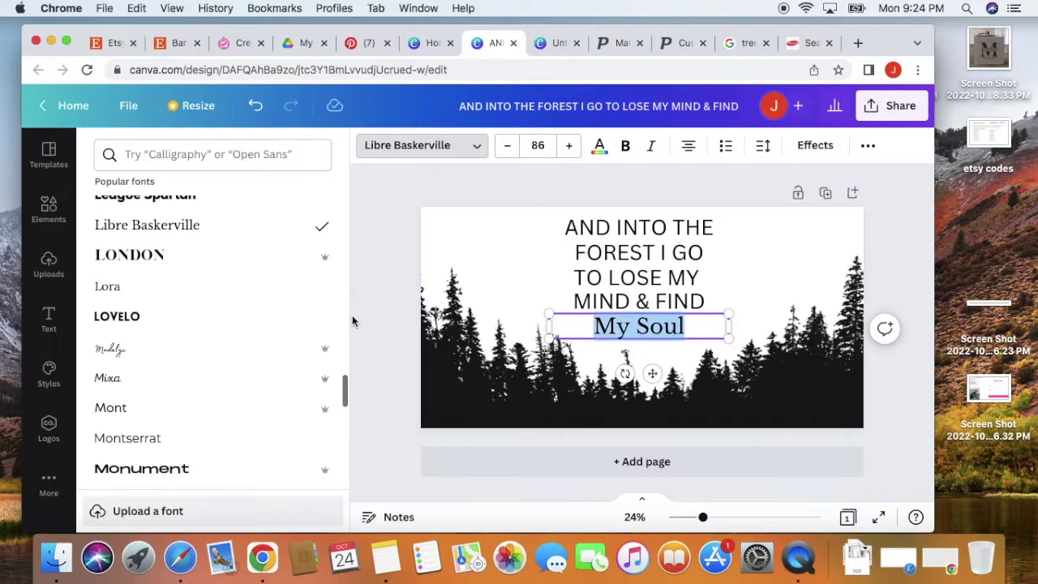
pyautogui.scroll(5, 251, 315)
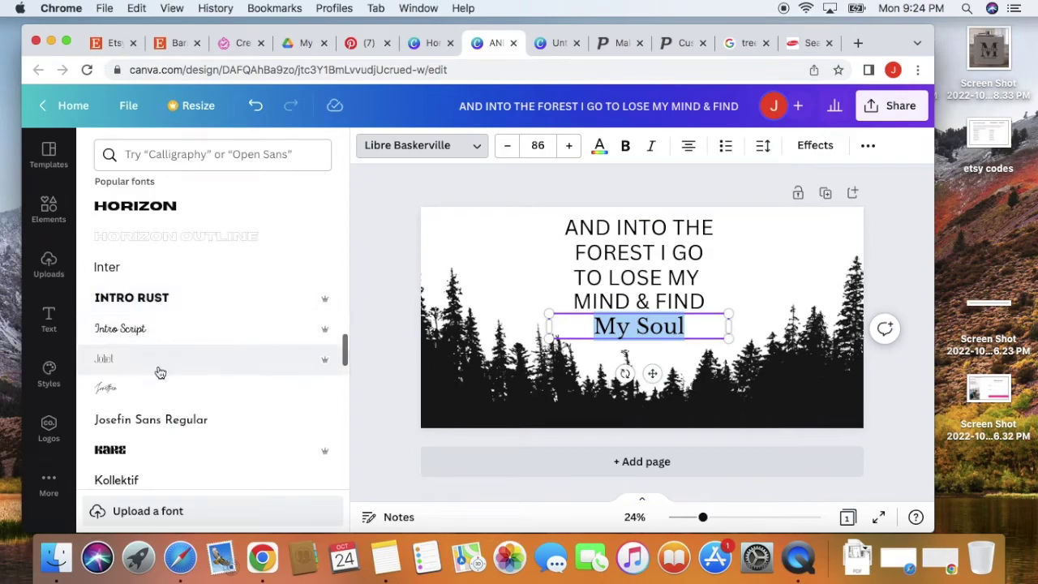
pyautogui.click(132, 390)
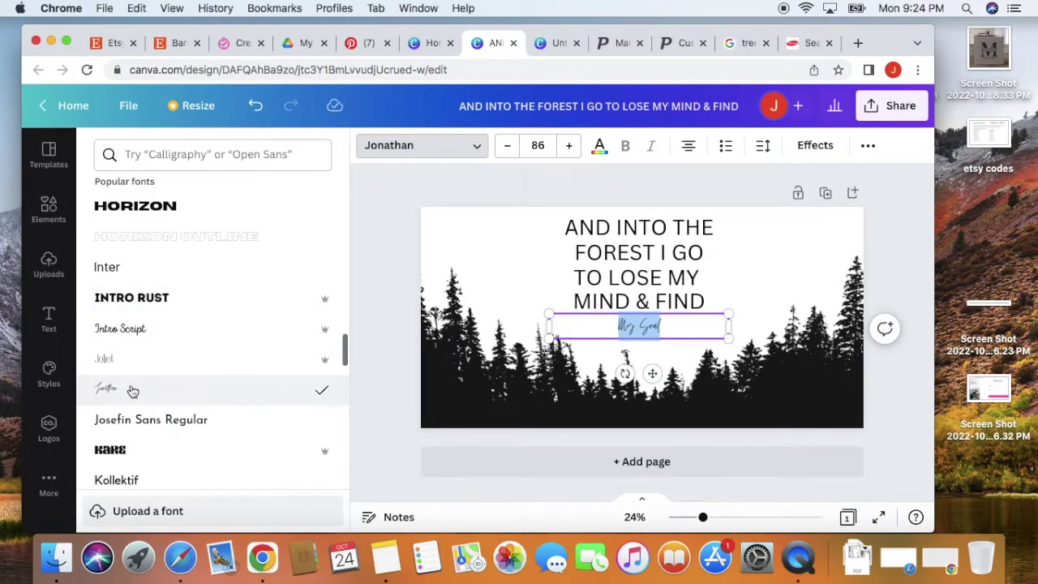
# - Enlarge the "My Soul" text to font size 257 and place it centred just below the quote
pyautogui.moveTo(549, 314); pyautogui.dragTo(428, 245)
pyautogui.moveTo(729, 340); pyautogui.dragTo(892, 361)
pyautogui.moveTo(421, 295); pyautogui.dragTo(355, 287)
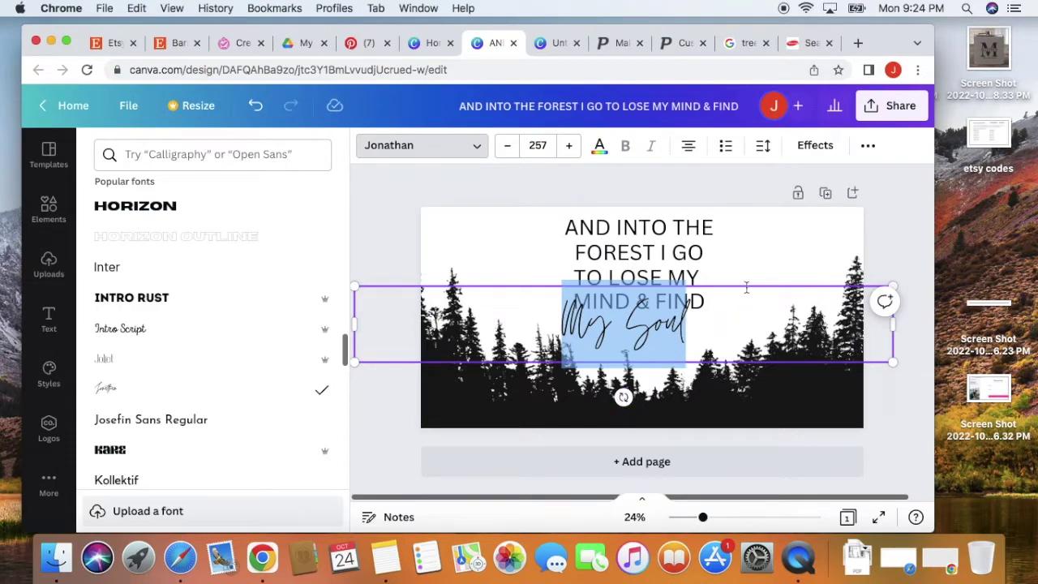
pyautogui.moveTo(748, 284); pyautogui.dragTo(759, 303)
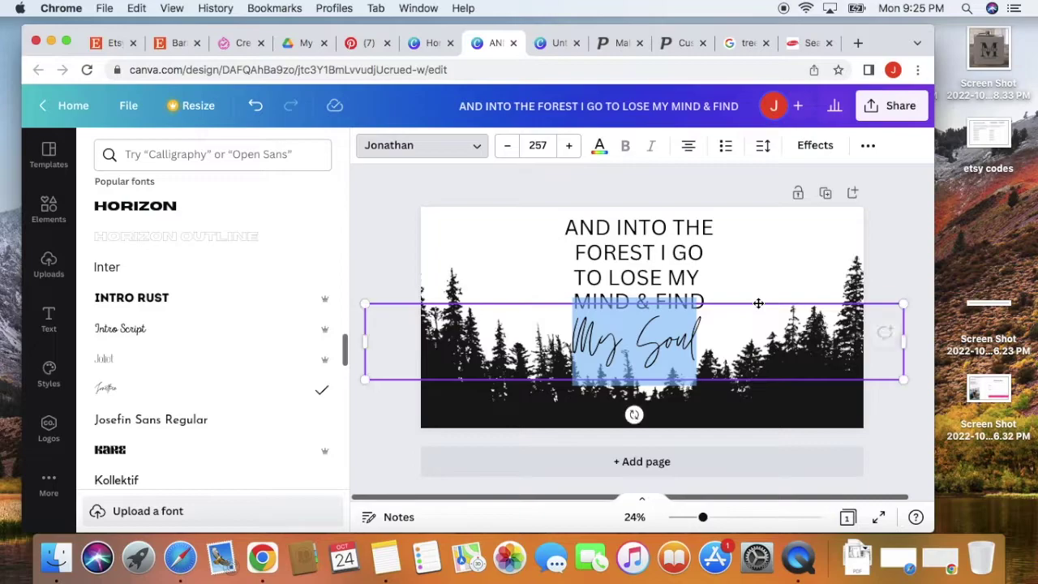
pyautogui.click(401, 176)
pyautogui.click(500, 181)
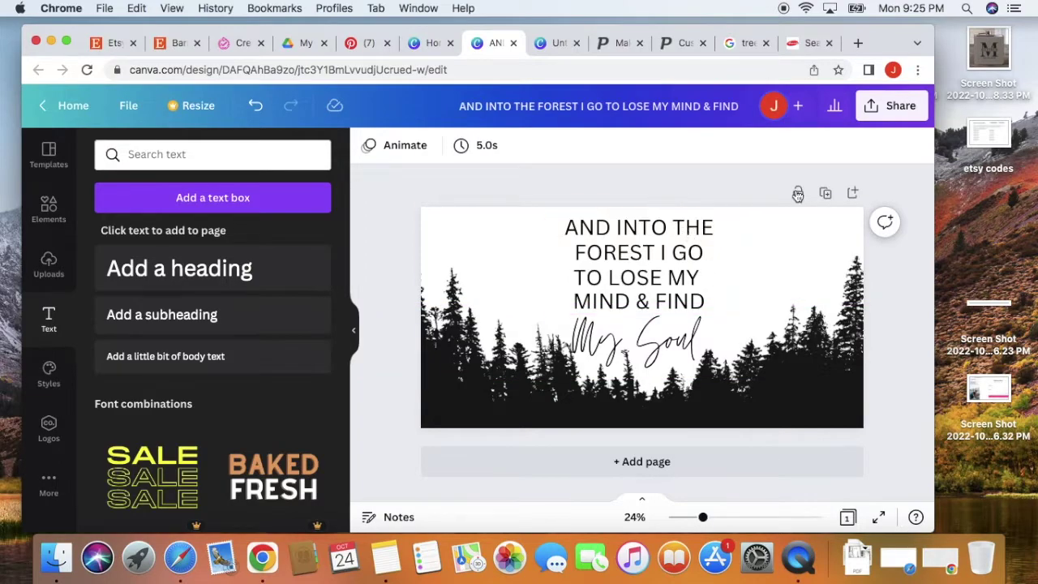
# - Download the design as a PNG at size 1 with a transparent background
pyautogui.click(876, 119)
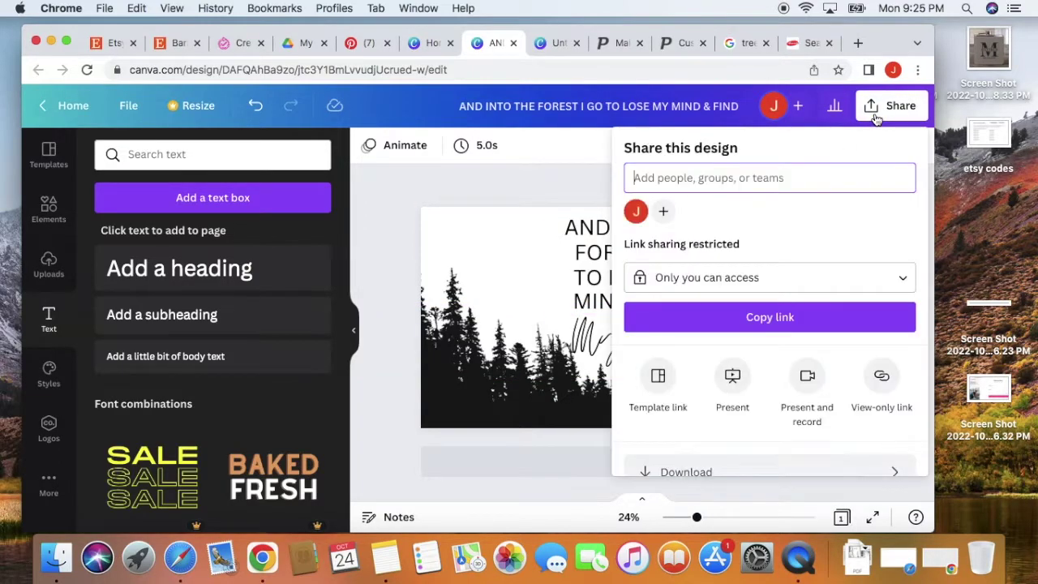
pyautogui.click(709, 467)
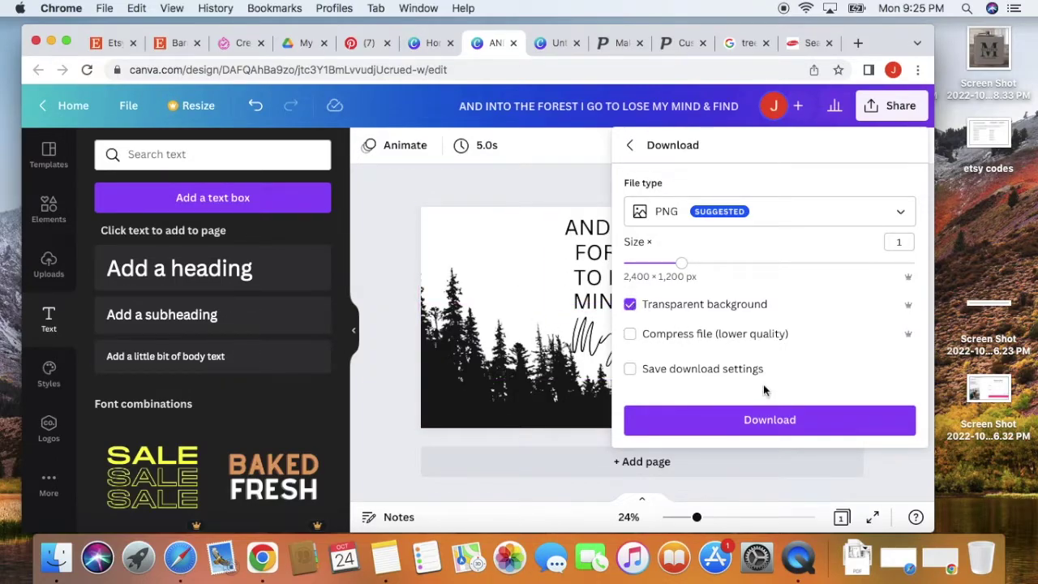
pyautogui.click(748, 419)
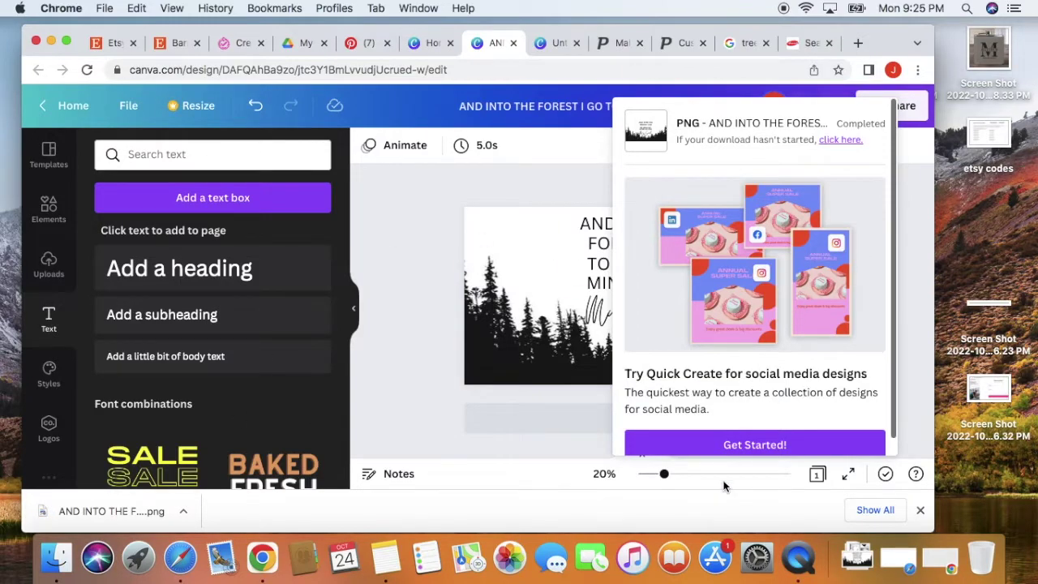
pyautogui.click(738, 448)
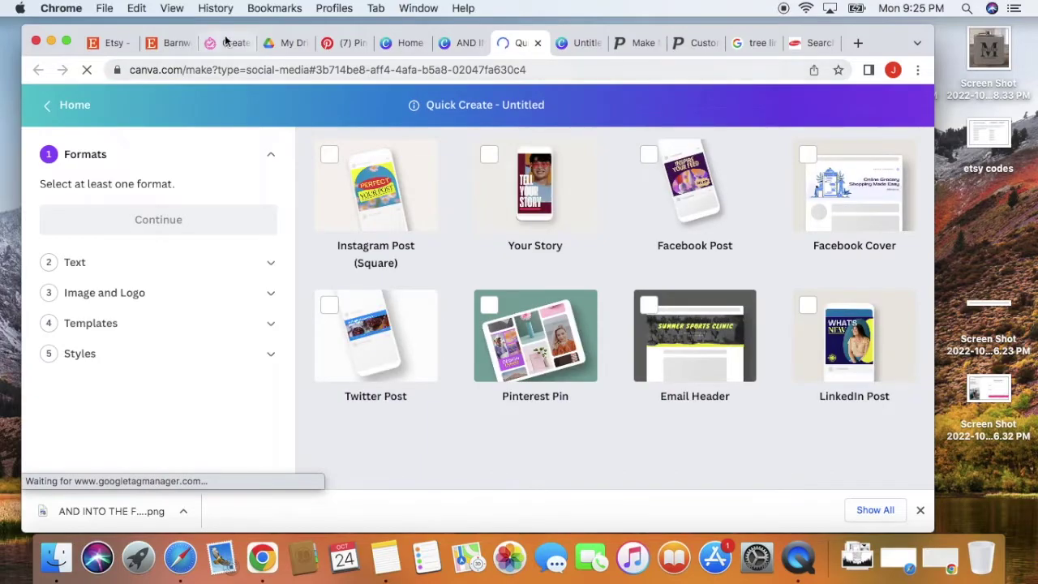
# - Switch to the Completeful product page and add "AND INTO THE FOREST I GO TO LOSE MY MIND & FIND.png" to the framed sign
pyautogui.click(226, 45)
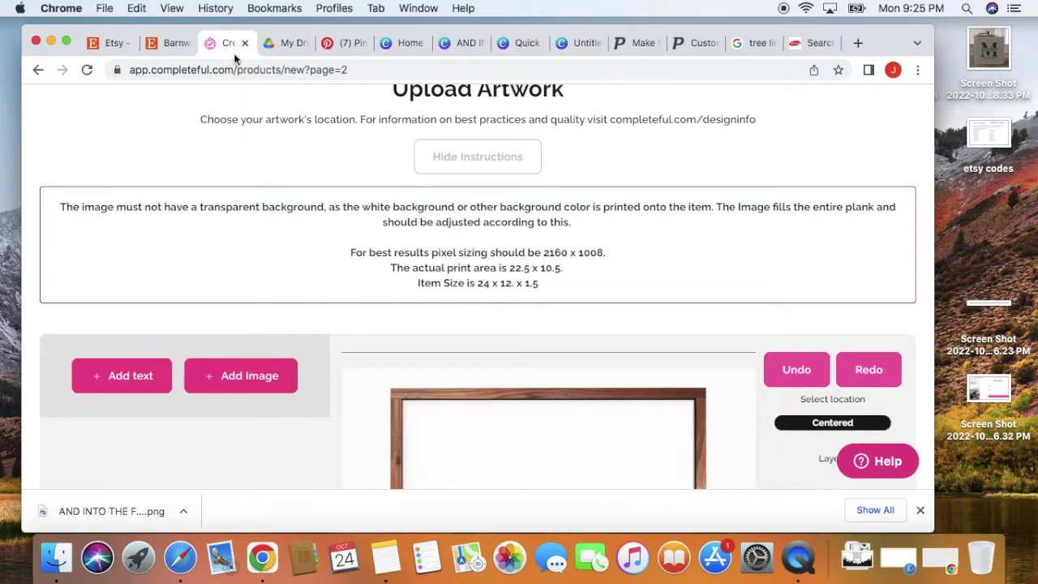
pyautogui.scroll(-4, 504, 224)
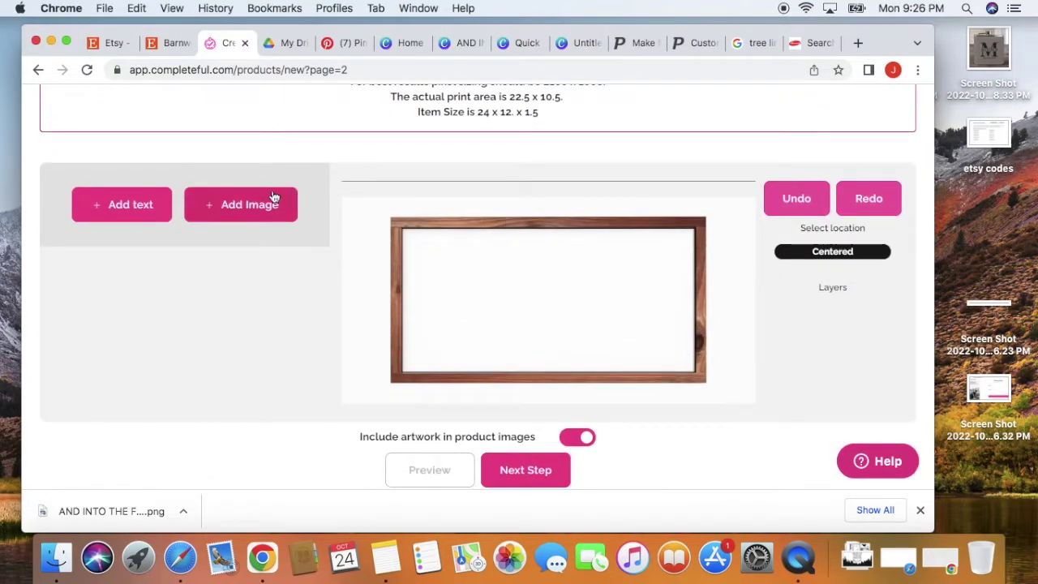
pyautogui.click(249, 207)
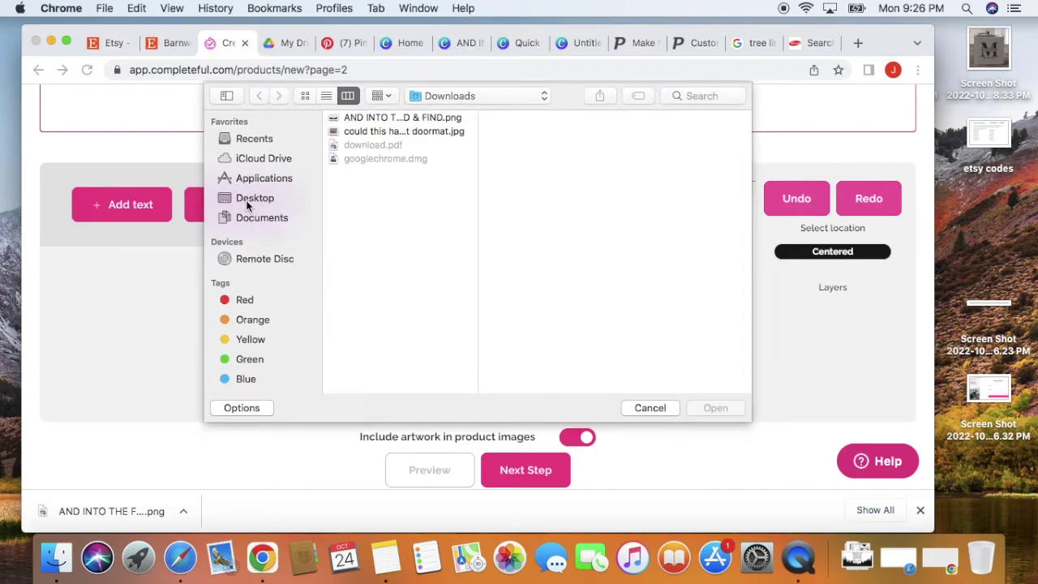
pyautogui.click(420, 120)
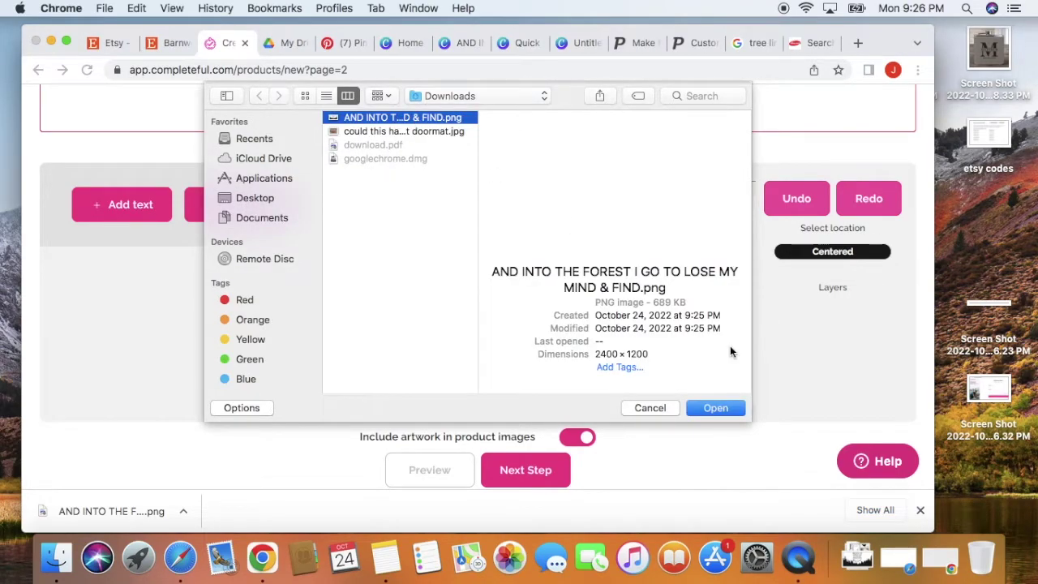
pyautogui.click(716, 408)
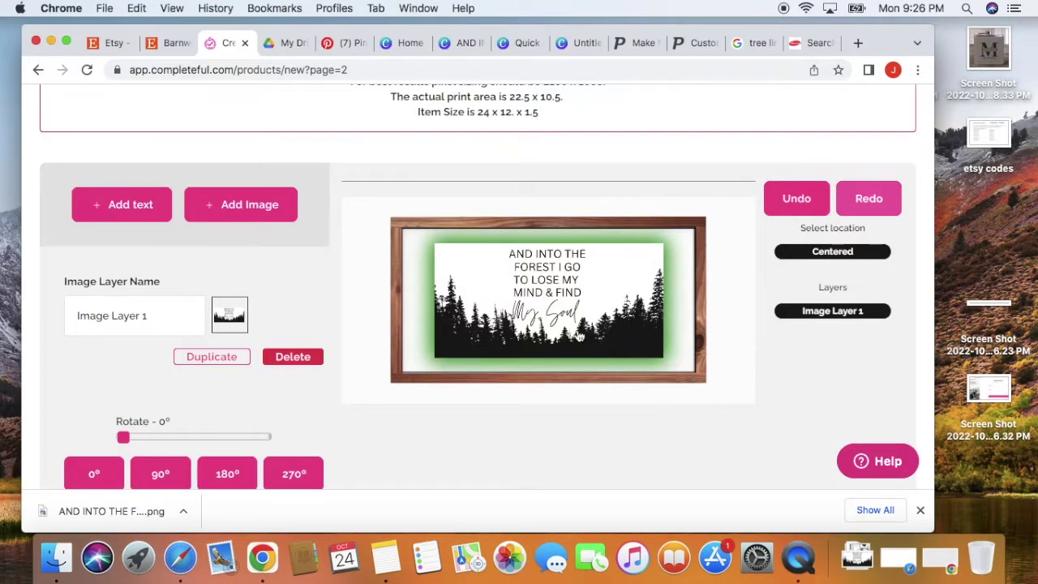
# - Enlarge the artwork inside the wooden frame from its corners and shift it towards the frame's right edge
pyautogui.moveTo(430, 243); pyautogui.dragTo(373, 215)
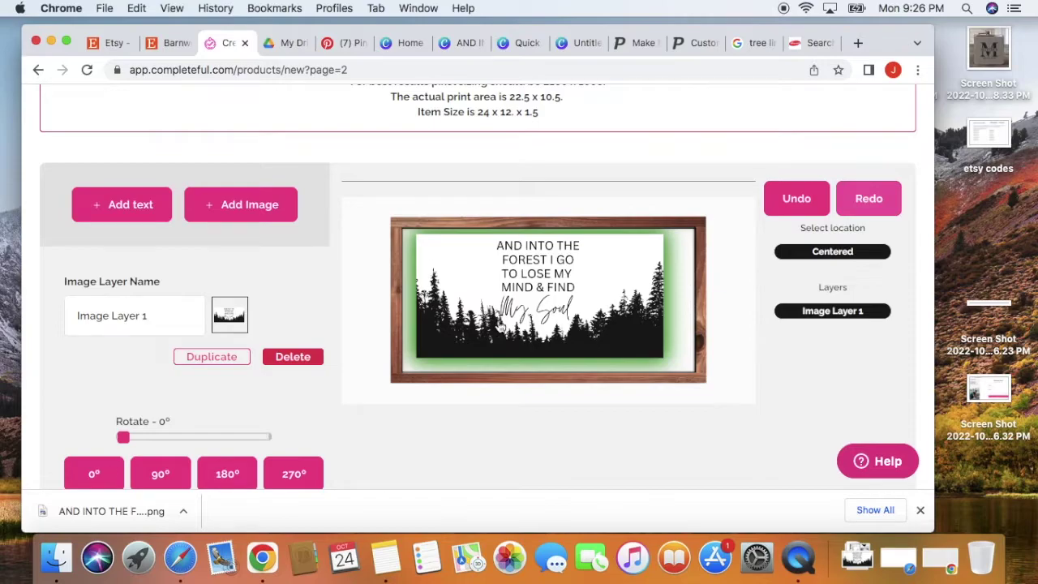
pyautogui.moveTo(416, 357); pyautogui.dragTo(393, 394)
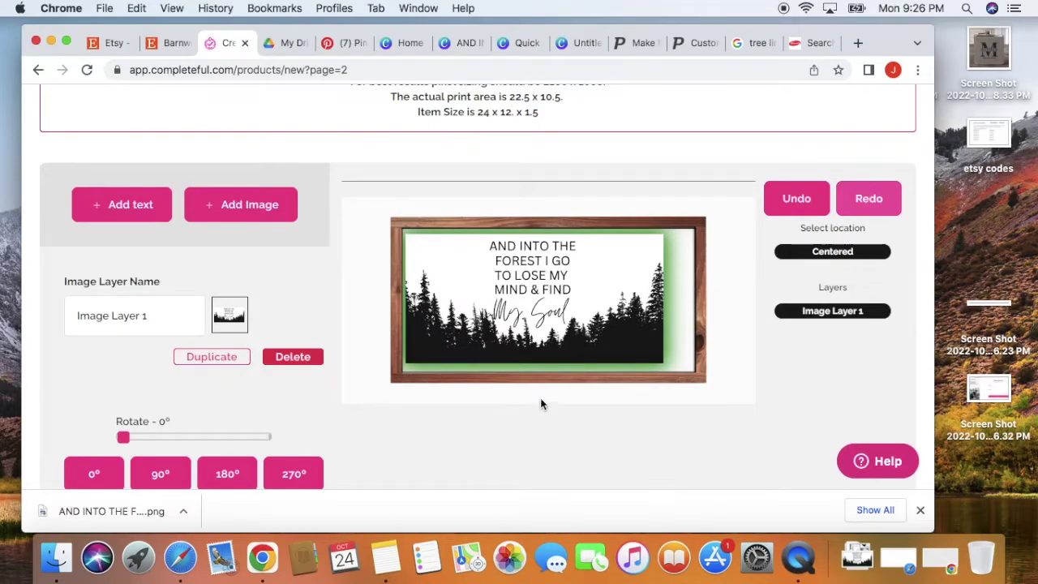
pyautogui.moveTo(667, 365); pyautogui.dragTo(732, 392)
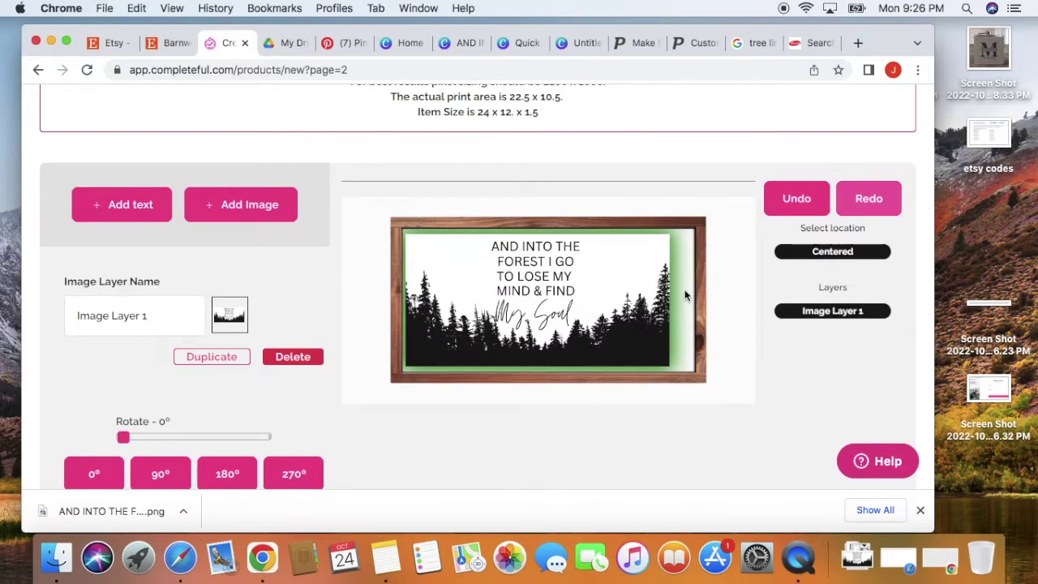
pyautogui.moveTo(674, 230); pyautogui.dragTo(718, 211)
pyautogui.moveTo(570, 273); pyautogui.dragTo(584, 276)
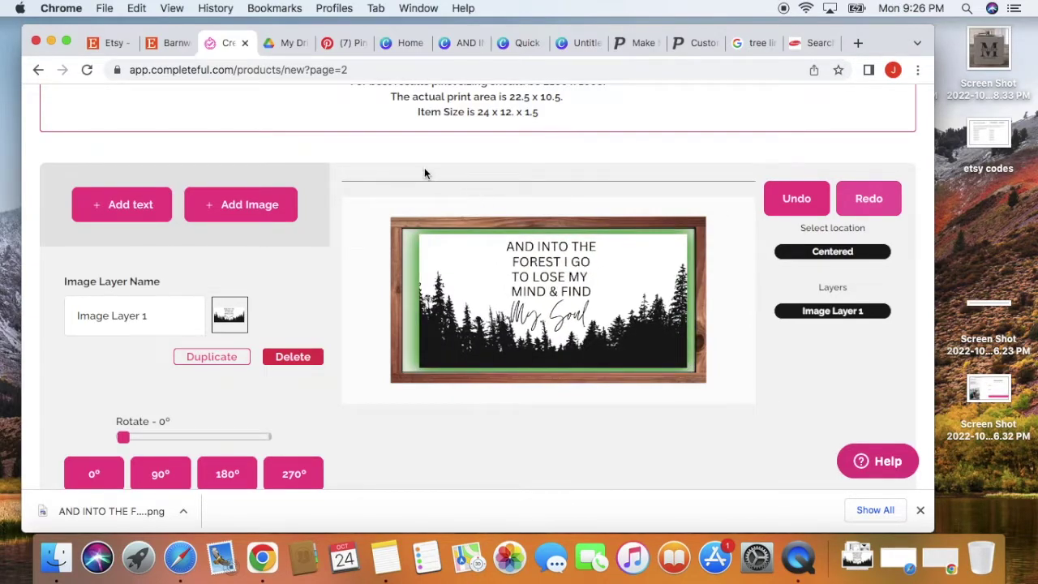
# - Stretch the artwork's edges outward until it fills the whole area inside the wooden frame
pyautogui.scroll(-5, 424, 167)
pyautogui.click(261, 234)
pyautogui.scroll(5, 479, 240)
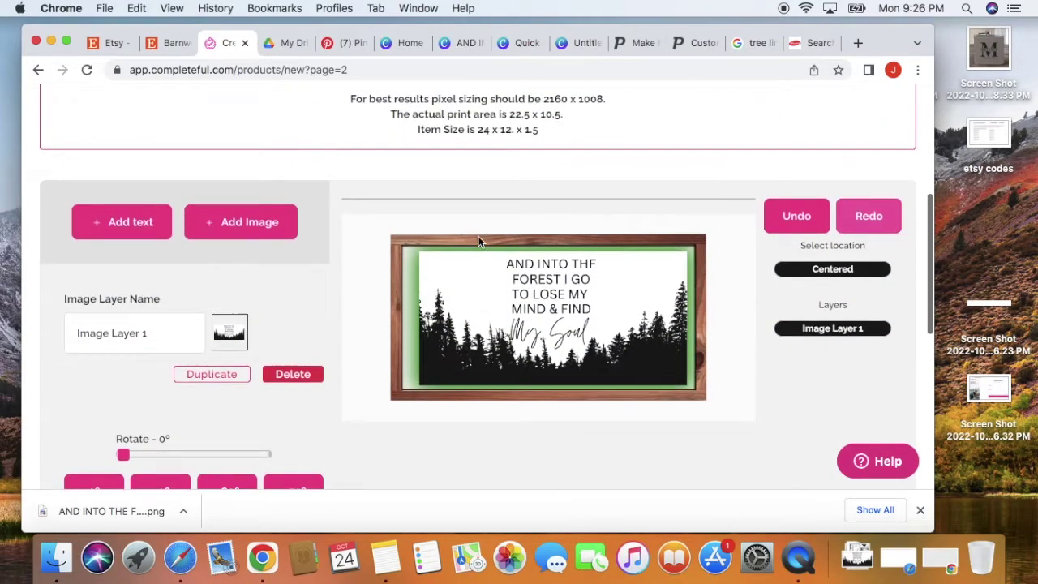
pyautogui.moveTo(420, 253); pyautogui.dragTo(377, 241)
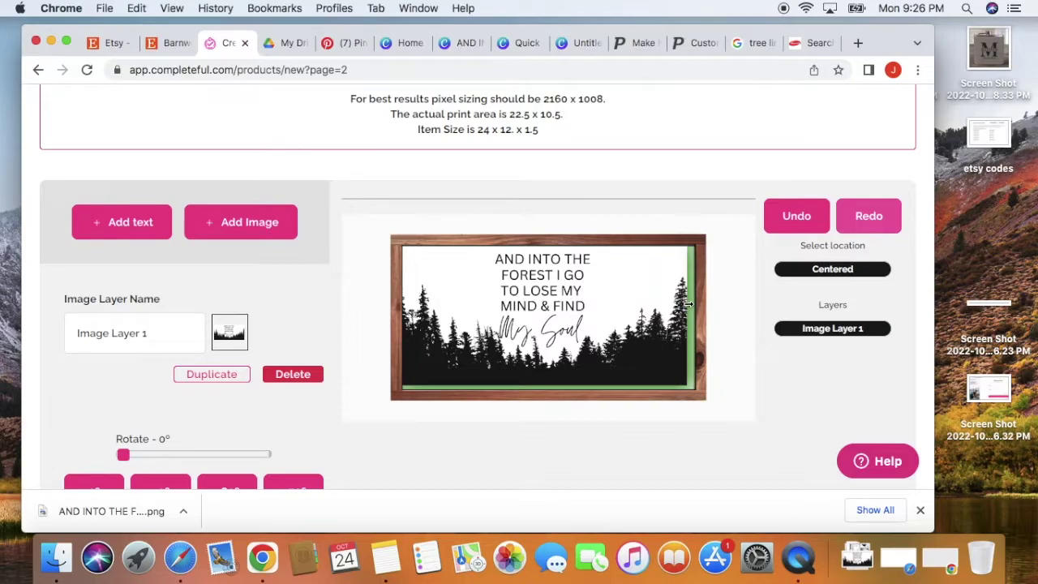
pyautogui.moveTo(688, 304); pyautogui.dragTo(723, 303)
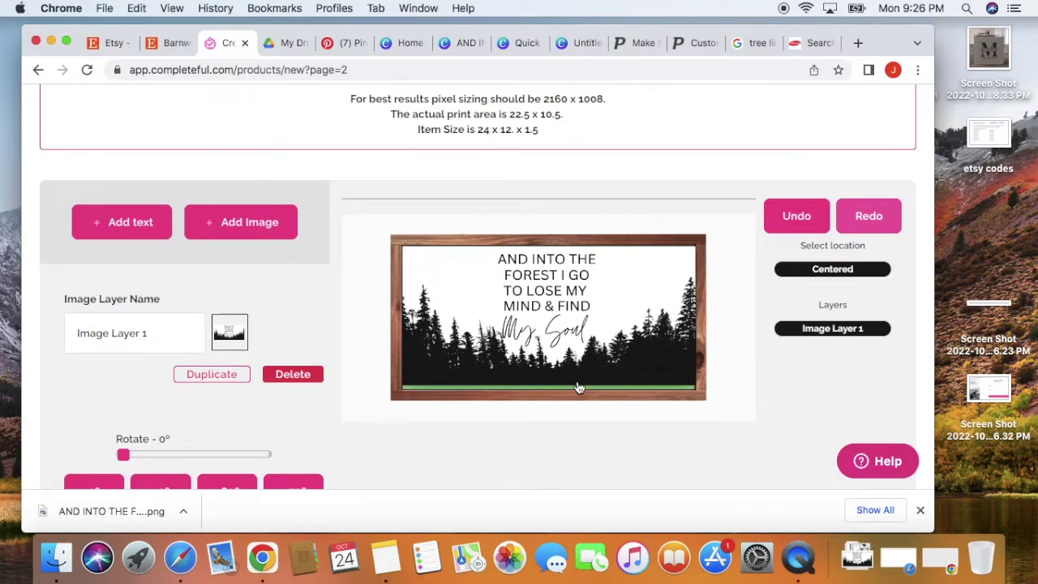
pyautogui.moveTo(578, 384); pyautogui.dragTo(576, 416)
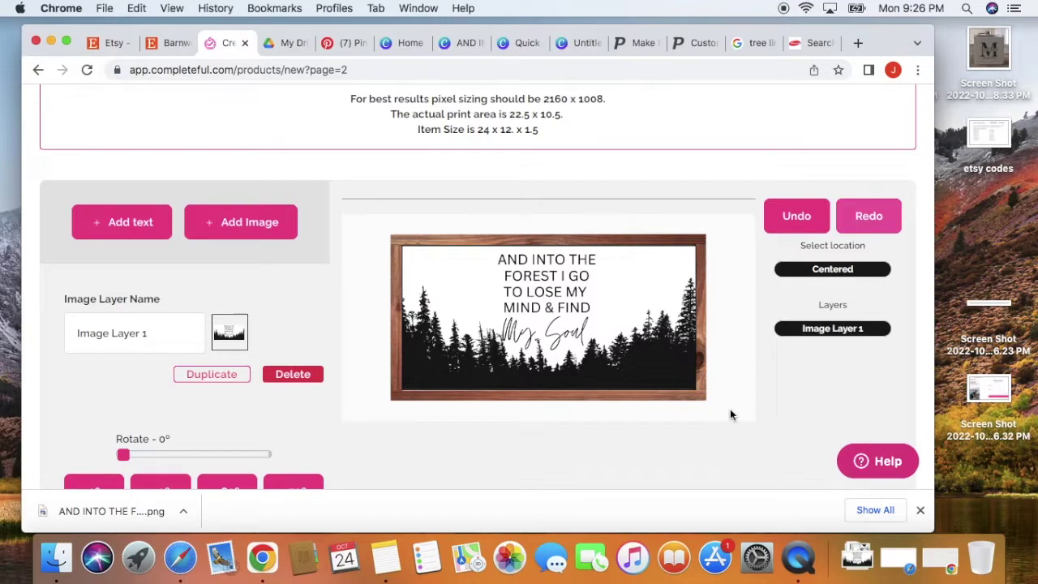
# - Compare the Canva design with the forest quote sign on Pinterest and view the pin's second photo
pyautogui.click(471, 51)
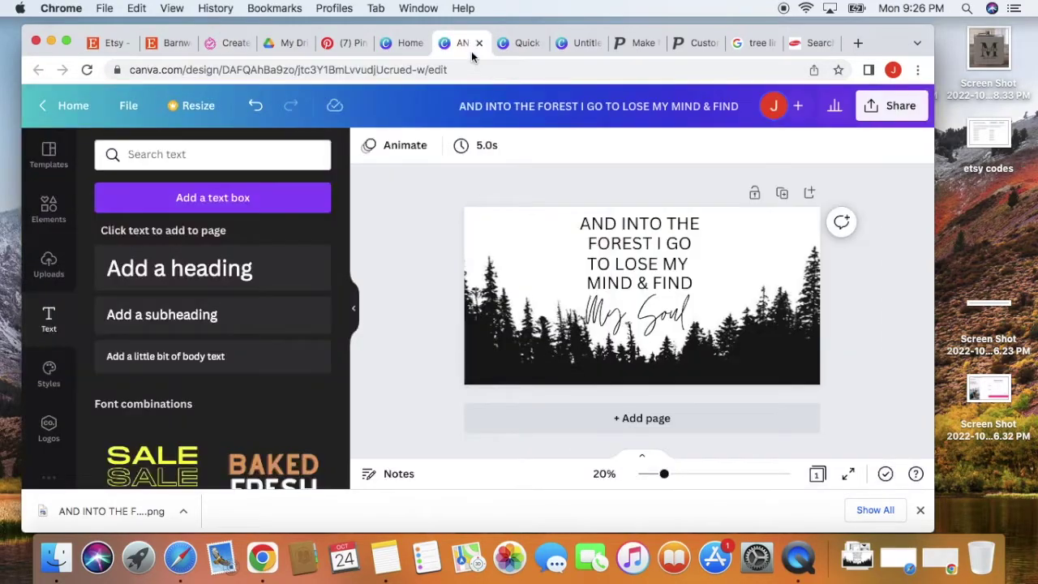
pyautogui.click(347, 43)
pyautogui.click(527, 268)
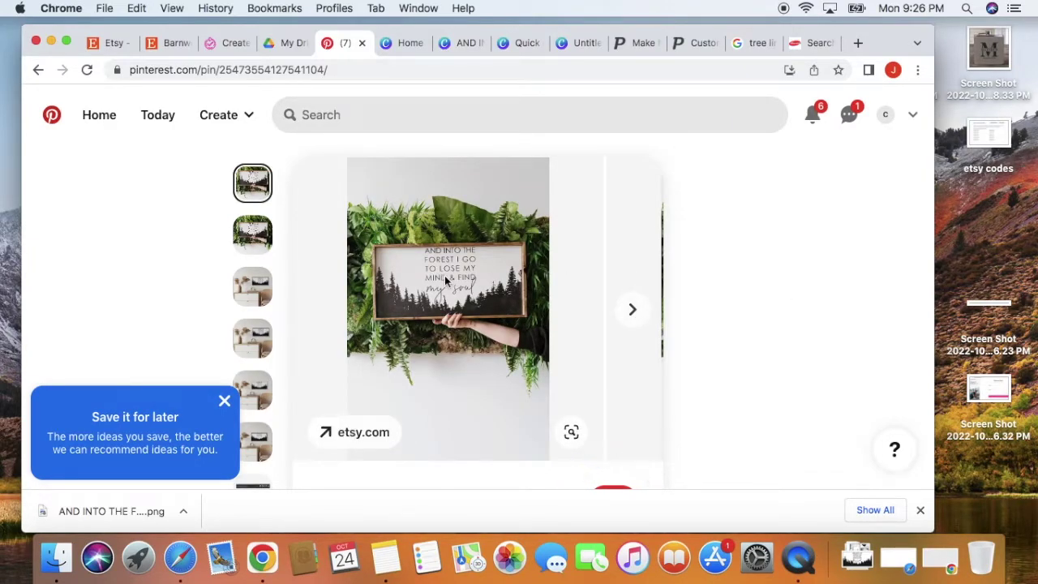
pyautogui.click(252, 244)
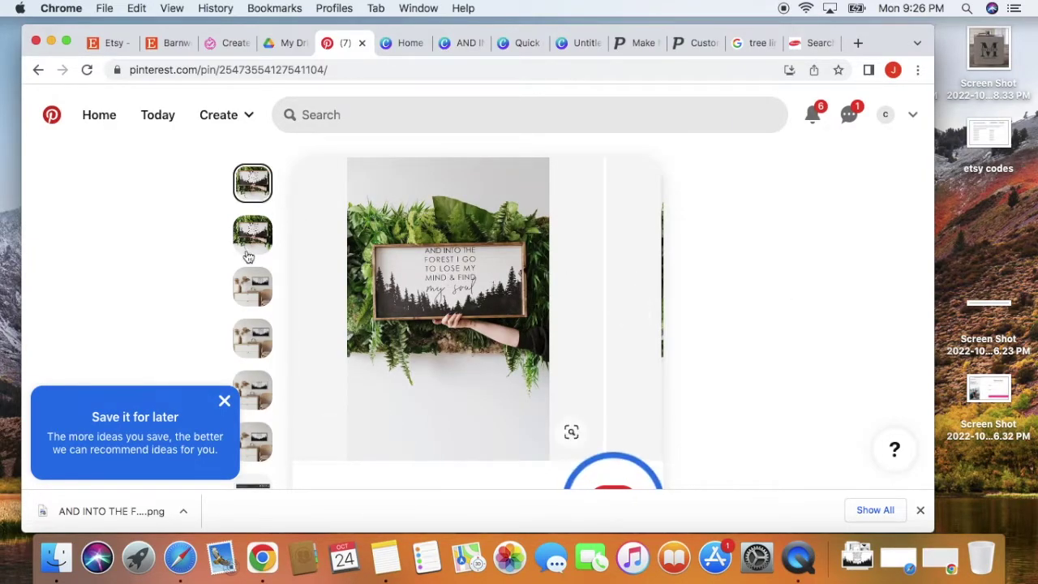
# - Enlarge the forest quote sign photo on Pinterest and compare it with the framed artwork on the Completeful product page
pyautogui.click(404, 280)
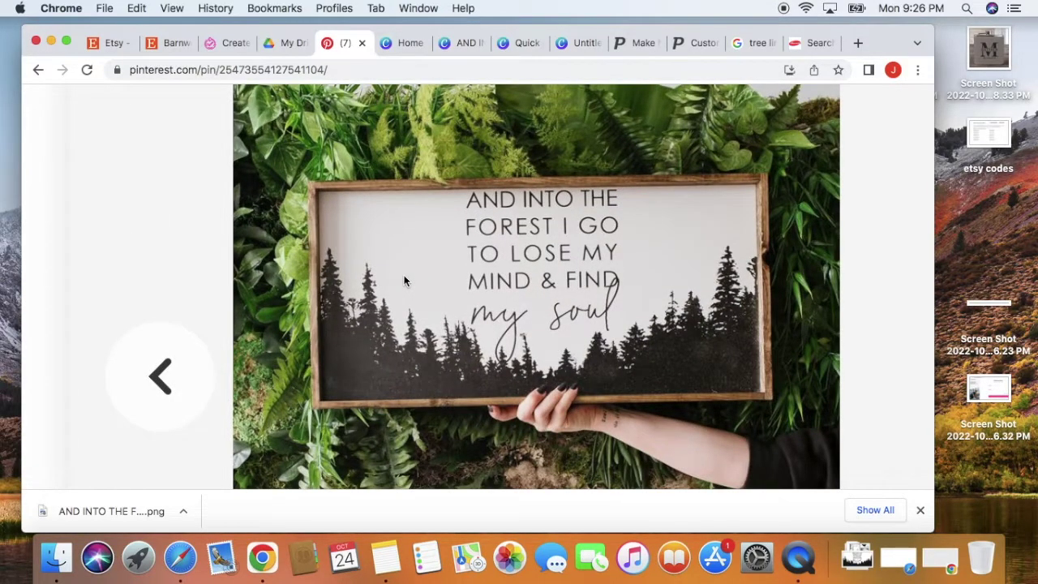
pyautogui.click(233, 46)
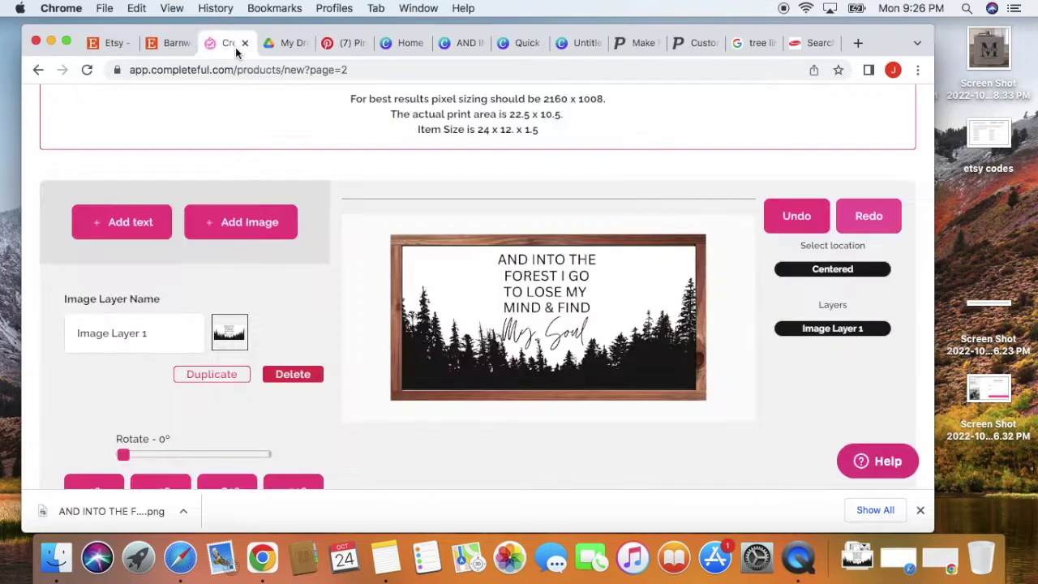
pyautogui.scroll(-10, 757, 364)
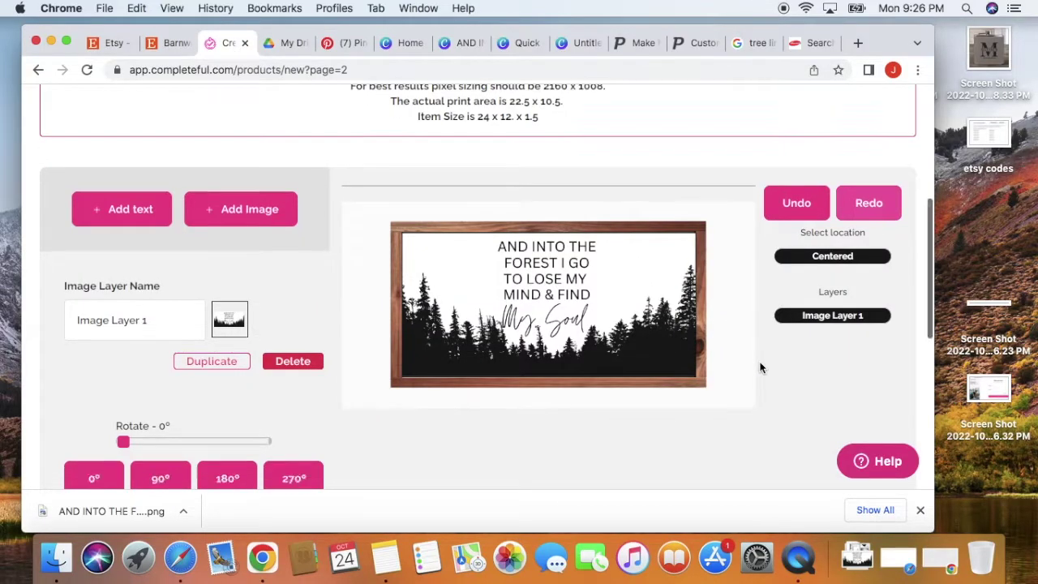
pyautogui.click(547, 395)
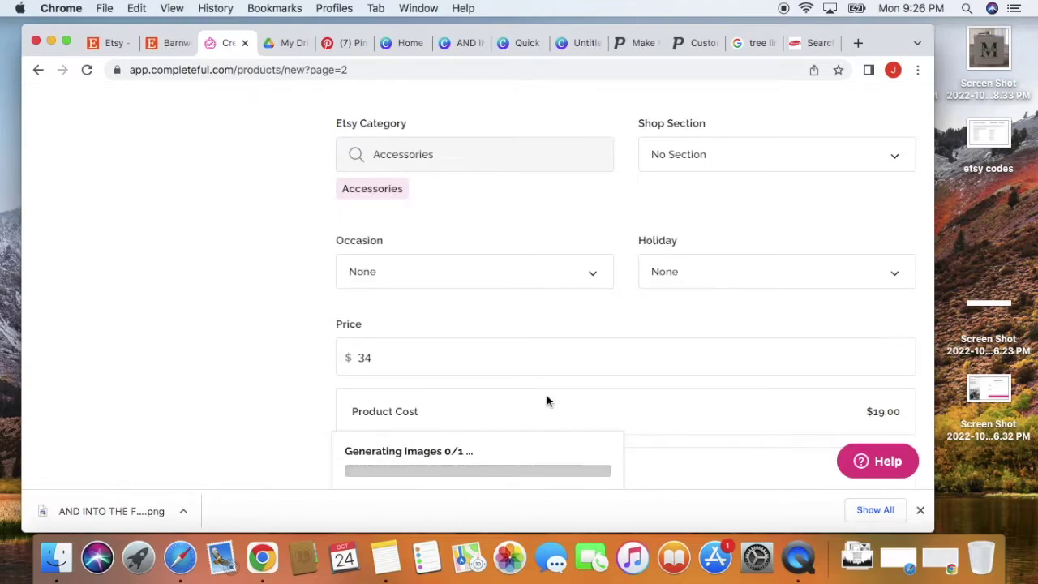
# - Review the product's price, cost, Etsy fees, shipping and profit estimates, and check its listing images
pyautogui.scroll(-2, 410, 271)
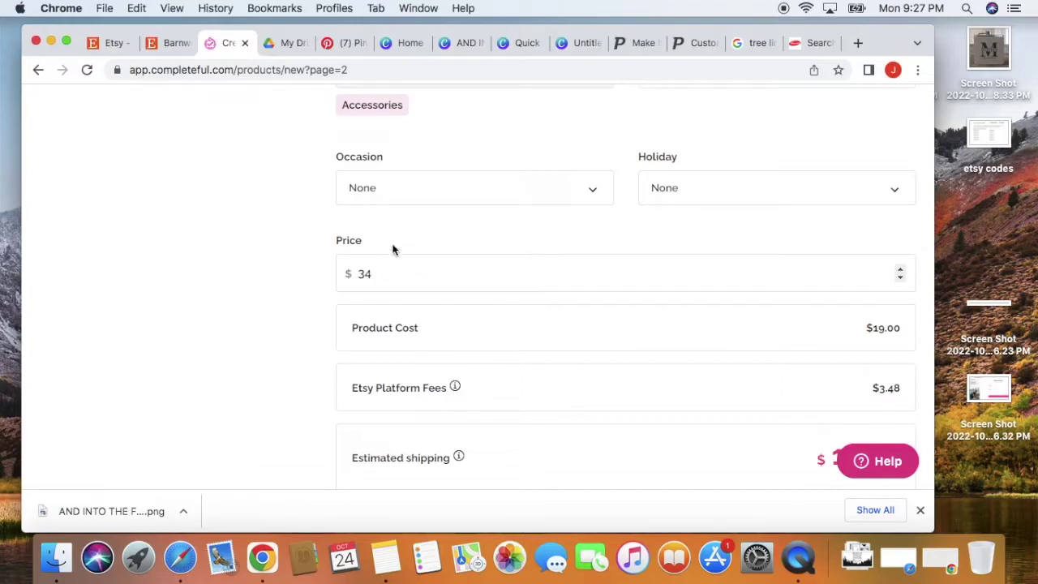
pyautogui.moveTo(380, 274); pyautogui.dragTo(358, 273)
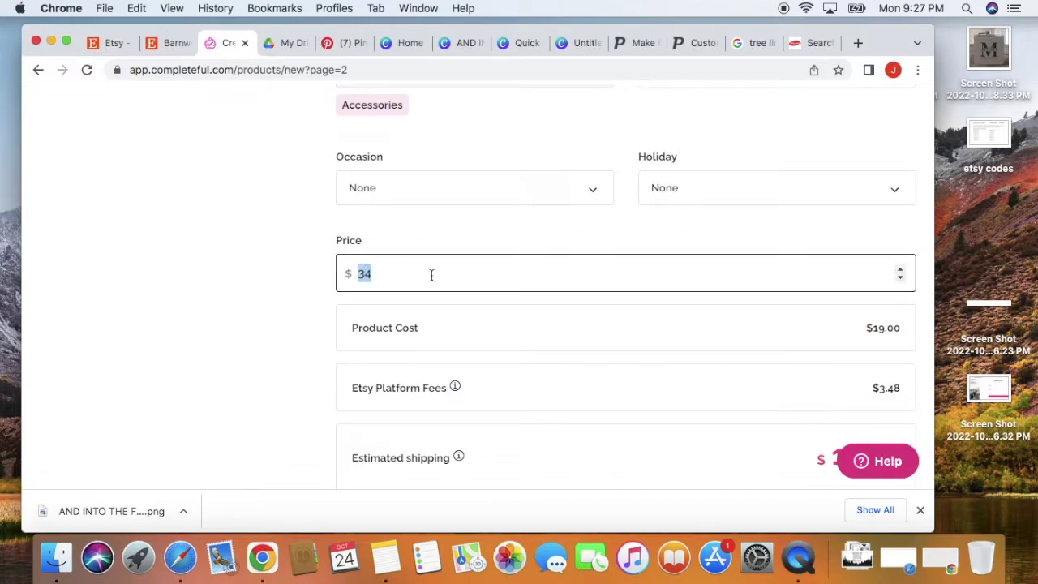
pyautogui.click(378, 239)
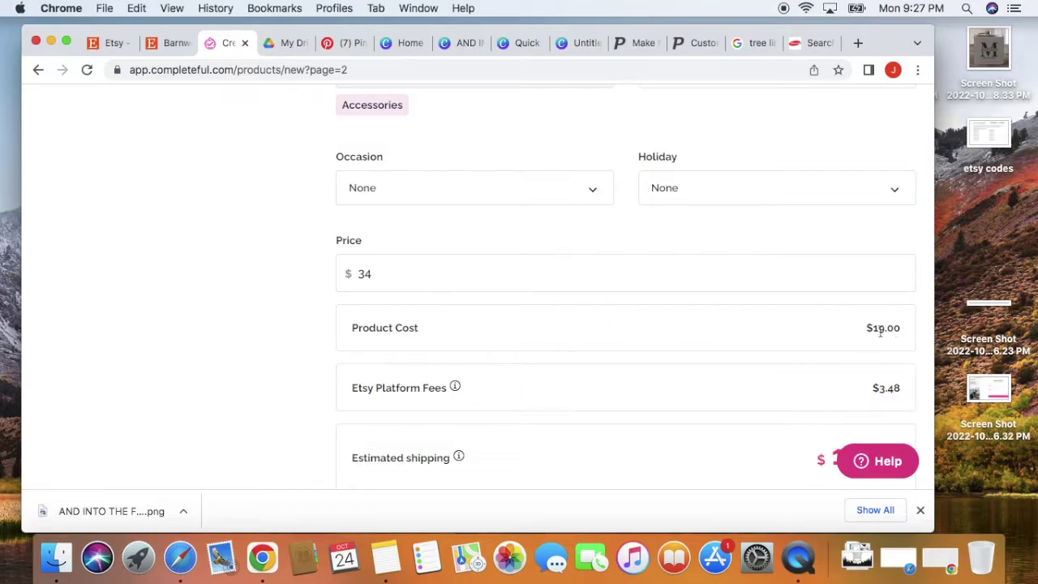
pyautogui.scroll(-5, 872, 326)
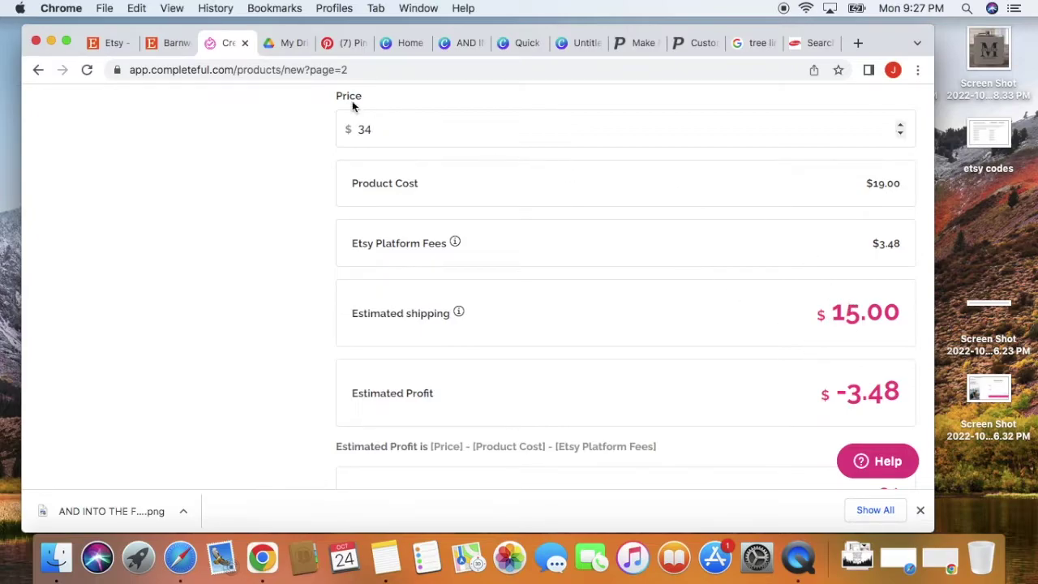
pyautogui.scroll(-10, 265, 197)
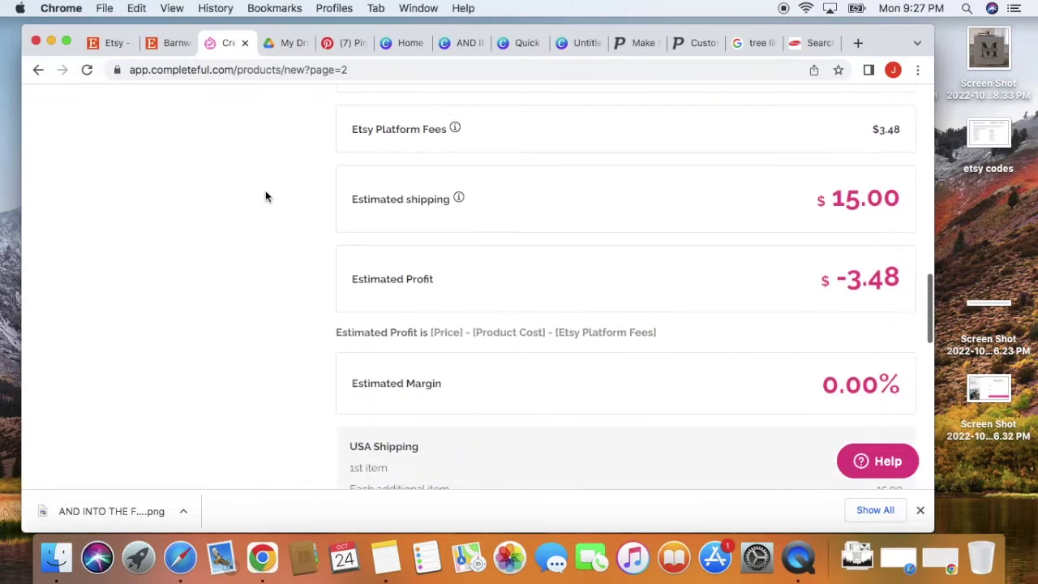
pyautogui.scroll(-5, 265, 196)
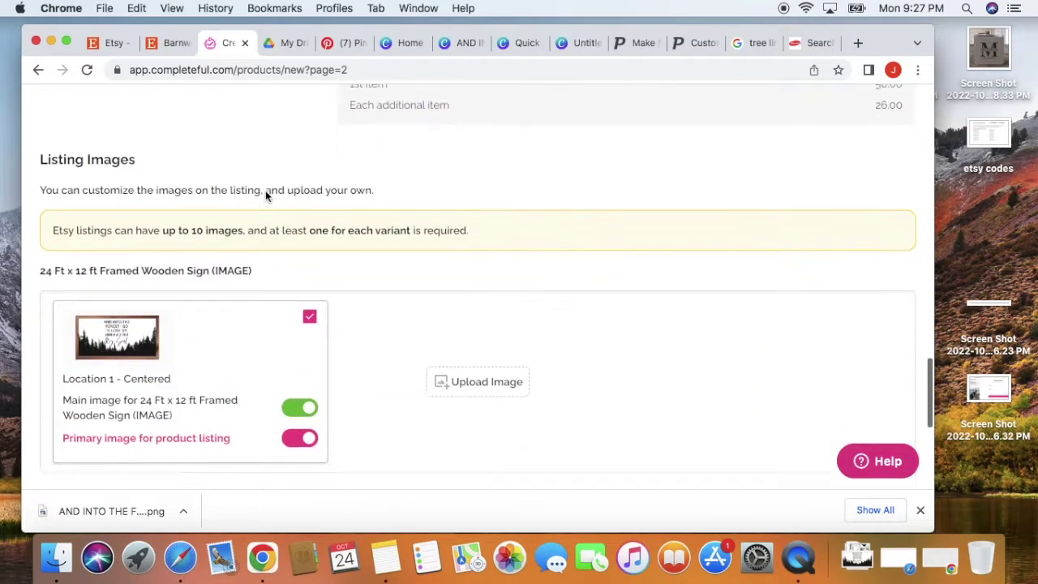
pyautogui.scroll(1, 265, 196)
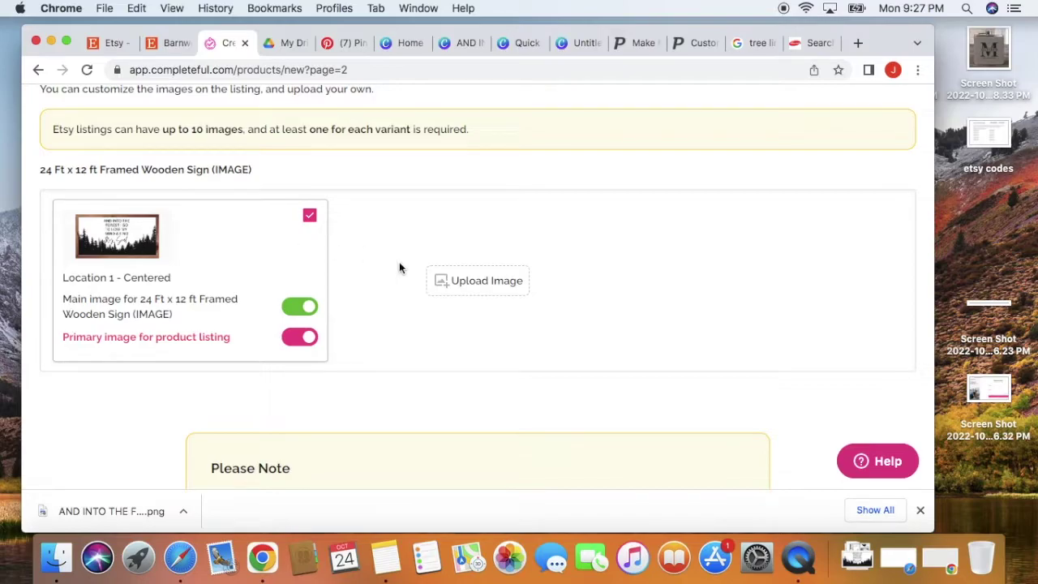
# - Switch to Etsy's Shop Manager, open a new listing form to examine its photo slots, and return to the Completeful product page
pyautogui.click(110, 43)
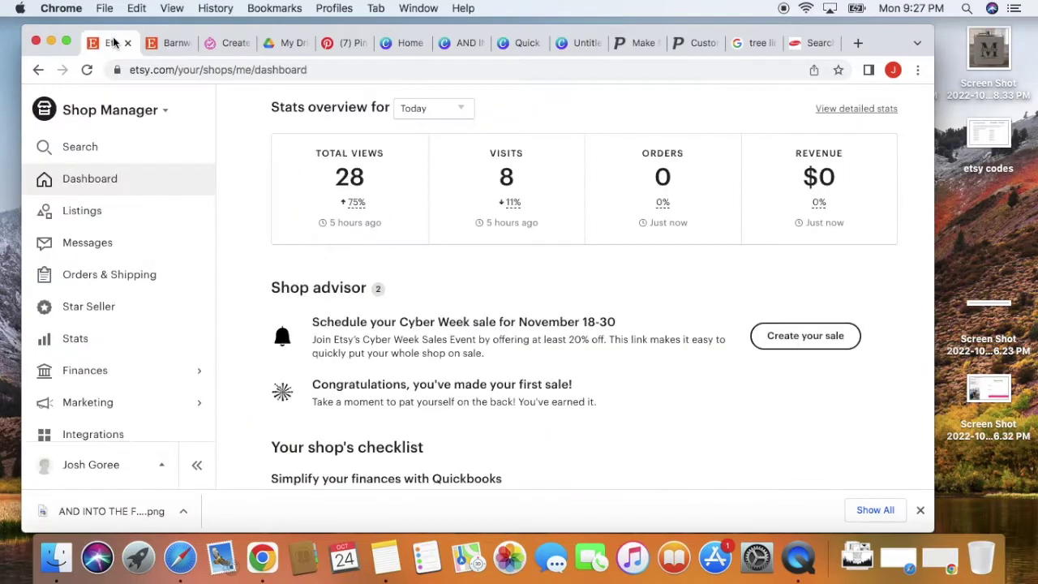
pyautogui.click(96, 214)
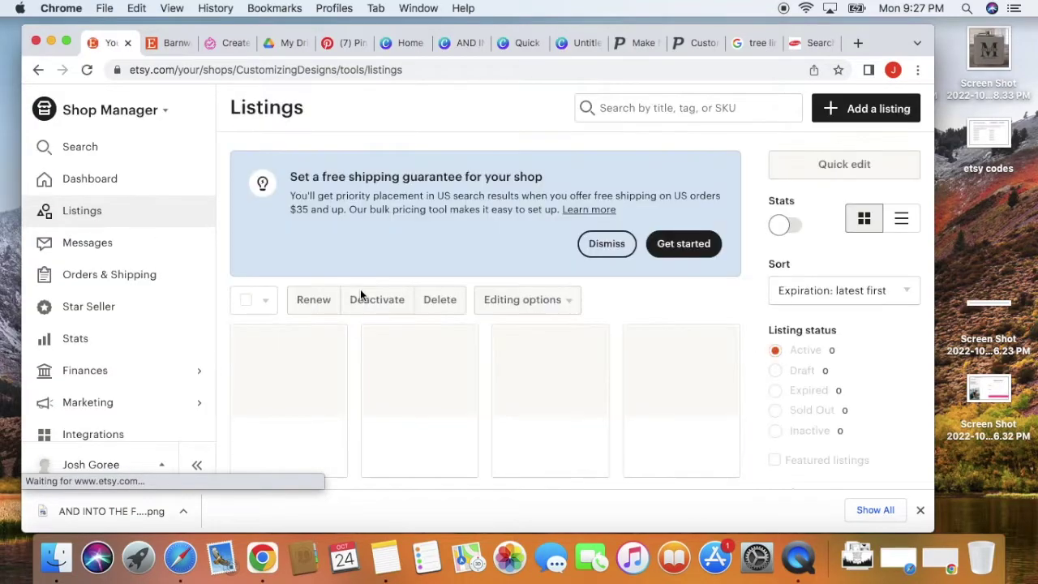
pyautogui.click(852, 114)
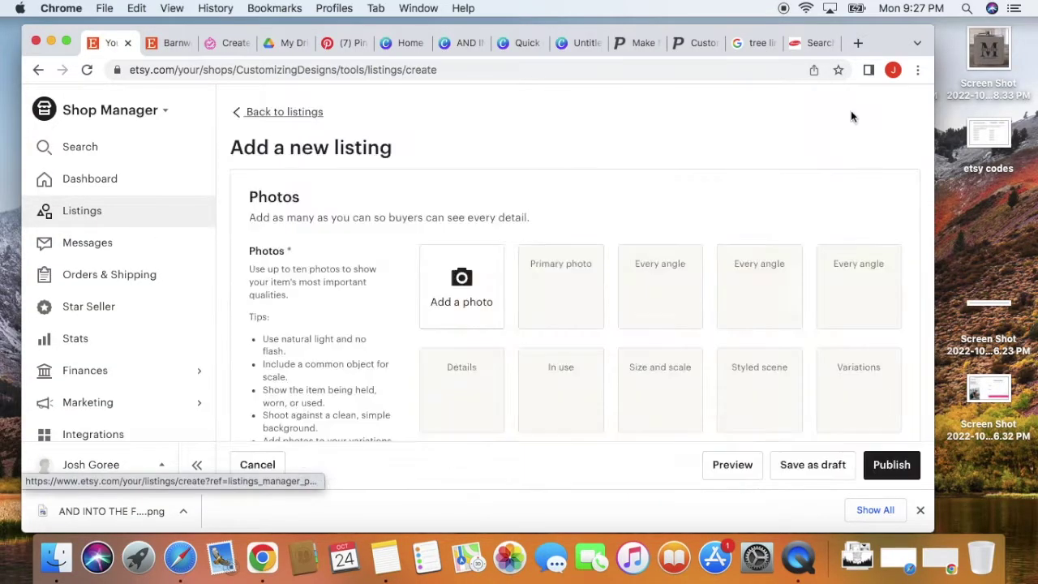
pyautogui.scroll(-2, 545, 174)
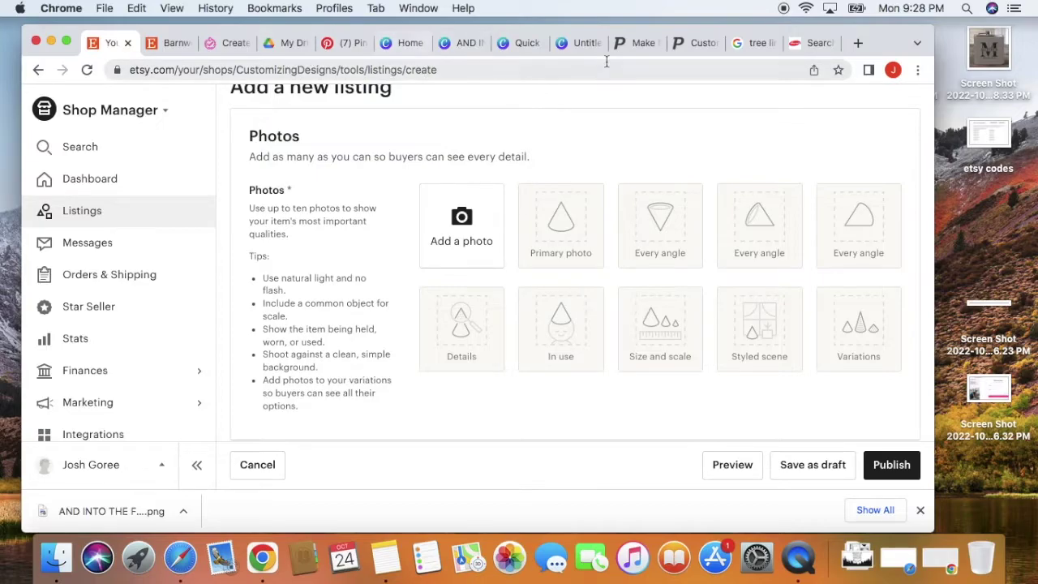
pyautogui.click(235, 43)
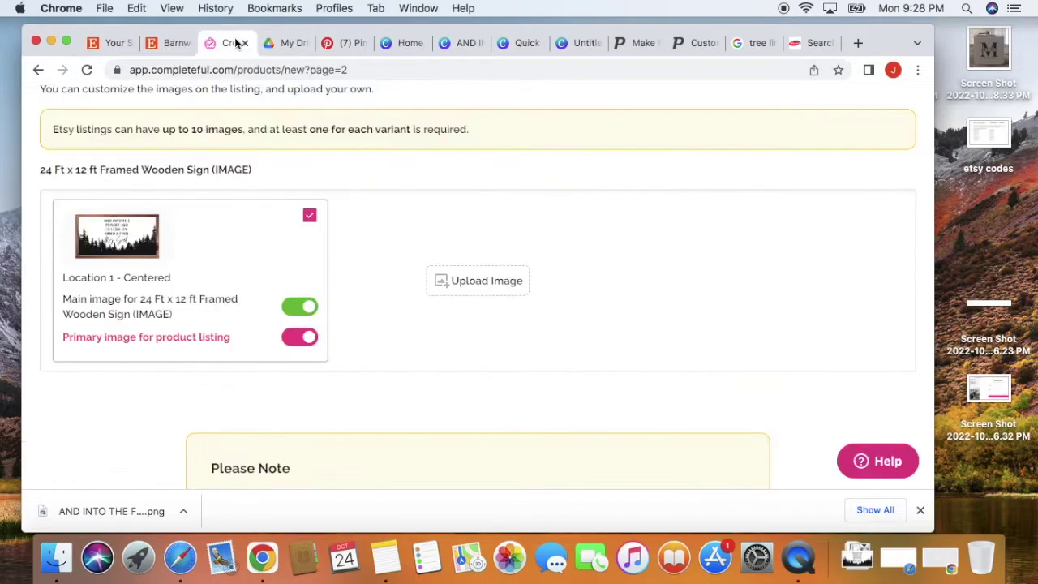
# - Switch to the Canva home page and open the recent design "2x1 wood frame design mockup"
pyautogui.click(405, 43)
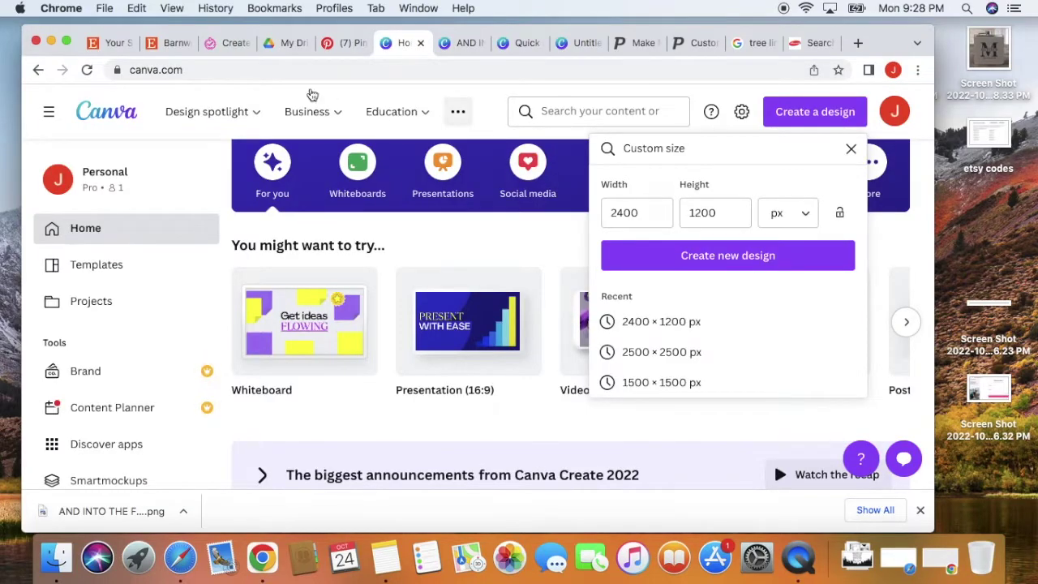
pyautogui.click(225, 43)
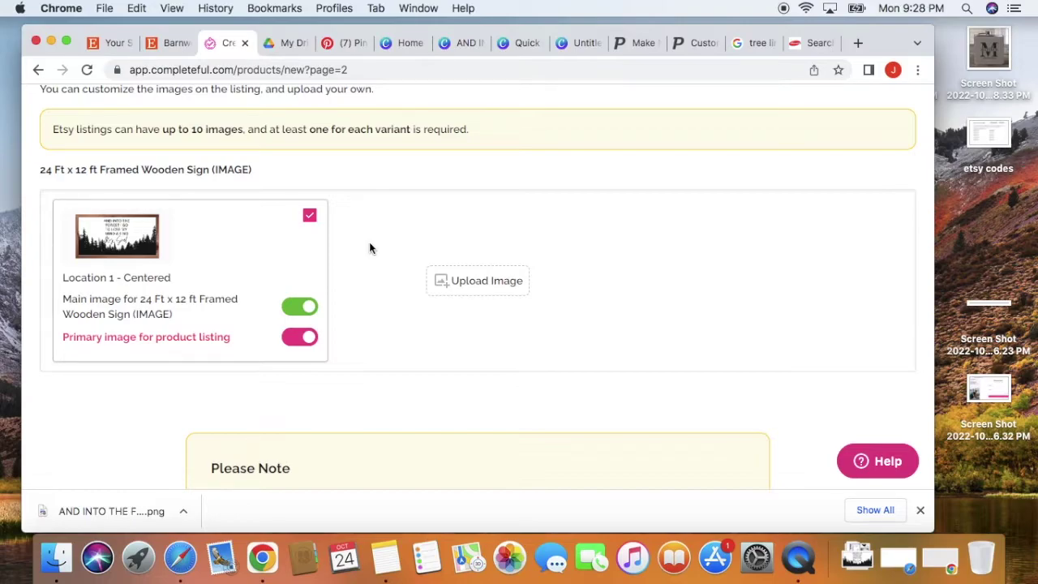
pyautogui.click(408, 45)
pyautogui.click(195, 162)
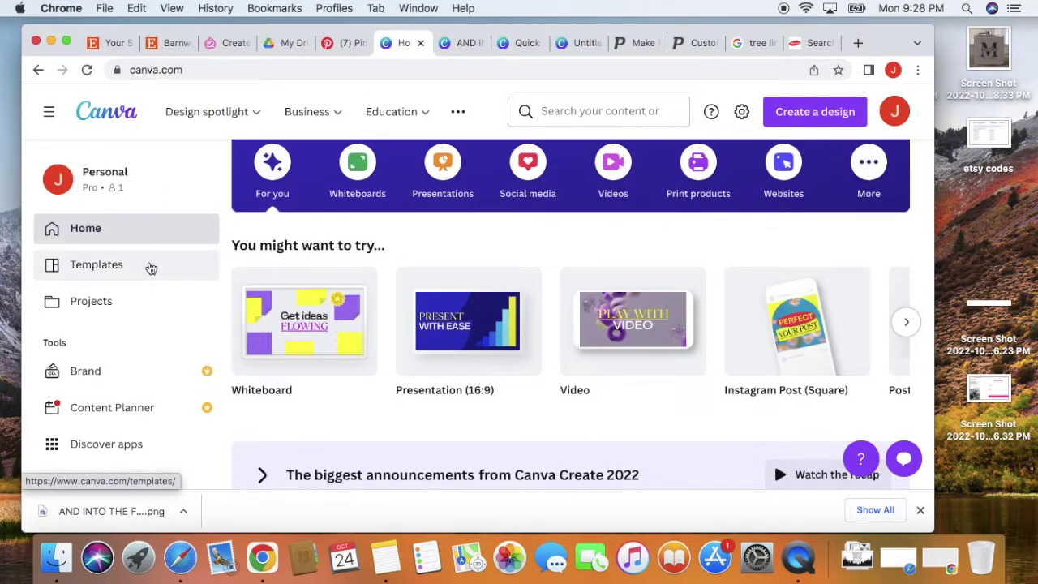
pyautogui.scroll(-3, 149, 267)
pyautogui.scroll(3, 156, 259)
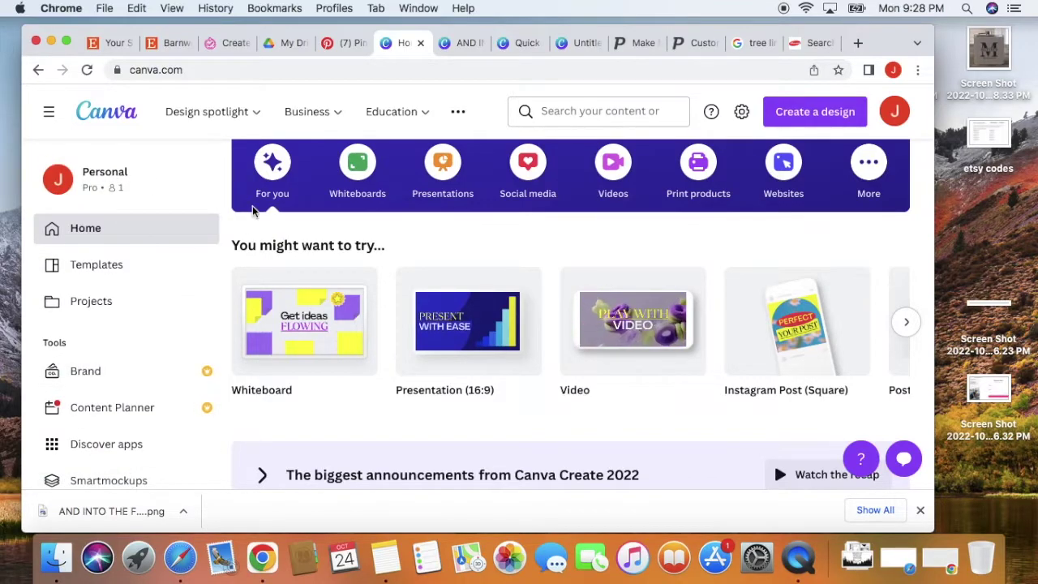
pyautogui.scroll(-5, 505, 234)
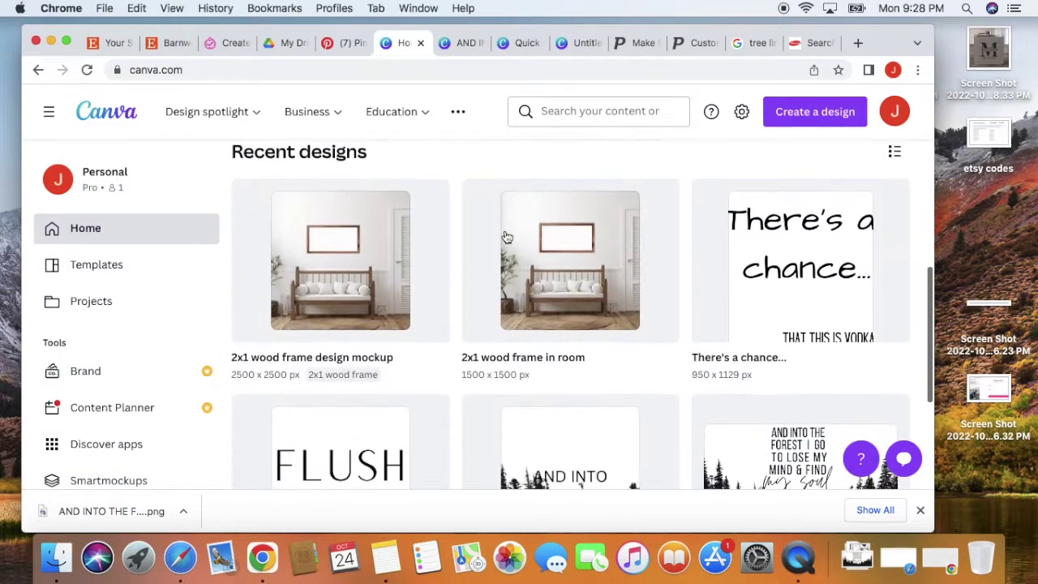
pyautogui.click(338, 270)
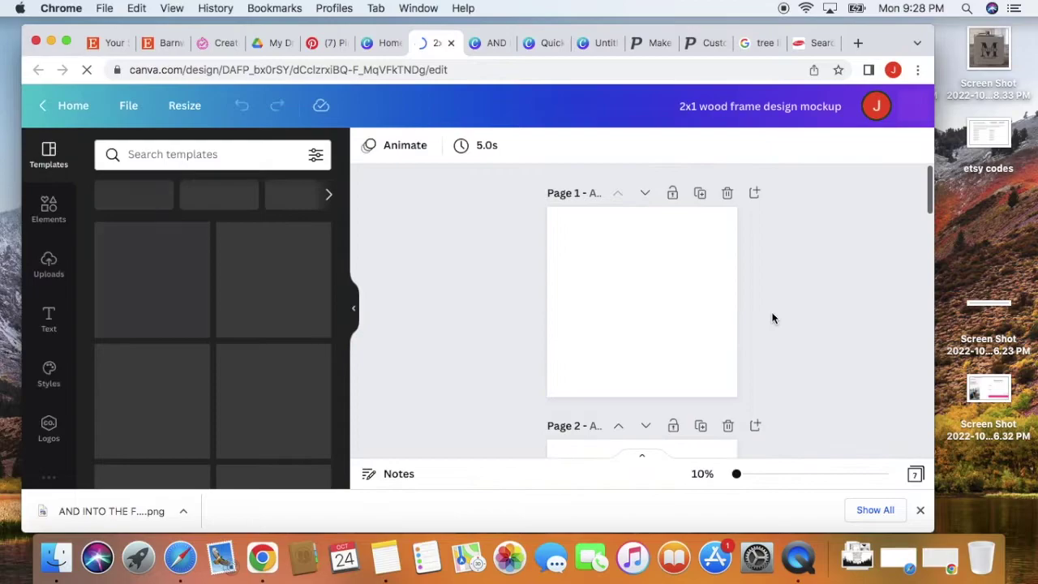
# - Look through the room scenes with empty wooden frames on all pages of the mockup design
pyautogui.scroll(-5, 772, 318)
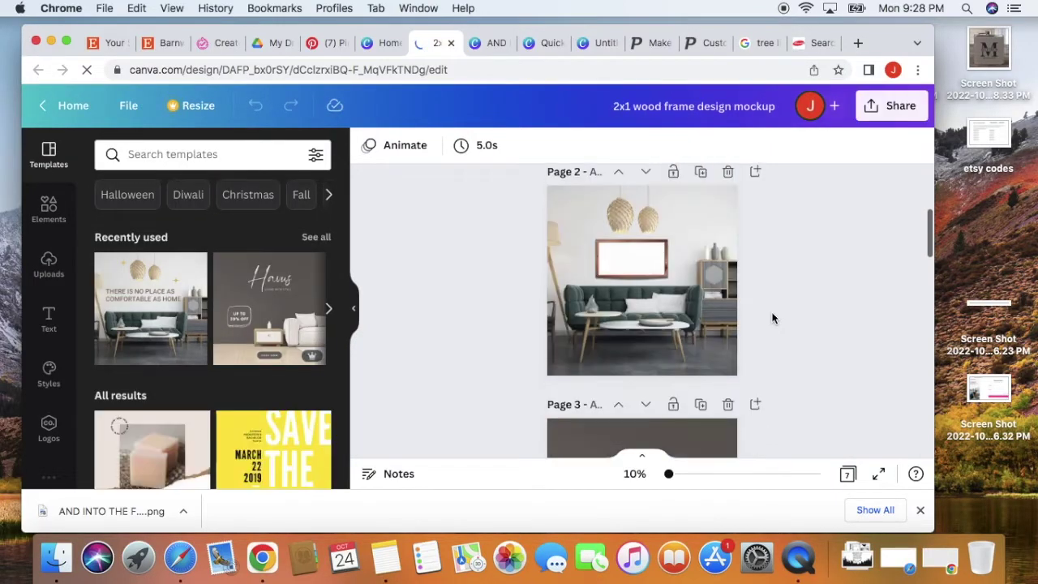
pyautogui.scroll(-4, 747, 318)
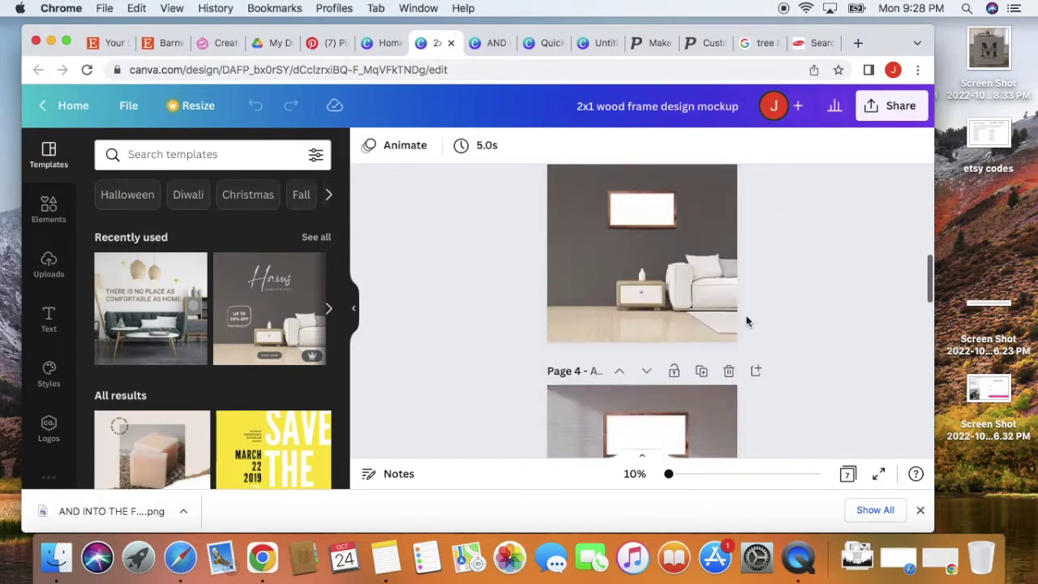
pyautogui.scroll(-5, 747, 322)
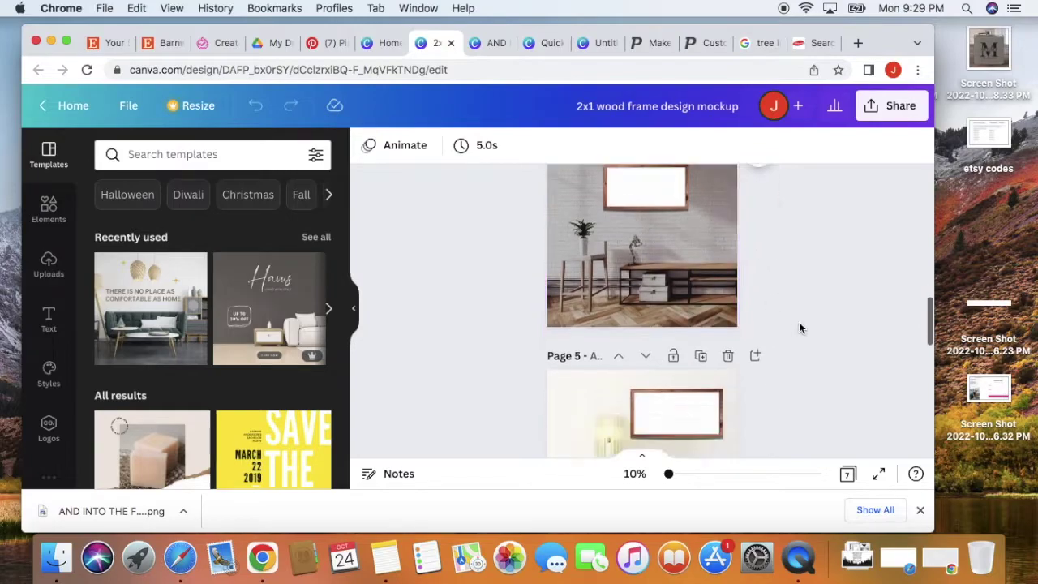
pyautogui.scroll(-2, 799, 328)
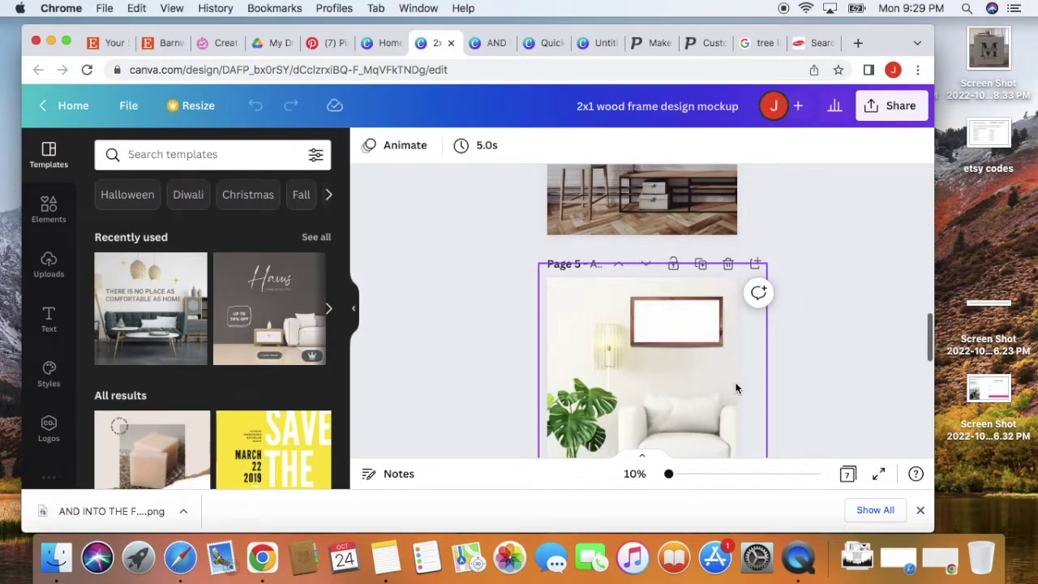
pyautogui.scroll(-6, 736, 388)
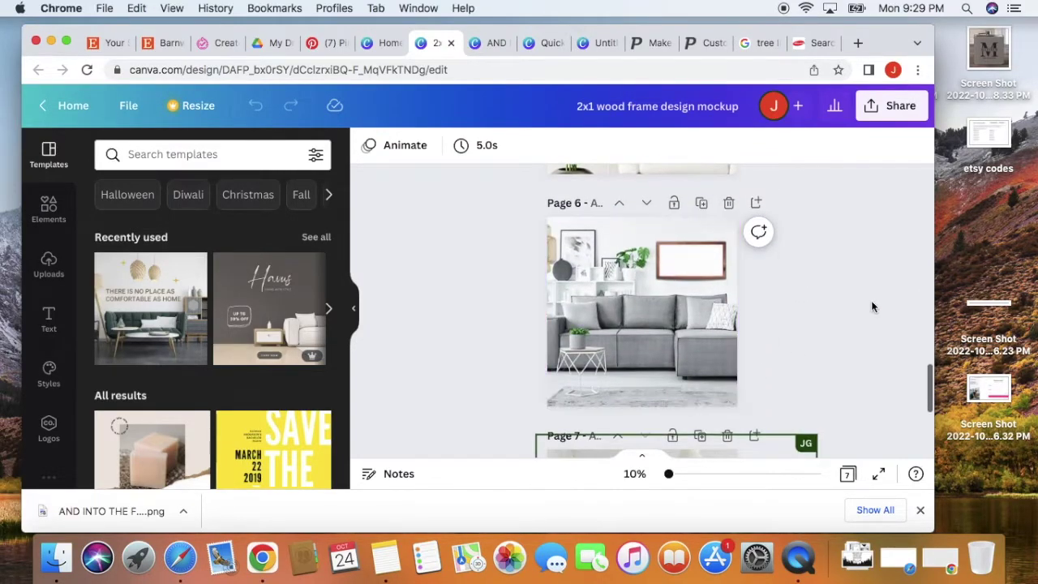
pyautogui.scroll(-2, 811, 275)
pyautogui.scroll(20, 878, 280)
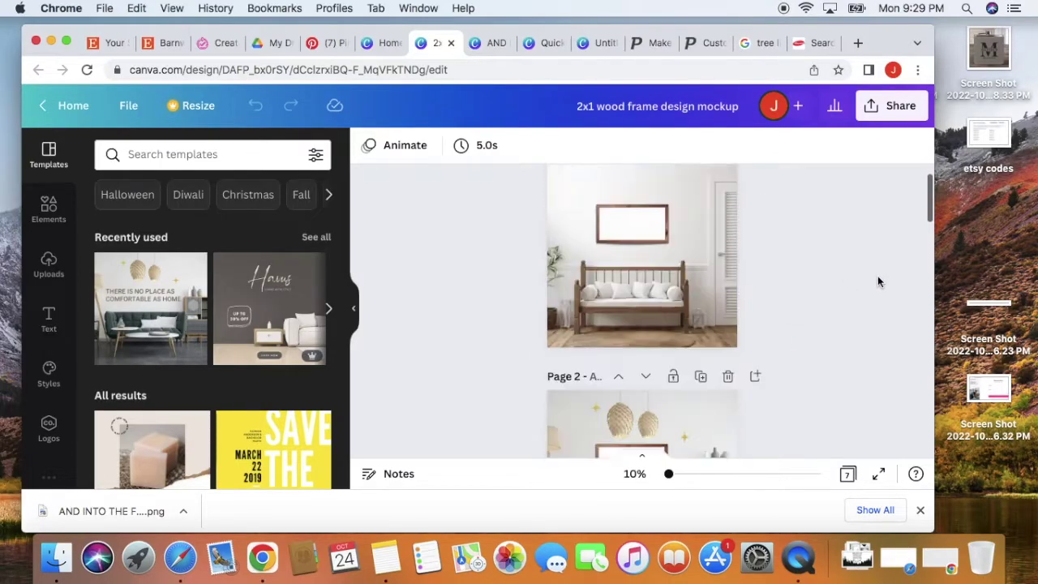
# - Upload "AND INTO THE FOREST I GO TO LOSE MY MIND & FIND.png" and add it to the bench mockup on page 1
pyautogui.scroll(-1, 878, 282)
pyautogui.click(699, 220)
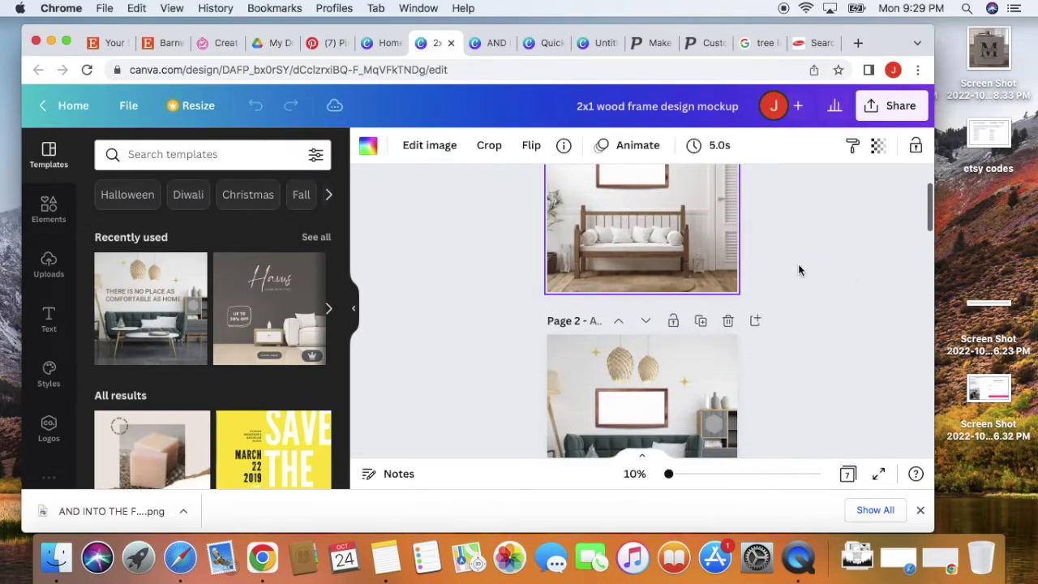
pyautogui.scroll(5, 798, 271)
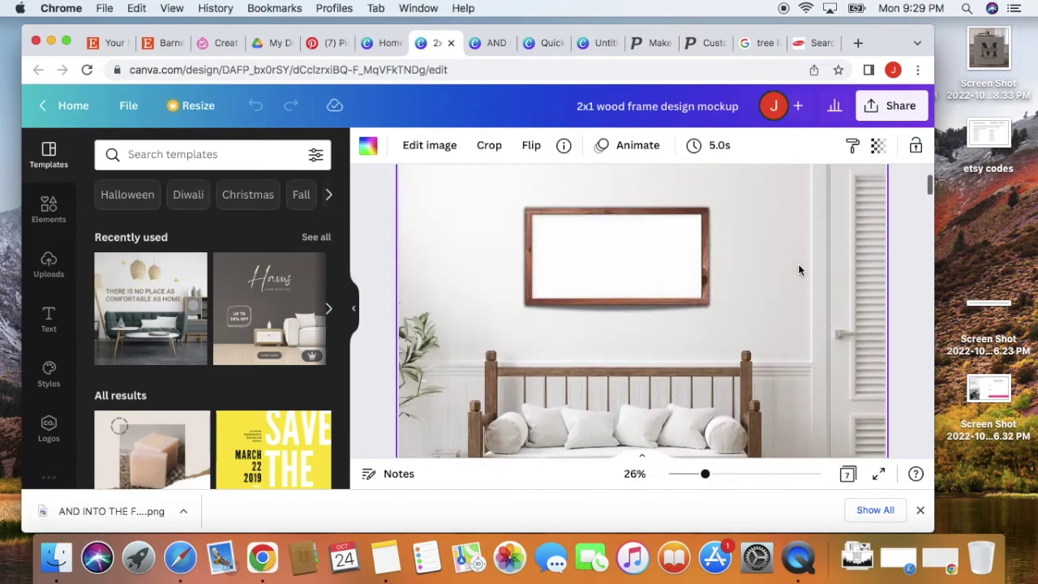
pyautogui.click(49, 268)
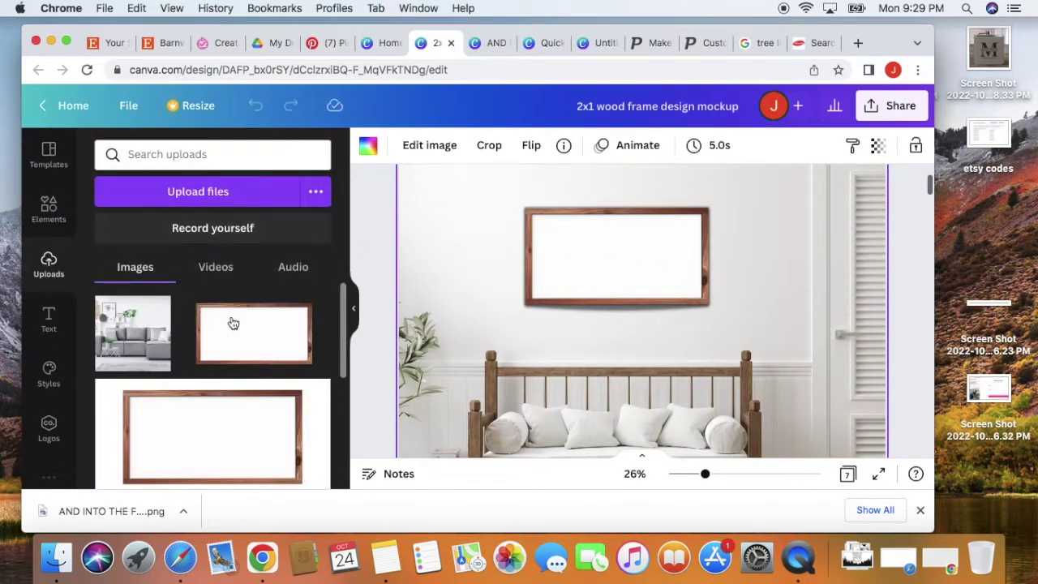
pyautogui.scroll(-2, 236, 323)
pyautogui.scroll(-2, 236, 323)
pyautogui.click(225, 196)
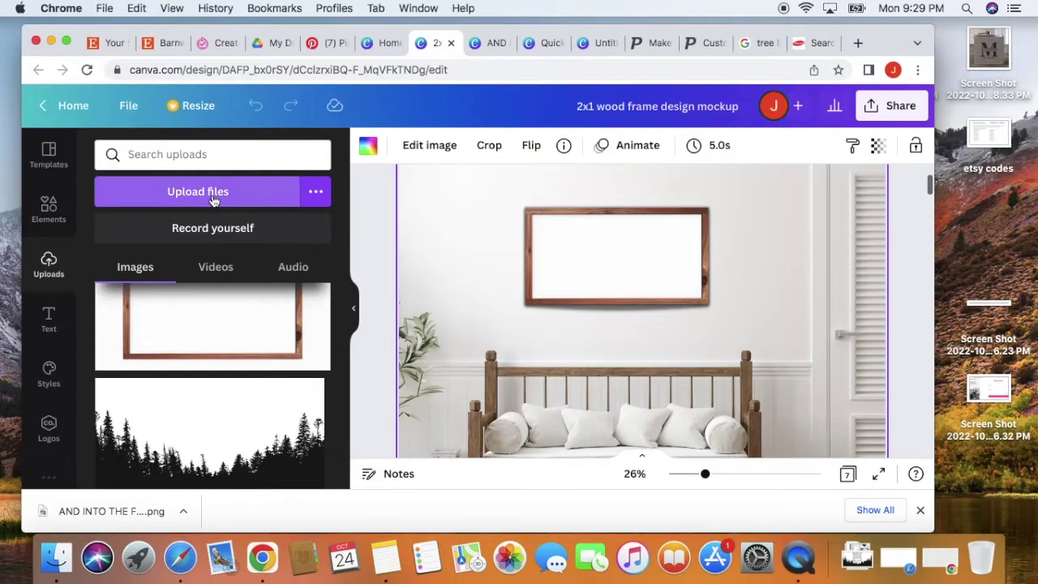
pyautogui.click(388, 118)
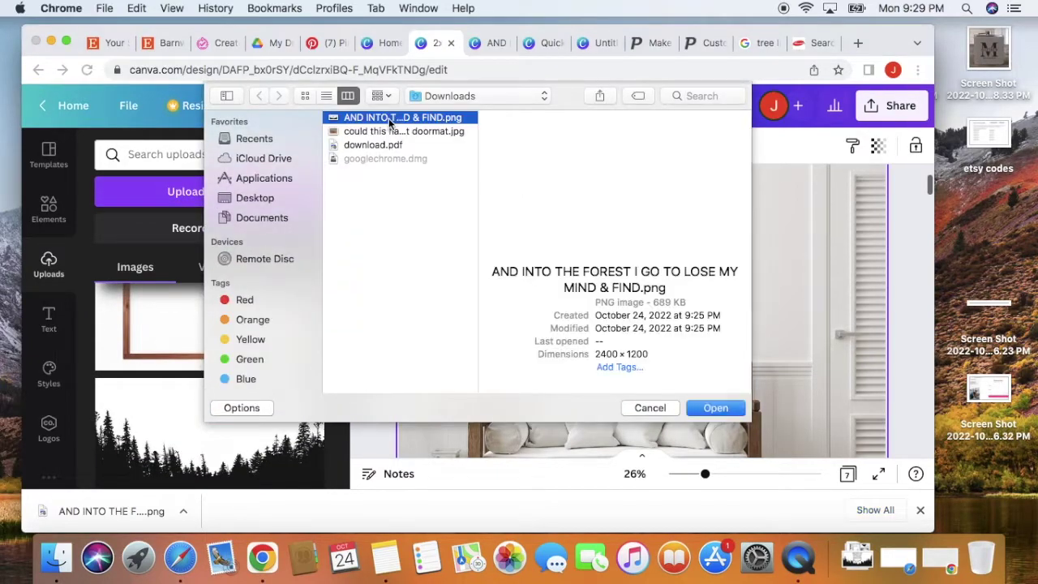
pyautogui.click(708, 409)
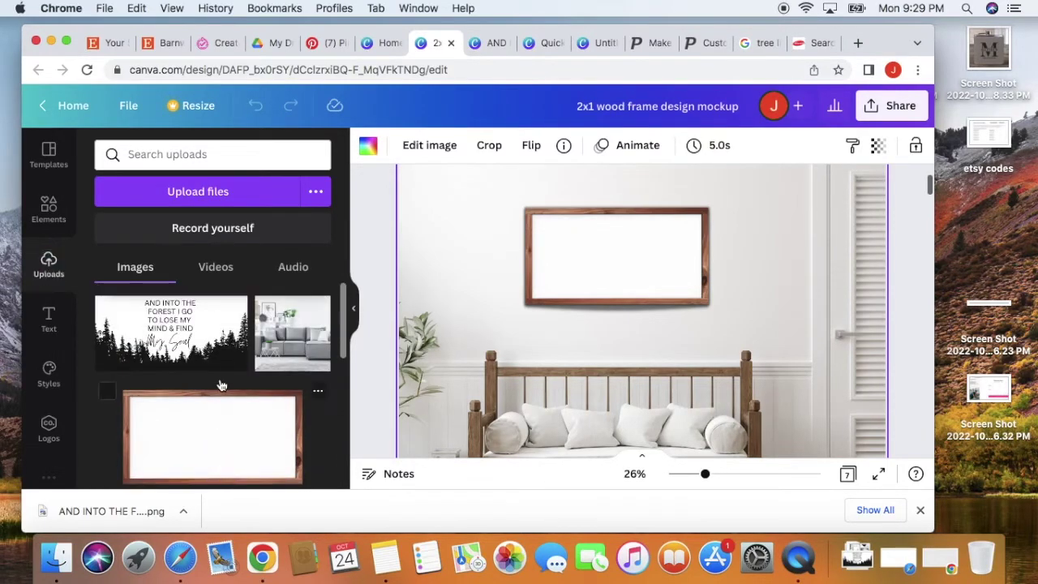
pyautogui.click(170, 328)
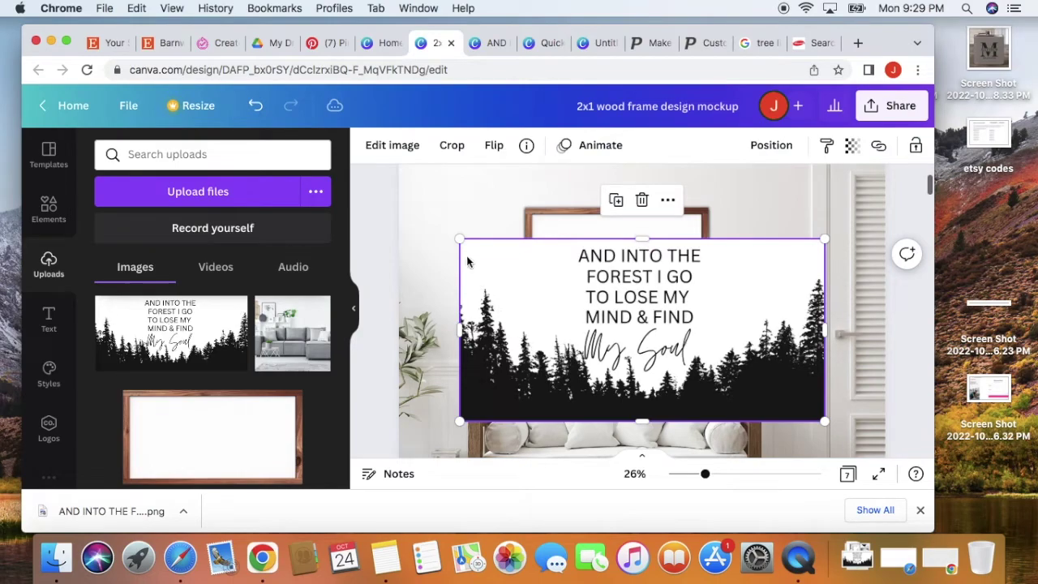
# - Scale down the forest quote artwork and position it inside the wooden frame above the bench on page 1
pyautogui.moveTo(459, 241); pyautogui.dragTo(559, 288)
pyautogui.moveTo(684, 345); pyautogui.dragTo(656, 286)
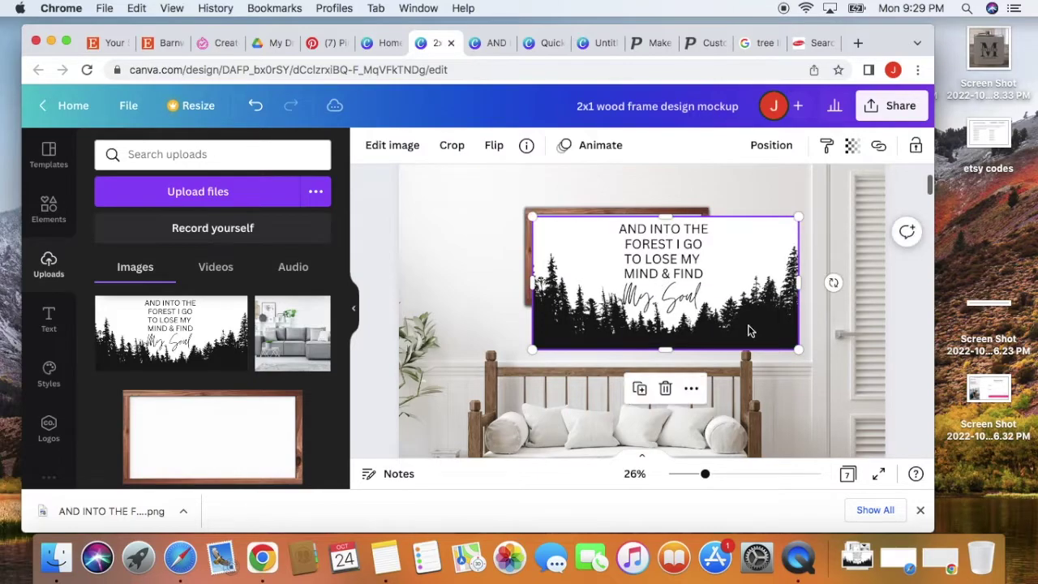
pyautogui.moveTo(799, 350); pyautogui.dragTo(704, 289)
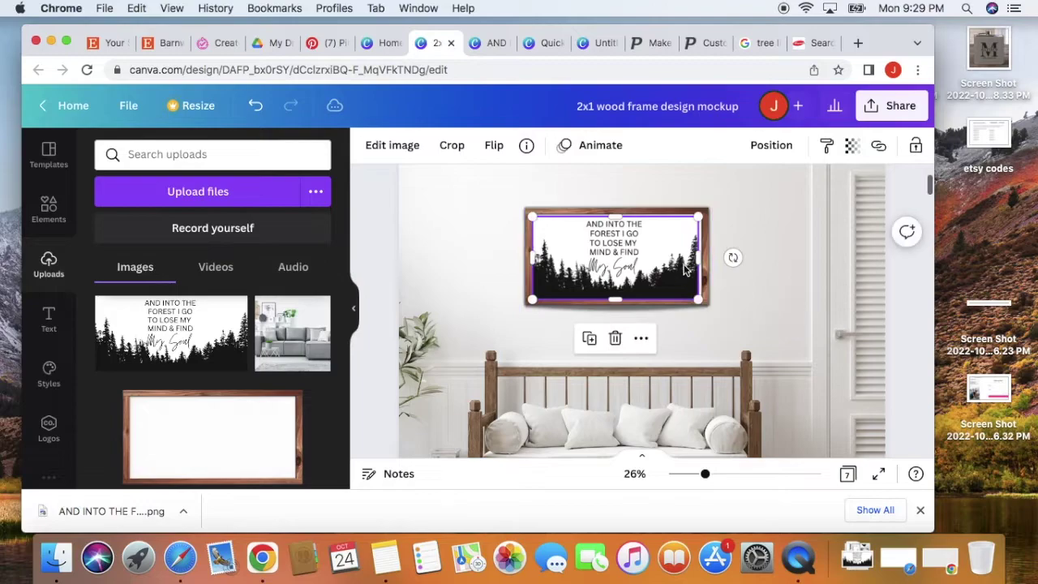
pyautogui.scroll(10, 684, 270)
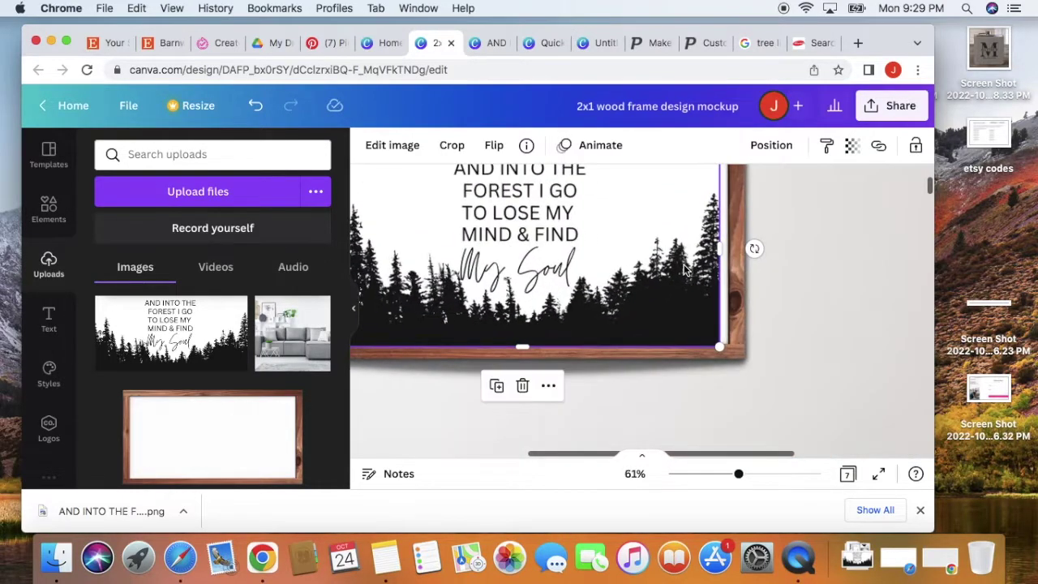
pyautogui.scroll(3, 684, 271)
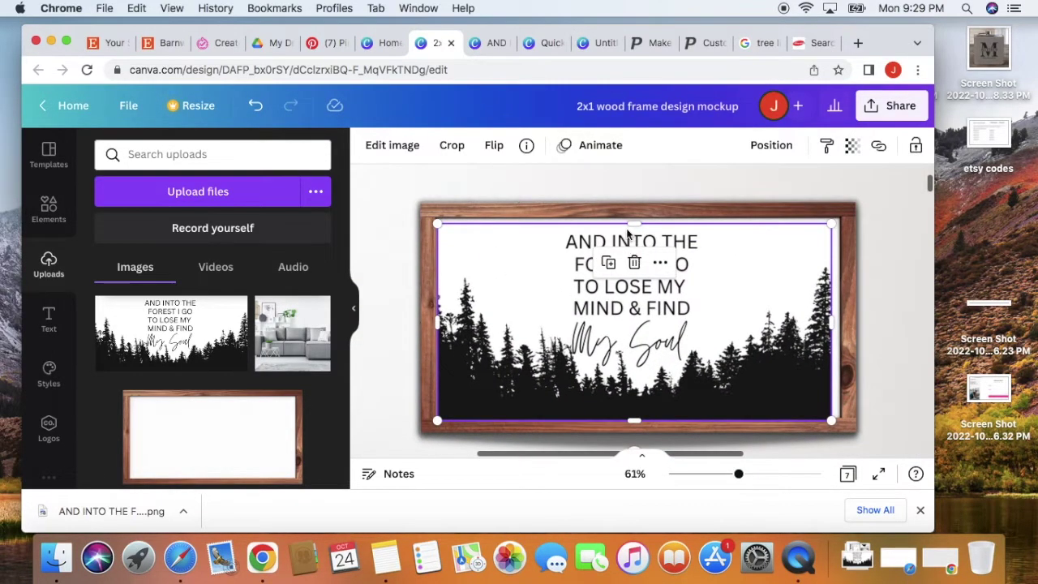
pyautogui.moveTo(634, 224); pyautogui.dragTo(634, 218)
pyautogui.moveTo(828, 417); pyautogui.dragTo(838, 421)
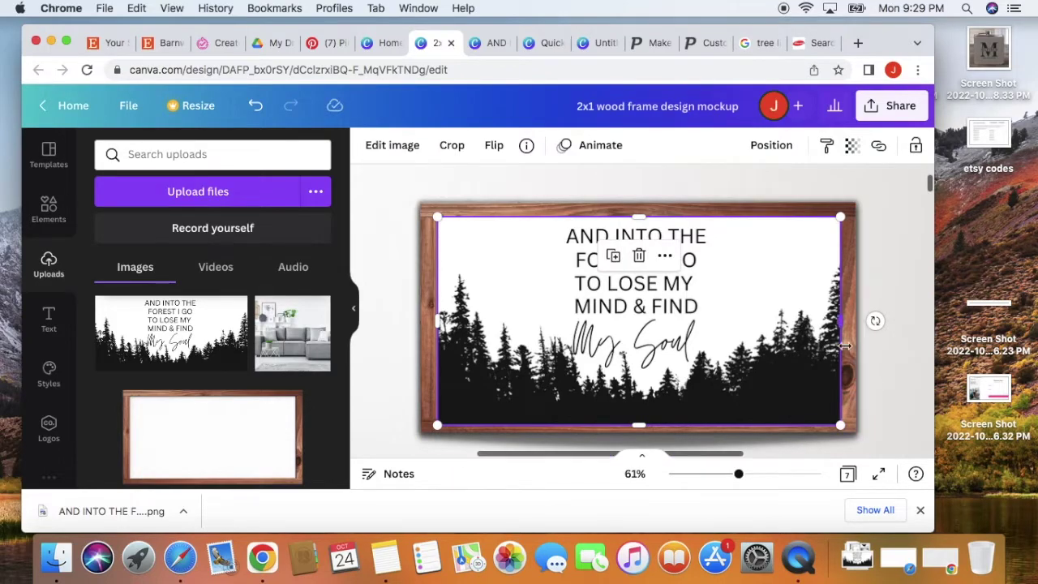
# - Try to place the artwork behind the wooden frame with Send to back and Send backward, undoing each change
pyautogui.scroll(-2, 806, 330)
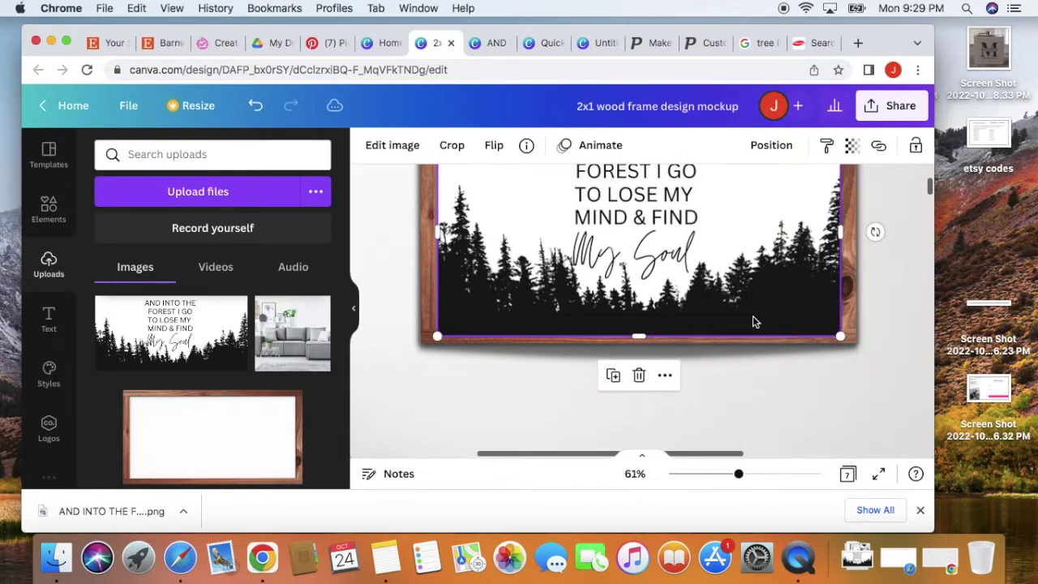
pyautogui.rightClick(643, 279)
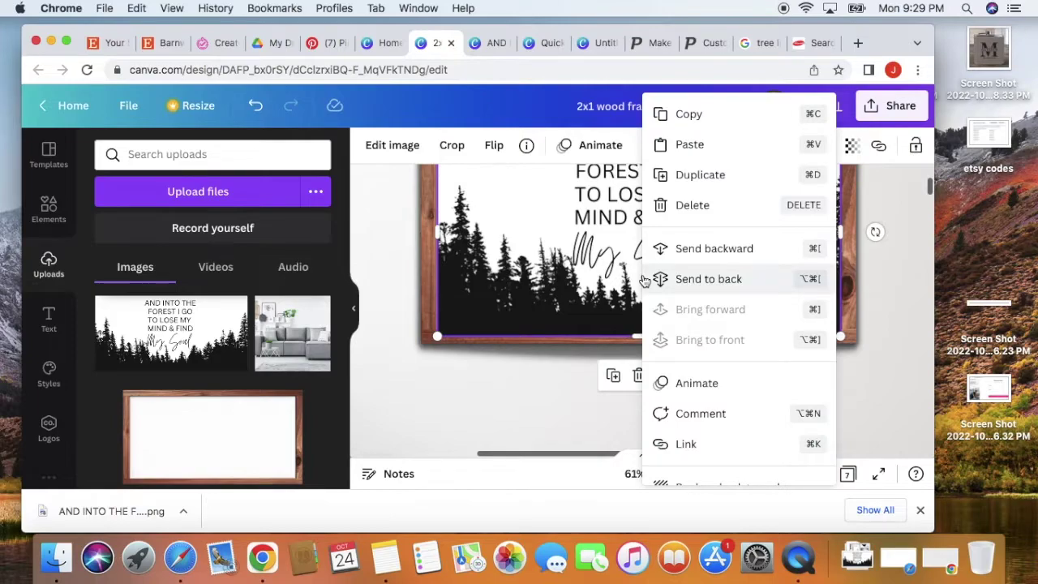
pyautogui.click(692, 279)
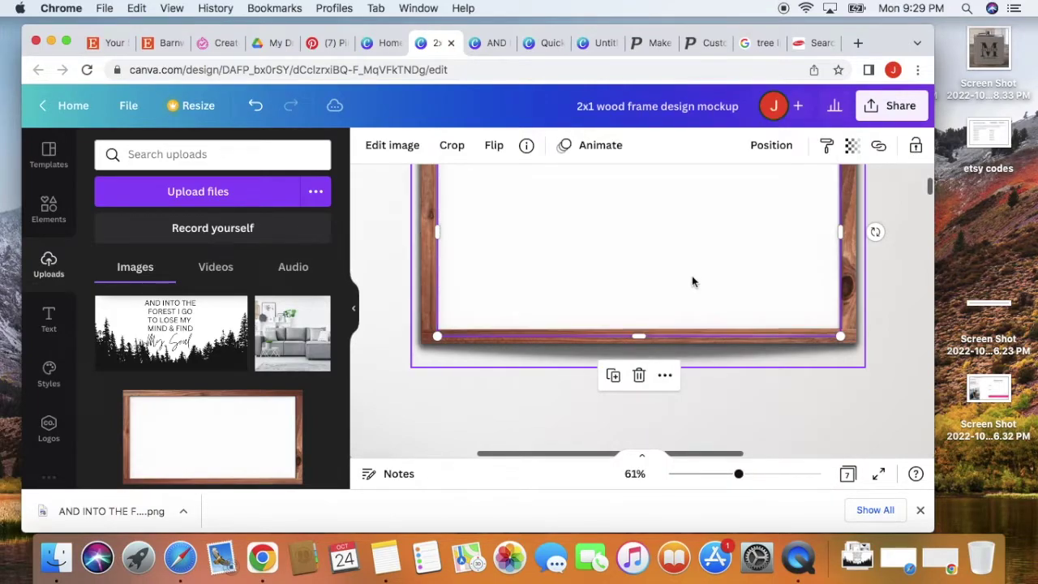
pyautogui.rightClick(692, 281)
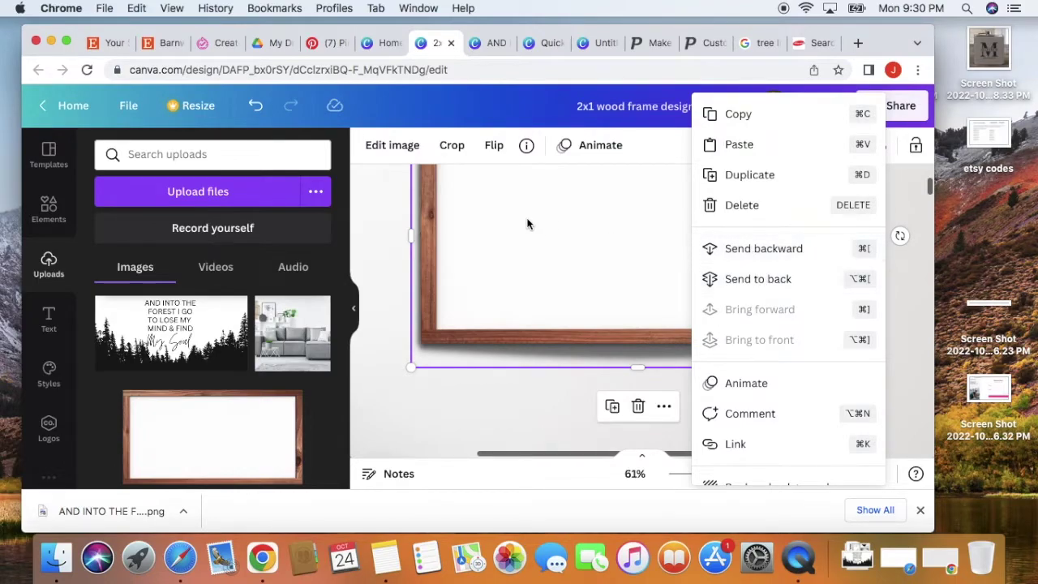
pyautogui.click(256, 106)
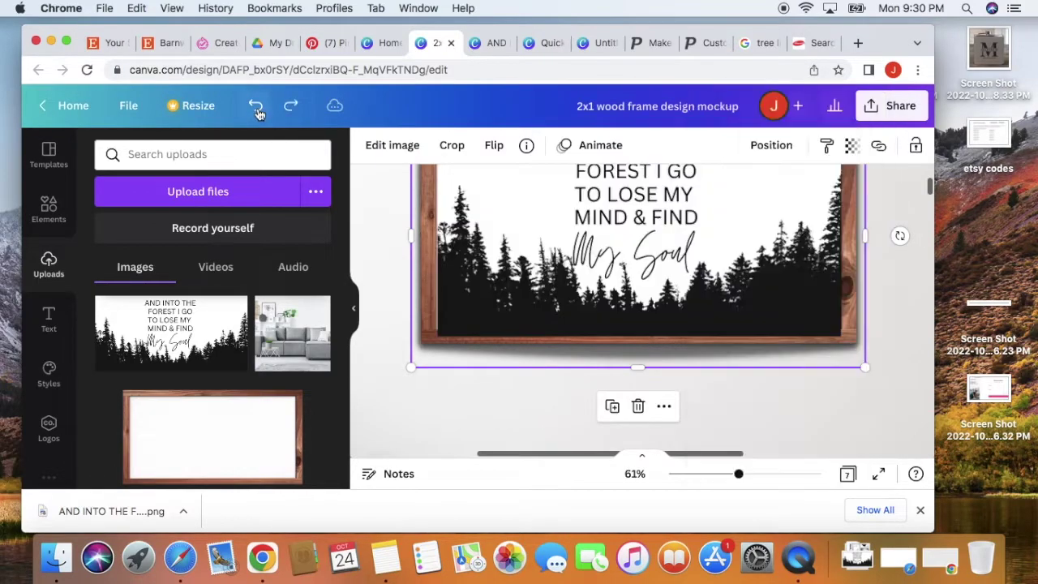
pyautogui.rightClick(521, 252)
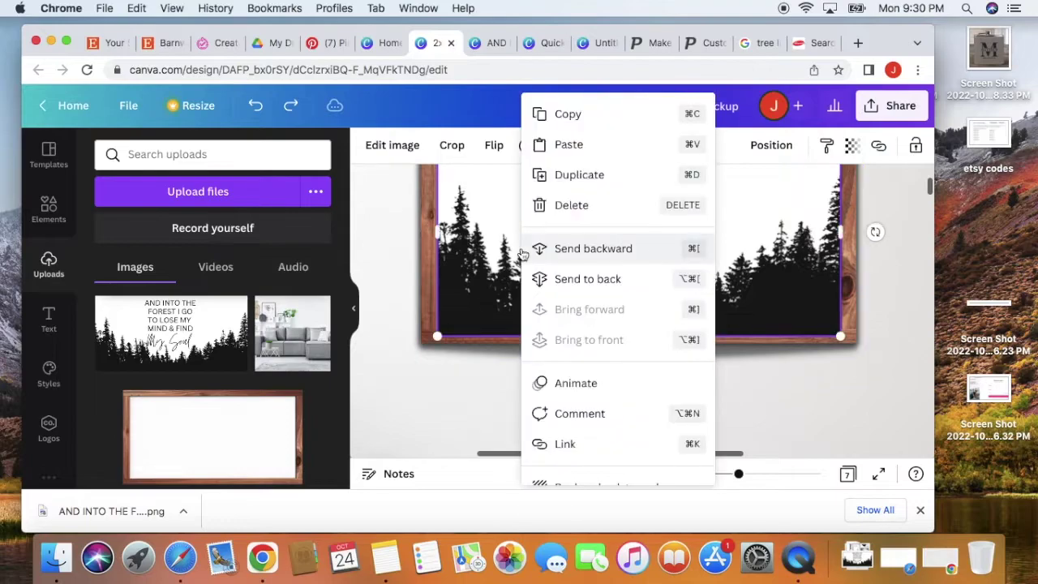
pyautogui.click(592, 255)
pyautogui.scroll(3, 593, 254)
pyautogui.scroll(-3, 593, 255)
pyautogui.rightClick(593, 255)
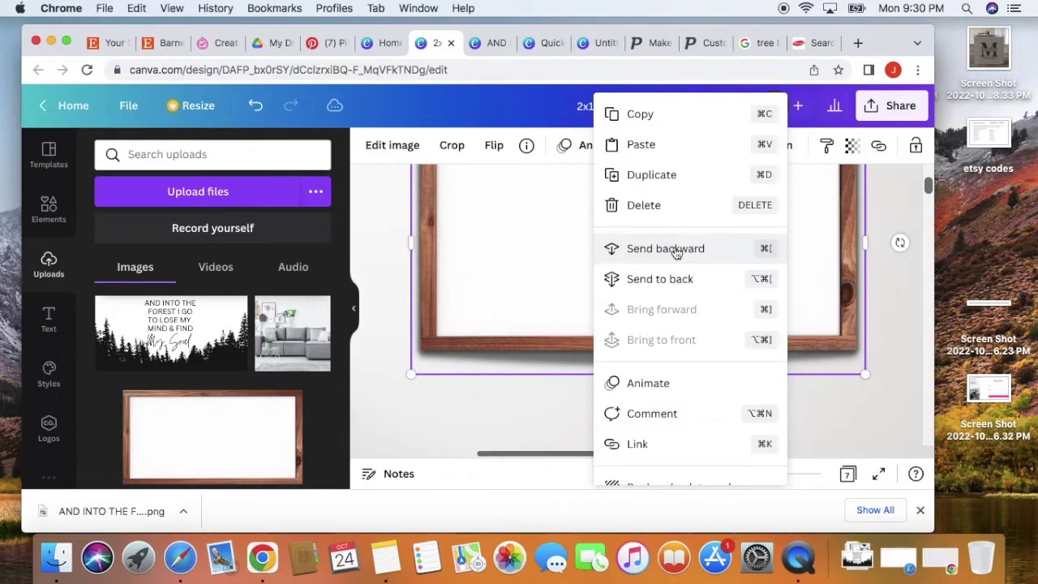
pyautogui.click(256, 106)
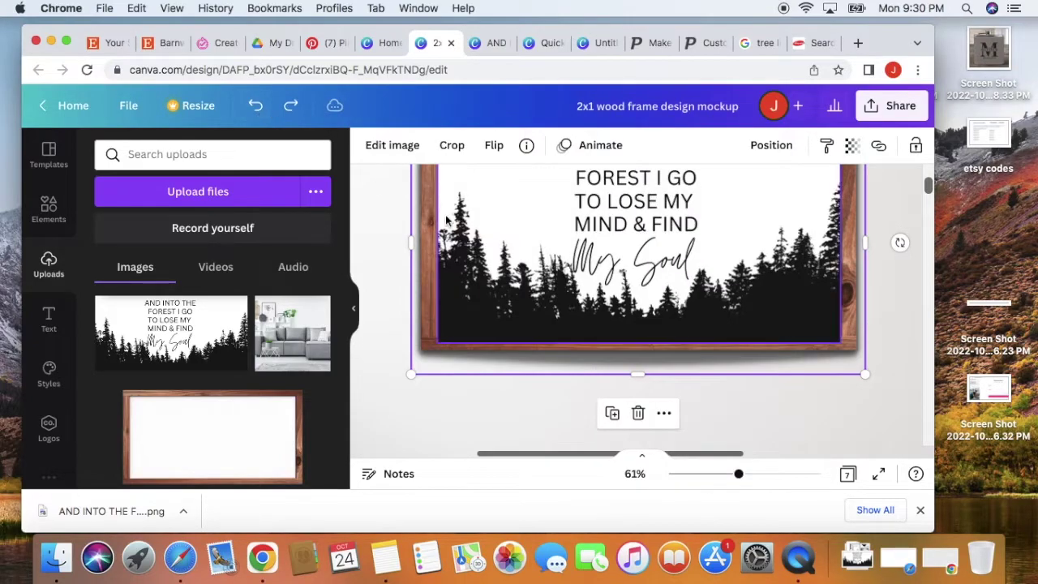
# - Adjust the artwork's position and stretch its sides so it fills the opening of the wooden frame edge to edge
pyautogui.scroll(2, 445, 213)
pyautogui.moveTo(573, 302); pyautogui.dragTo(678, 260)
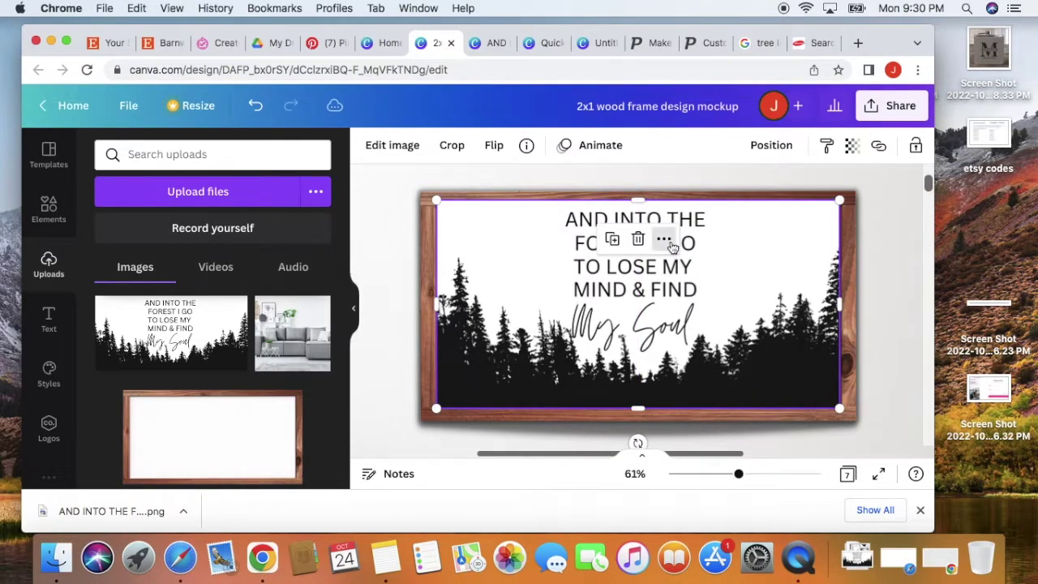
pyautogui.click(665, 239)
pyautogui.click(489, 235)
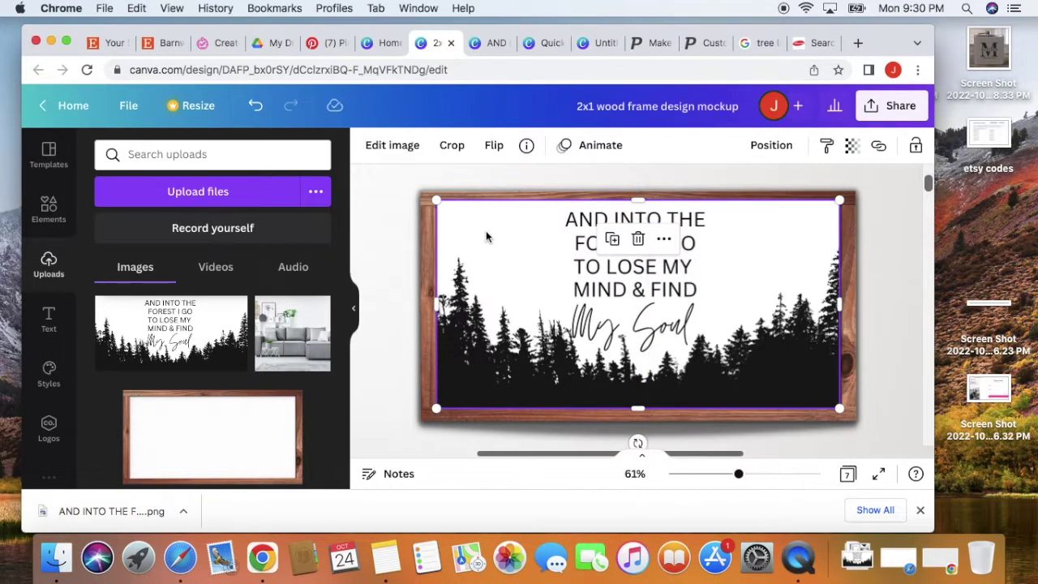
pyautogui.moveTo(835, 406); pyautogui.dragTo(826, 401)
pyautogui.moveTo(736, 341); pyautogui.dragTo(737, 339)
pyautogui.click(893, 281)
pyautogui.click(833, 276)
pyautogui.moveTo(833, 275); pyautogui.dragTo(841, 277)
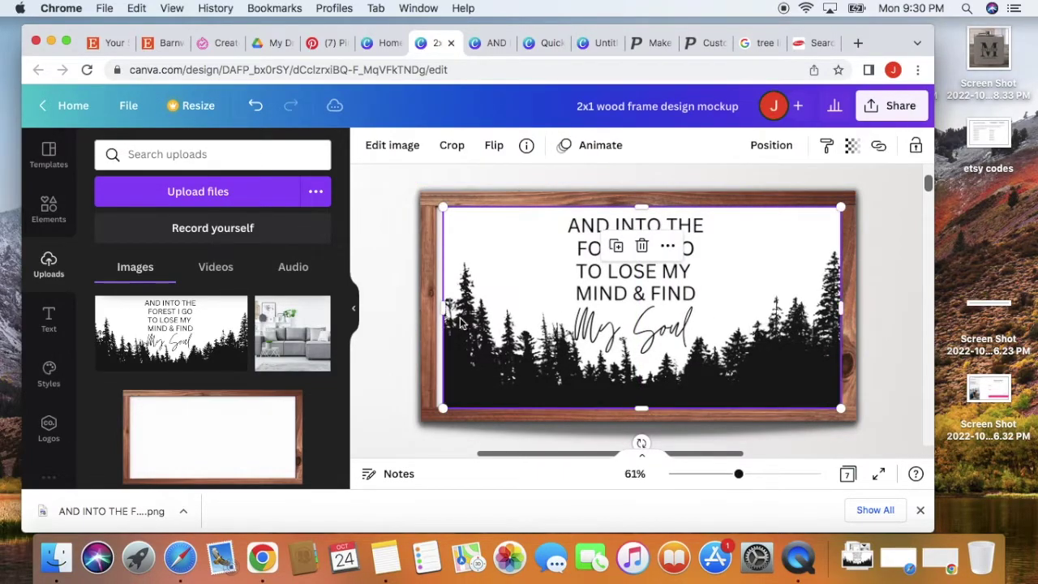
pyautogui.moveTo(443, 309); pyautogui.dragTo(432, 308)
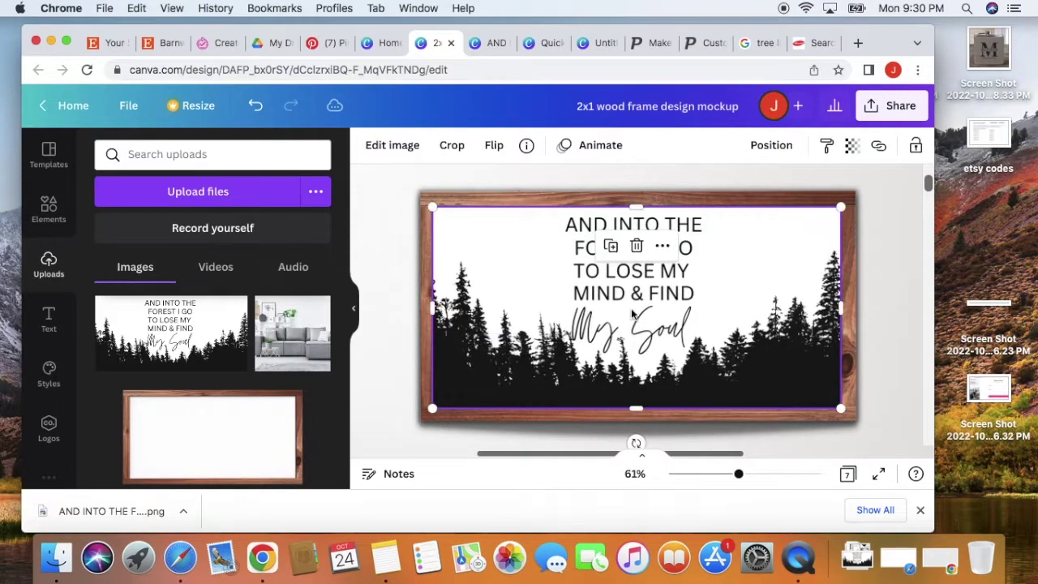
pyautogui.click(899, 281)
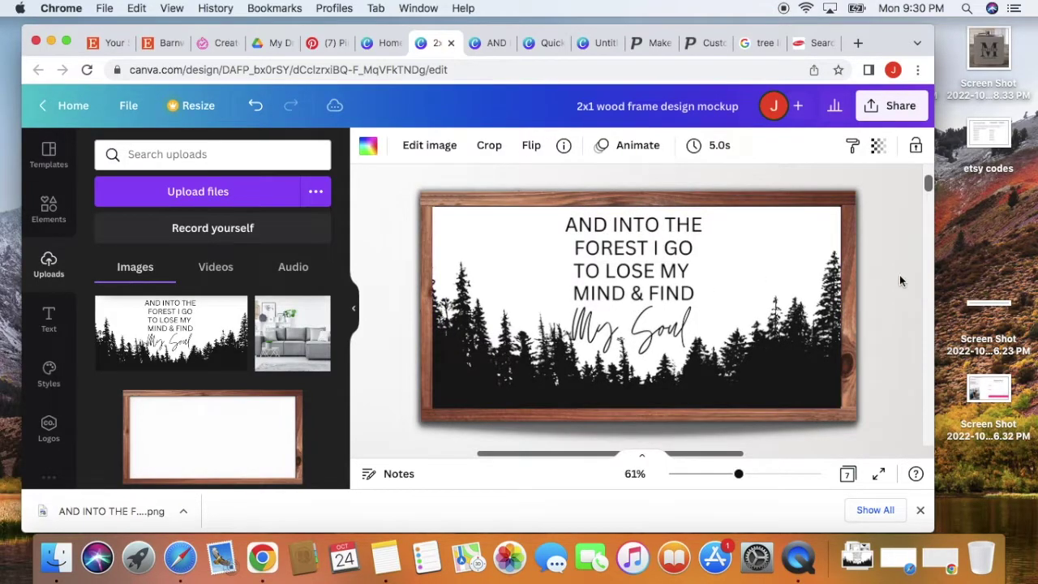
# - Check the framed sign in the full bench scene and open the download settings for the mockup design
pyautogui.scroll(-5, 900, 275)
pyautogui.click(775, 238)
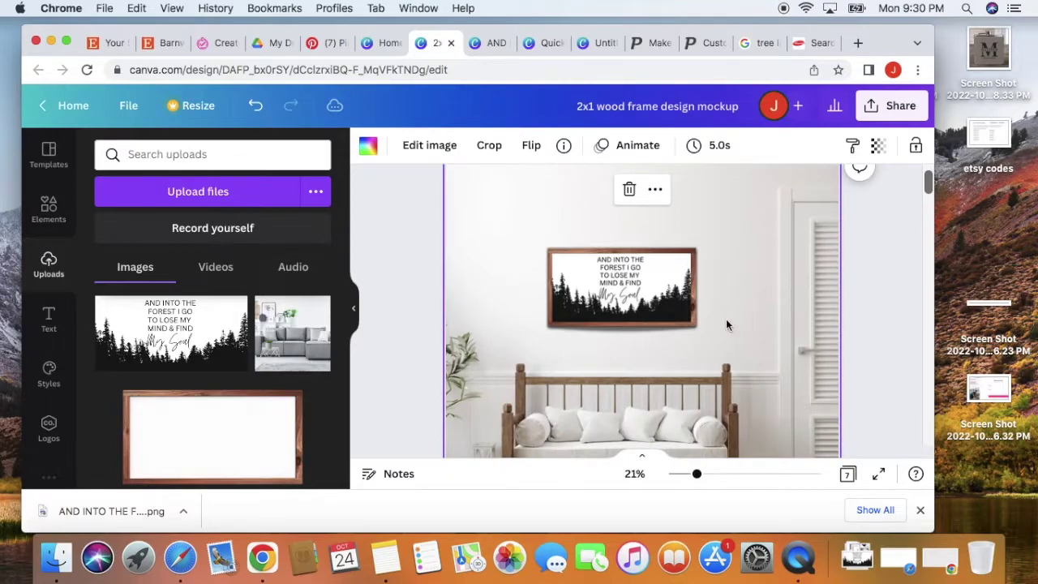
pyautogui.scroll(-1, 726, 325)
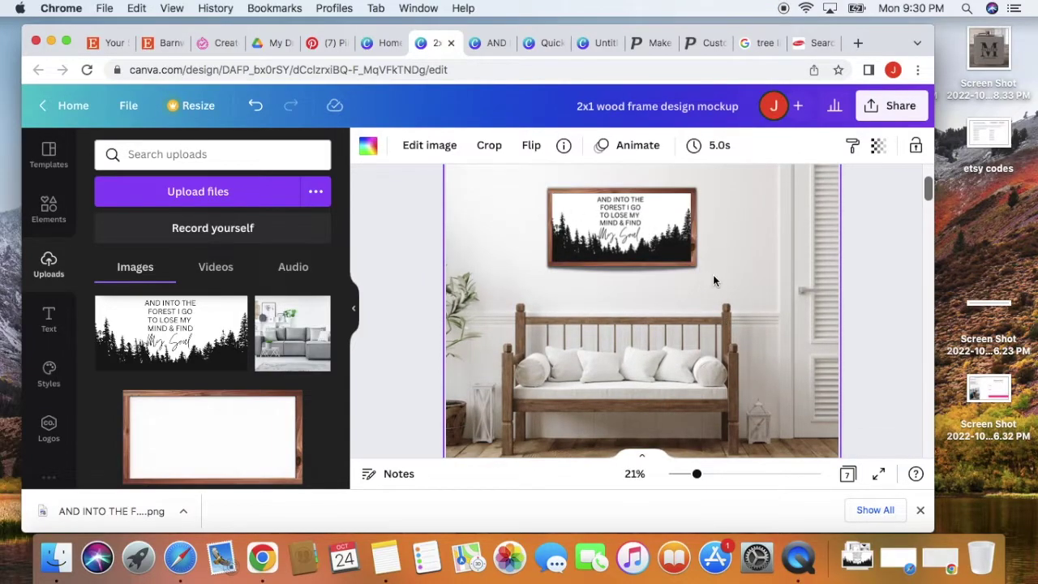
pyautogui.scroll(-2, 713, 274)
pyautogui.scroll(3, 713, 275)
pyautogui.scroll(-3, 698, 276)
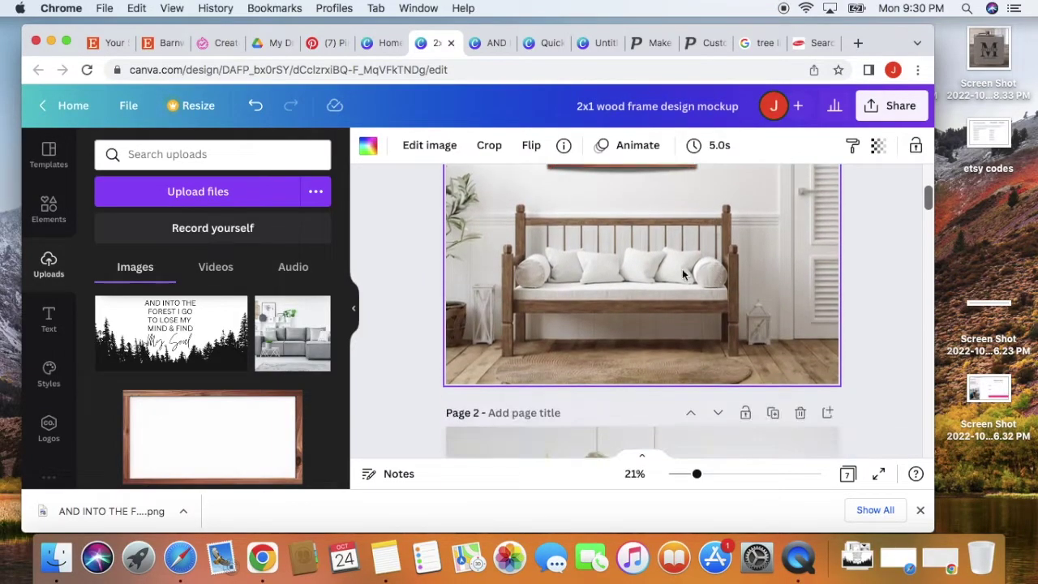
pyautogui.click(880, 106)
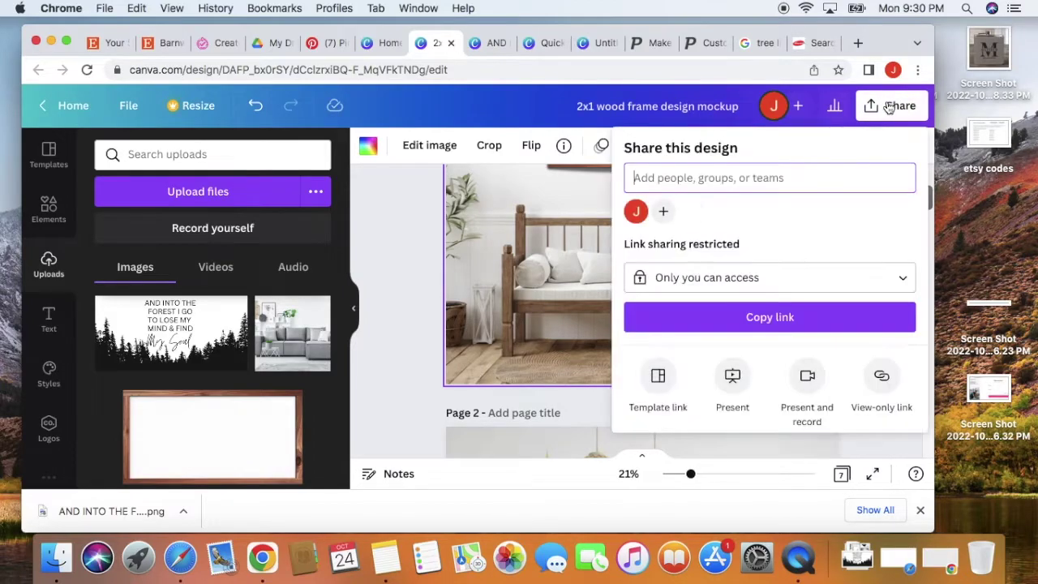
pyautogui.scroll(-3, 730, 324)
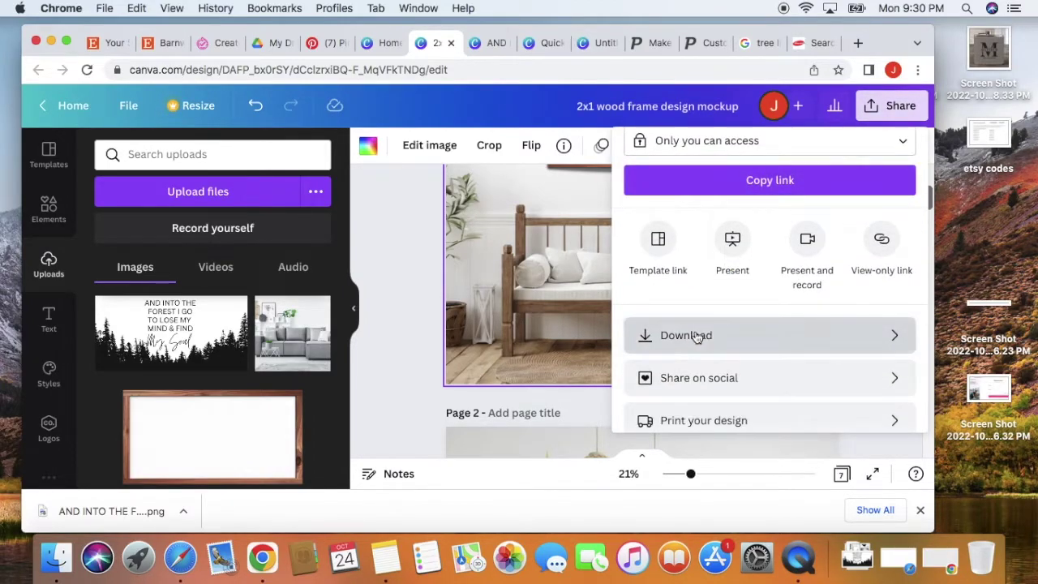
pyautogui.click(695, 336)
pyautogui.scroll(-2, 718, 308)
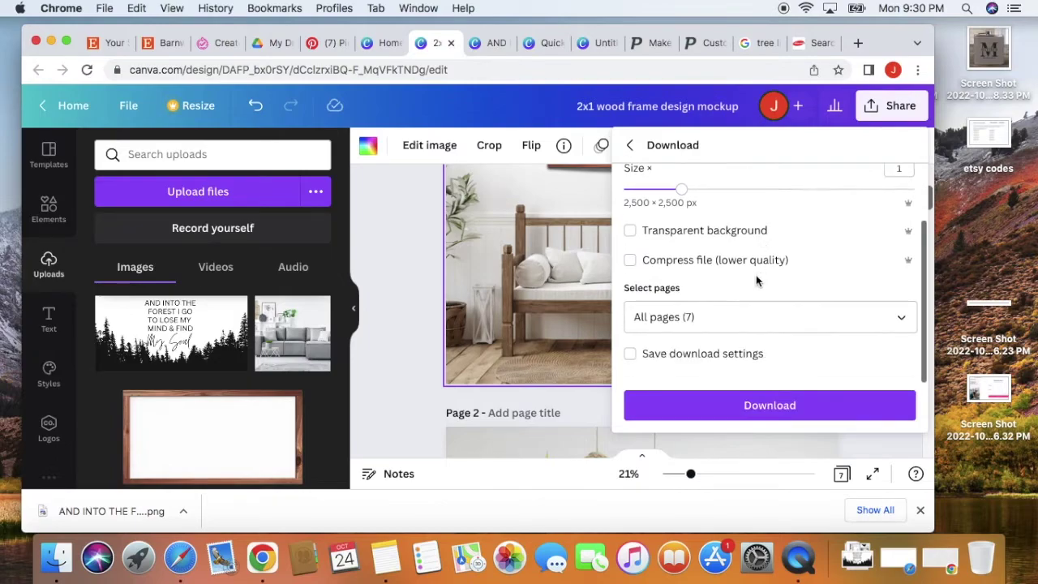
# - Limit the page selection to page 1 only and download it as a PNG
pyautogui.click(718, 313)
pyautogui.click(679, 188)
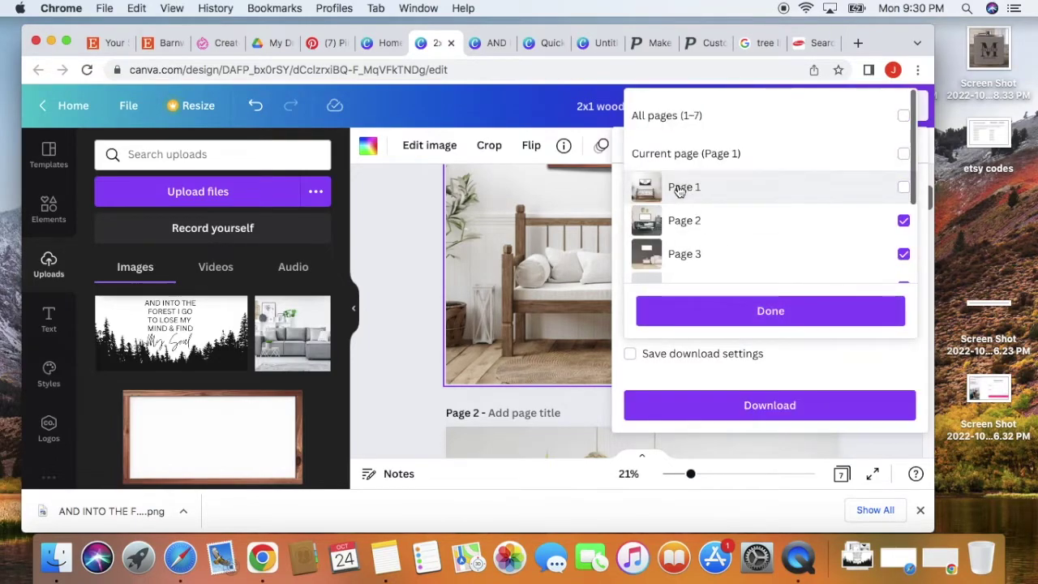
pyautogui.click(904, 221)
pyautogui.click(904, 253)
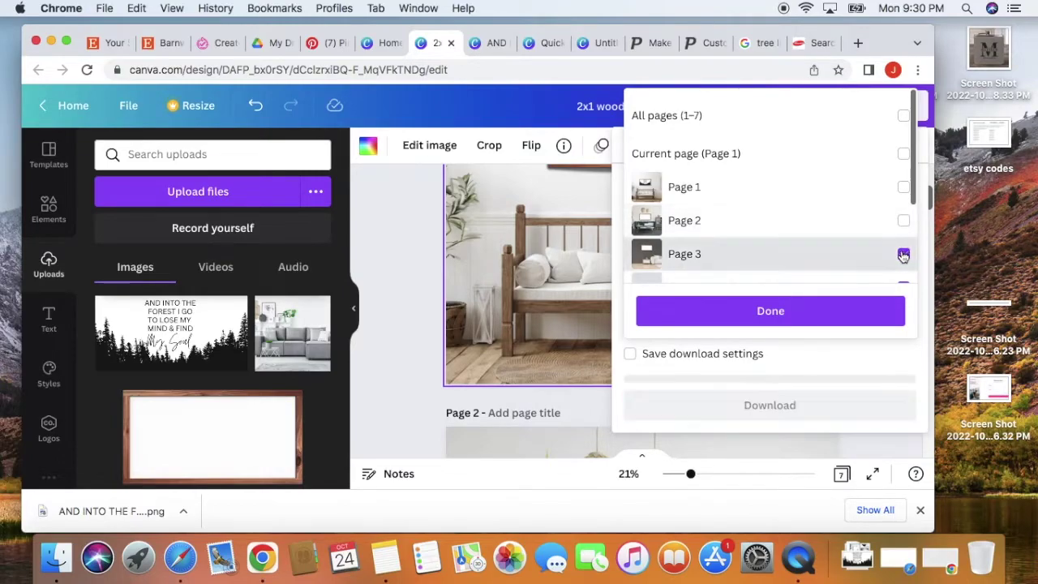
pyautogui.scroll(-3, 904, 256)
pyautogui.click(903, 165)
pyautogui.click(904, 198)
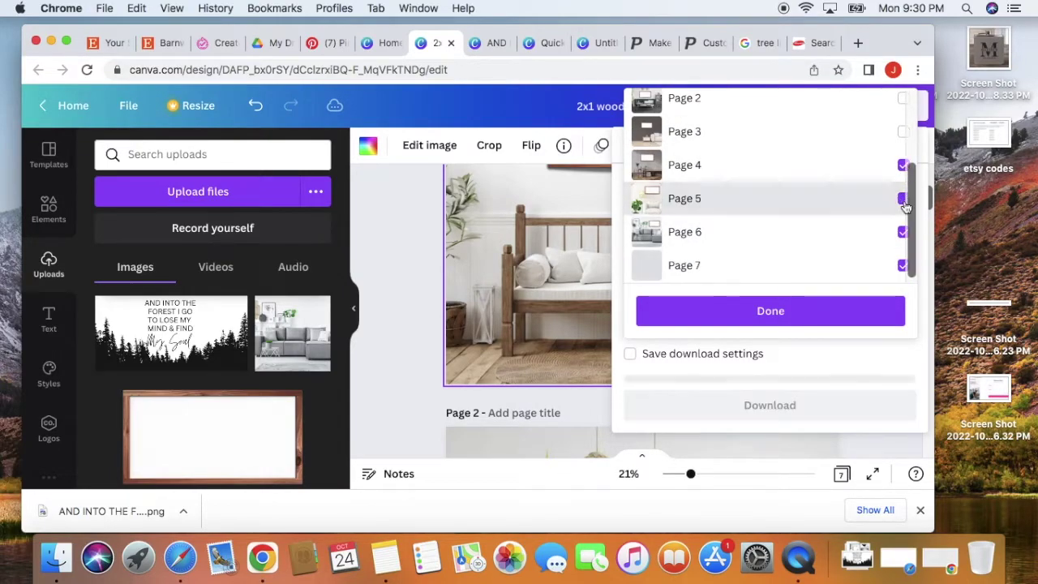
pyautogui.click(904, 232)
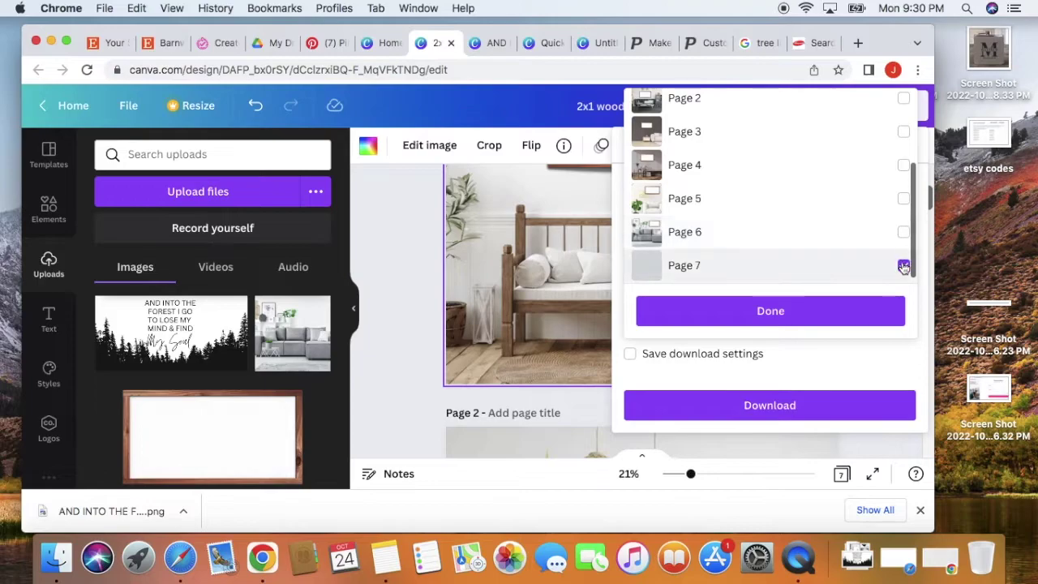
pyautogui.click(904, 265)
pyautogui.scroll(3, 825, 217)
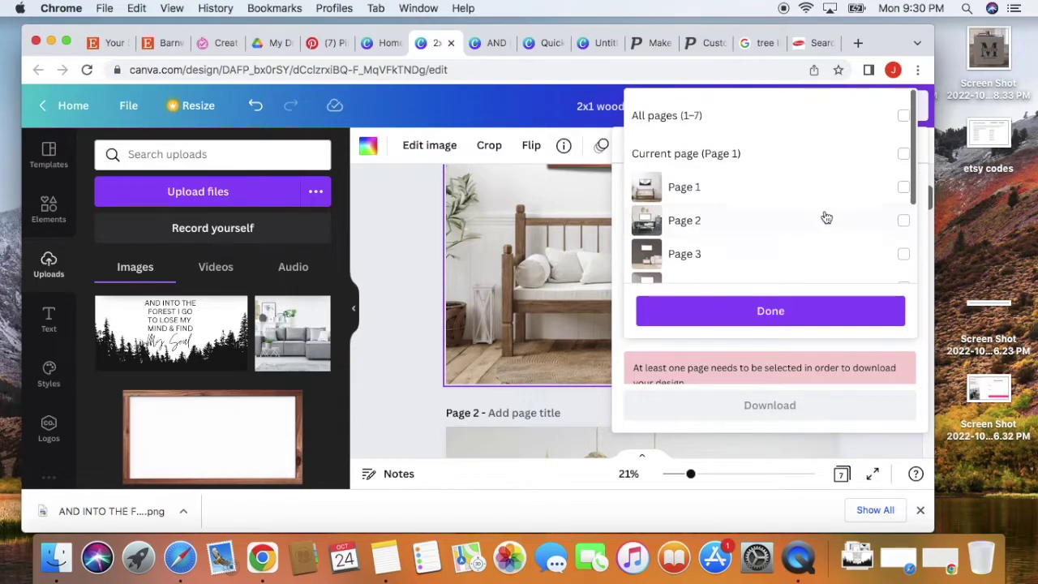
pyautogui.click(904, 189)
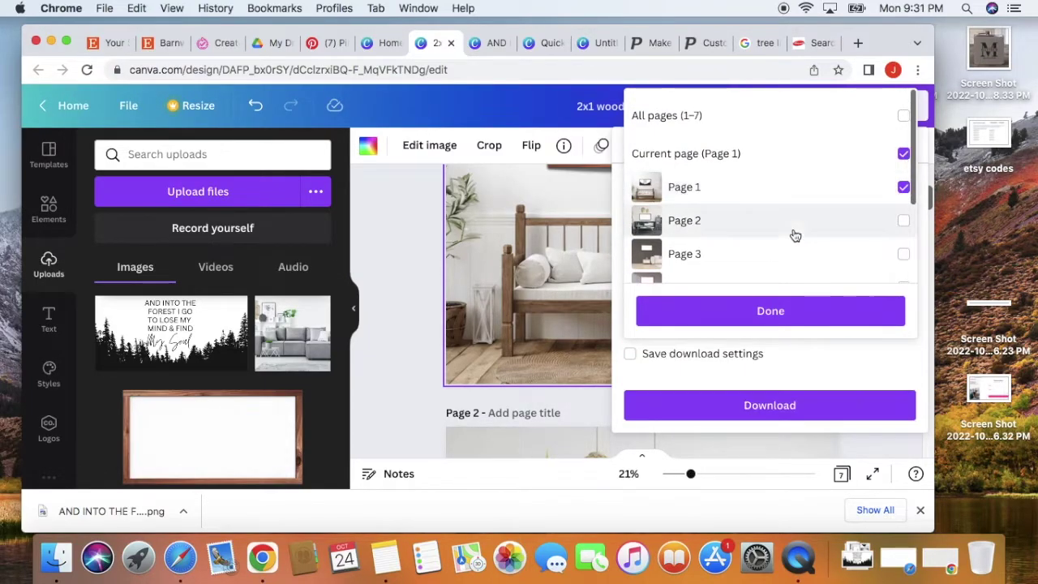
pyautogui.click(757, 399)
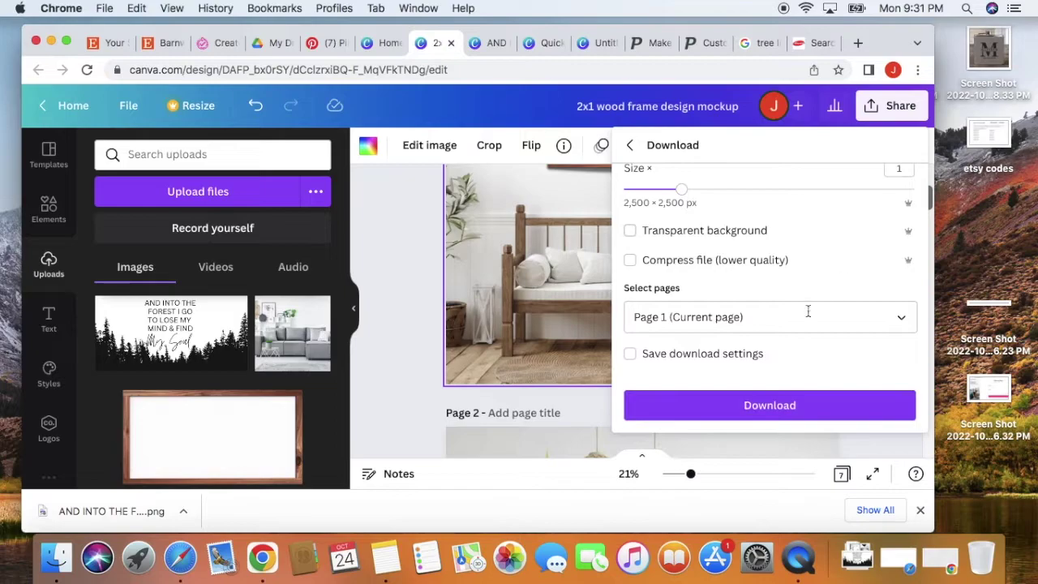
pyautogui.click(761, 408)
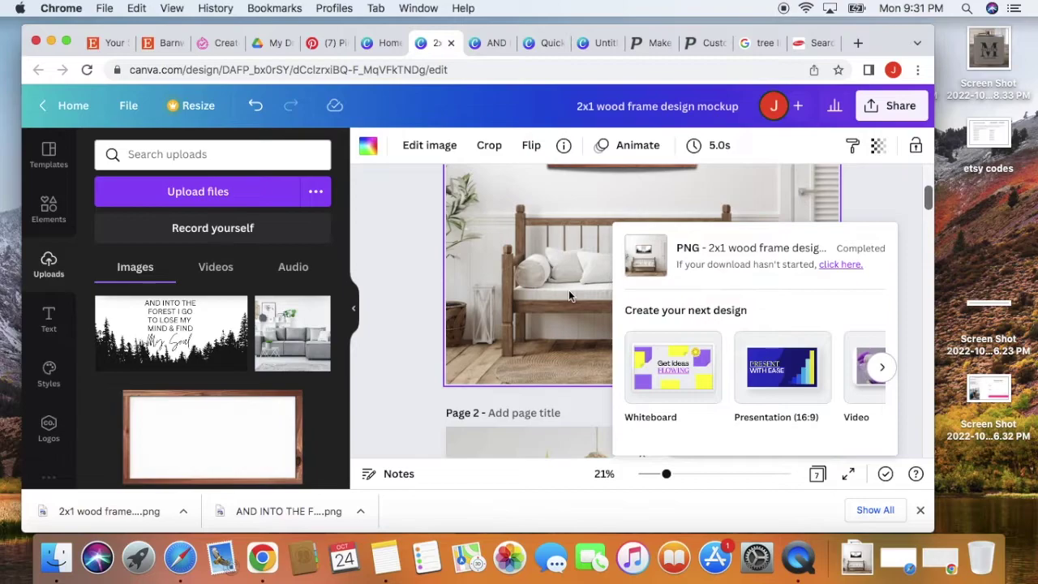
# - Browse the remaining mockup pages and the template library, and preview the downloaded "2x1 wood frame design mockup.png"
pyautogui.scroll(-5, 430, 350)
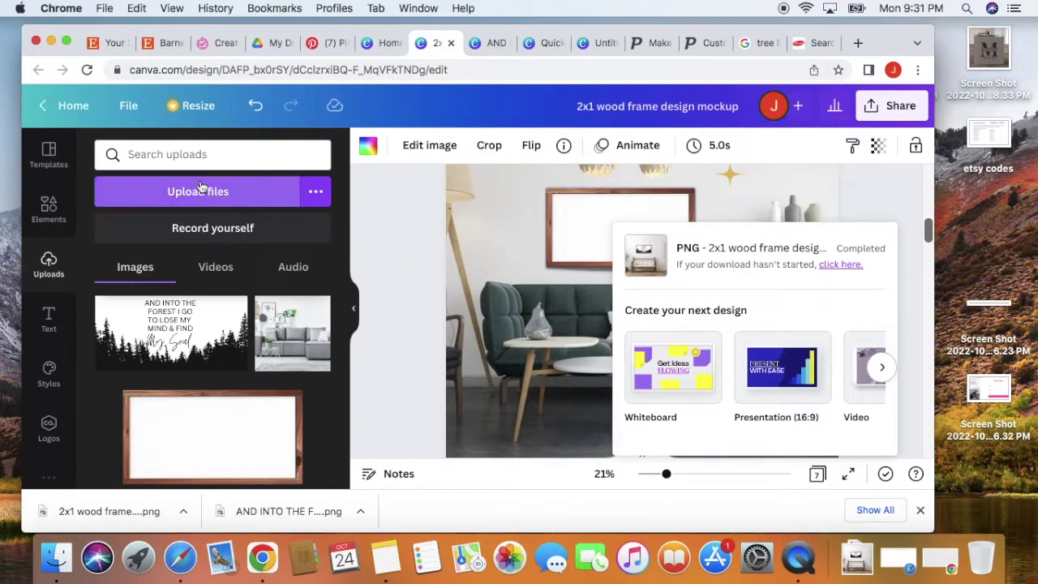
pyautogui.click(48, 154)
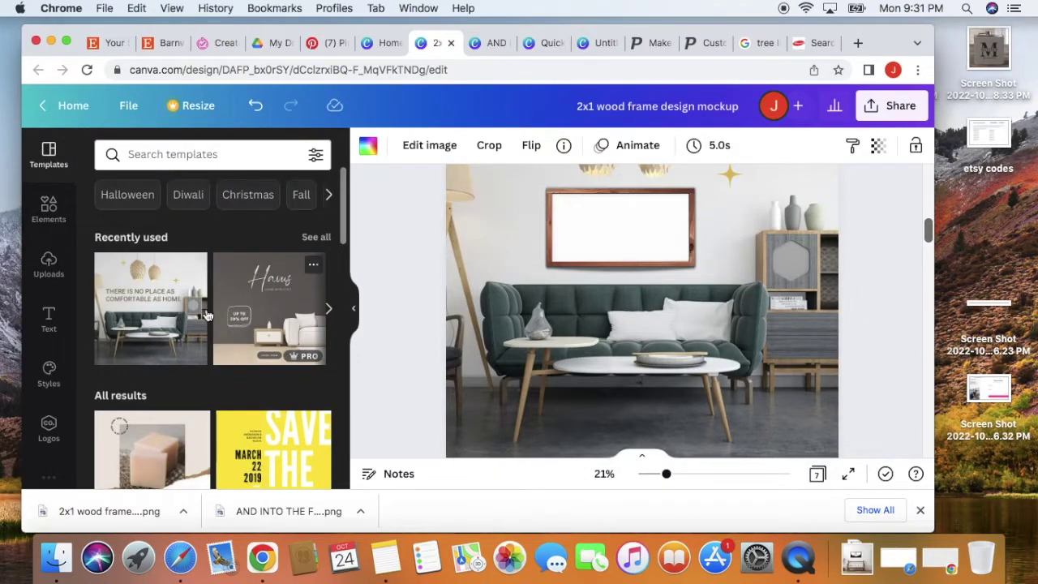
pyautogui.scroll(-2, 194, 308)
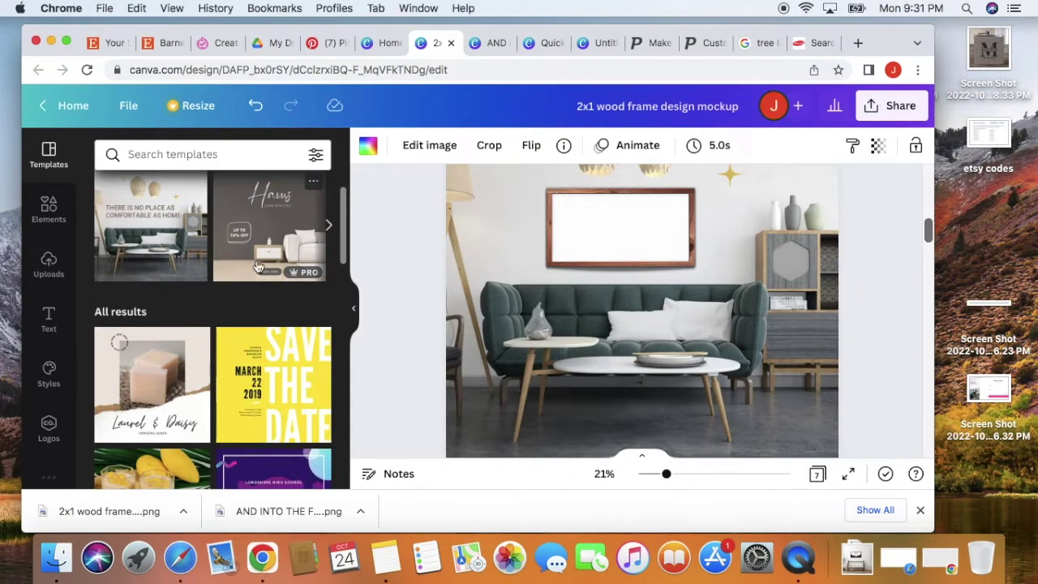
pyautogui.scroll(-10, 181, 318)
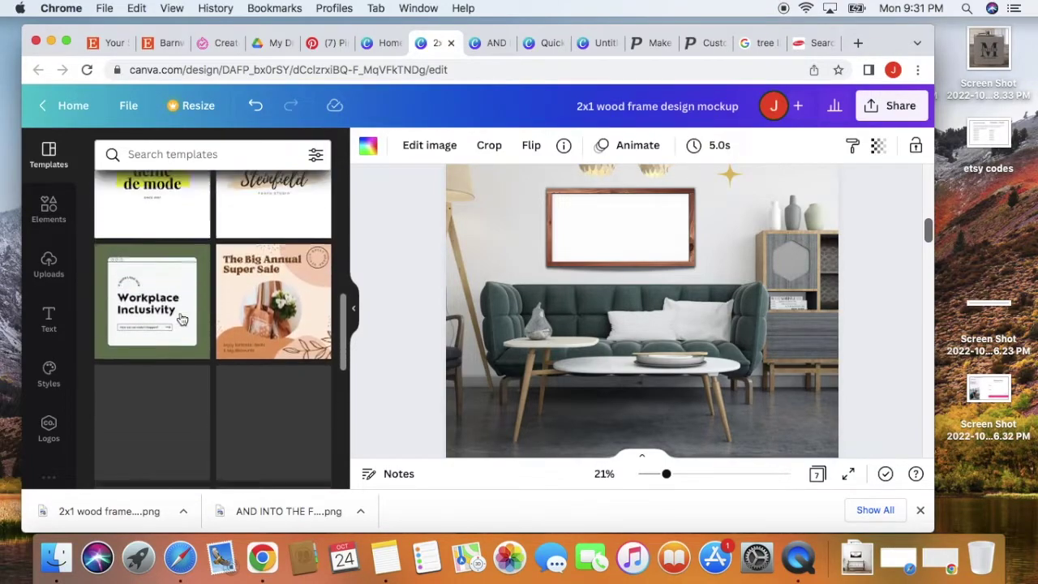
pyautogui.scroll(4, 182, 318)
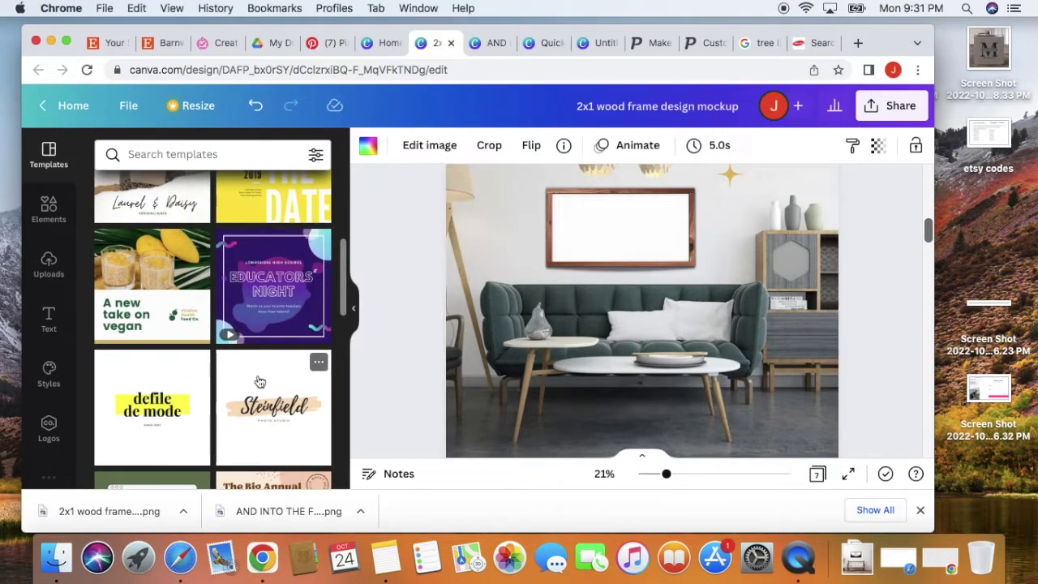
pyautogui.click(103, 501)
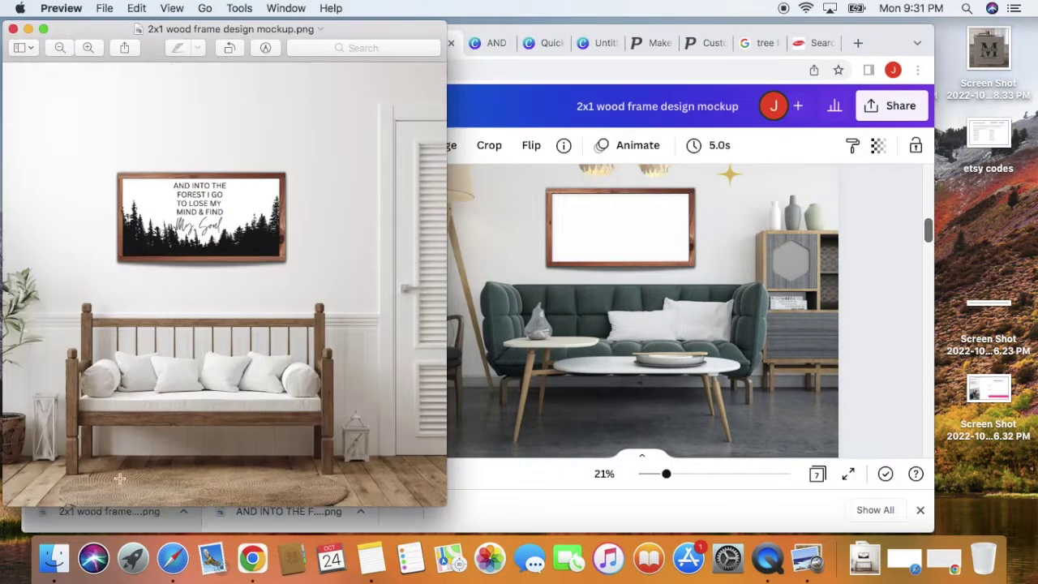
pyautogui.click(13, 29)
# - Switch to Completeful, upload "2x1 wood frame design mockup.png" as a listing image and make it the primary image for the product listing
pyautogui.click(203, 45)
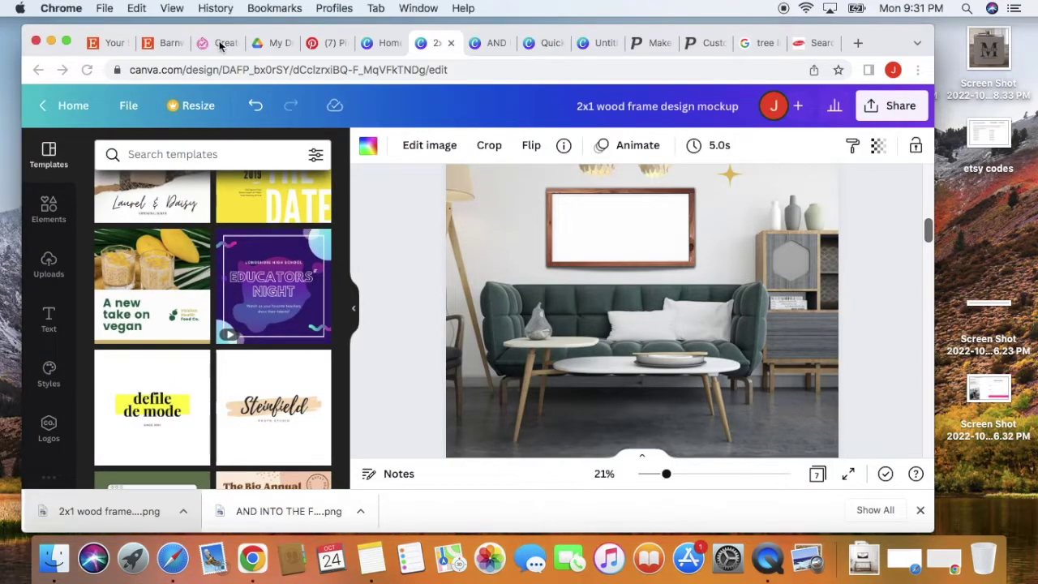
pyautogui.click(496, 284)
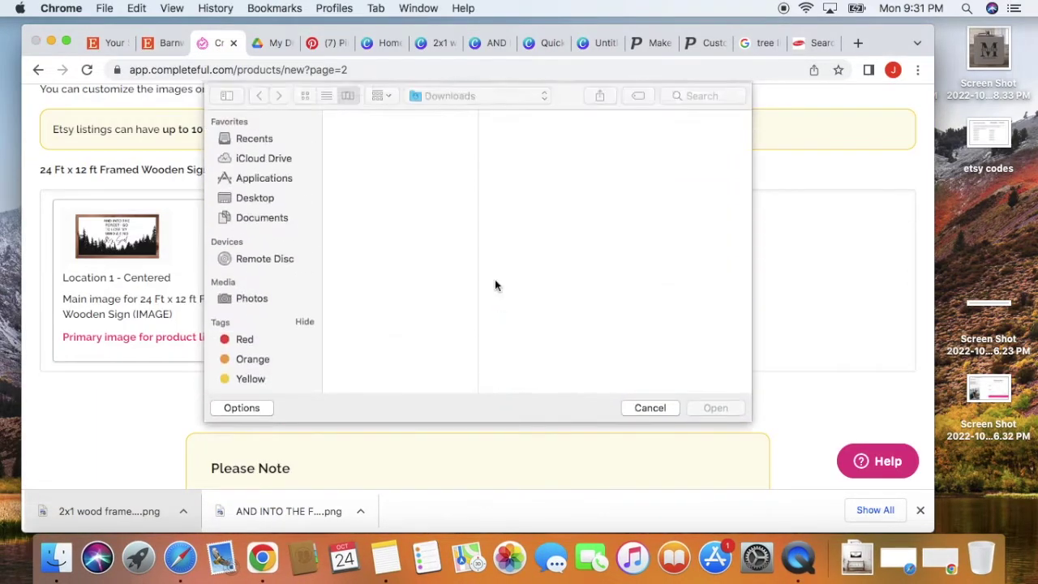
pyautogui.click(407, 119)
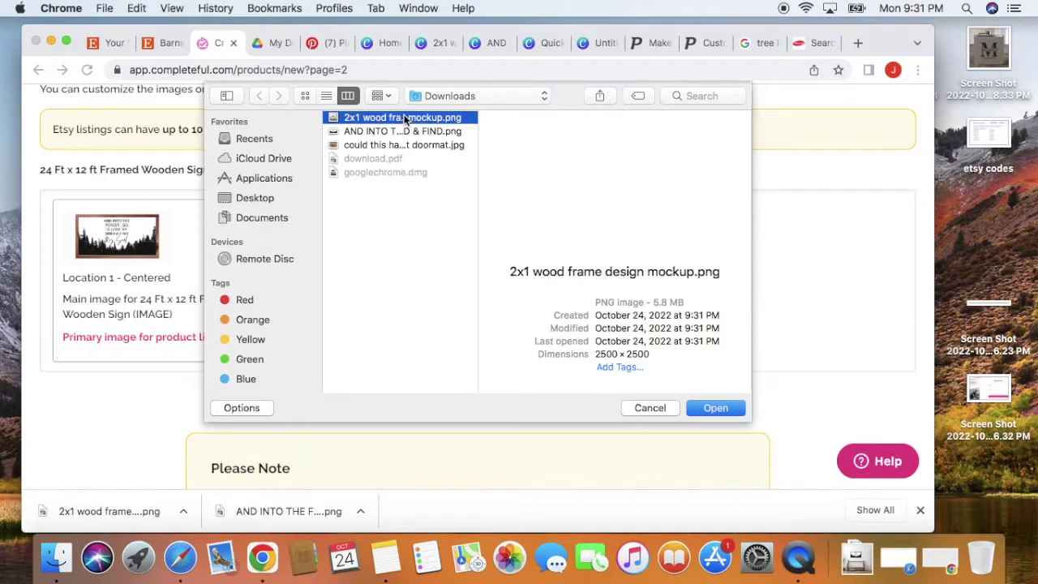
pyautogui.click(725, 408)
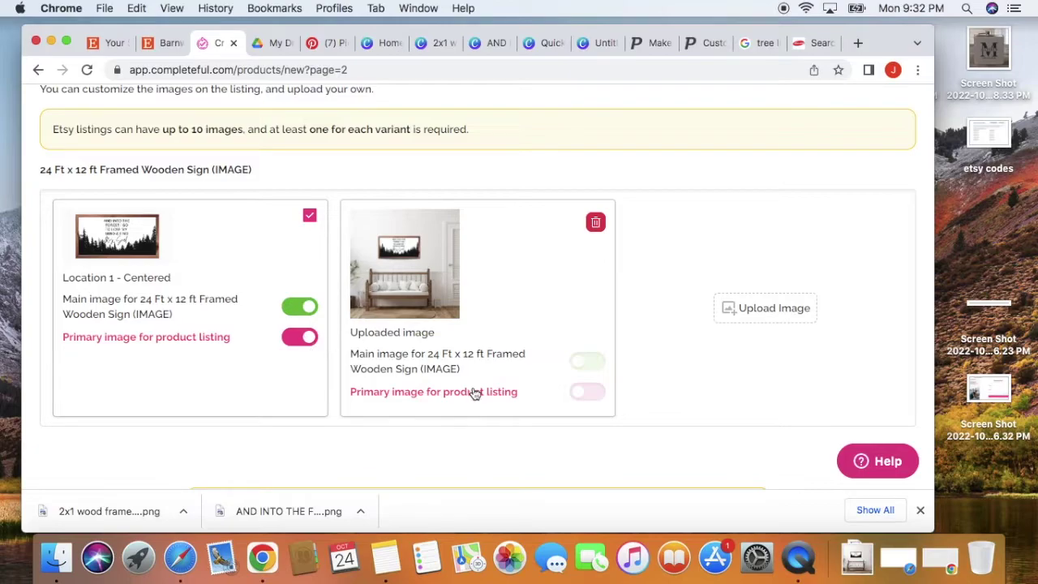
pyautogui.click(586, 393)
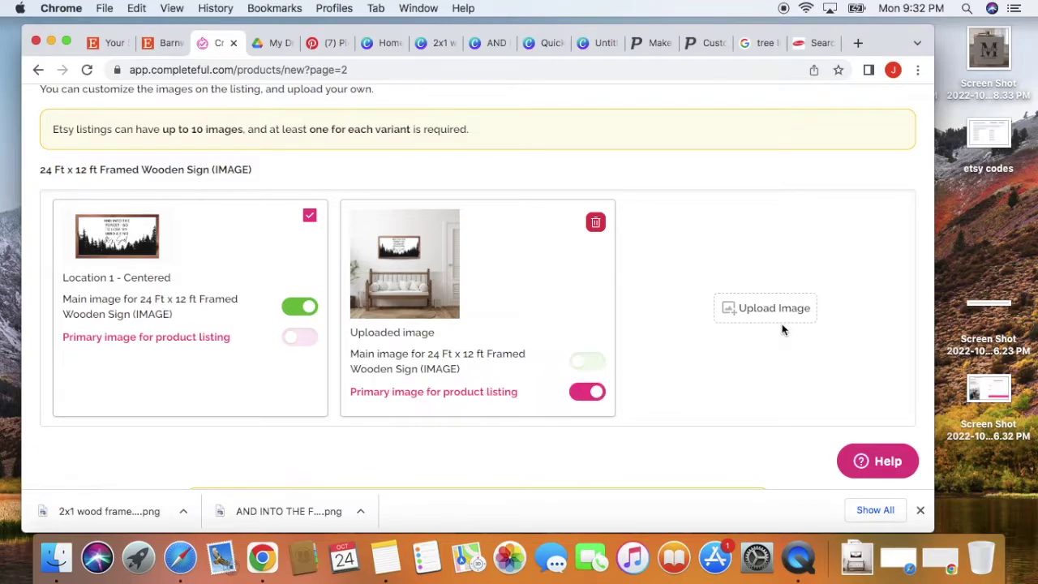
# - Enter "Farmhouse decor for outdoor lovers" as the product name
pyautogui.scroll(-3, 782, 327)
pyautogui.scroll(10, 782, 327)
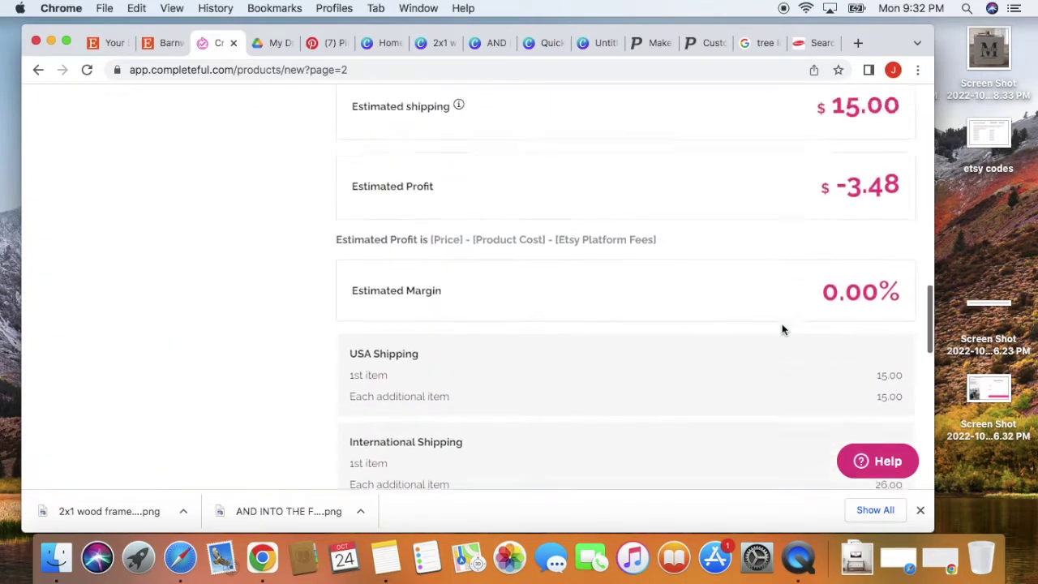
pyautogui.scroll(15, 782, 328)
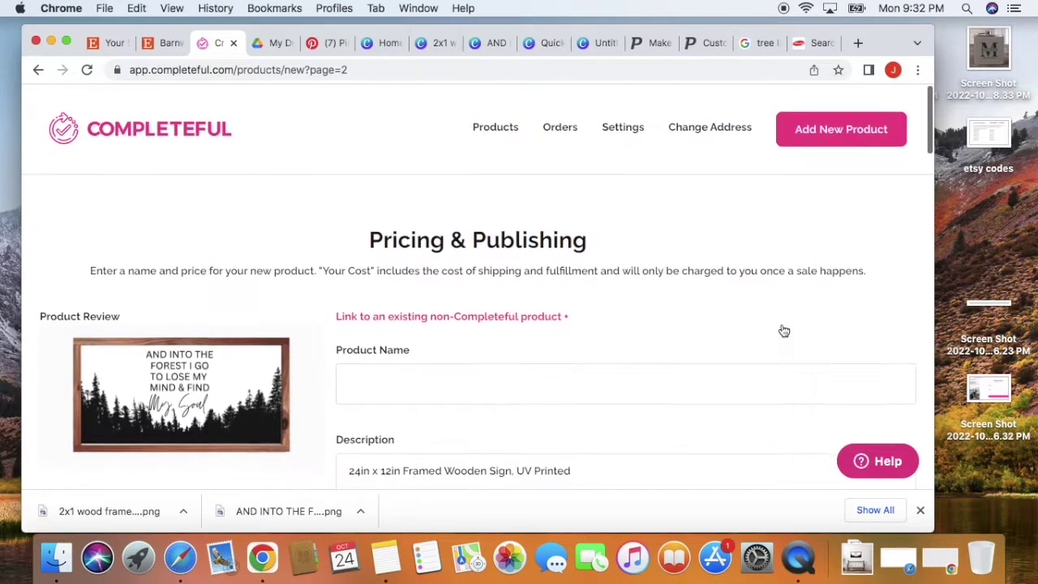
pyautogui.scroll(-2, 784, 331)
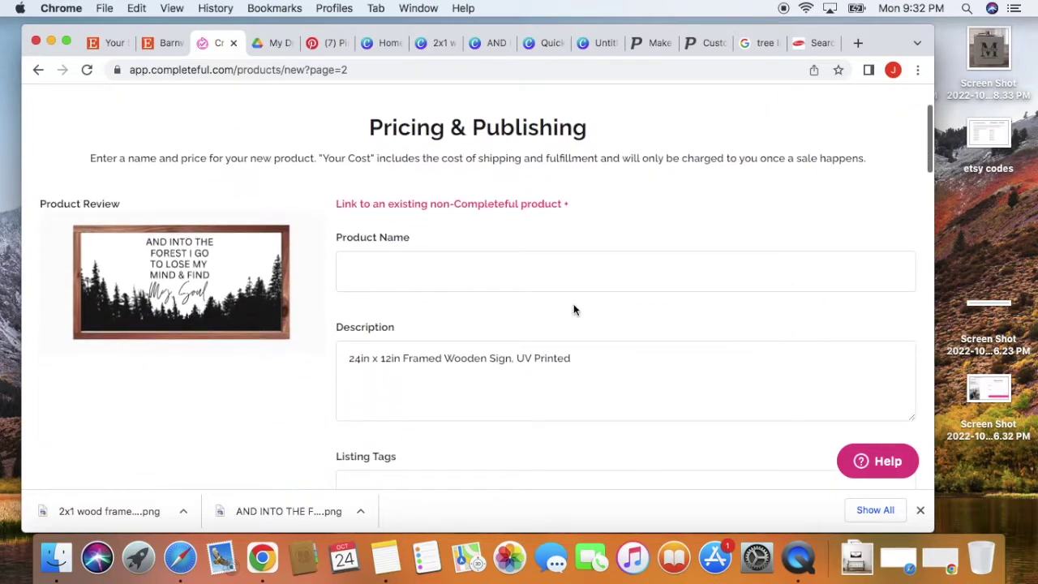
pyautogui.click(414, 276)
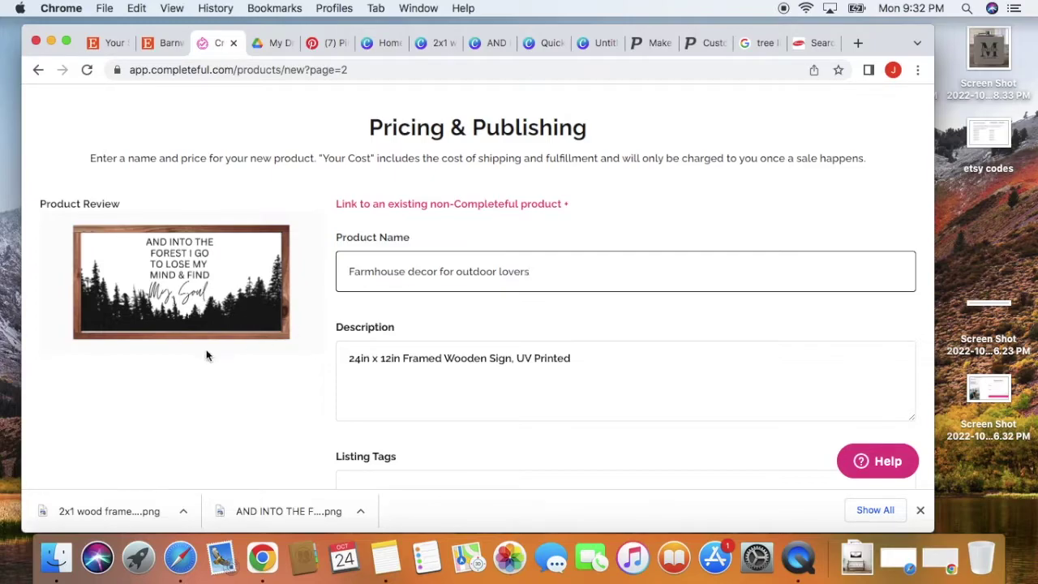
# - Search the Etsy categories for "decor" and set the product's category to Home Decor under Home & Living
pyautogui.scroll(-5, 458, 333)
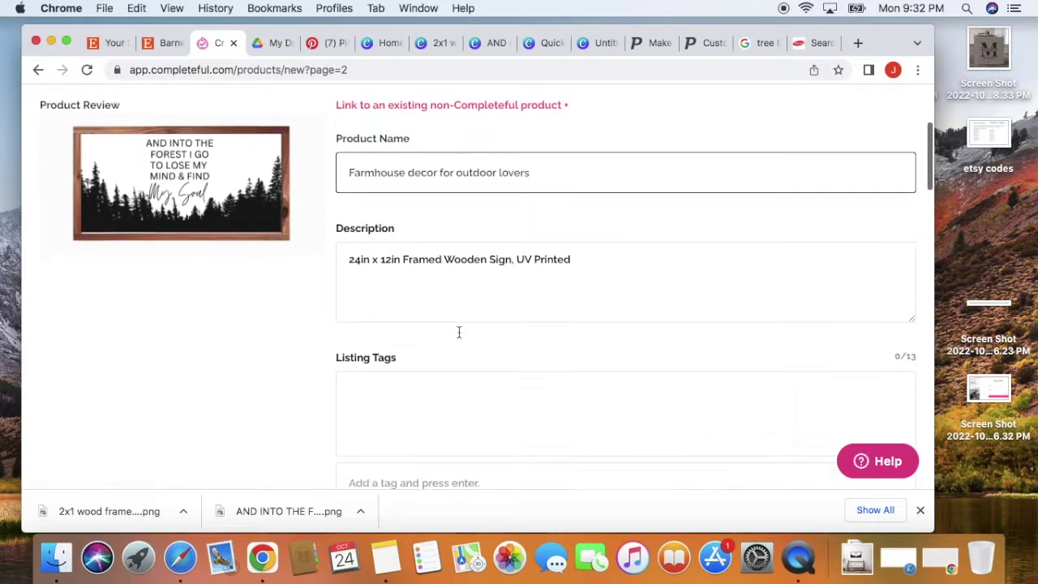
pyautogui.scroll(-10, 489, 283)
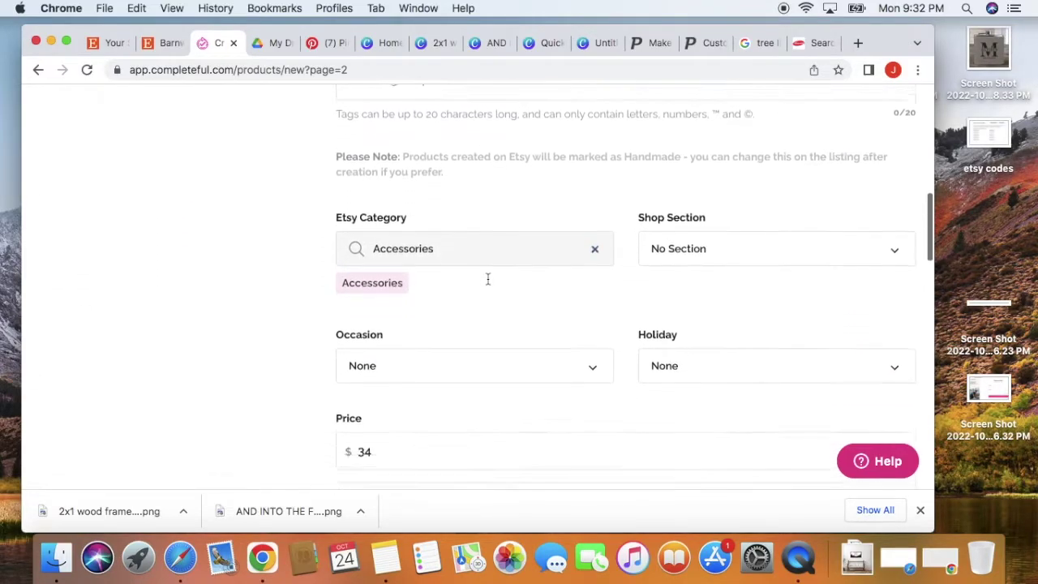
pyautogui.scroll(4, 486, 278)
pyautogui.click(451, 268)
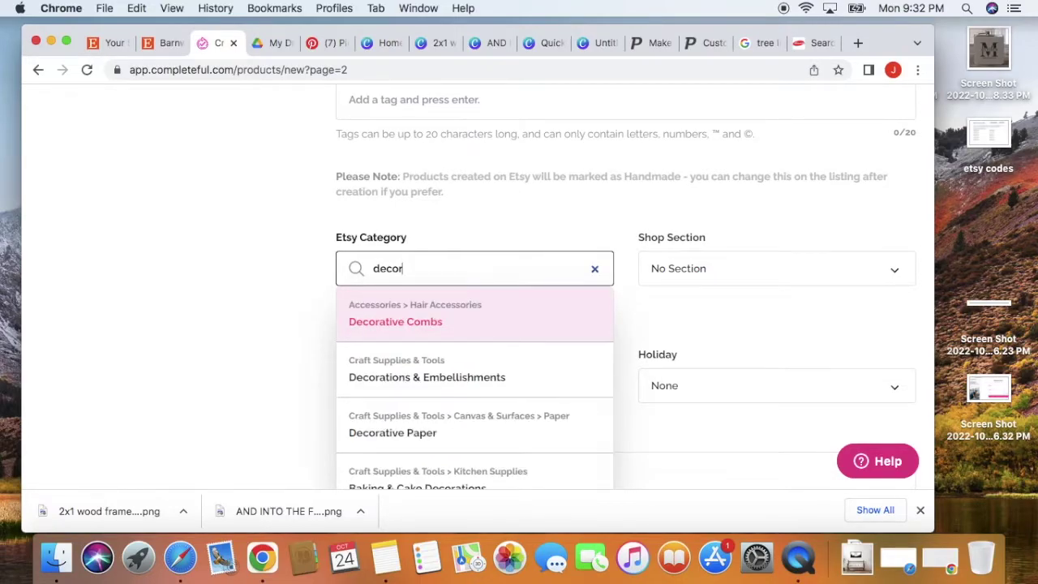
pyautogui.scroll(-5, 528, 348)
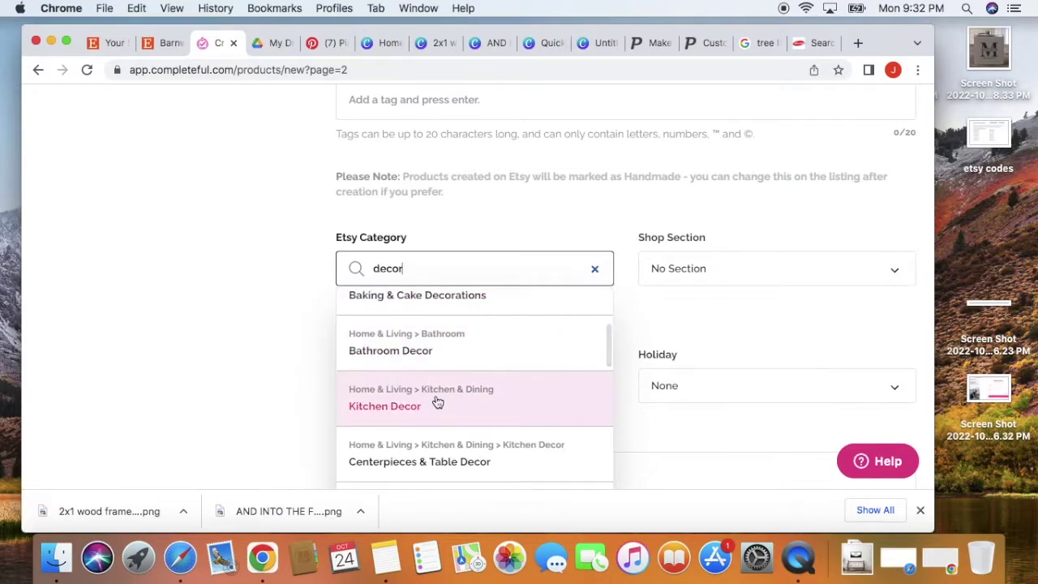
pyautogui.scroll(-2, 438, 403)
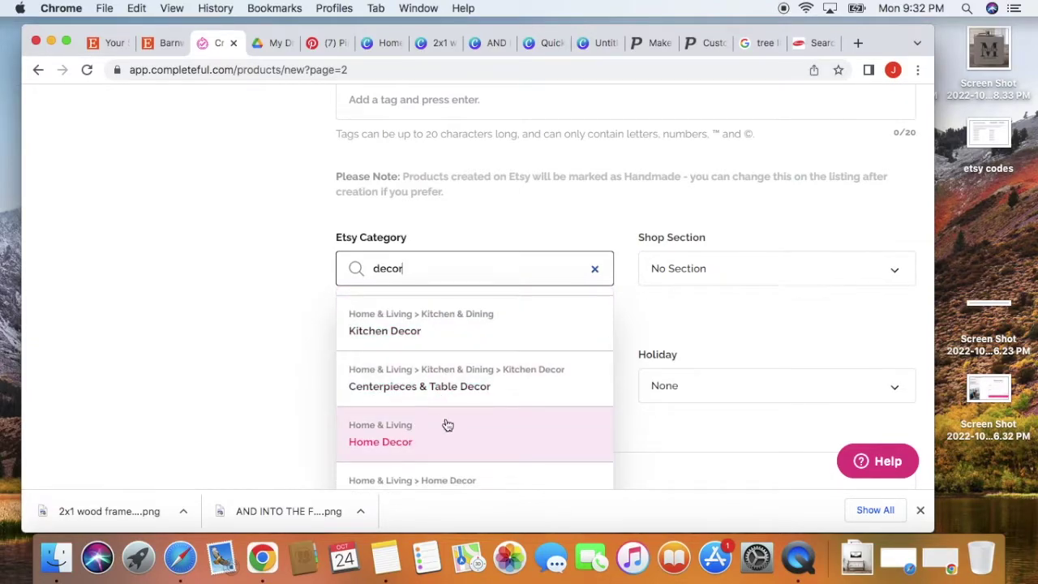
pyautogui.scroll(1, 420, 339)
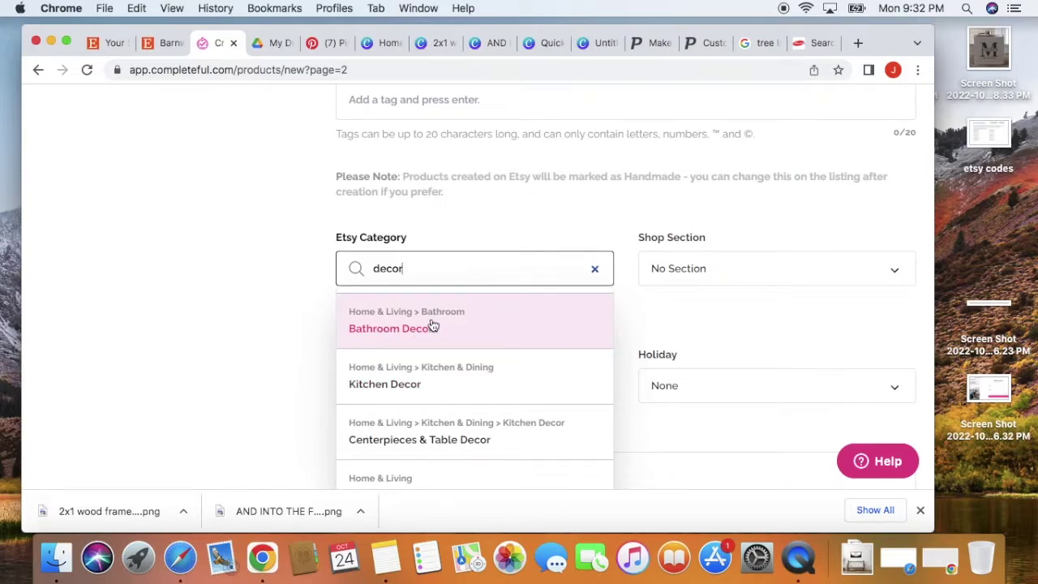
pyautogui.scroll(-1, 431, 322)
pyautogui.click(421, 401)
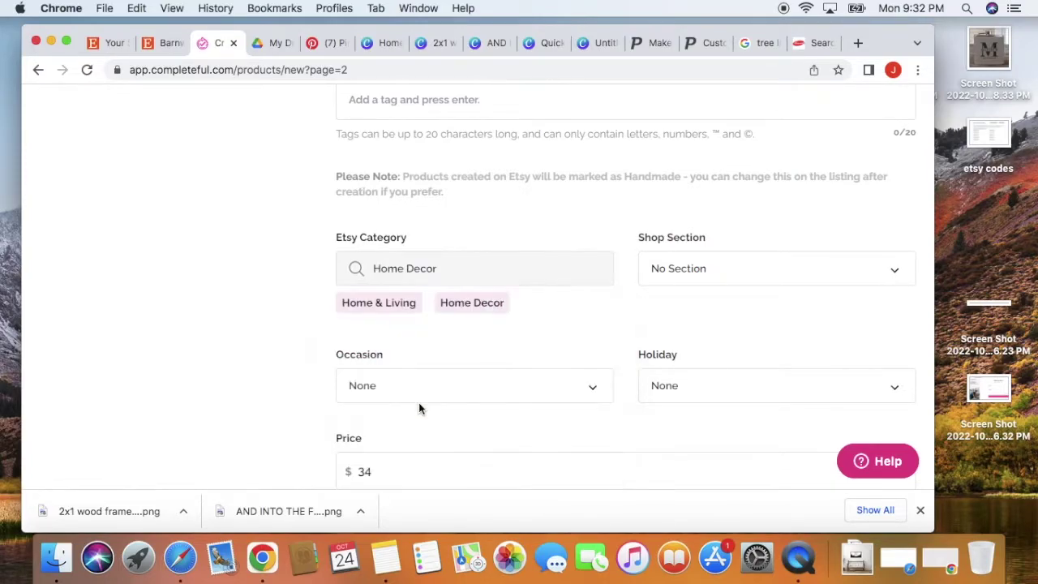
pyautogui.scroll(-3, 247, 271)
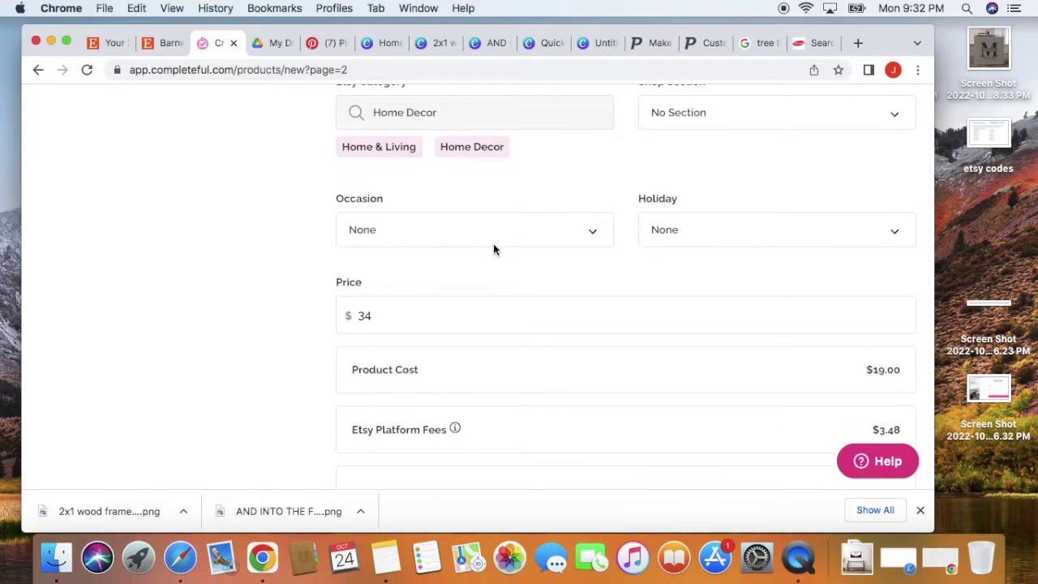
# - Keep the occasion at None and create the 24 Ft x 12 ft Framed Wooden Sign product with its selected listing images
pyautogui.click(568, 237)
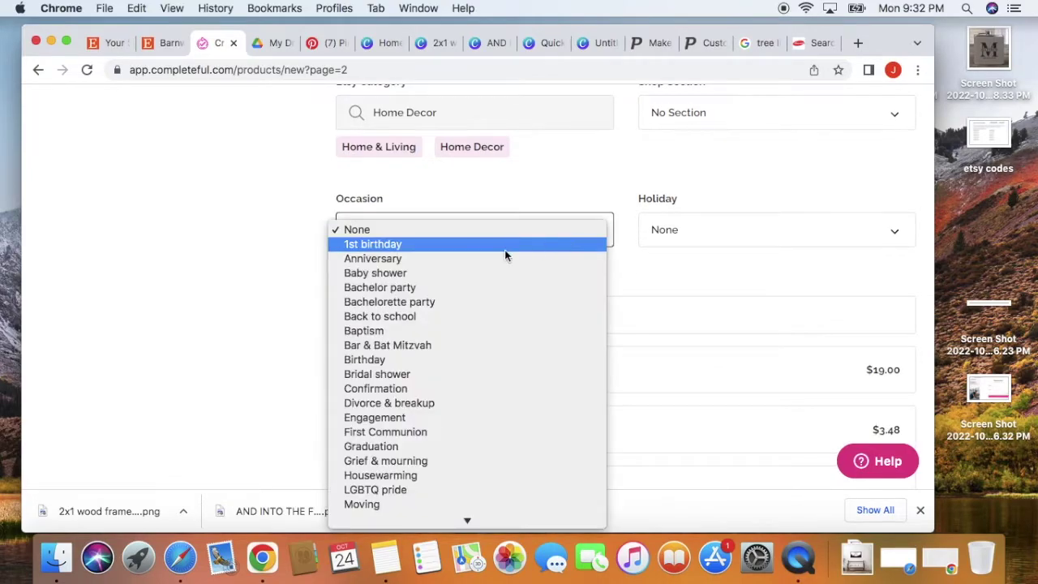
pyautogui.click(236, 287)
pyautogui.scroll(-15, 249, 294)
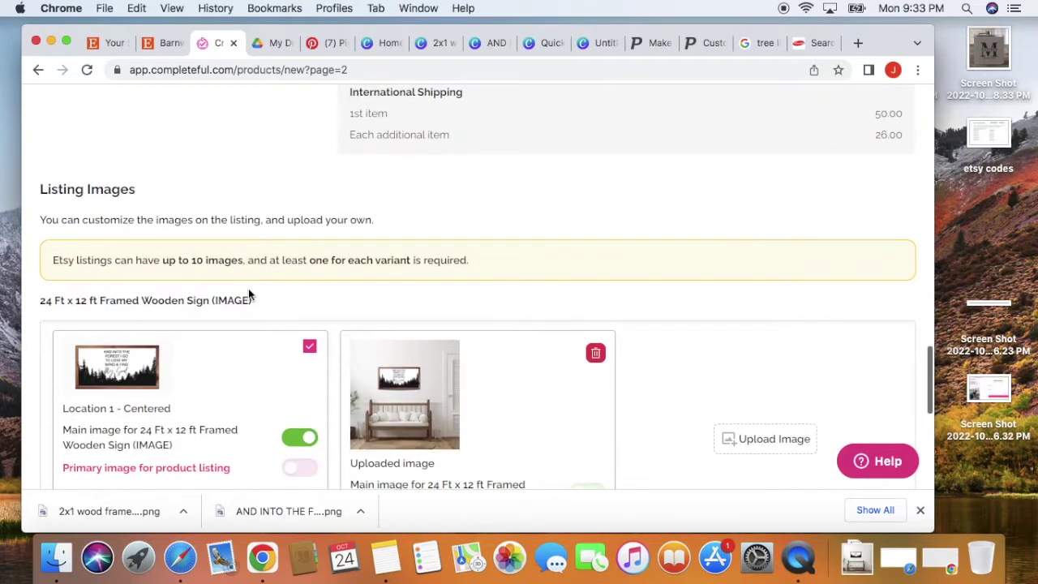
pyautogui.scroll(-3, 282, 124)
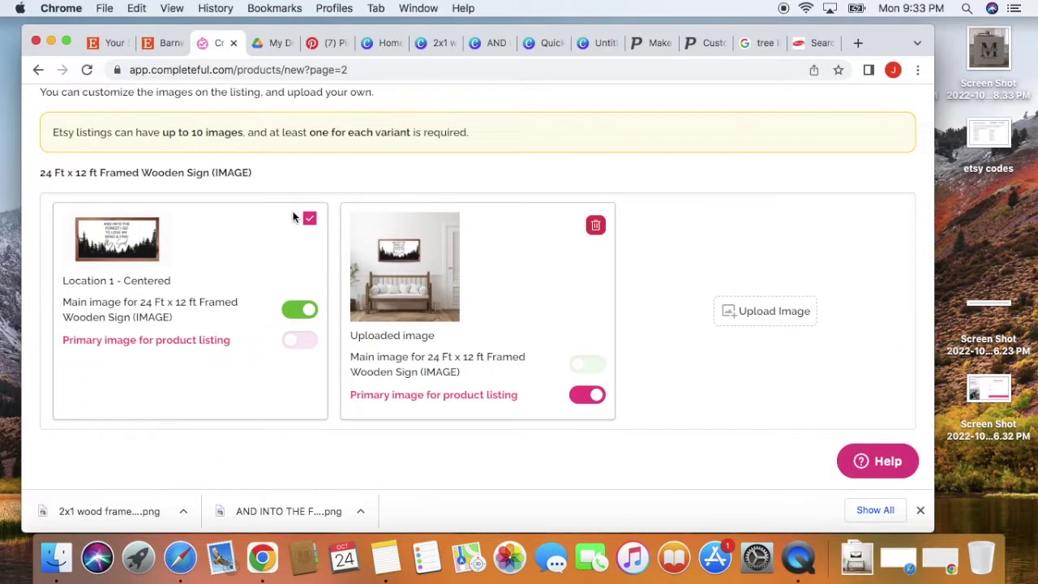
pyautogui.scroll(-7, 294, 217)
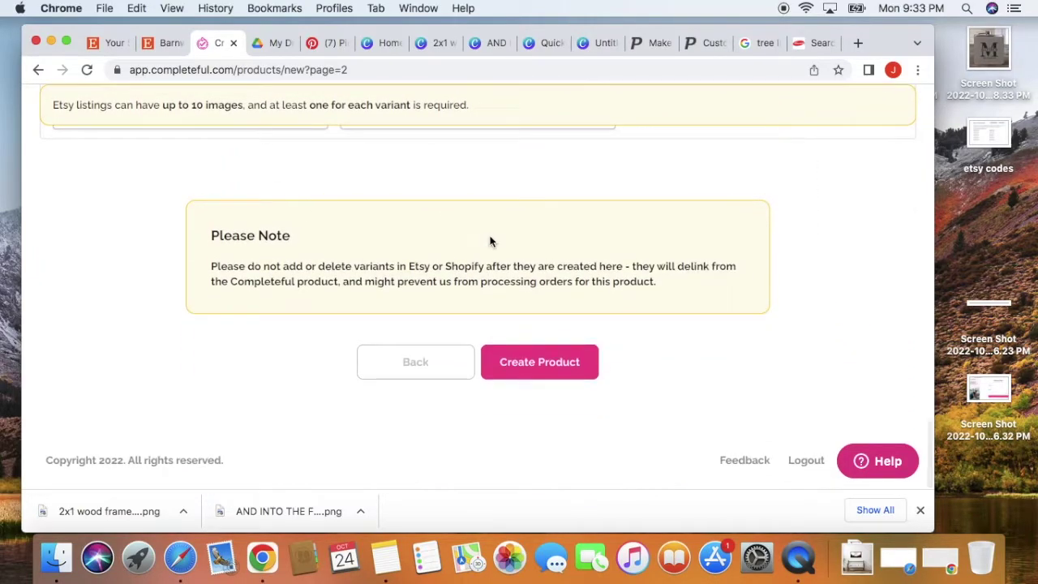
pyautogui.click(537, 363)
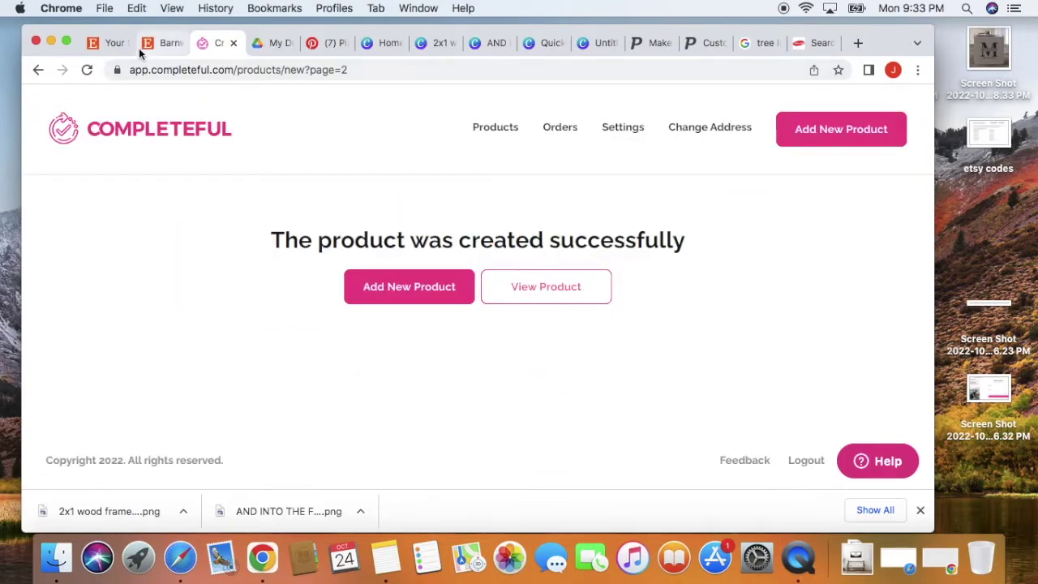
# - Switch to Etsy Shop Manager and open the "Farmhouse decor for outdoor lovers" listing
pyautogui.click(112, 46)
pyautogui.click(109, 211)
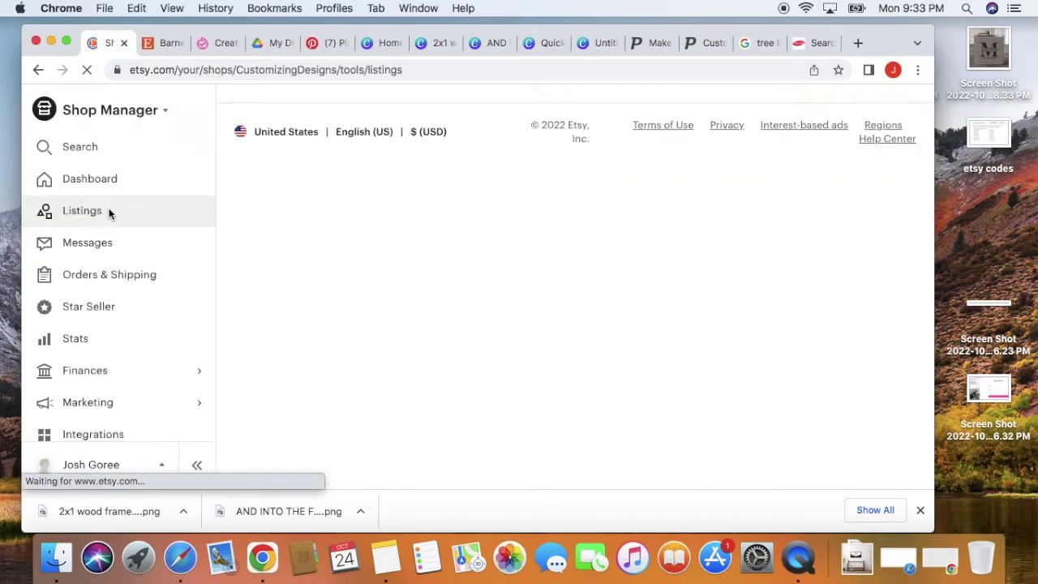
pyautogui.scroll(-2, 441, 221)
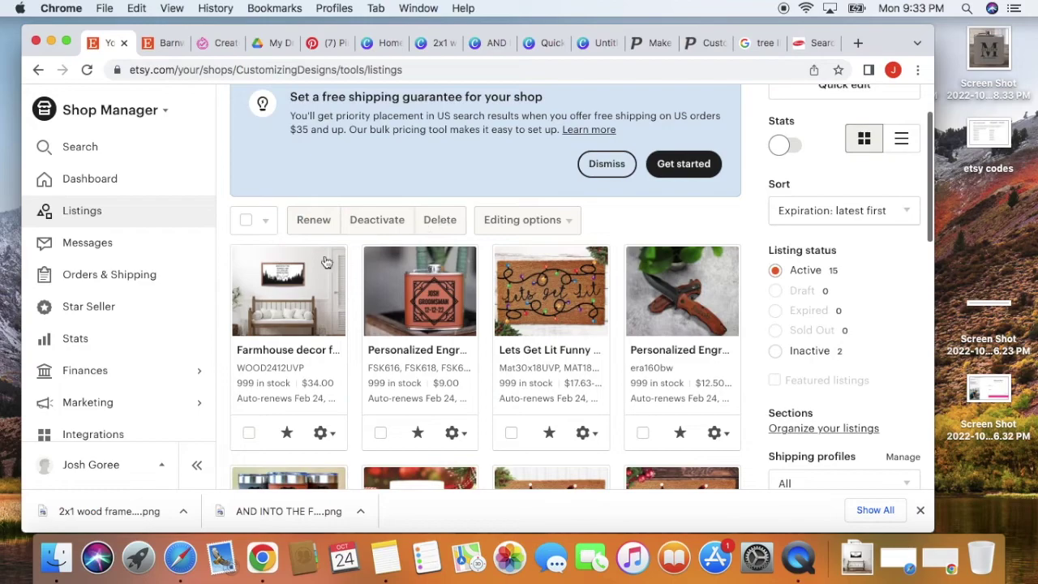
pyautogui.click(275, 280)
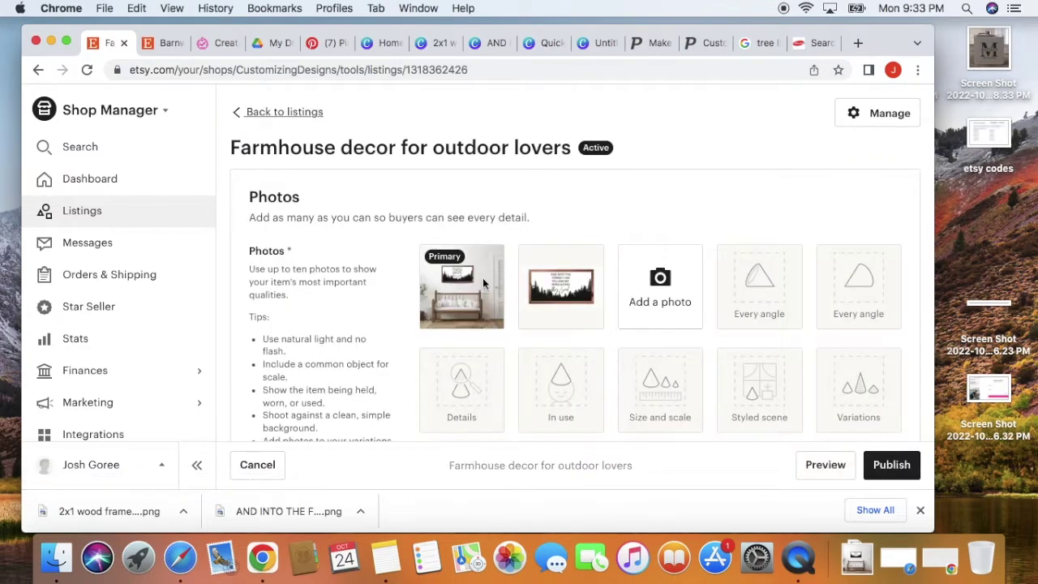
# - Begin adjusting the listing's thumbnail, zooming in on the framed sign and centering it in the crop
pyautogui.scroll(-4, 494, 255)
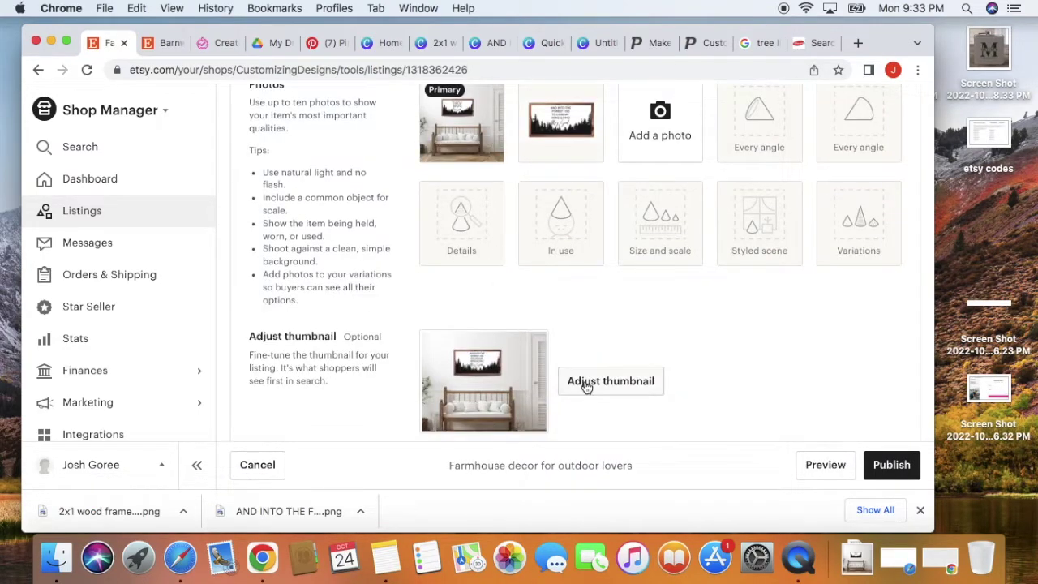
pyautogui.click(611, 381)
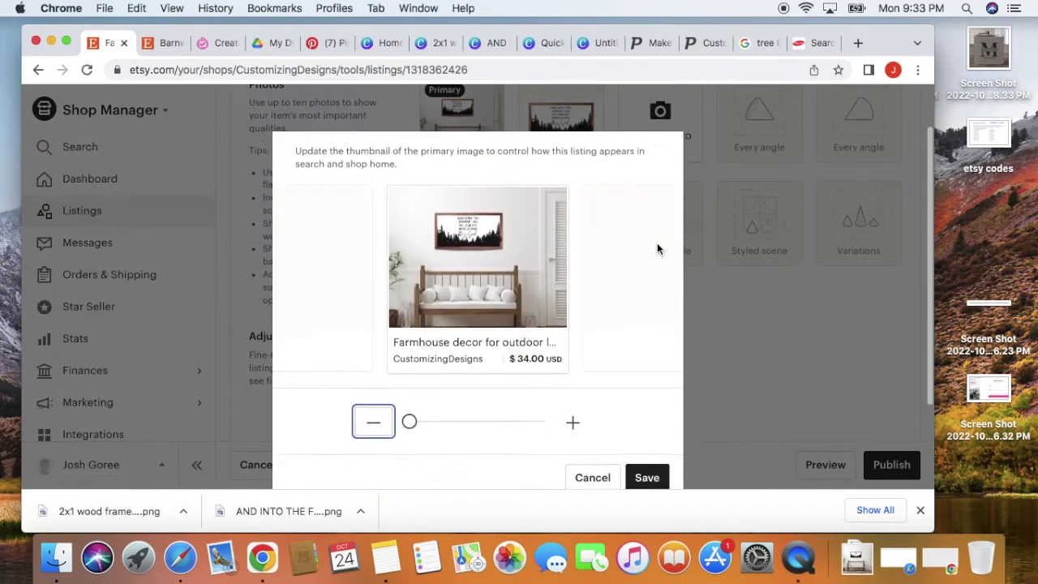
pyautogui.moveTo(412, 414); pyautogui.dragTo(522, 414)
pyautogui.moveTo(512, 283); pyautogui.dragTo(449, 232)
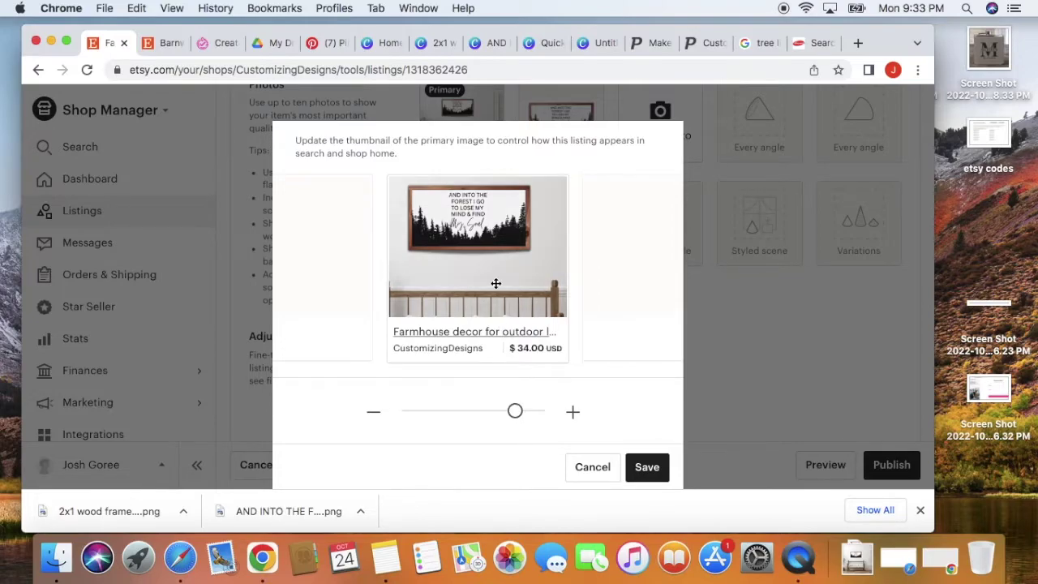
pyautogui.moveTo(495, 283); pyautogui.dragTo(483, 283)
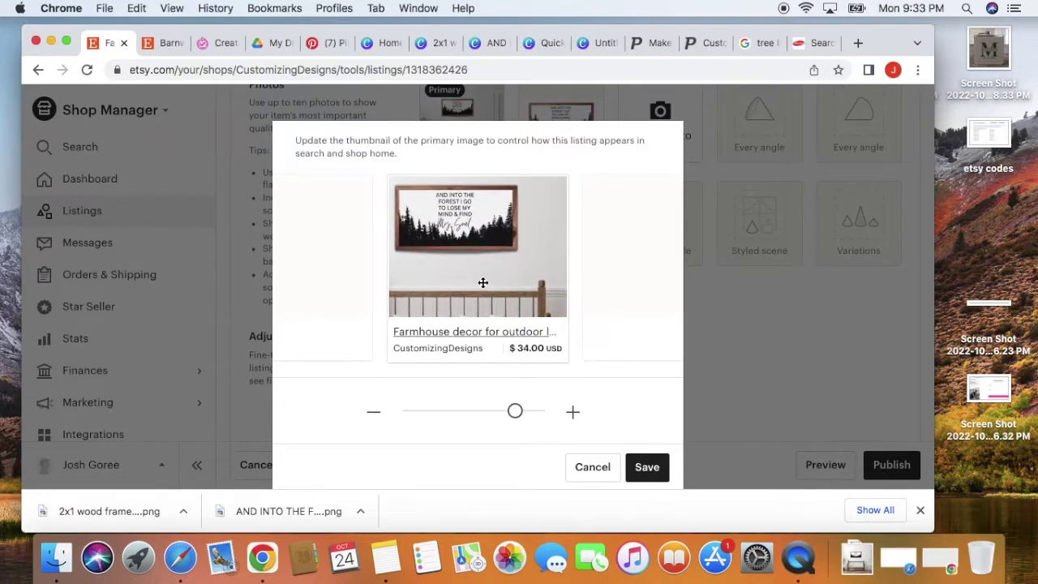
pyautogui.moveTo(458, 232); pyautogui.dragTo(478, 261)
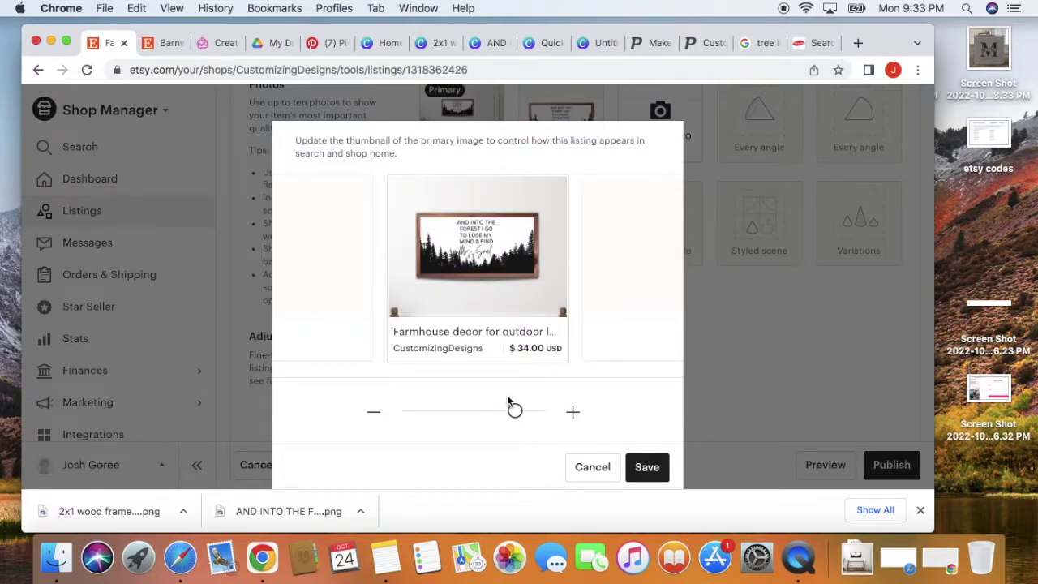
# - Try a closer thumbnail zoom, reduce it so the bench's backrest shows, and recenter the framed sign
pyautogui.moveTo(516, 412); pyautogui.dragTo(540, 412)
pyautogui.moveTo(538, 285)
pyautogui.mouseDown()
pyautogui.moveTo(515, 260)
pyautogui.moveTo(524, 273)
pyautogui.mouseUp()
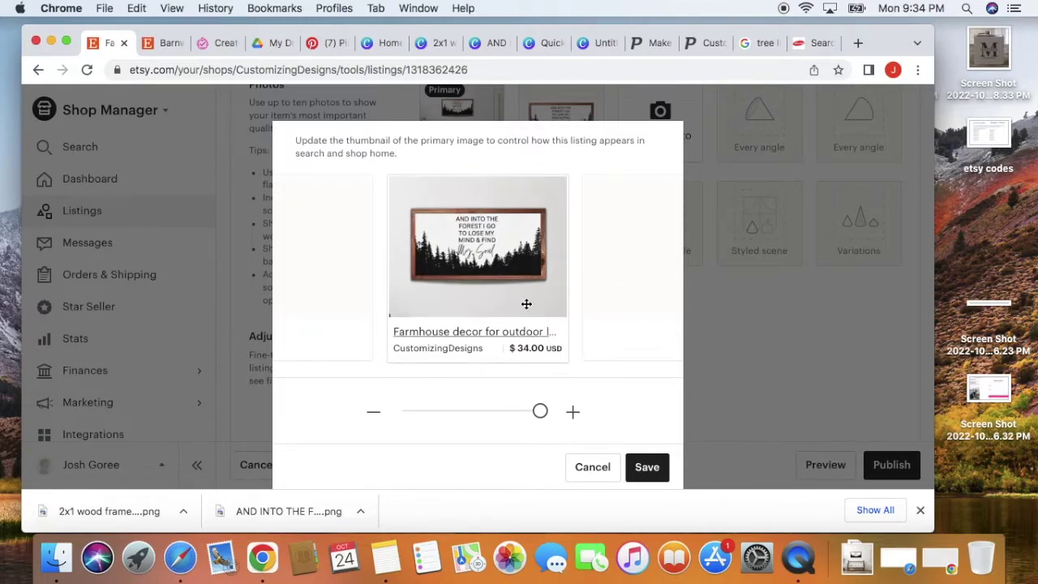
pyautogui.moveTo(538, 413); pyautogui.dragTo(505, 412)
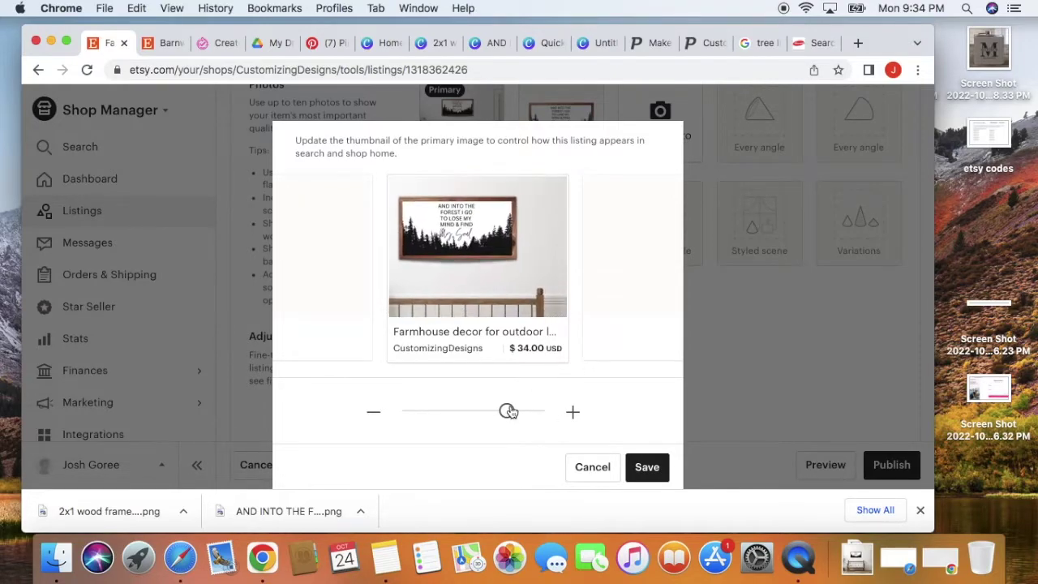
pyautogui.moveTo(525, 262)
pyautogui.mouseDown()
pyautogui.moveTo(549, 274)
pyautogui.moveTo(524, 262)
pyautogui.moveTo(536, 271)
pyautogui.moveTo(539, 262)
pyautogui.moveTo(526, 267)
pyautogui.mouseUp()
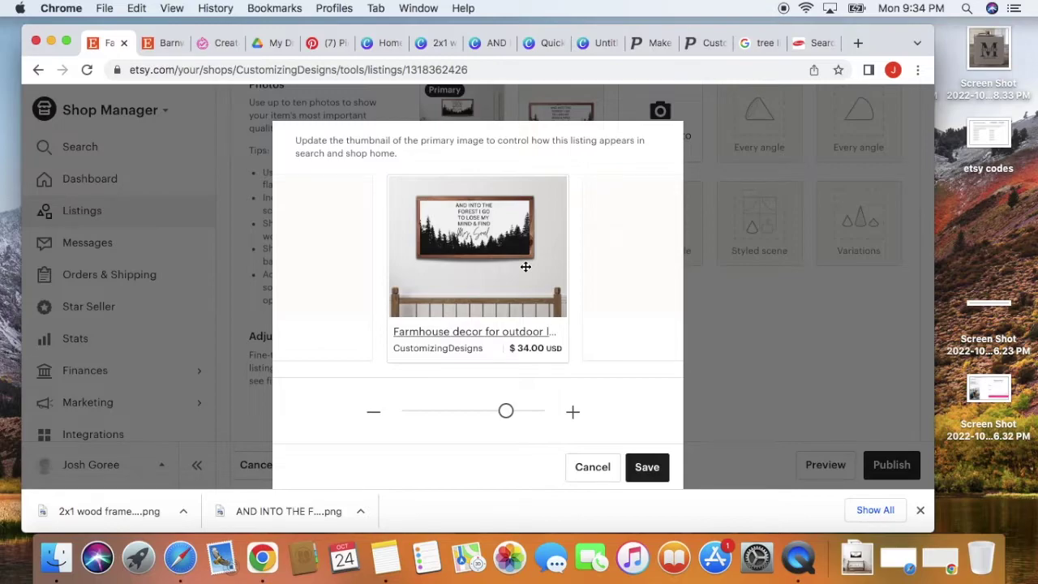
pyautogui.moveTo(497, 231); pyautogui.dragTo(497, 238)
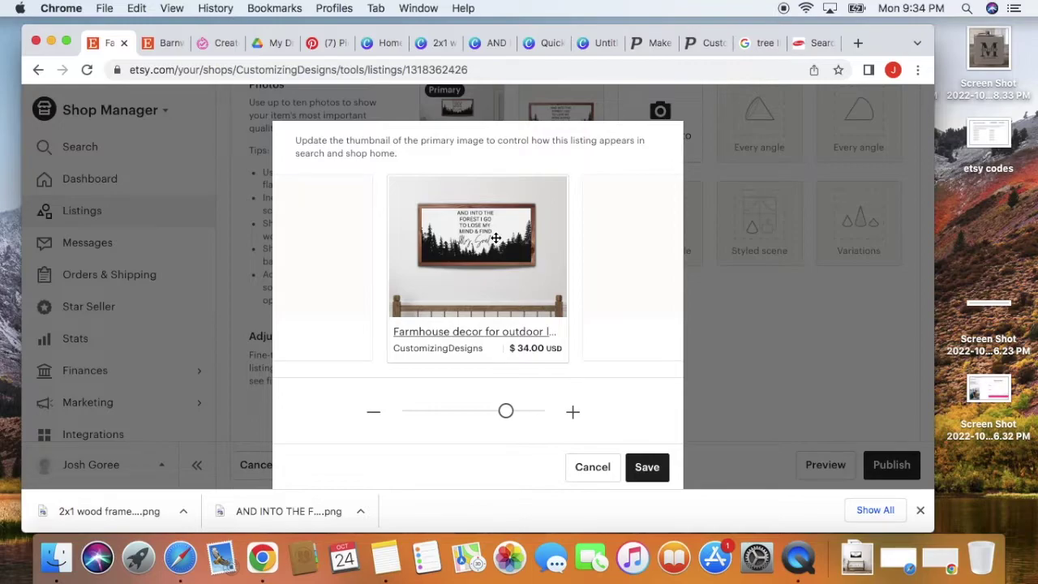
pyautogui.moveTo(496, 238)
pyautogui.mouseDown()
pyautogui.moveTo(484, 224)
pyautogui.moveTo(495, 235)
pyautogui.mouseUp()
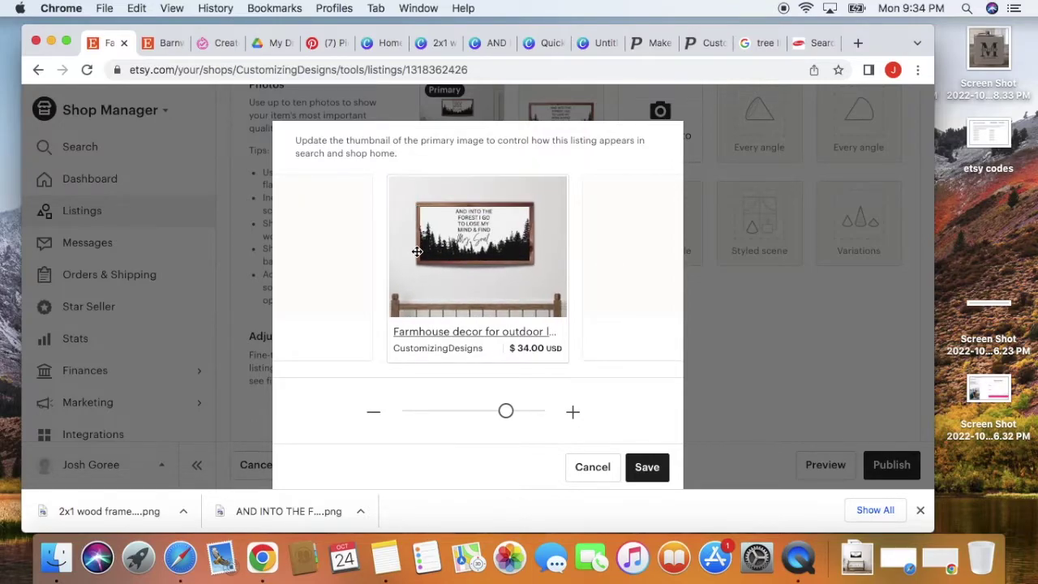
# - Shift the framed sign toward the thumbnail's upper-left corner and discard the thumbnail adjustment
pyautogui.moveTo(495, 231); pyautogui.dragTo(438, 148)
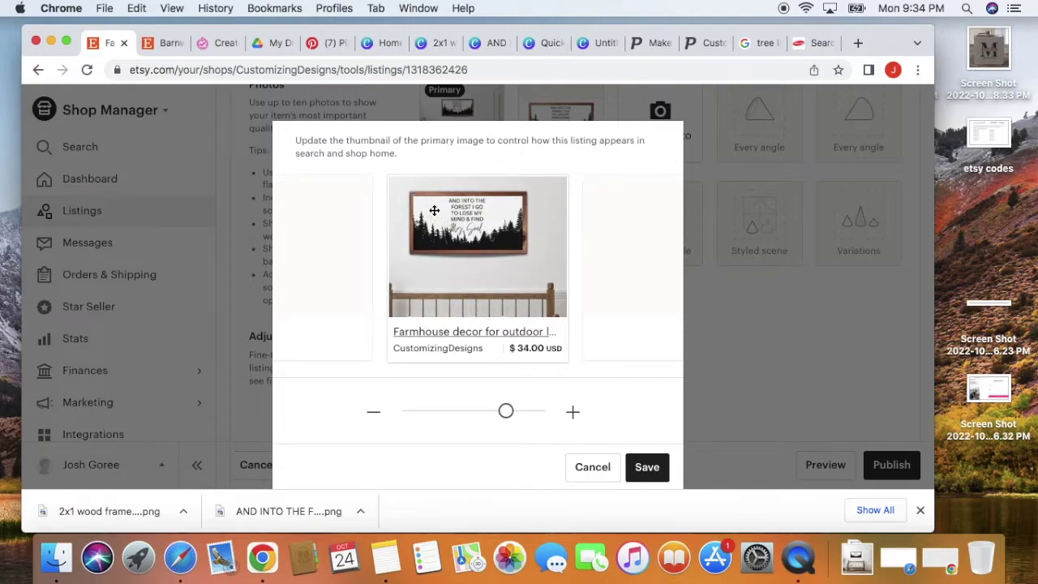
pyautogui.moveTo(485, 233)
pyautogui.mouseDown()
pyautogui.moveTo(472, 234)
pyautogui.moveTo(511, 234)
pyautogui.moveTo(478, 281)
pyautogui.moveTo(518, 286)
pyautogui.moveTo(507, 274)
pyautogui.moveTo(512, 234)
pyautogui.moveTo(507, 287)
pyautogui.moveTo(490, 285)
pyautogui.moveTo(469, 225)
pyautogui.moveTo(524, 237)
pyautogui.moveTo(519, 291)
pyautogui.moveTo(479, 286)
pyautogui.moveTo(472, 229)
pyautogui.mouseUp()
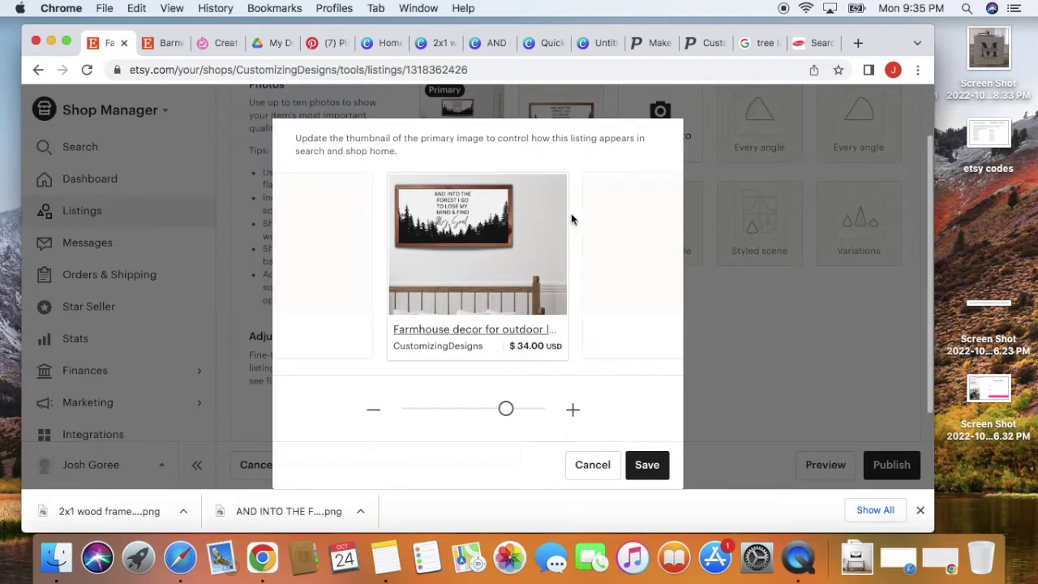
pyautogui.scroll(-3, 591, 227)
pyautogui.scroll(2, 610, 283)
pyautogui.click(593, 423)
# - Review the farmhouse decor listing's photos, listing details, variations and shipping options
pyautogui.scroll(2, 470, 190)
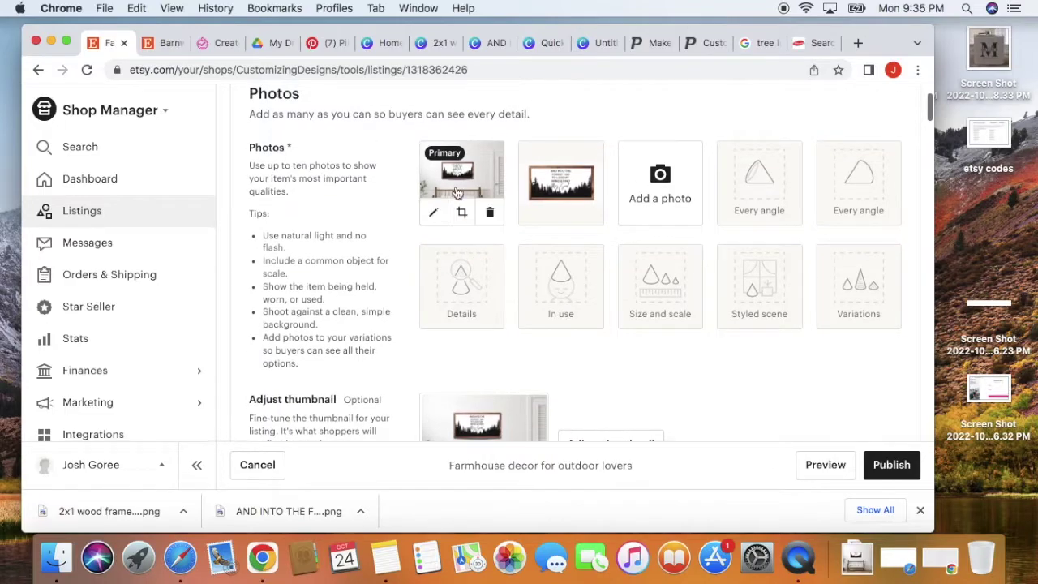
pyautogui.scroll(-10, 533, 146)
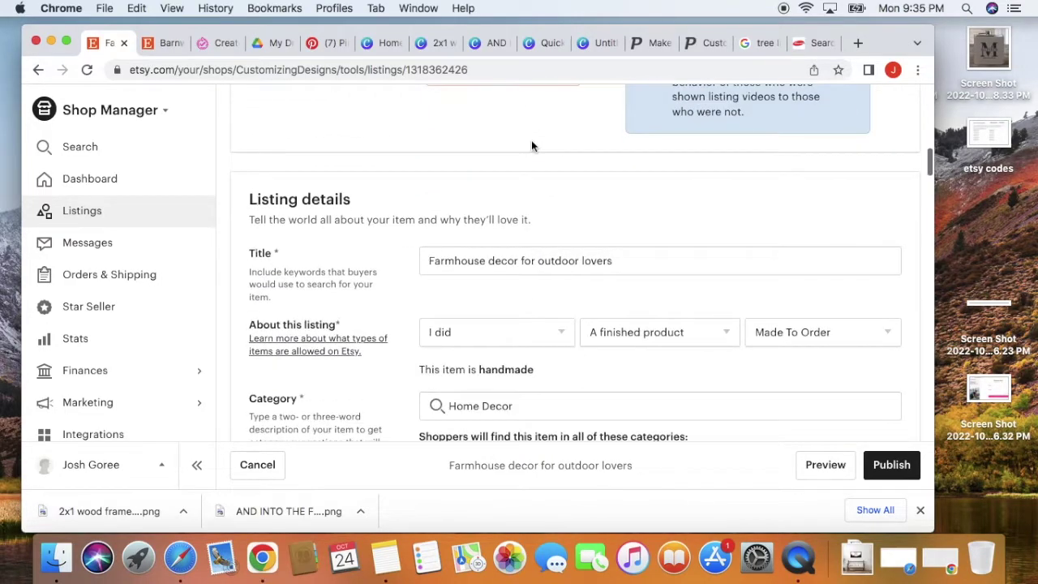
pyautogui.scroll(-15, 651, 271)
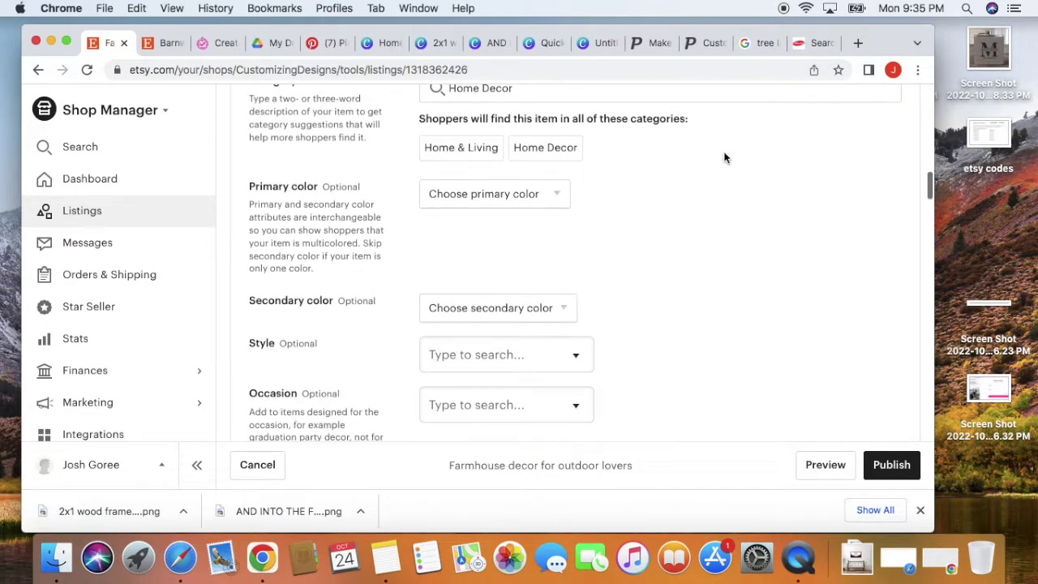
pyautogui.scroll(-20, 726, 159)
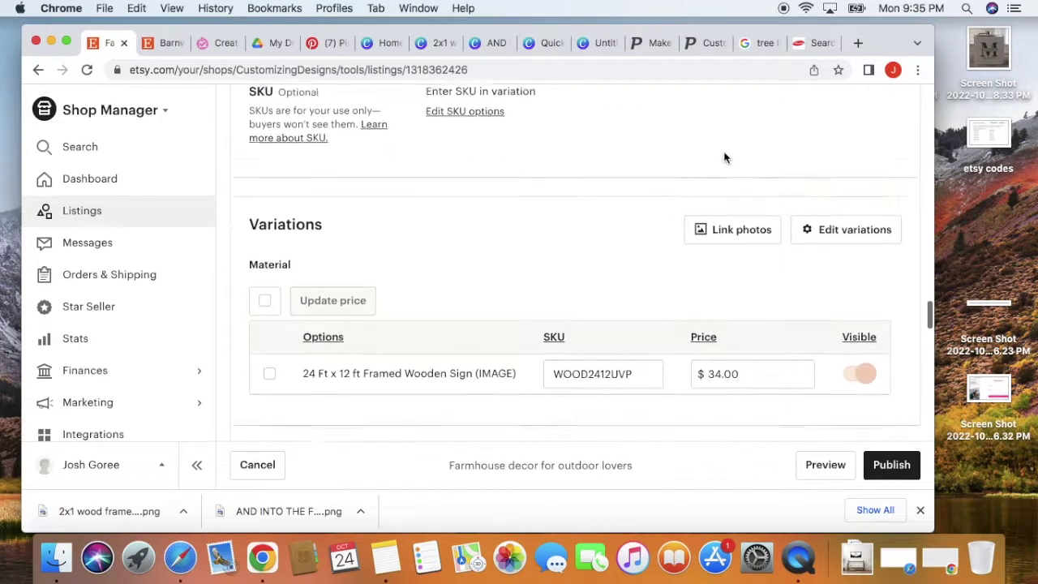
pyautogui.scroll(-2, 726, 157)
pyautogui.scroll(2, 725, 157)
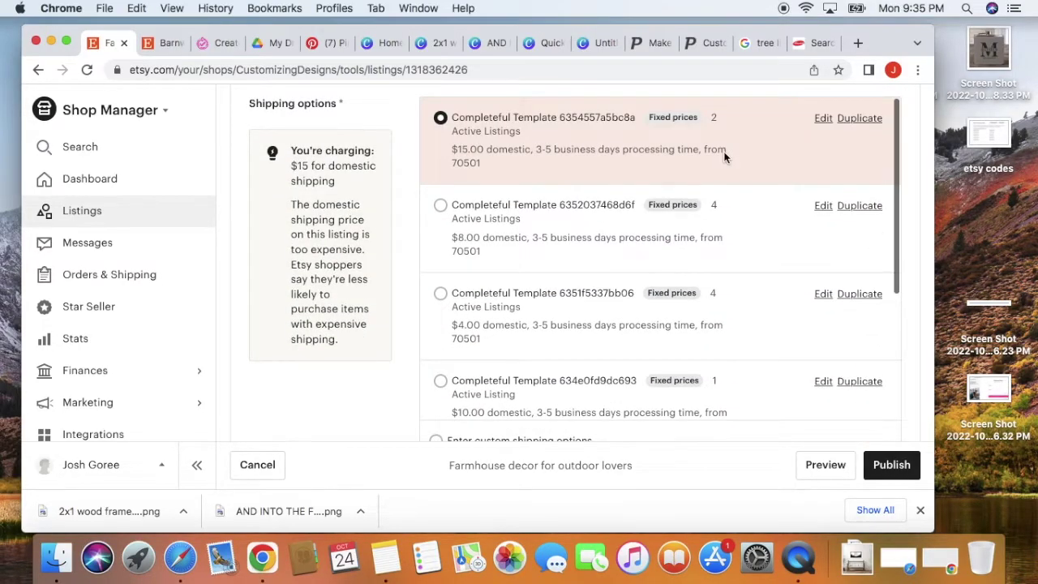
pyautogui.scroll(20, 644, 226)
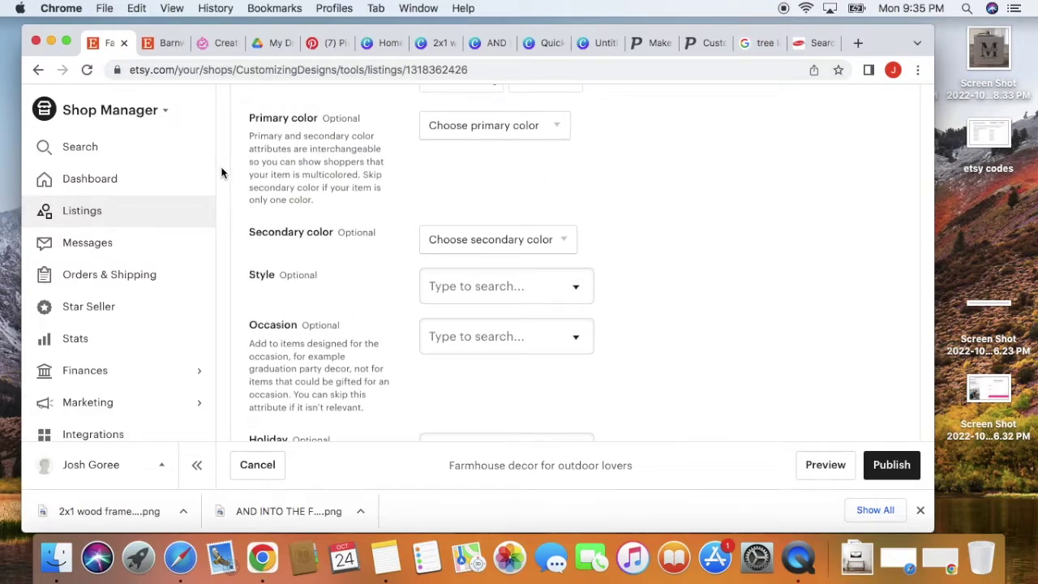
# - Leave the listing without saving and view the fourth photo of the "Personalized Engraved Pocket Knife For Groomsmen Gifts" listing enlarged
pyautogui.click(88, 212)
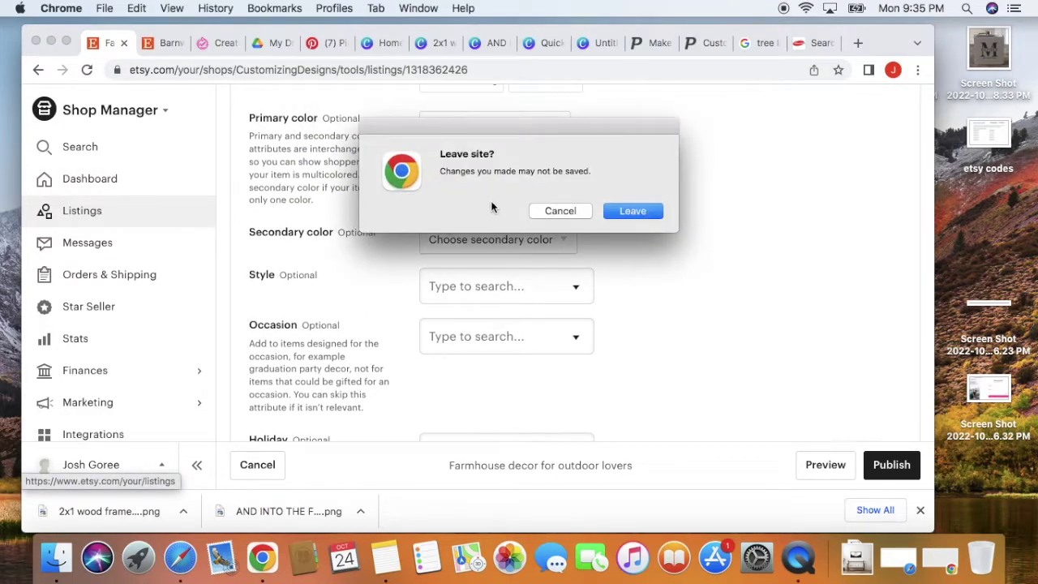
pyautogui.click(627, 211)
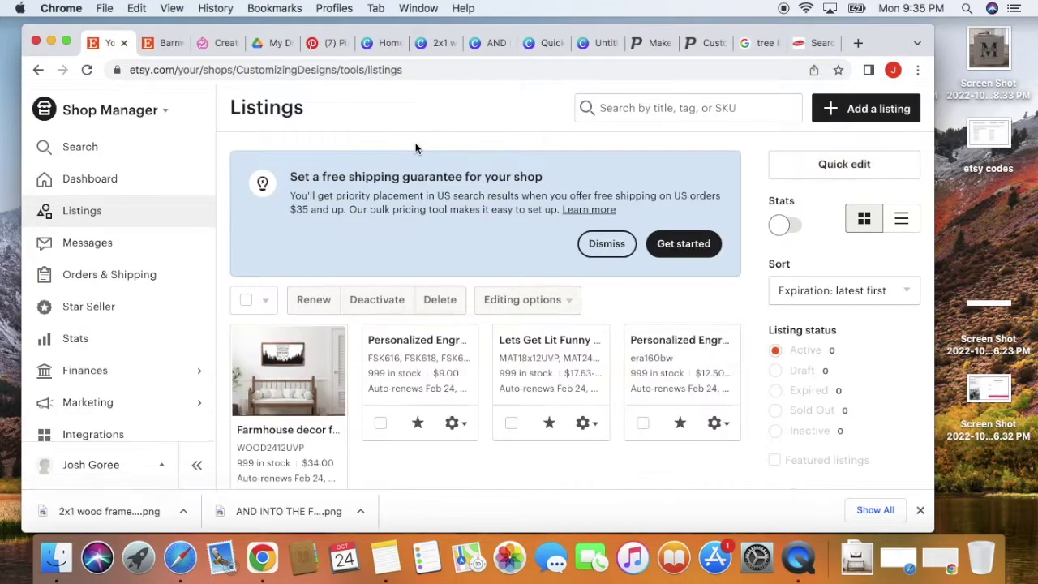
pyautogui.scroll(-6, 417, 149)
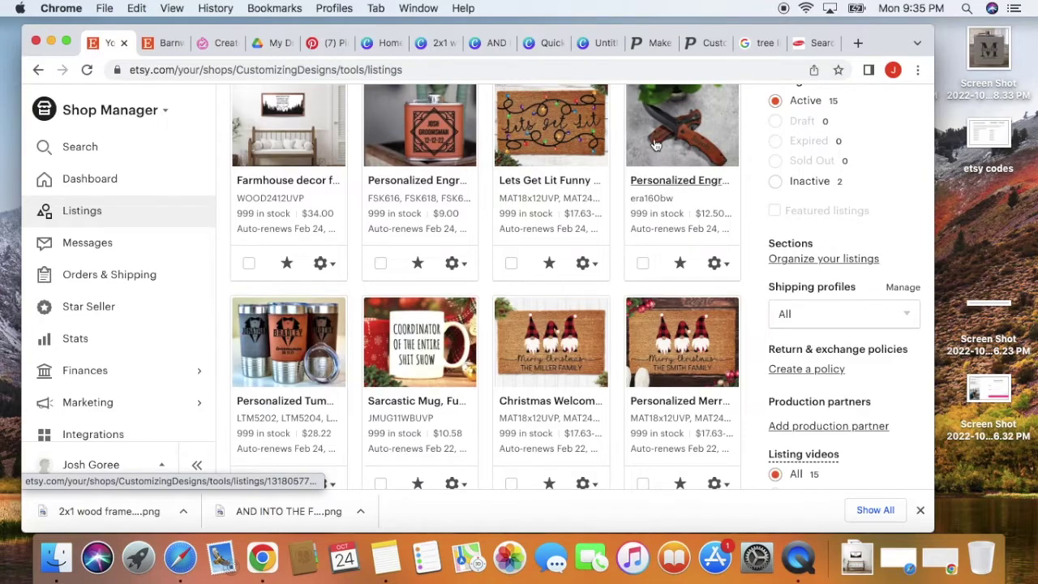
pyautogui.click(685, 142)
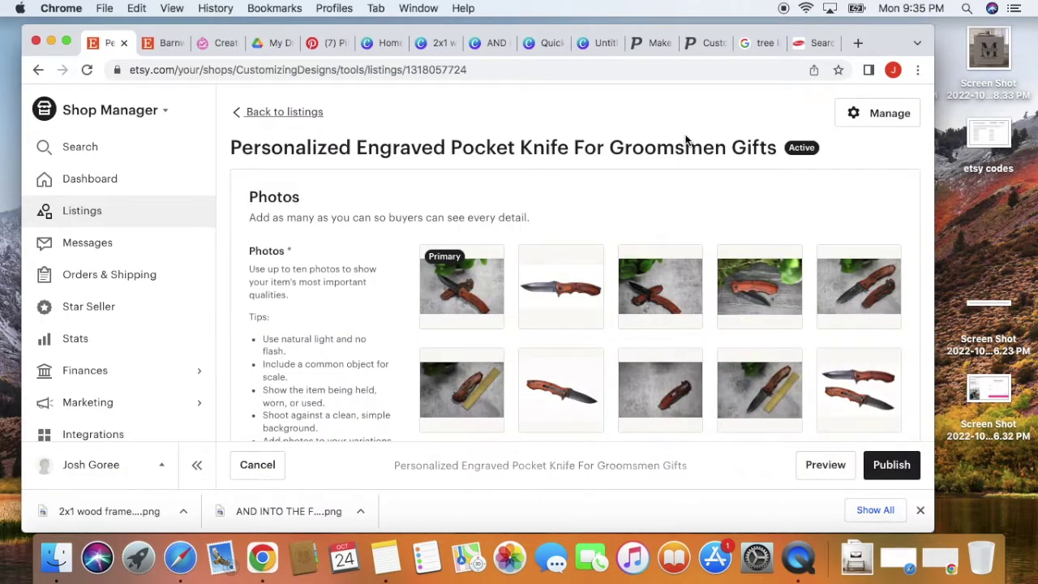
pyautogui.click(748, 284)
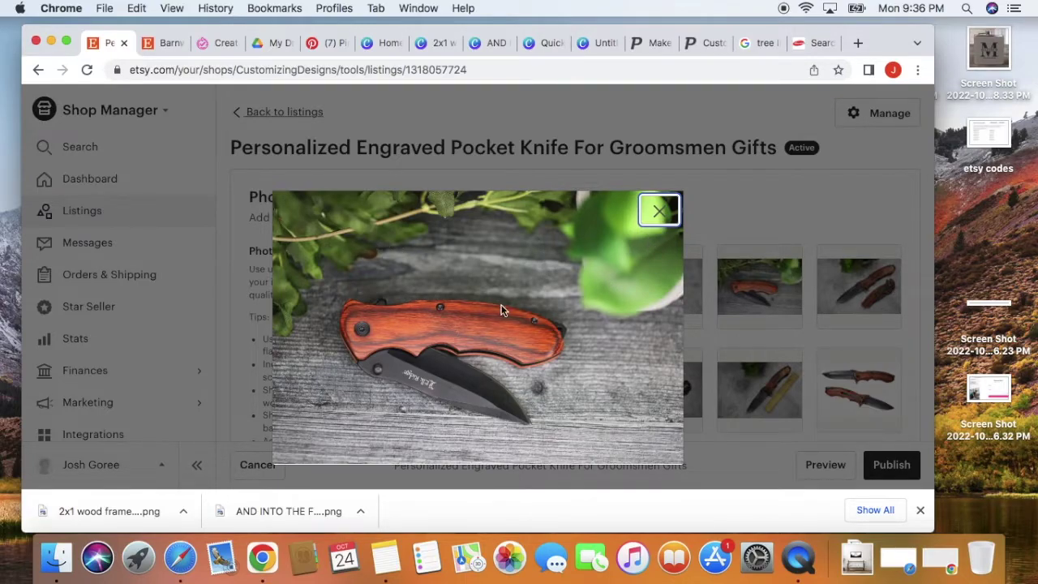
pyautogui.click(660, 212)
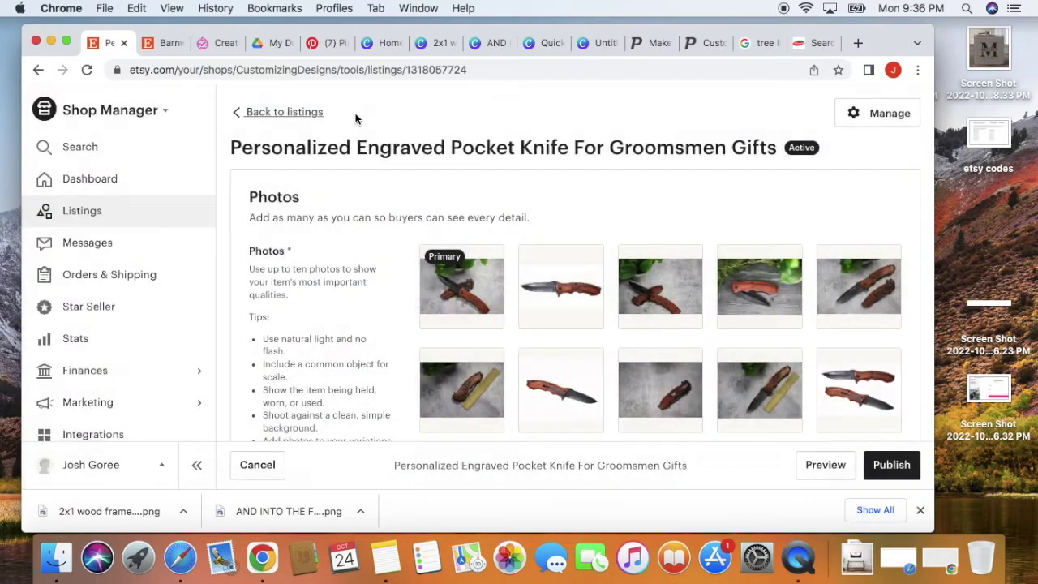
# - Search the Etsy marketplace for "personalized knives" from the open BarnwoodUSA product page
pyautogui.click(172, 42)
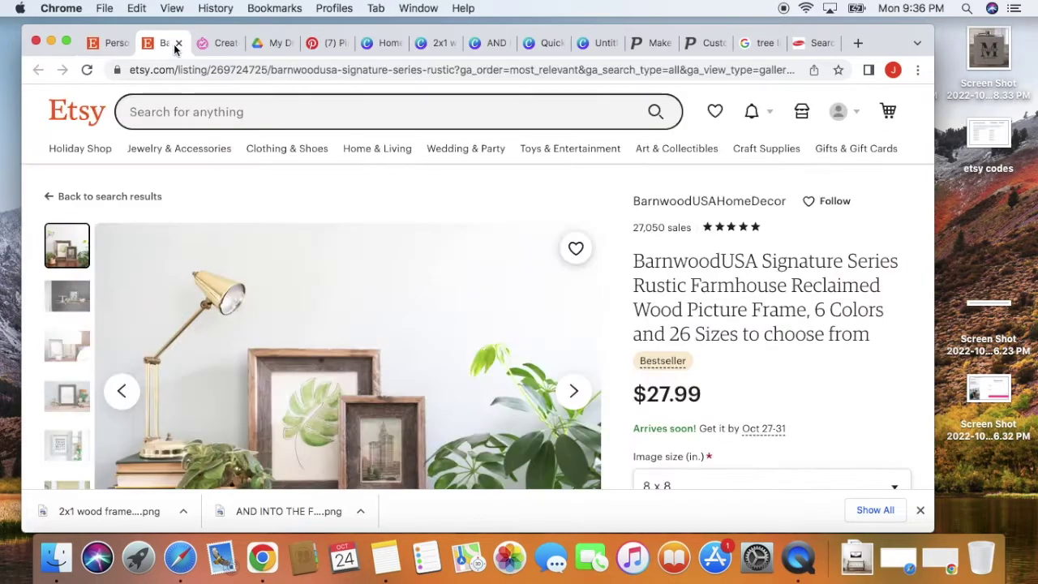
pyautogui.click(292, 114)
pyautogui.write('personalized')
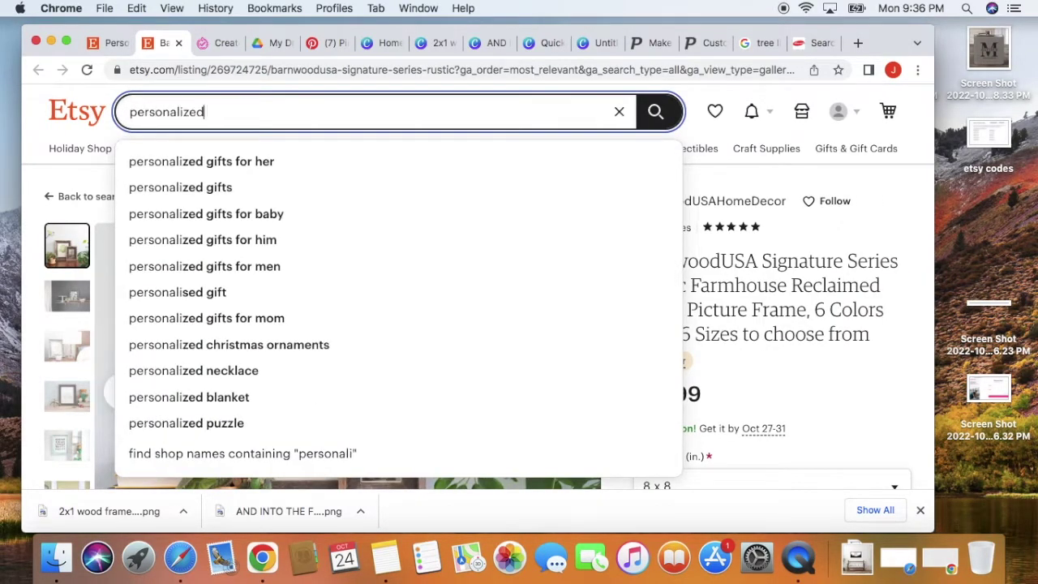
pyautogui.write(' knives')
pyautogui.press('Return')
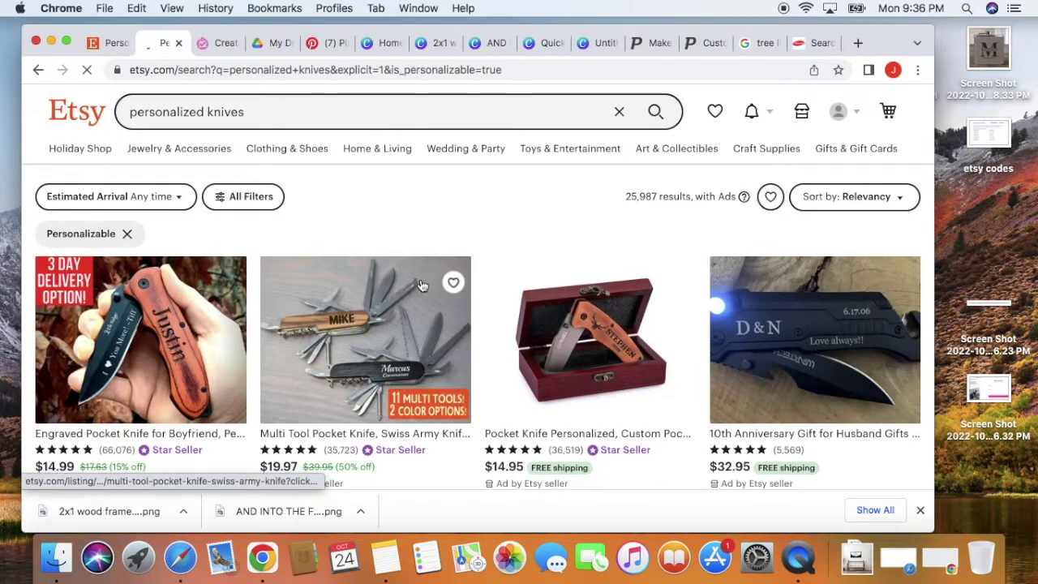
# - Examine the product photos, prices and sale offers across the "personalized knives" search results
pyautogui.scroll(-2, 422, 285)
pyautogui.scroll(-10, 422, 286)
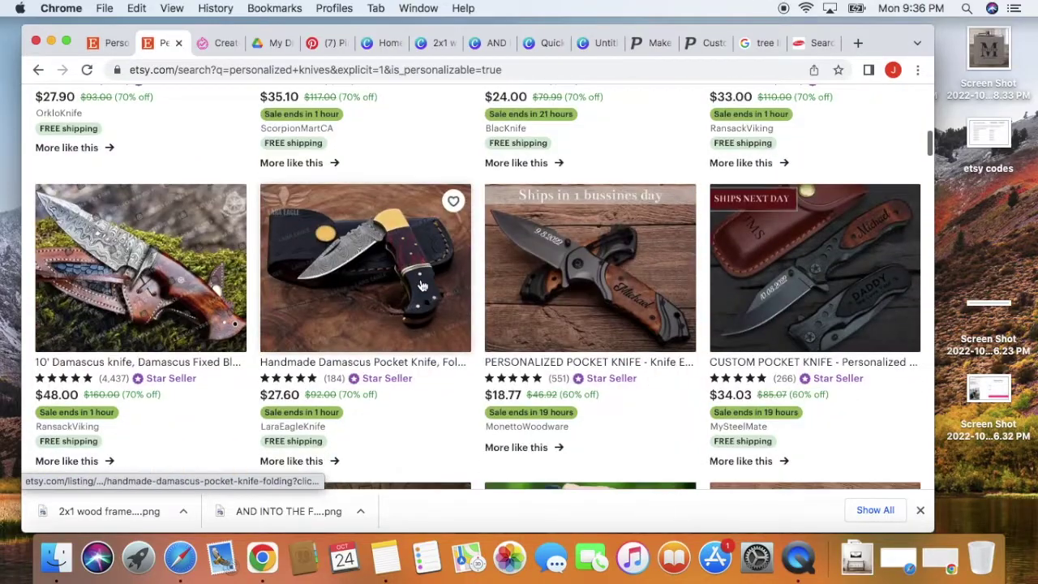
pyautogui.scroll(12, 422, 286)
pyautogui.scroll(-3, 422, 285)
pyautogui.scroll(-10, 422, 286)
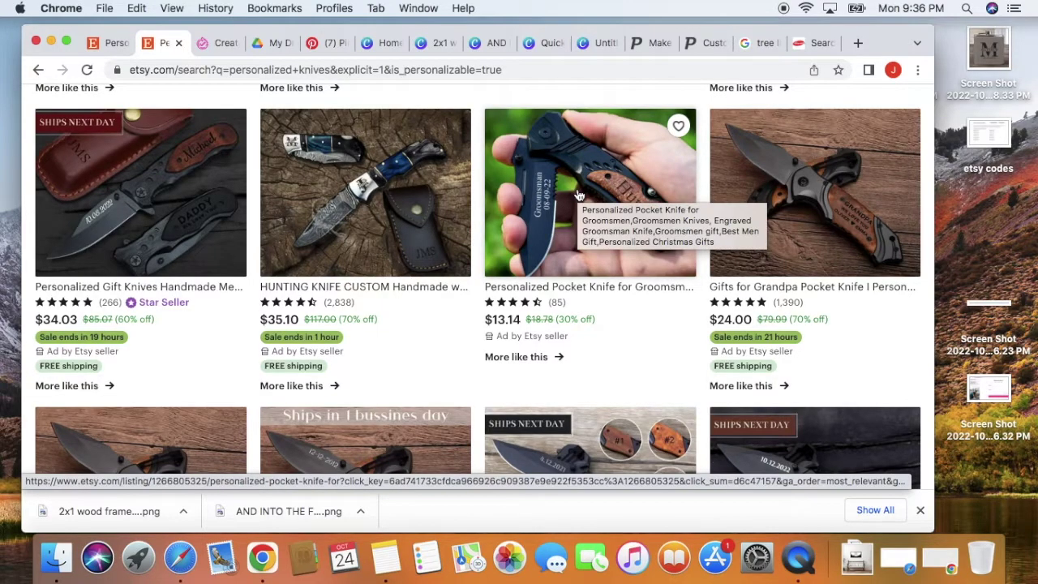
pyautogui.scroll(1, 474, 199)
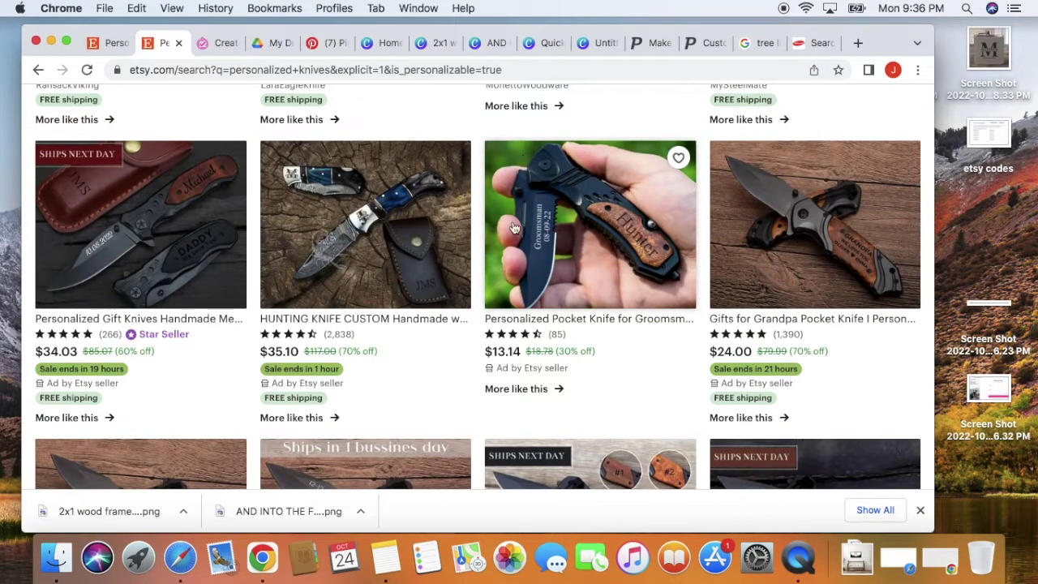
pyautogui.scroll(-6, 509, 202)
pyautogui.scroll(-15, 513, 283)
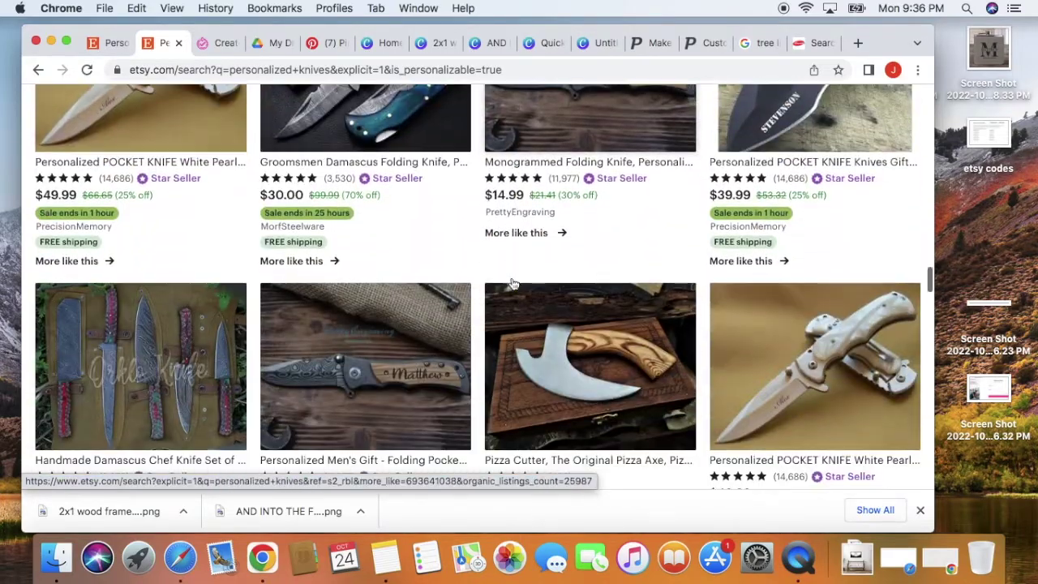
pyautogui.scroll(-10, 513, 284)
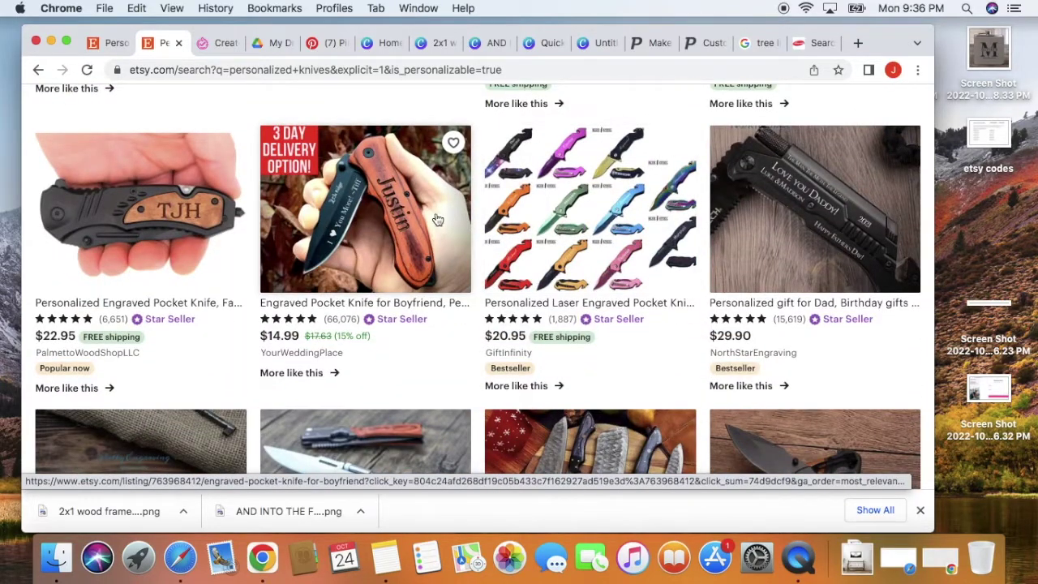
pyautogui.scroll(-10, 644, 249)
pyautogui.scroll(1, 645, 248)
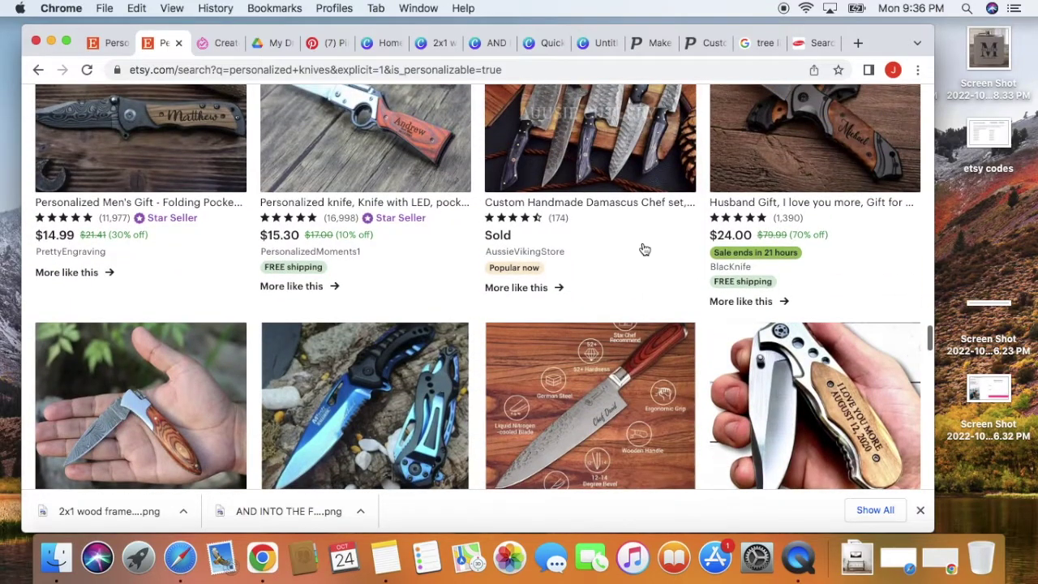
pyautogui.scroll(-3, 667, 281)
pyautogui.scroll(-5, 685, 285)
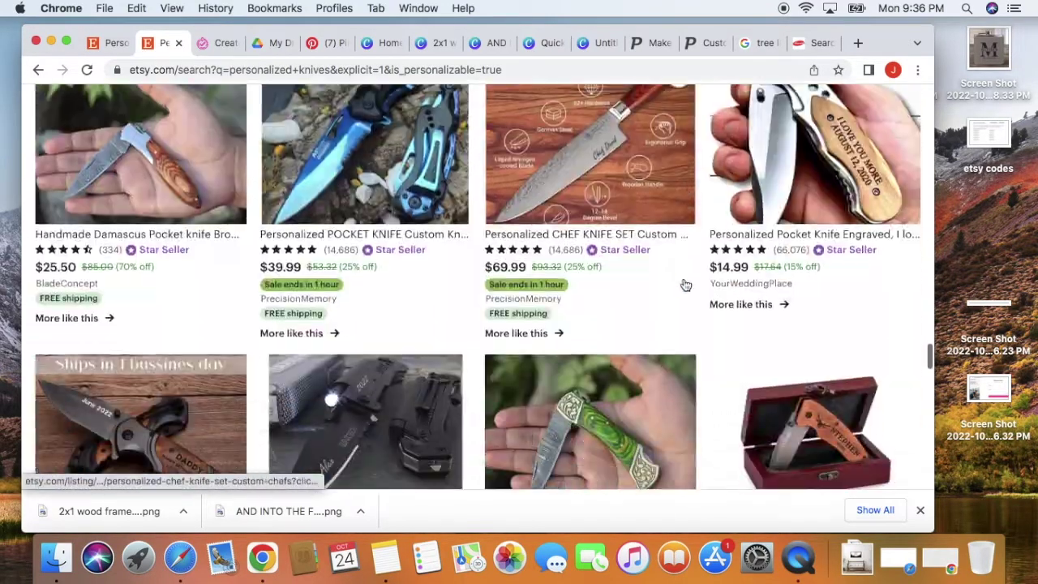
pyautogui.scroll(10, 686, 285)
pyautogui.scroll(5, 685, 285)
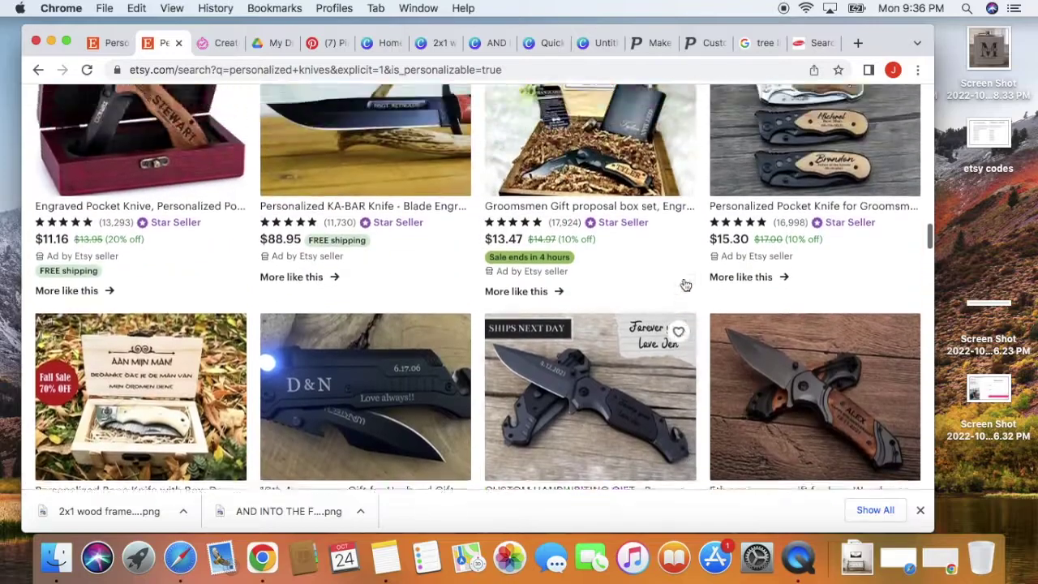
pyautogui.scroll(-3, 693, 288)
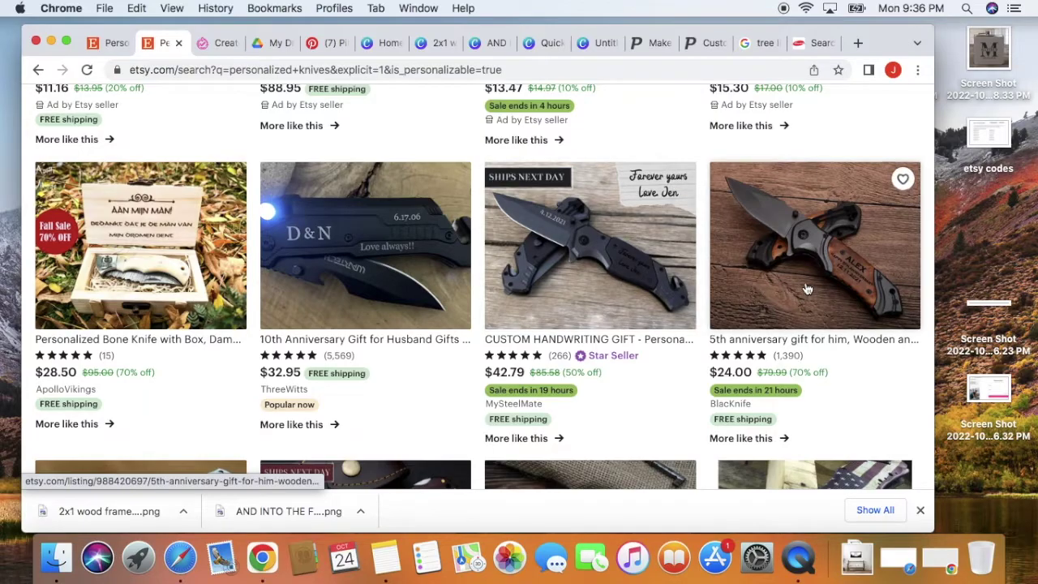
pyautogui.scroll(3, 831, 270)
pyautogui.scroll(-4, 828, 235)
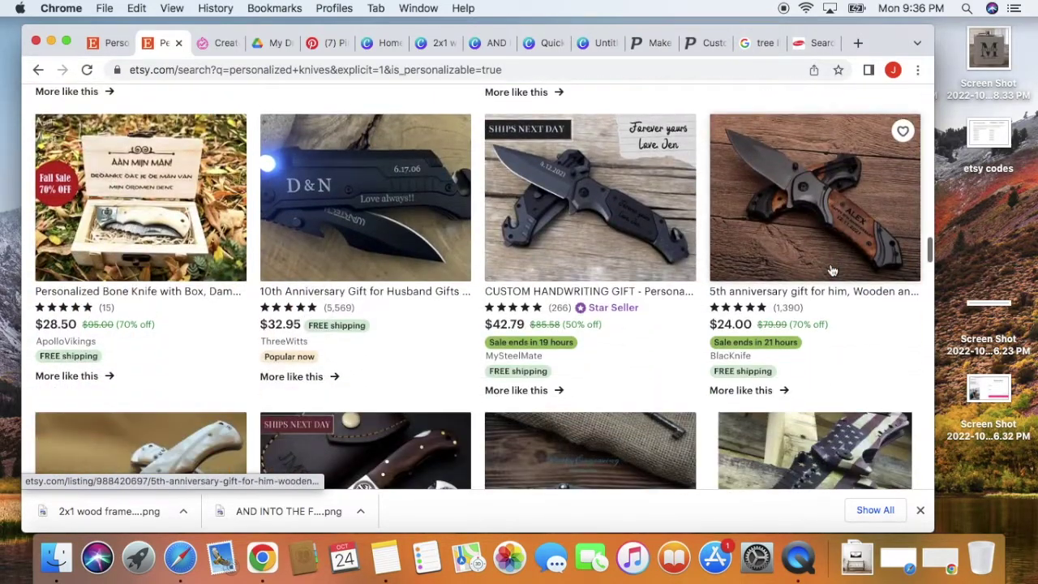
pyautogui.scroll(-6, 827, 218)
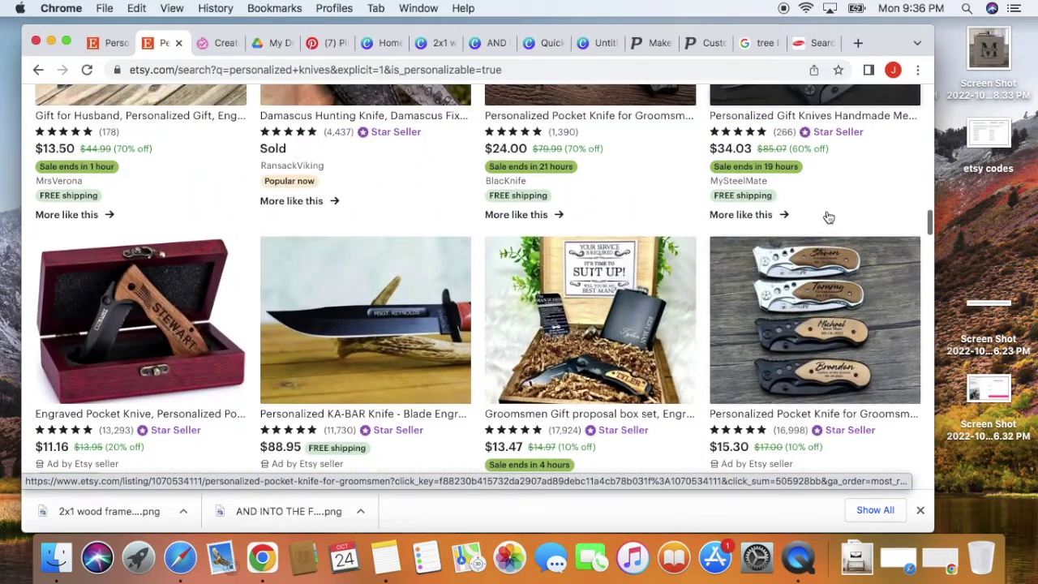
pyautogui.scroll(5, 828, 217)
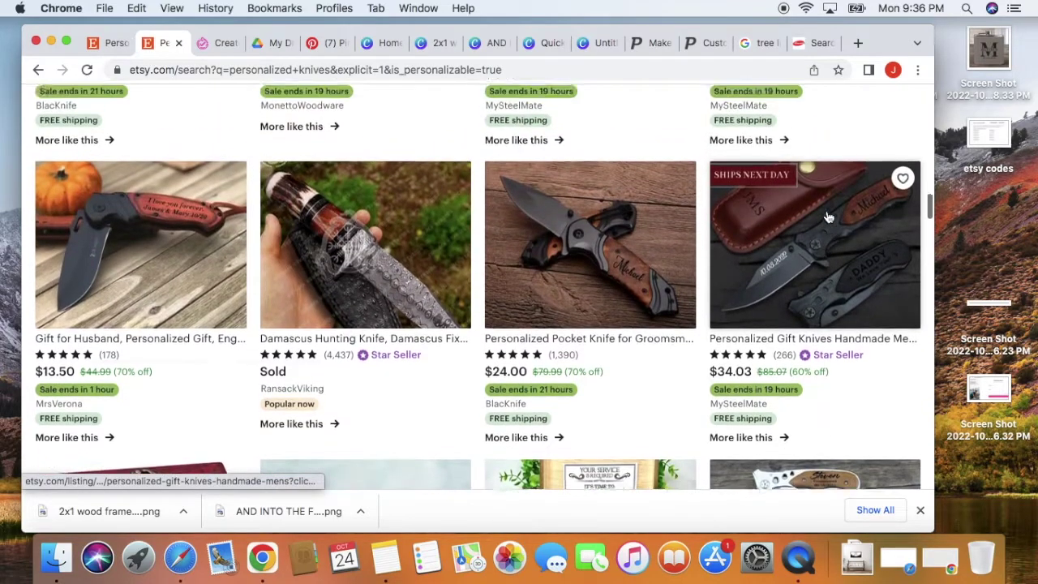
pyautogui.scroll(8, 829, 217)
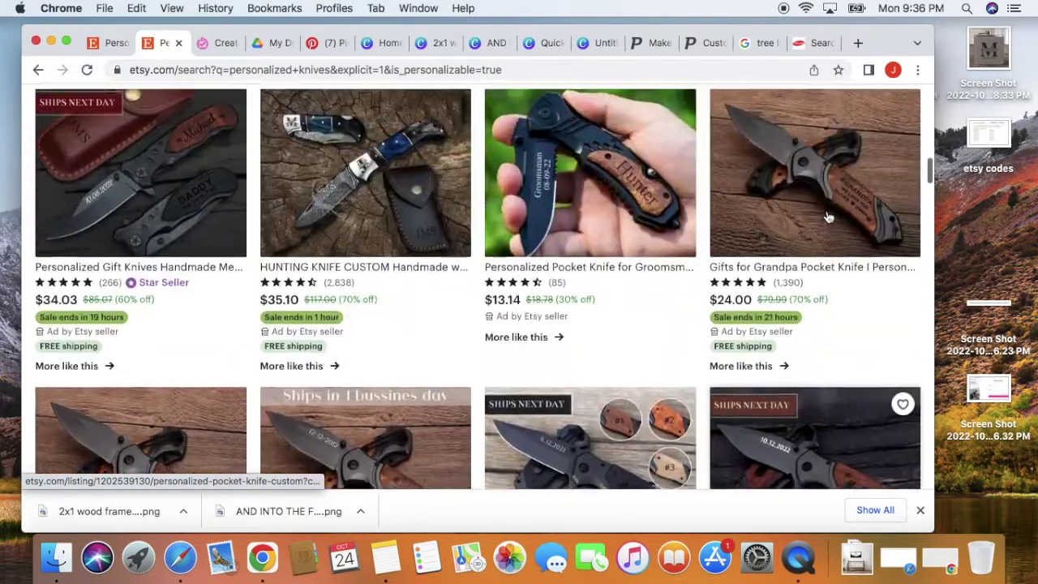
pyautogui.scroll(-2, 730, 250)
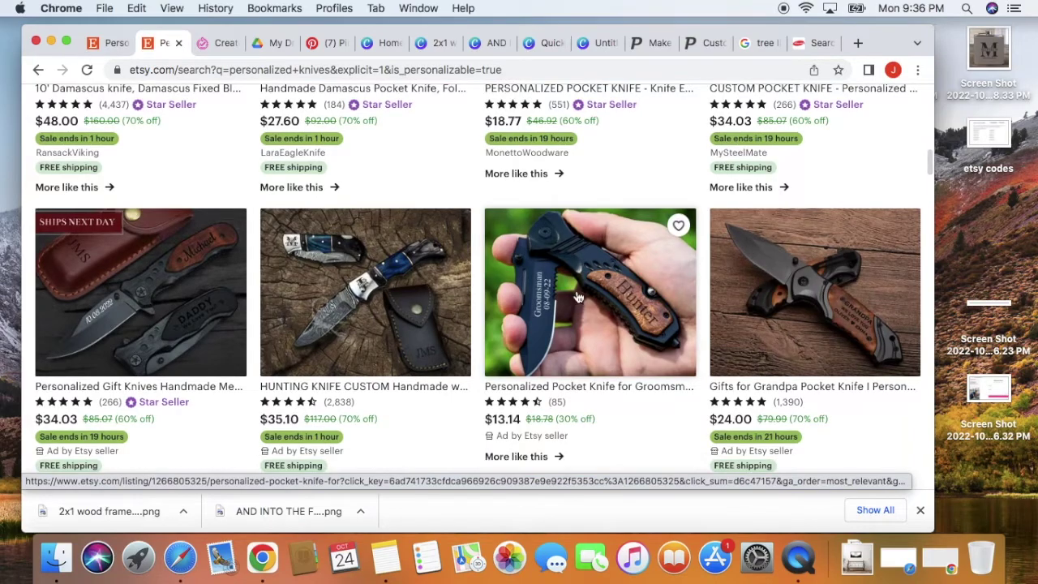
# - Open the RIAshopTDesigns "Personalized Pocket Knife for Groomsmen" listing and review its main photo, price and purchase options
pyautogui.click(558, 325)
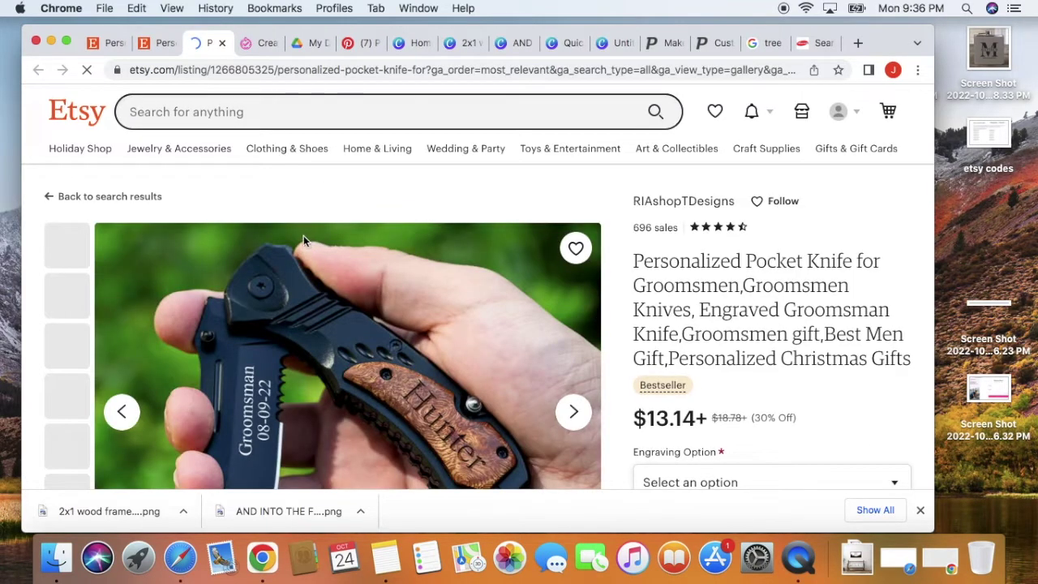
pyautogui.scroll(-1, 308, 280)
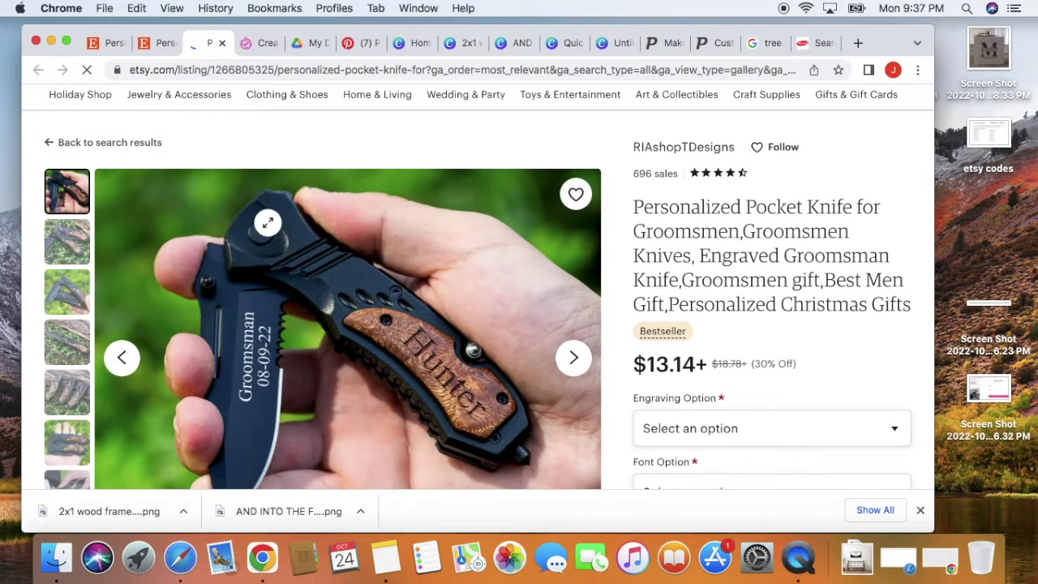
pyautogui.scroll(-4, 268, 222)
pyautogui.scroll(3, 349, 260)
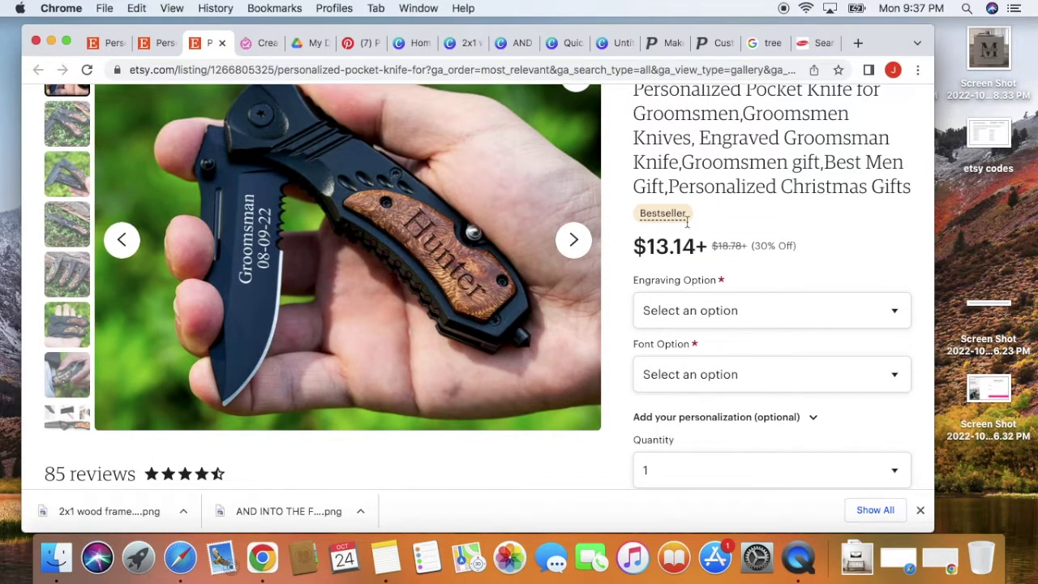
pyautogui.scroll(-1, 770, 198)
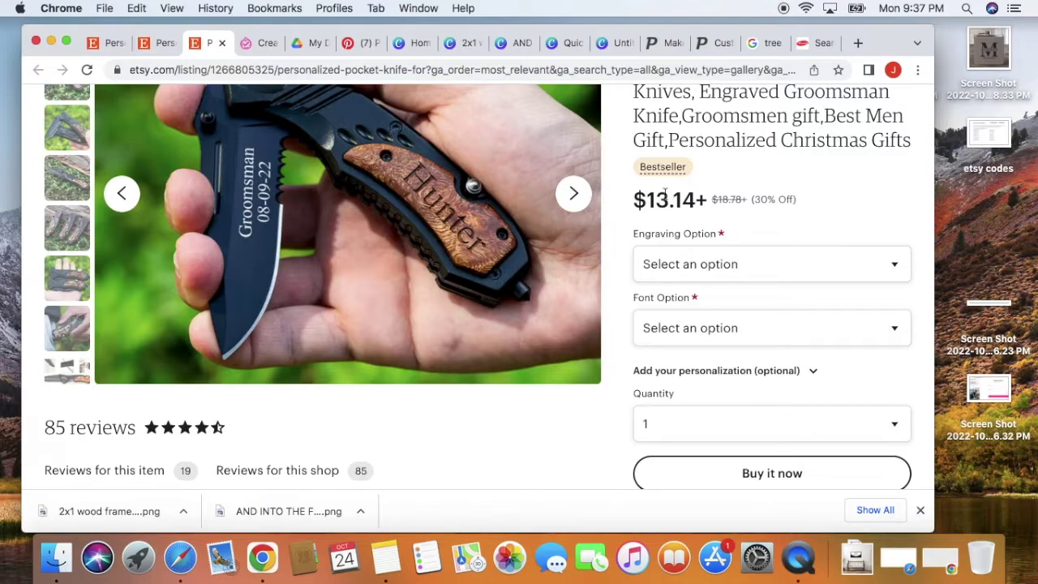
# - Check the listing's base price and choose Front as the engraving option
pyautogui.moveTo(650, 200); pyautogui.dragTo(710, 201)
pyautogui.click(765, 139)
pyautogui.click(764, 263)
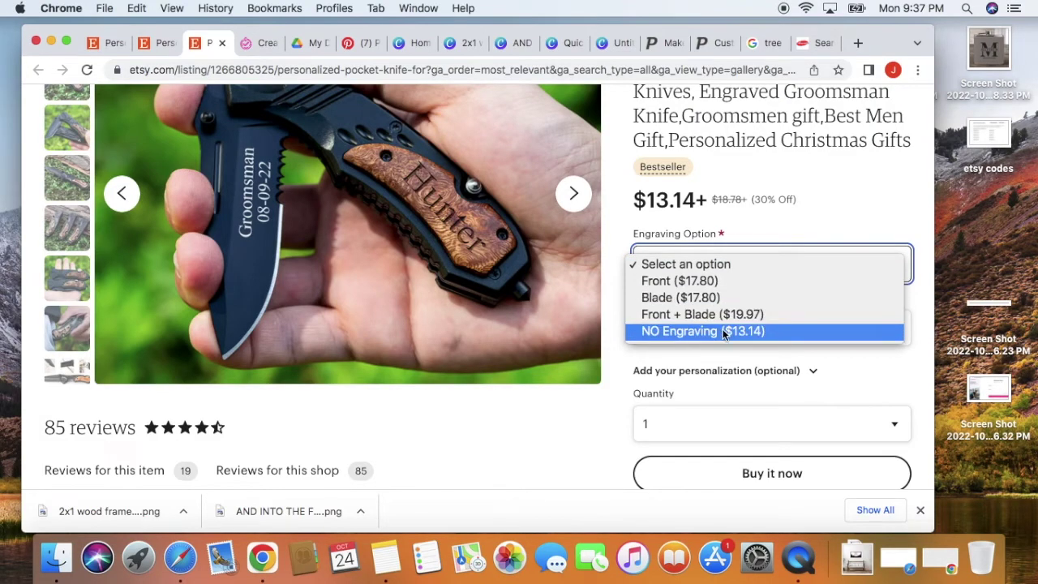
pyautogui.click(688, 288)
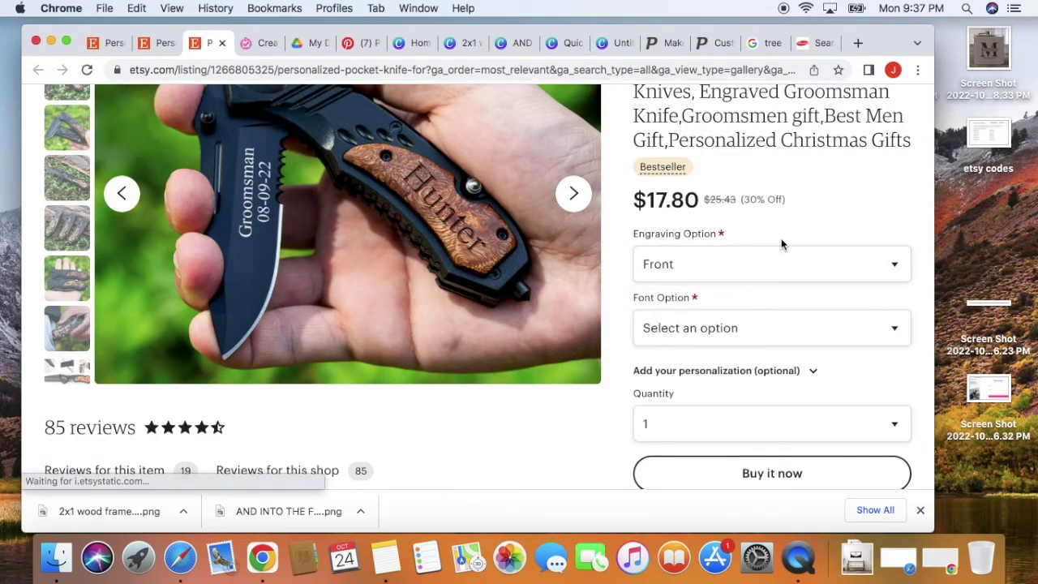
# - Examine the competing knife listing's main photo, title and sales information alongside the front-engraving price
pyautogui.scroll(3, 715, 199)
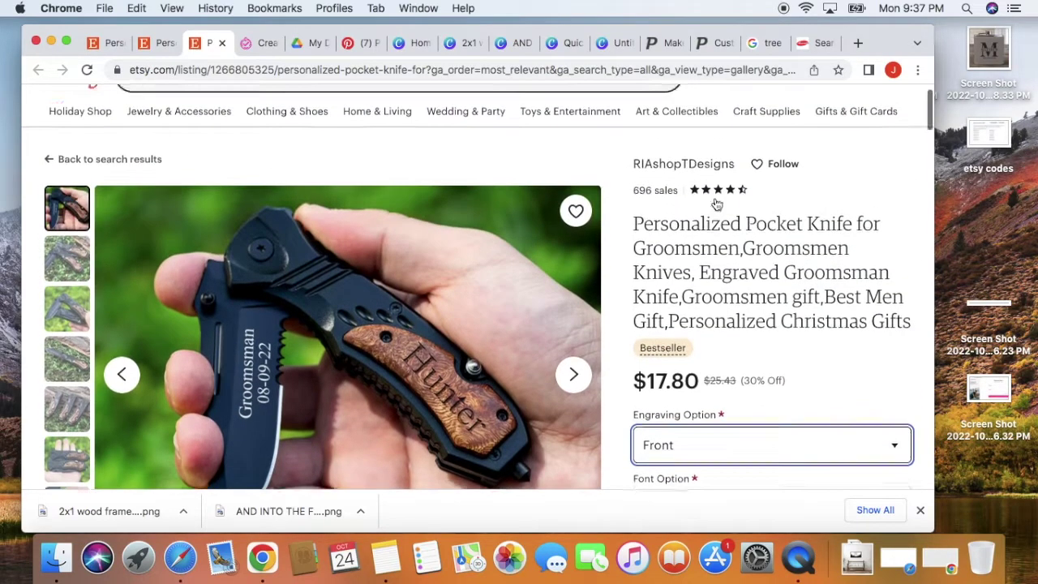
pyautogui.scroll(-2, 567, 244)
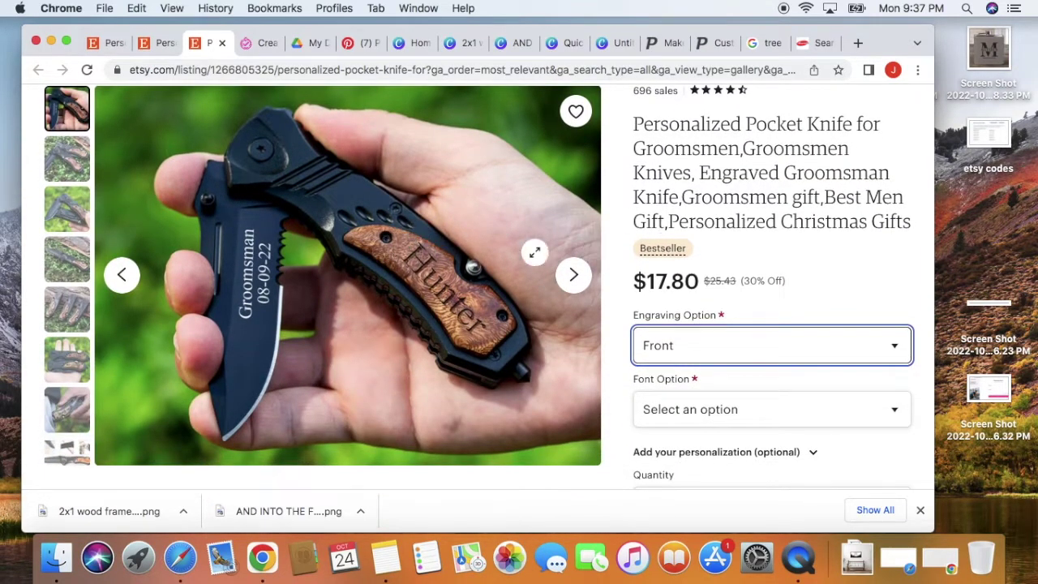
pyautogui.scroll(3, 823, 268)
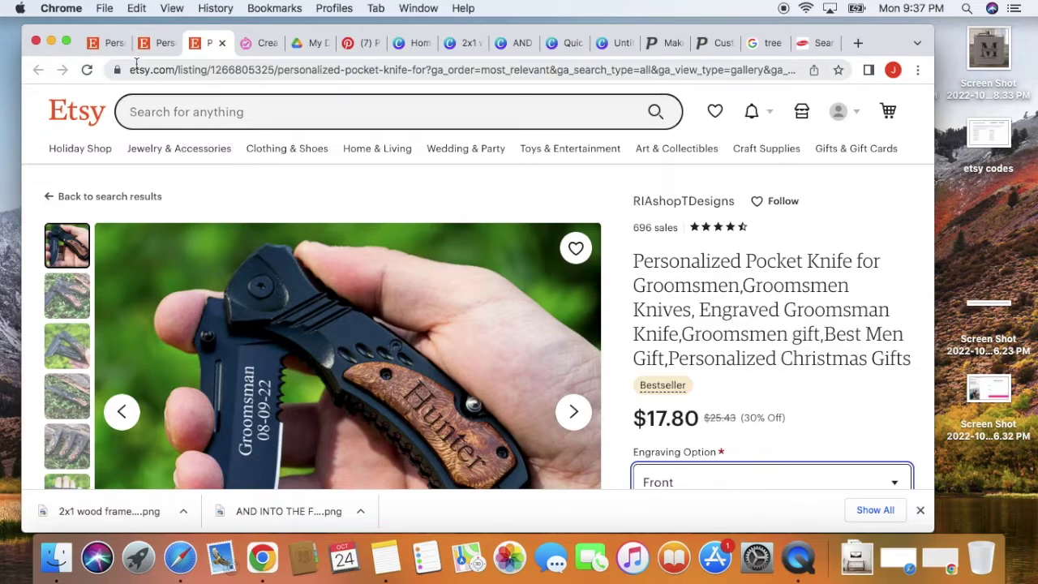
pyautogui.scroll(-5, 370, 278)
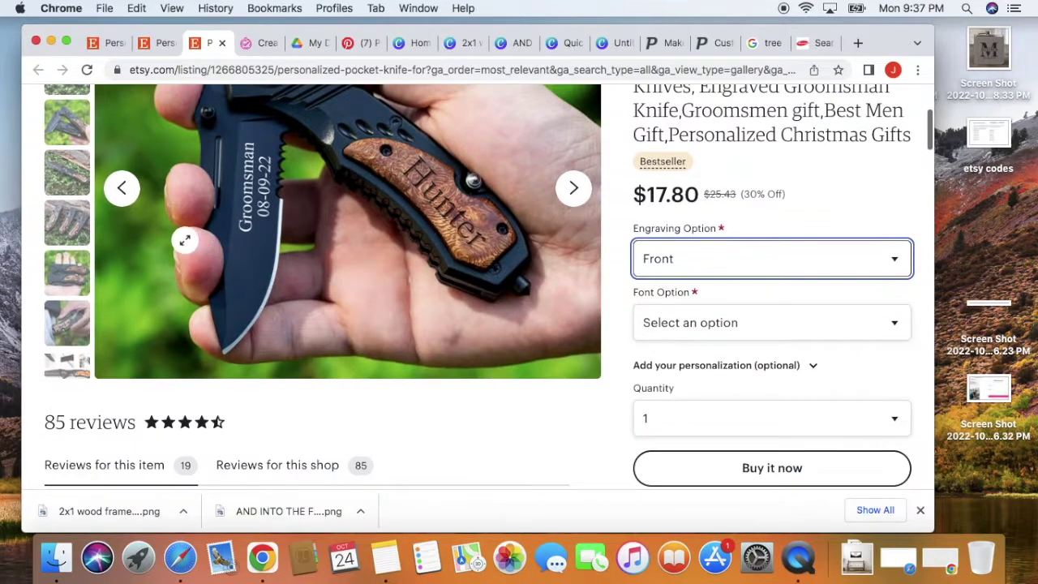
pyautogui.scroll(4, 185, 240)
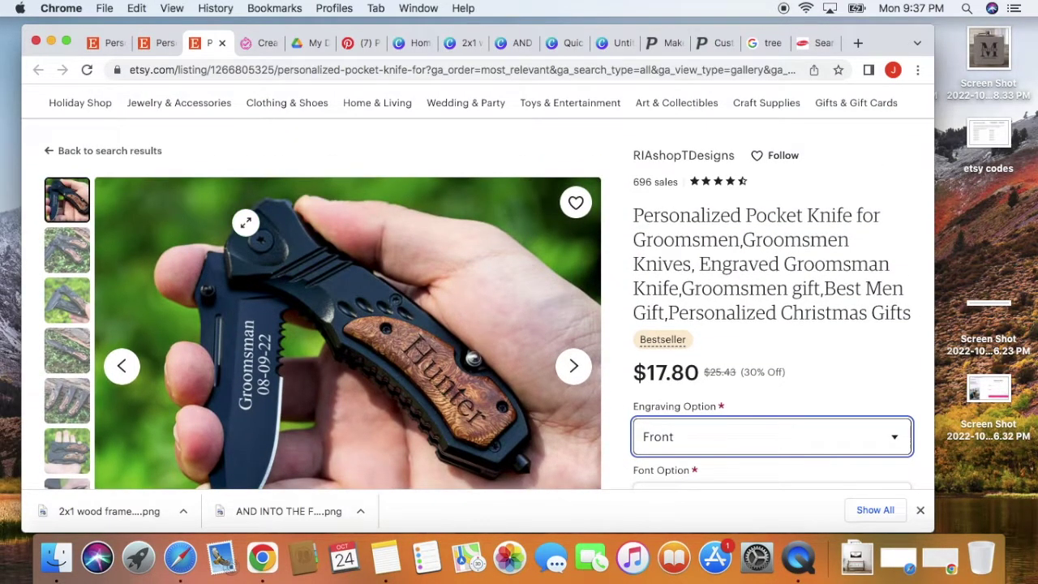
pyautogui.scroll(-2, 246, 222)
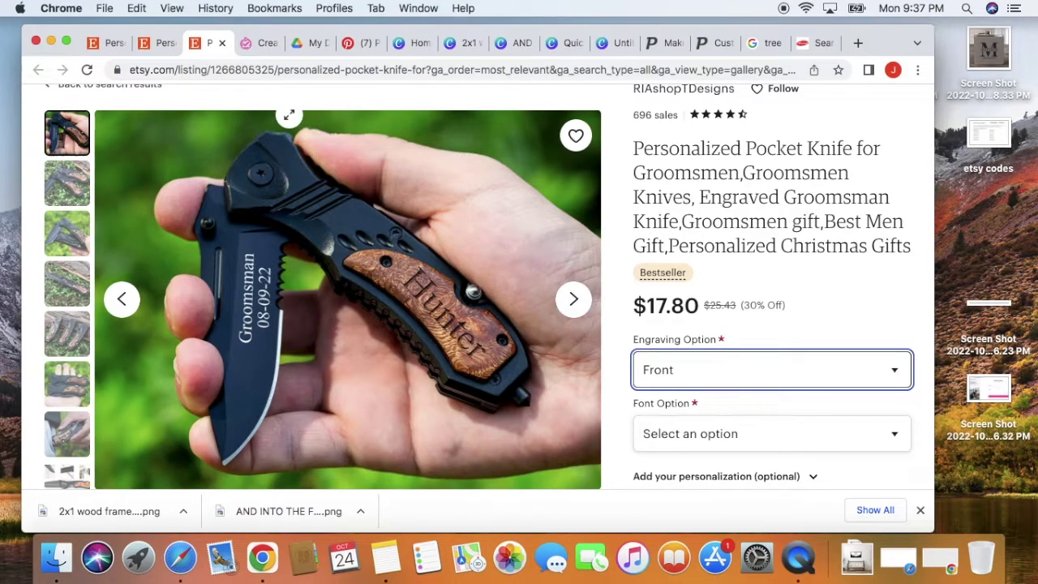
# - Return to the shop's own pocket knife listing and leave it without saving for the shop's listings overview
pyautogui.click(165, 47)
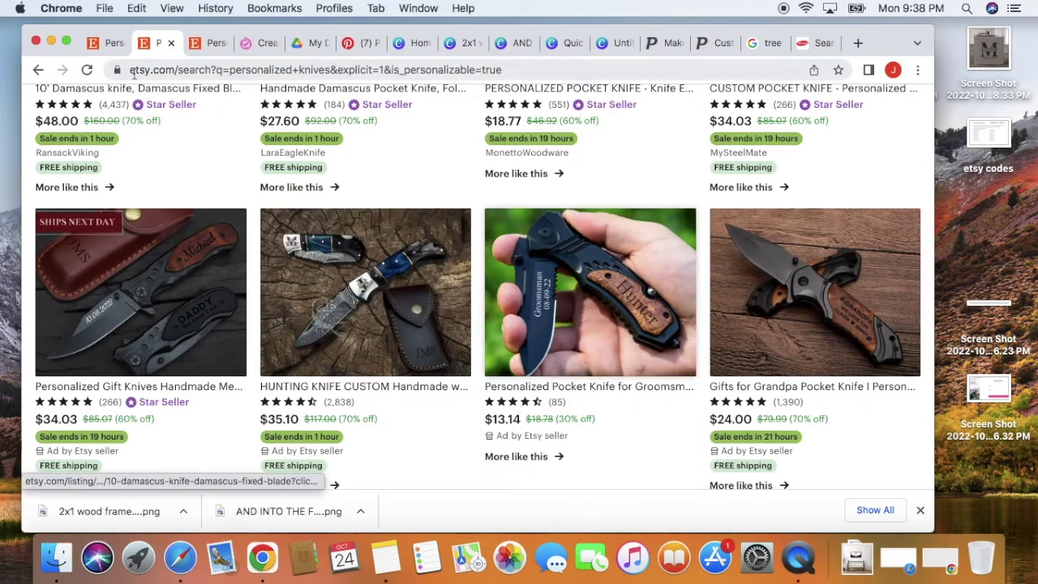
pyautogui.scroll(10, 179, 180)
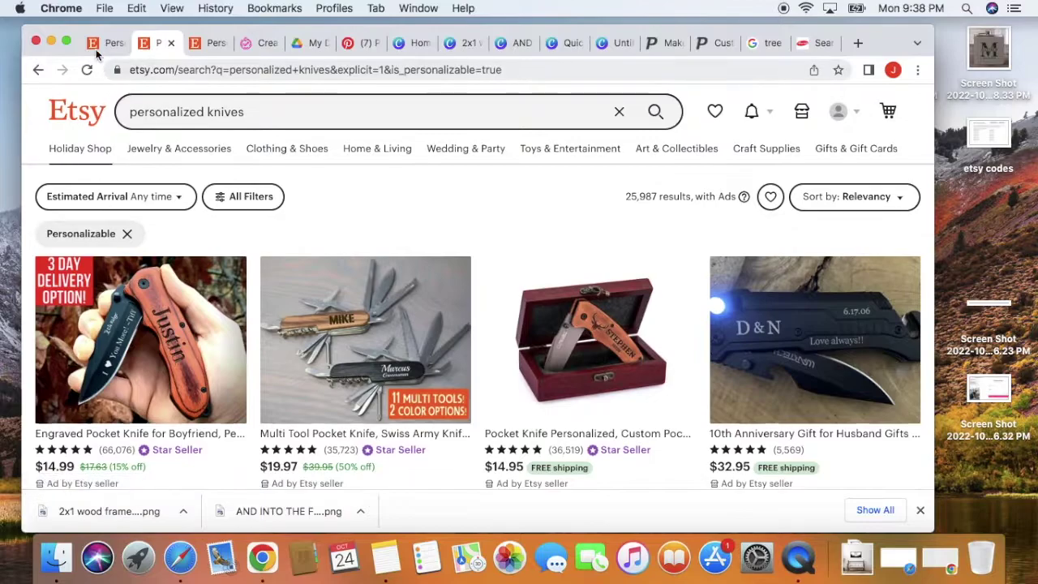
pyautogui.click(111, 43)
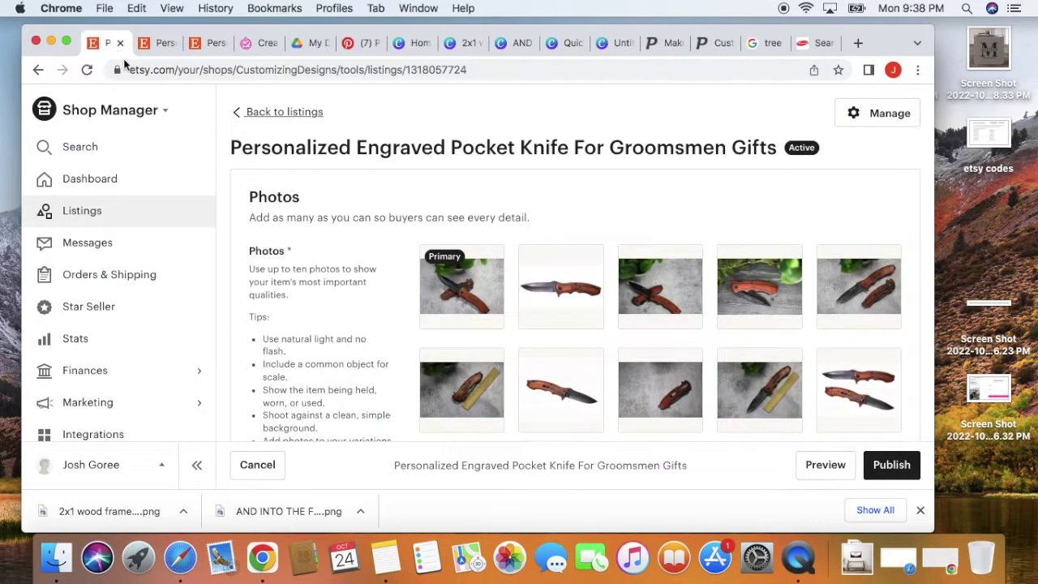
pyautogui.click(38, 70)
pyautogui.click(618, 322)
pyautogui.click(101, 212)
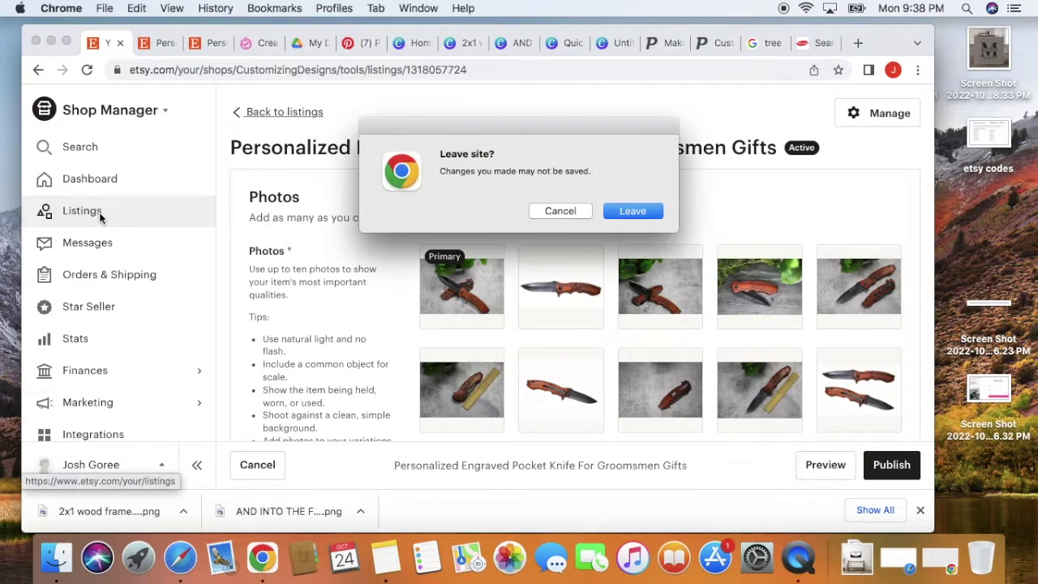
pyautogui.click(632, 211)
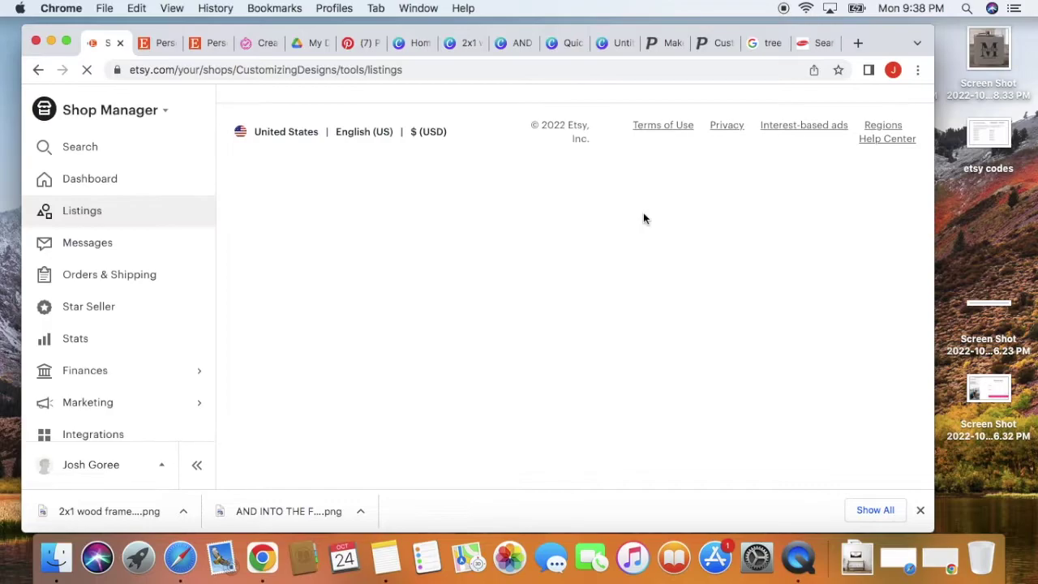
# - Open the "Personalized Engraved Groomsman Gift Leather Flask For Bachelor Party" listing and view its primary photo enlarged
pyautogui.scroll(-5, 643, 215)
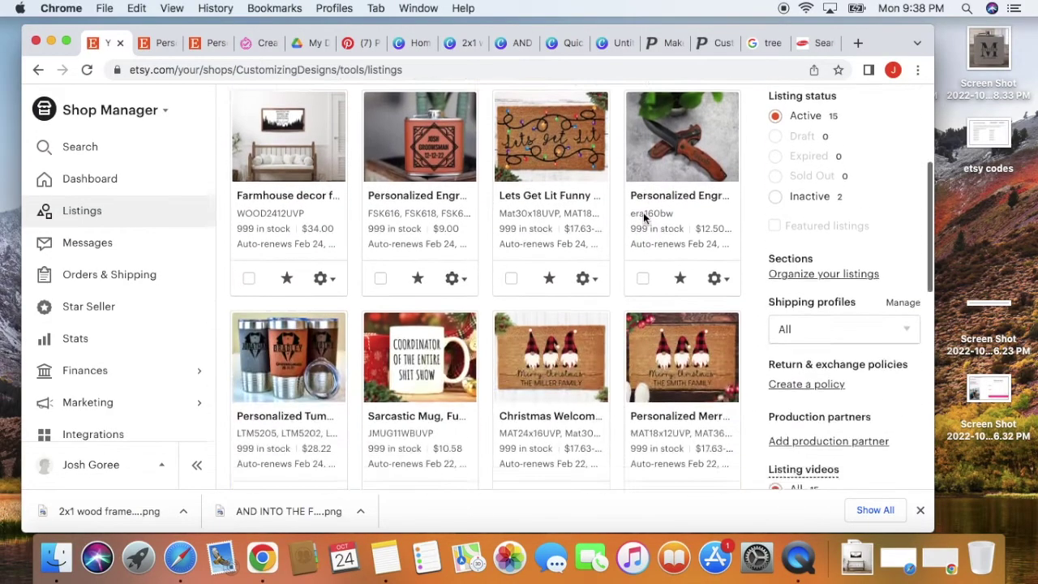
pyautogui.scroll(6, 552, 260)
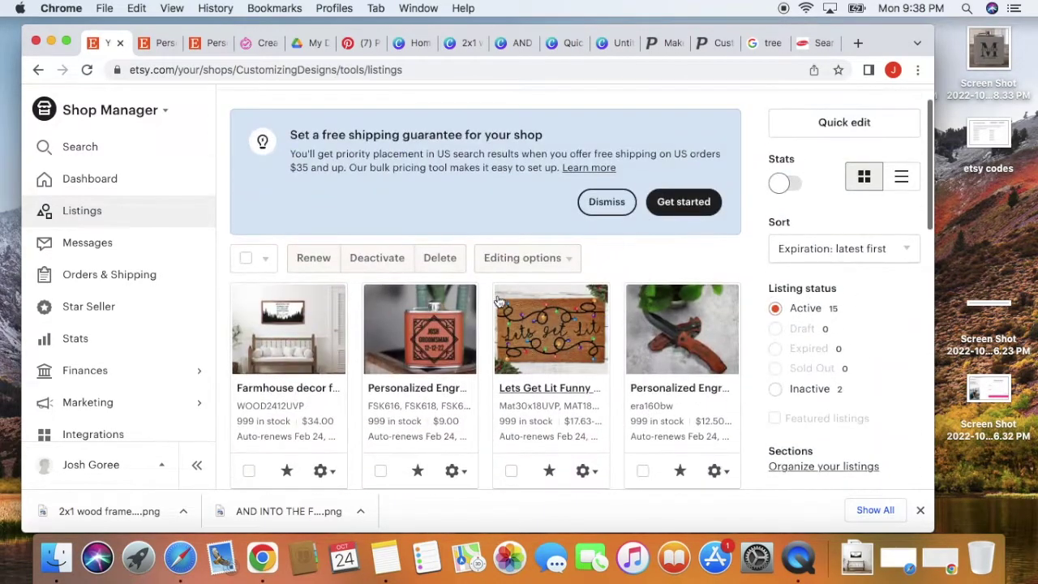
pyautogui.click(450, 323)
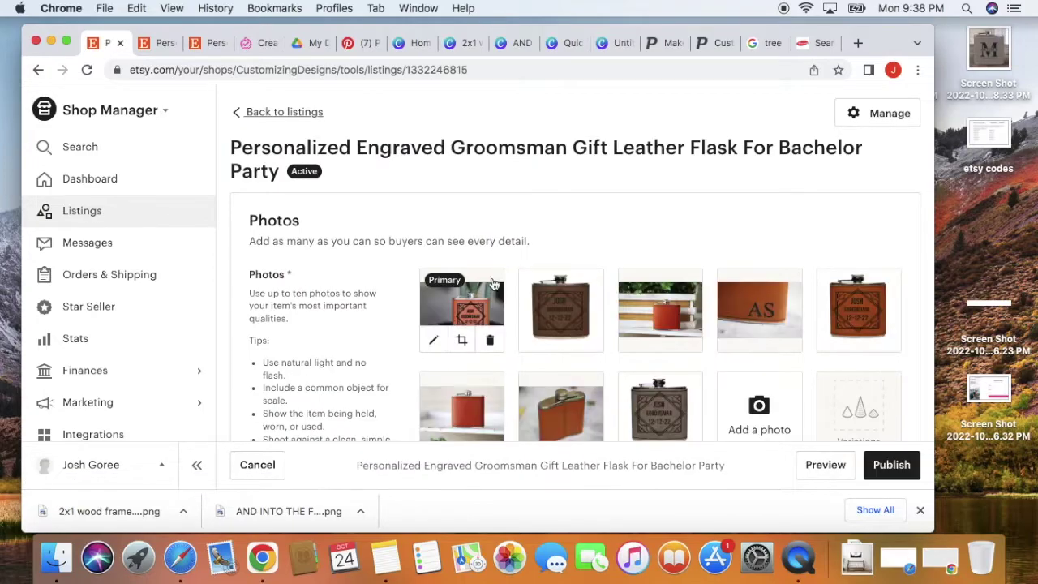
pyautogui.click(473, 310)
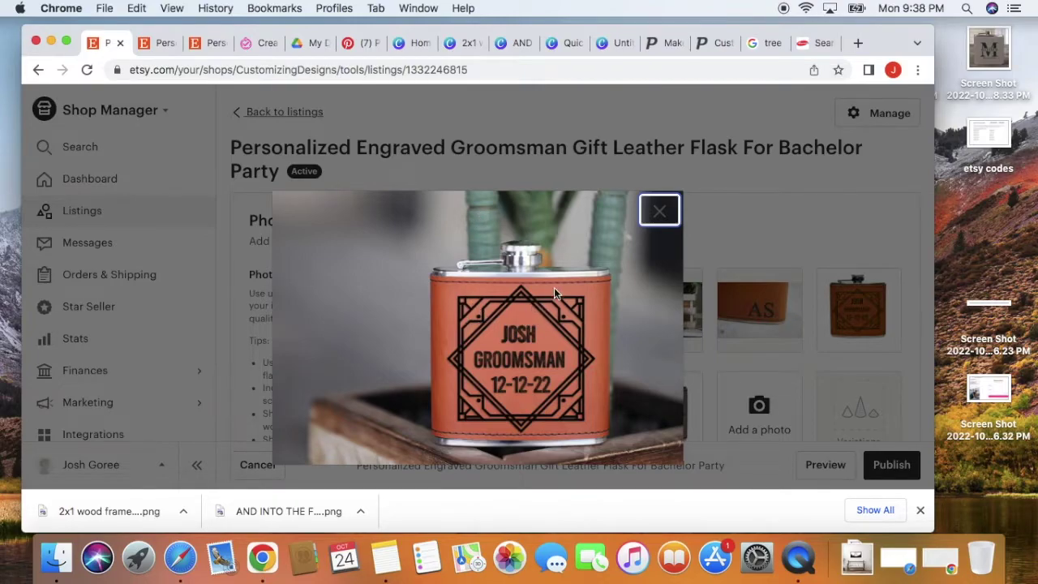
# - Close the enlarged primary photo and view the blank flask photo with the white wooden crate enlarged
pyautogui.scroll(-2, 636, 277)
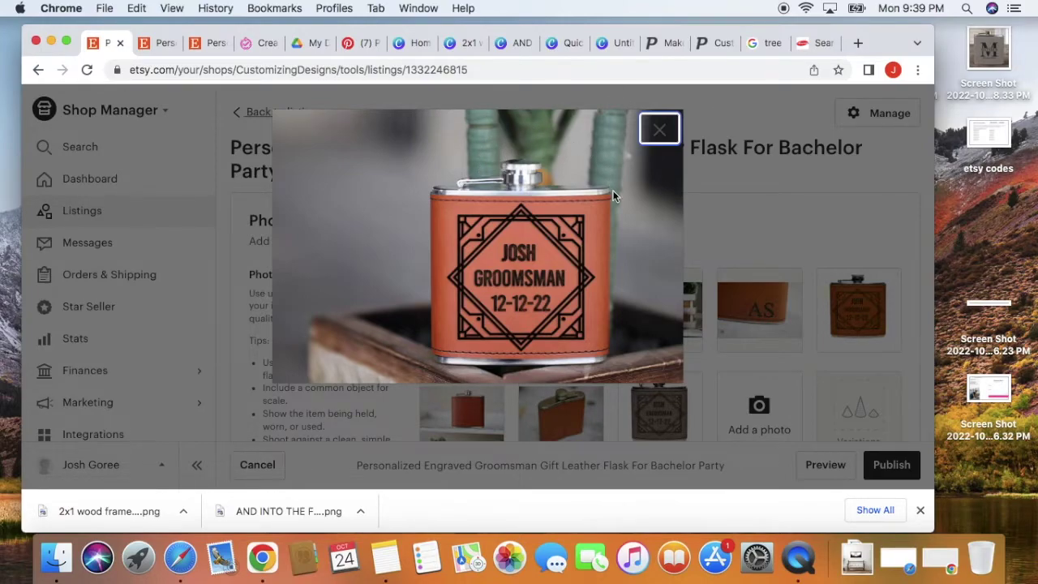
pyautogui.click(660, 132)
pyautogui.scroll(-3, 577, 209)
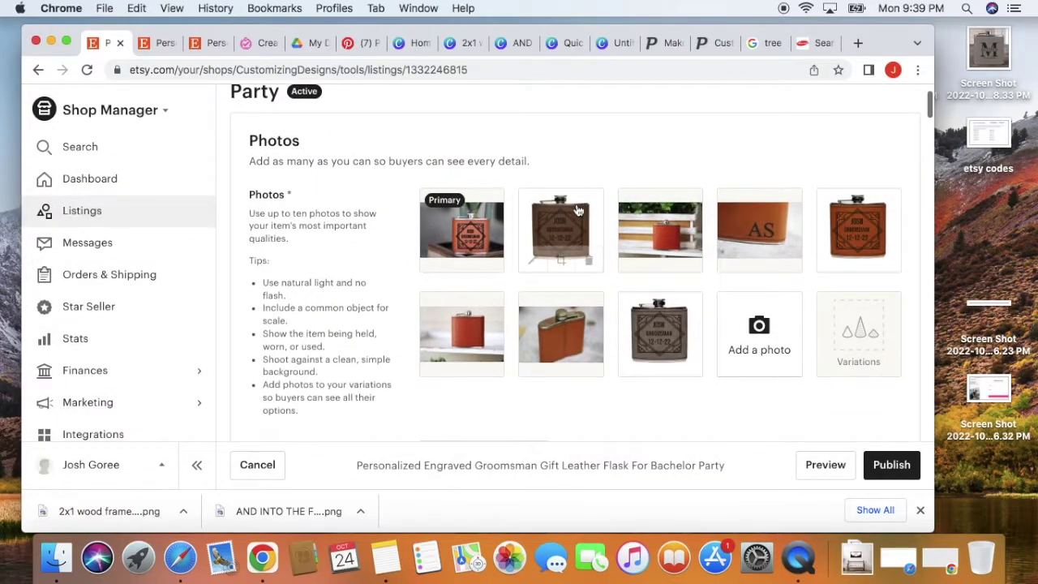
pyautogui.click(667, 235)
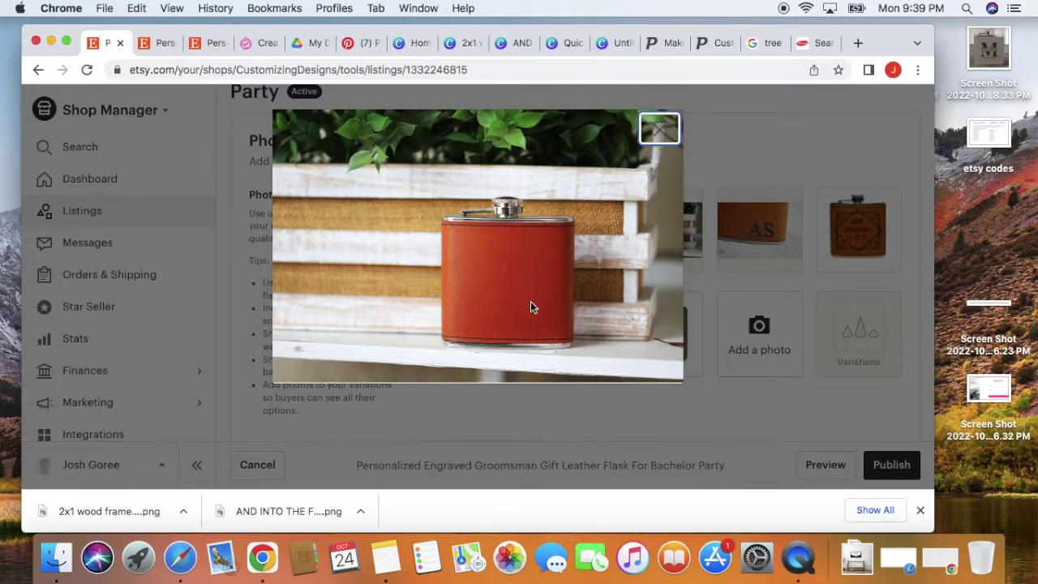
pyautogui.click(658, 128)
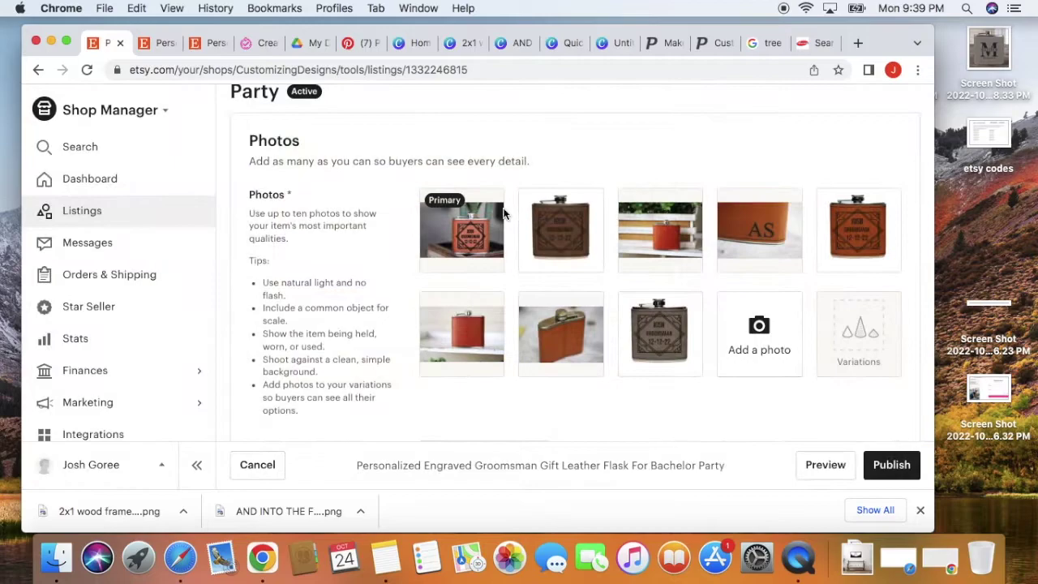
# - Review the flask listing's remaining photos and thumbnail, and leave the listing without saving for the shop dashboard
pyautogui.moveTo(848, 240)
pyautogui.scroll(-2, 713, 117)
pyautogui.scroll(-2, 752, 233)
pyautogui.scroll(1, 673, 287)
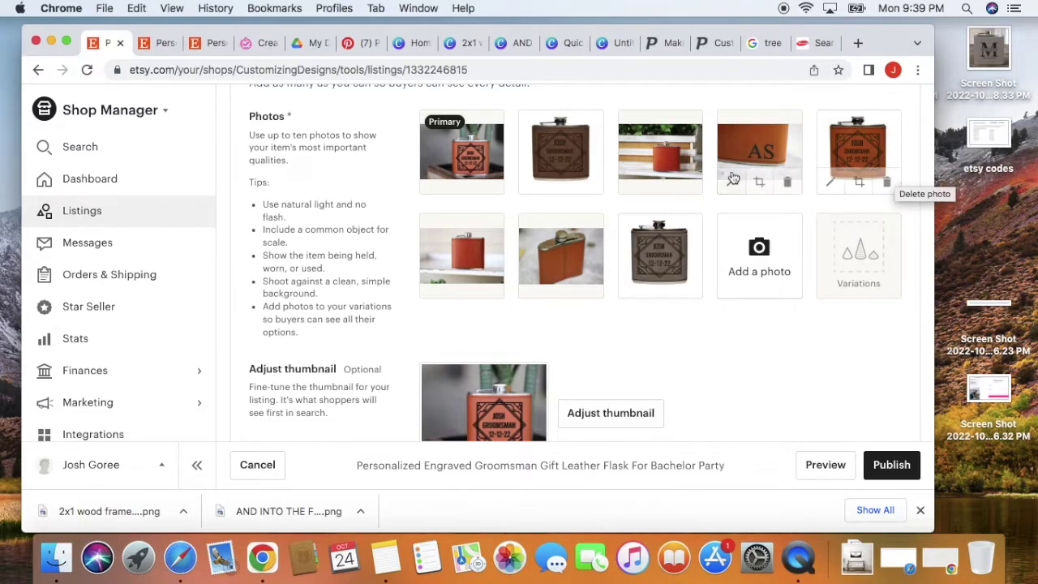
pyautogui.scroll(-2, 488, 199)
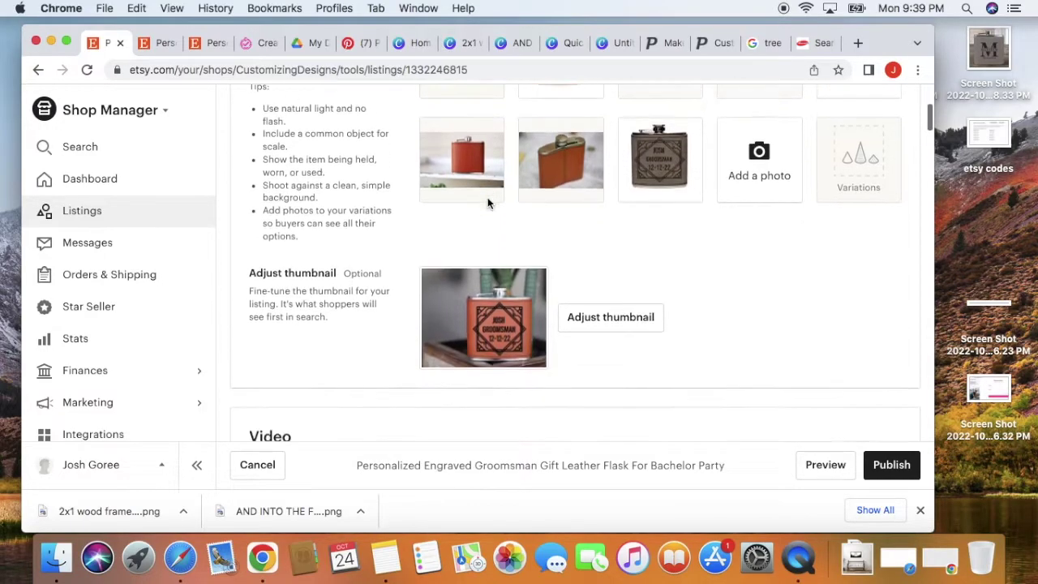
pyautogui.scroll(3, 488, 198)
pyautogui.scroll(3, 489, 205)
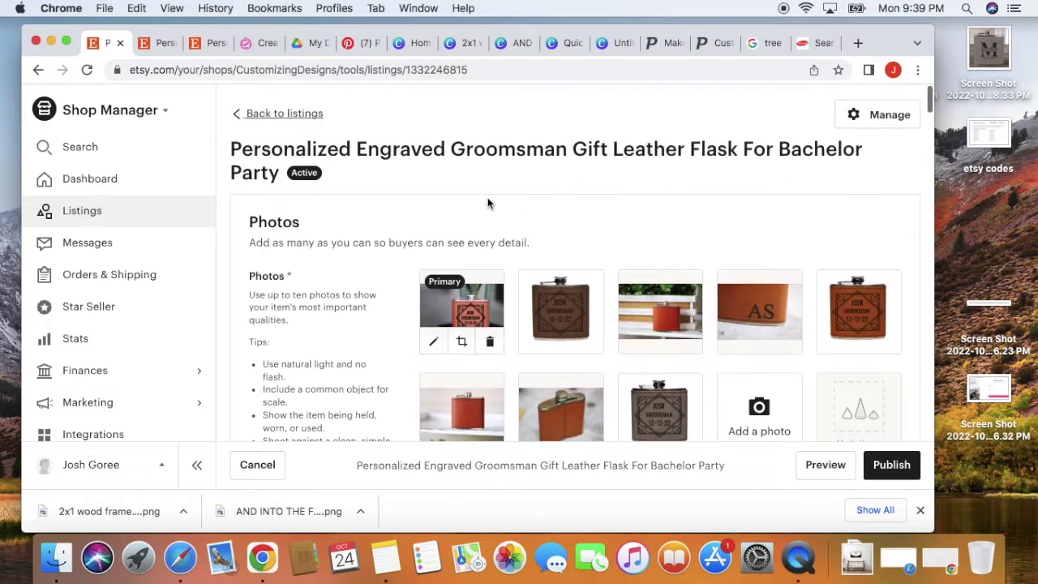
pyautogui.click(118, 183)
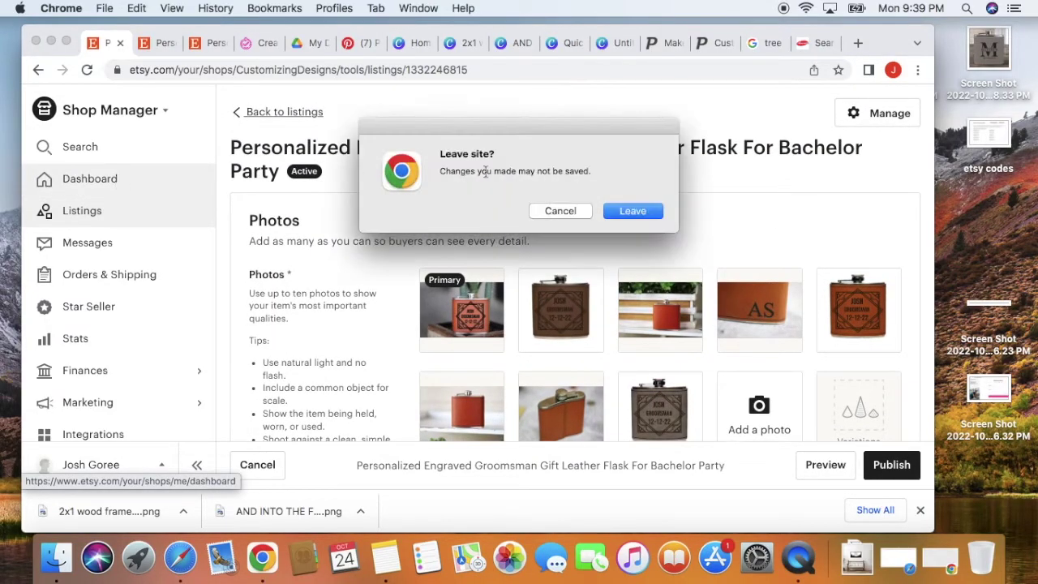
pyautogui.click(630, 210)
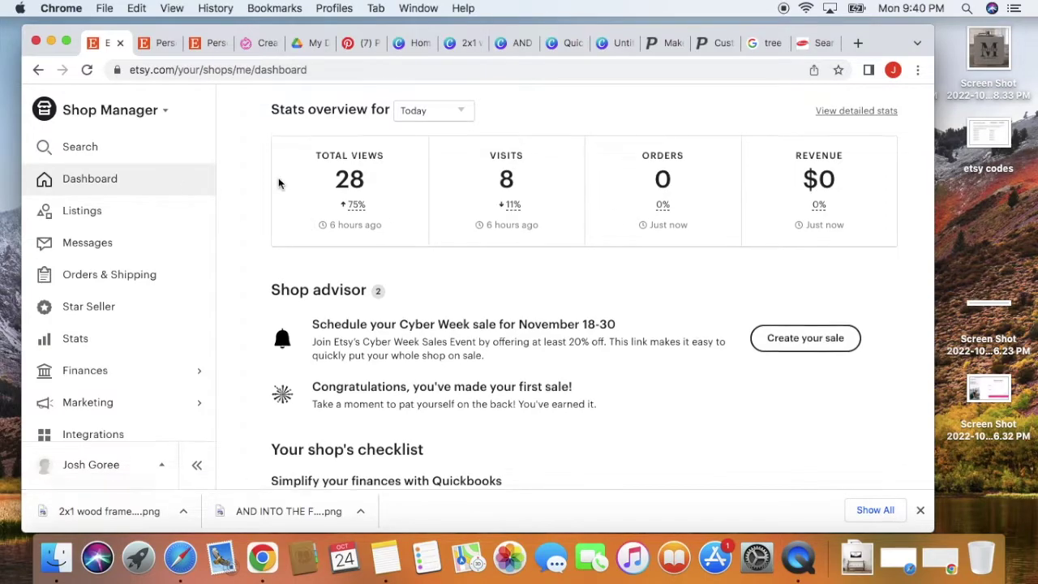
# - Return to the "personalized knives" search results and compare the photos and prices of the first rows of listings
pyautogui.click(159, 46)
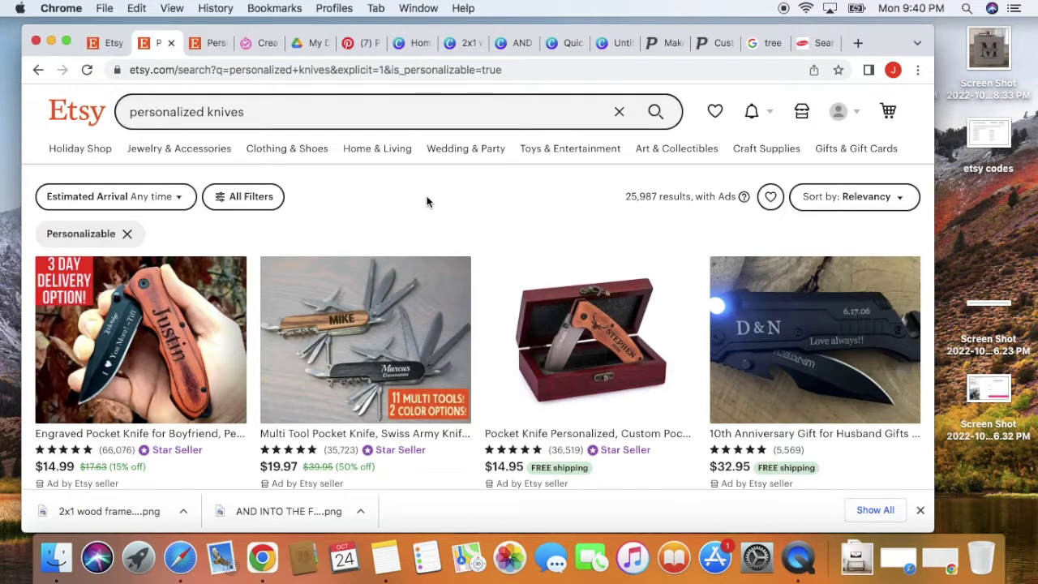
pyautogui.scroll(-5, 428, 202)
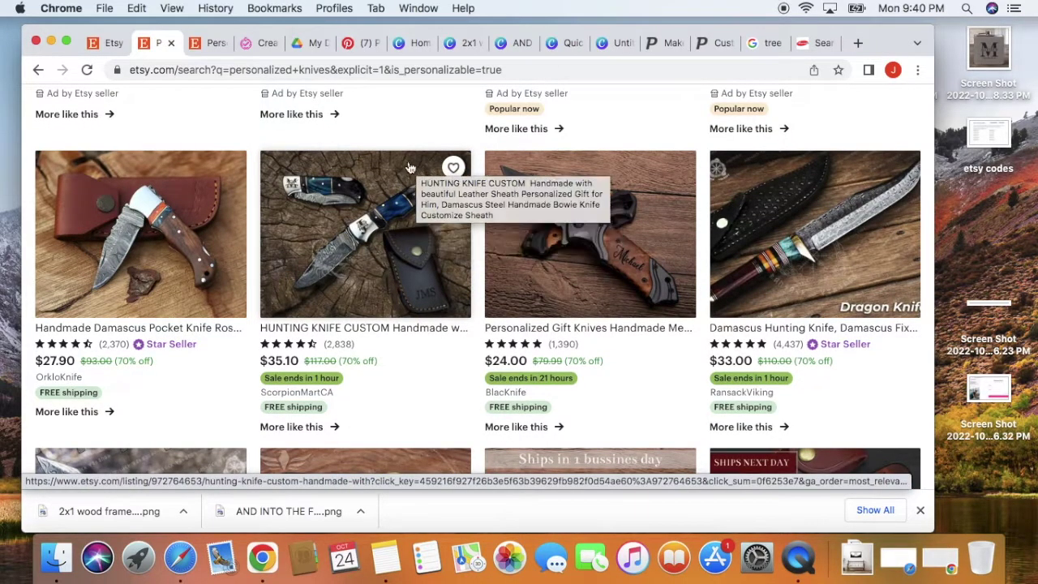
pyautogui.scroll(2, 333, 231)
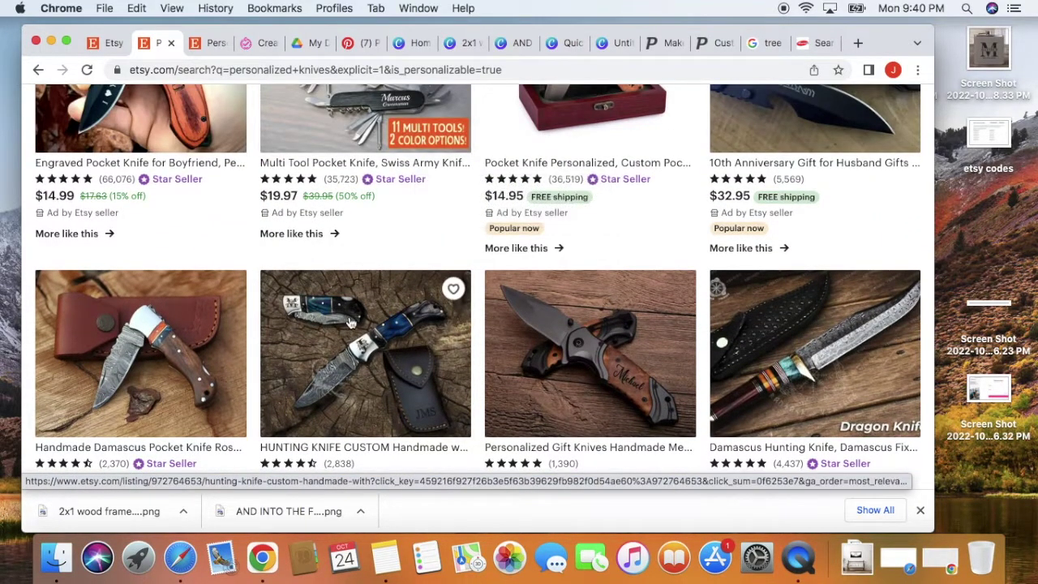
pyautogui.scroll(-2, 347, 291)
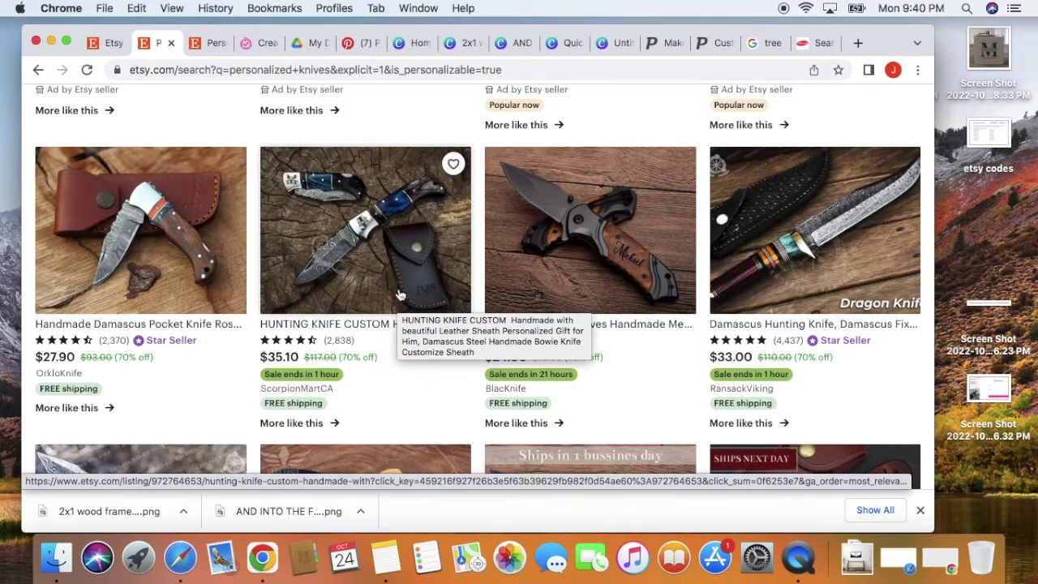
pyautogui.scroll(-5, 399, 295)
pyautogui.scroll(4, 439, 245)
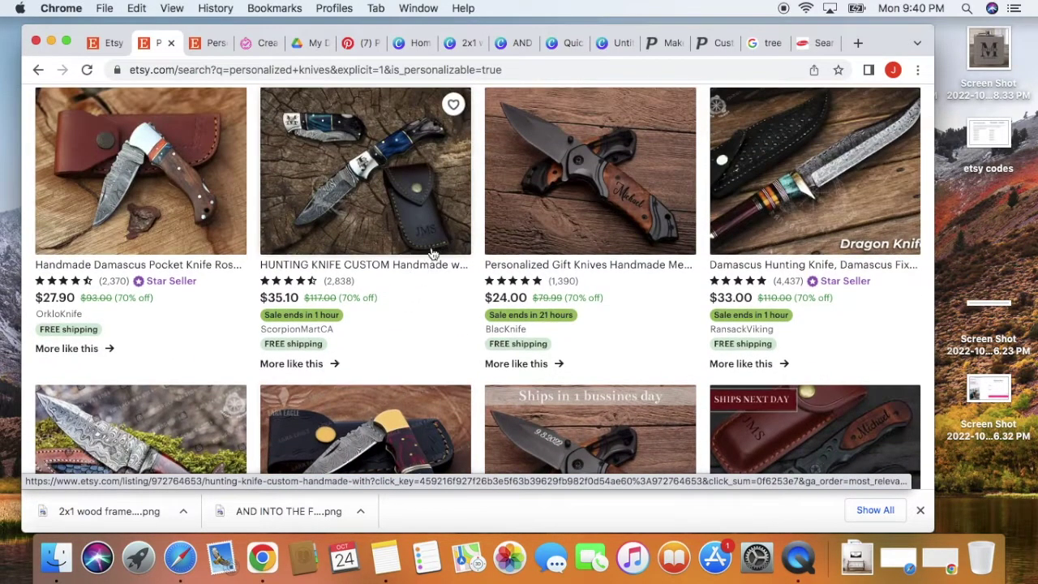
pyautogui.scroll(8, 442, 251)
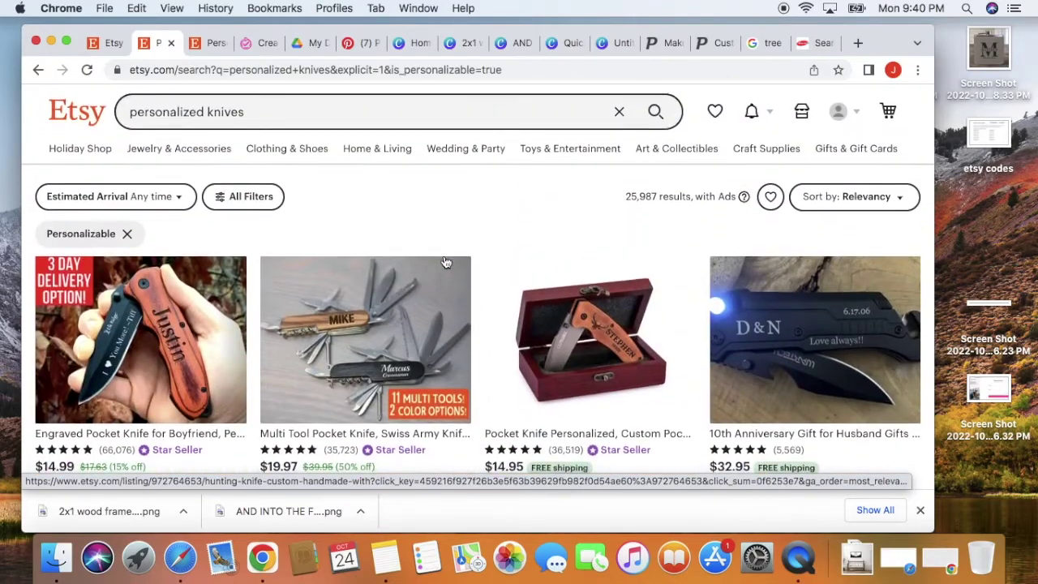
# - Examine the competing product photos and prices through to the end of the first page of knife results
pyautogui.scroll(-4, 430, 212)
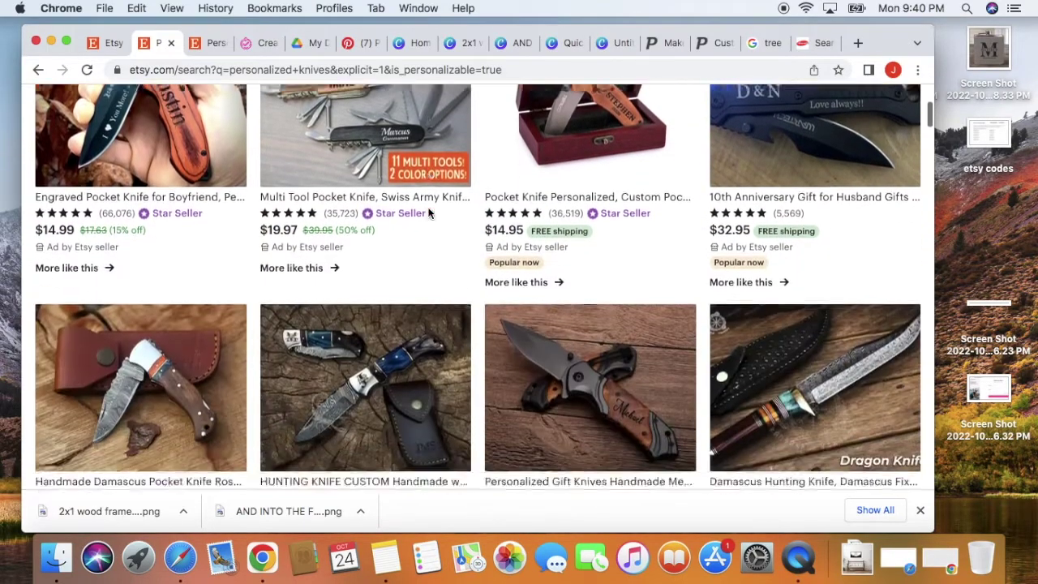
pyautogui.scroll(-6, 430, 212)
pyautogui.scroll(-10, 430, 213)
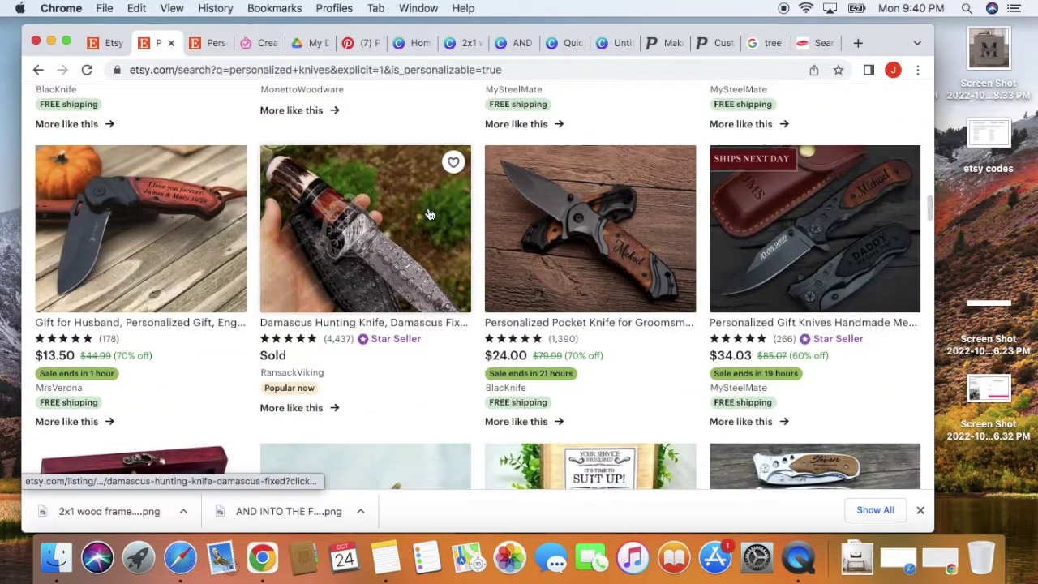
pyautogui.scroll(-2, 430, 214)
pyautogui.scroll(3, 357, 243)
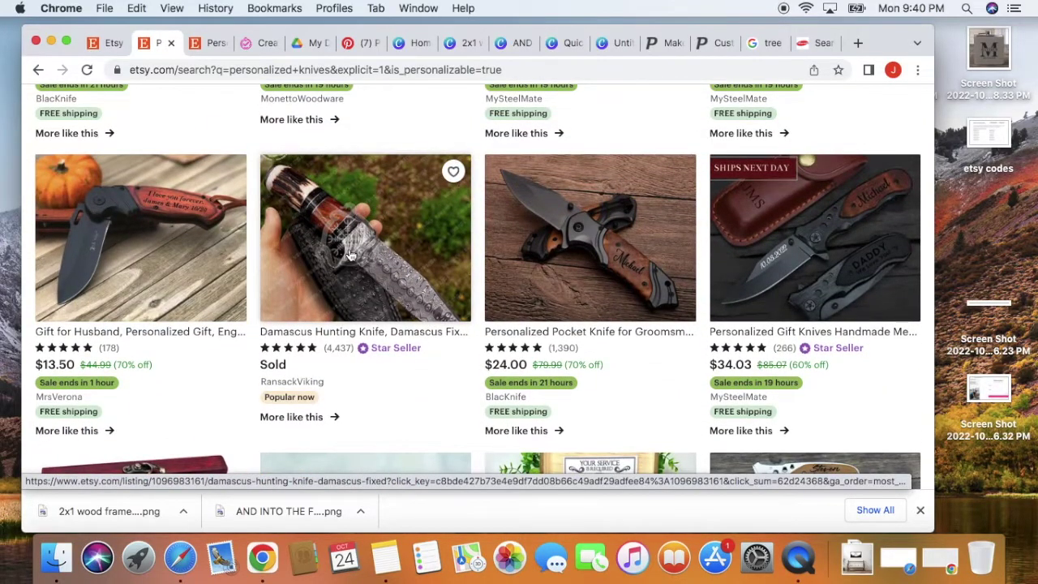
pyautogui.scroll(-5, 351, 256)
pyautogui.scroll(-4, 351, 256)
pyautogui.scroll(-3, 350, 255)
pyautogui.scroll(3, 350, 256)
pyautogui.scroll(-5, 350, 256)
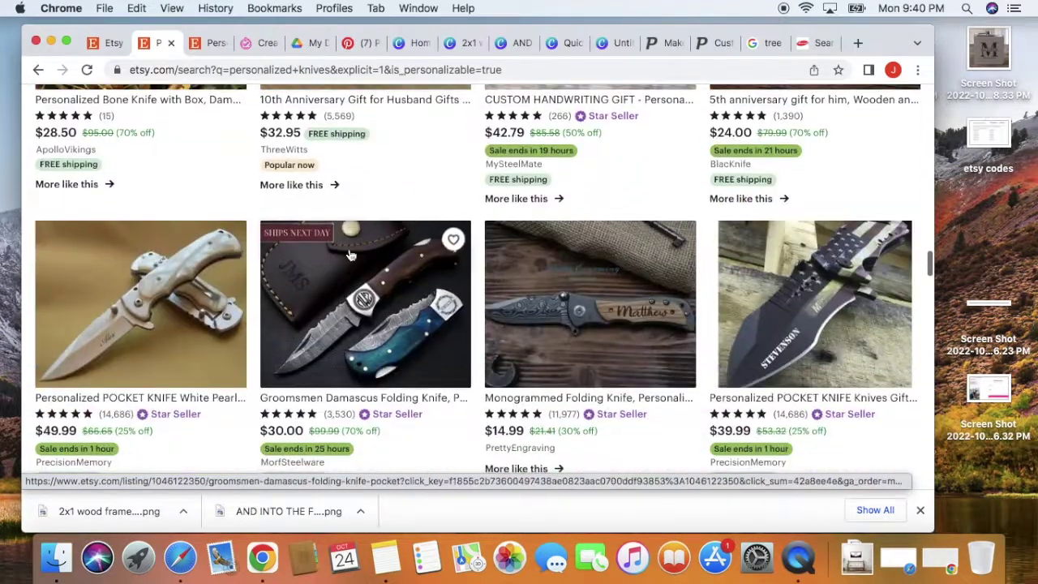
pyautogui.scroll(-4, 350, 256)
pyautogui.scroll(4, 350, 256)
pyautogui.scroll(-1, 350, 256)
pyautogui.scroll(-14, 350, 256)
pyautogui.scroll(-5, 351, 255)
pyautogui.scroll(1, 350, 255)
pyautogui.scroll(-10, 350, 256)
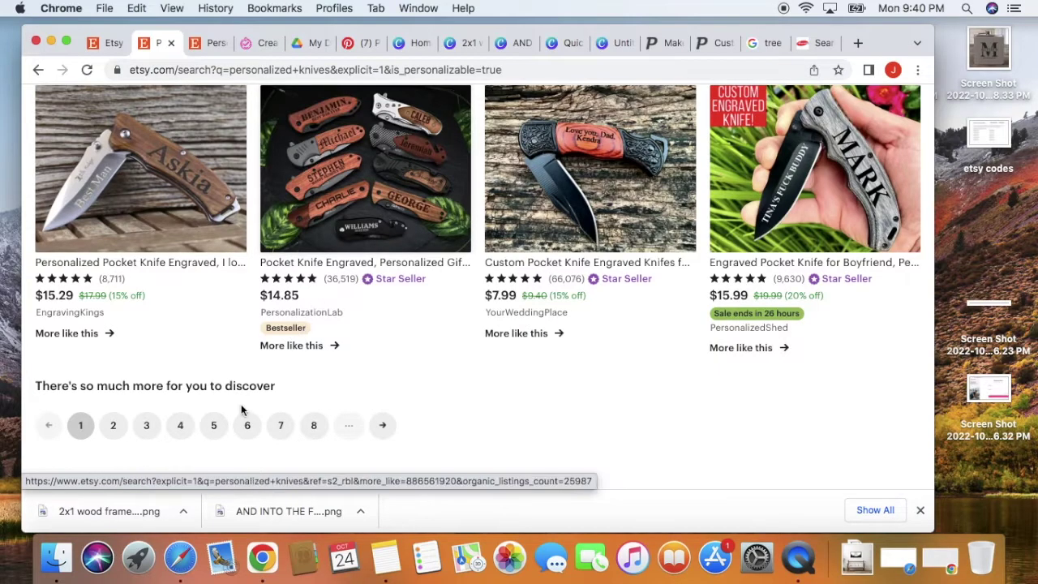
# - Open page 5 of the personalized knives results and examine its listings' photos, prices and sellers
pyautogui.click(213, 425)
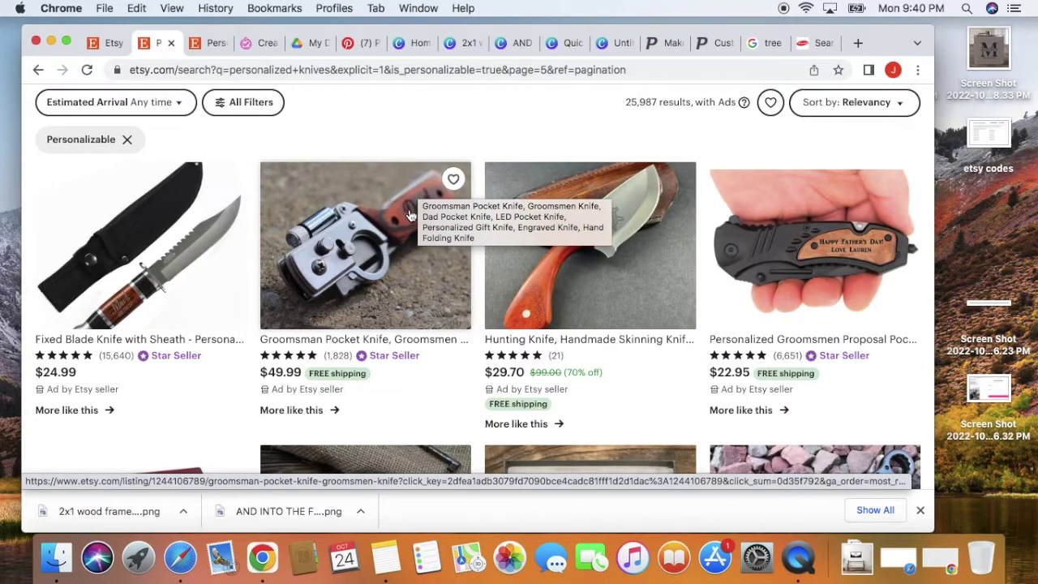
pyautogui.scroll(-5, 411, 215)
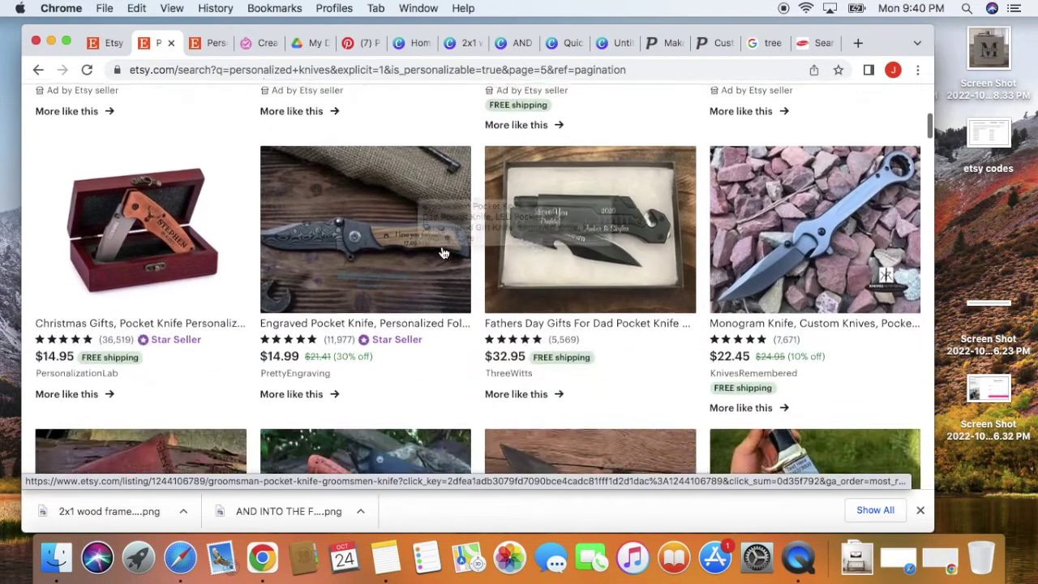
pyautogui.scroll(-3, 443, 254)
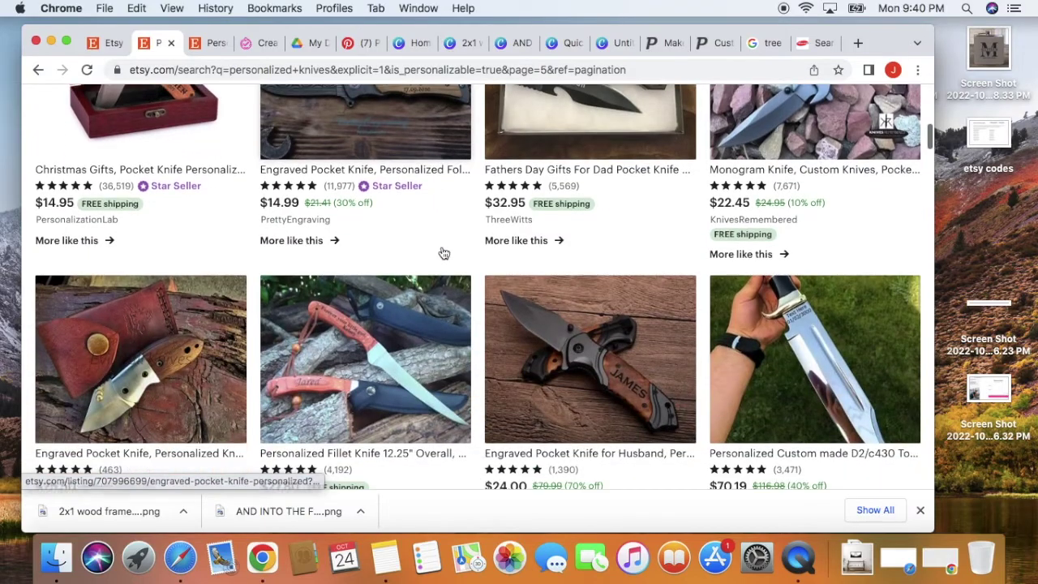
pyautogui.scroll(-3, 444, 254)
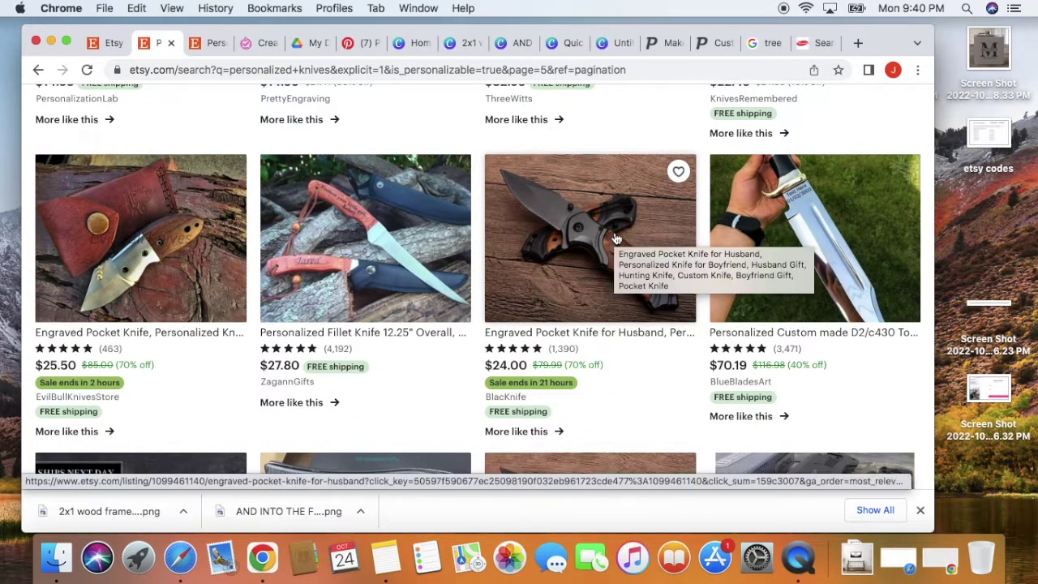
pyautogui.scroll(-10, 615, 241)
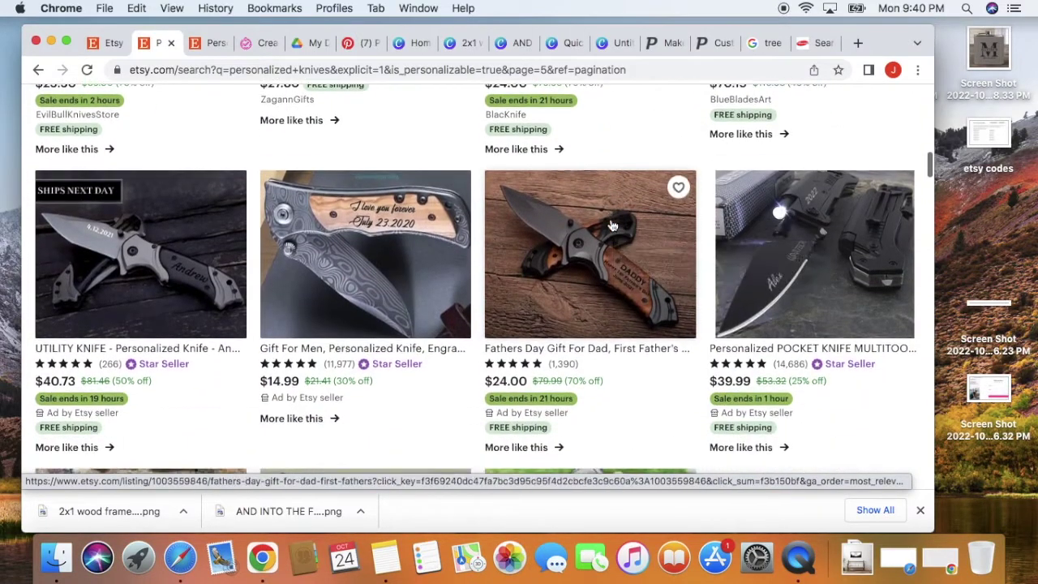
pyautogui.scroll(-3, 589, 287)
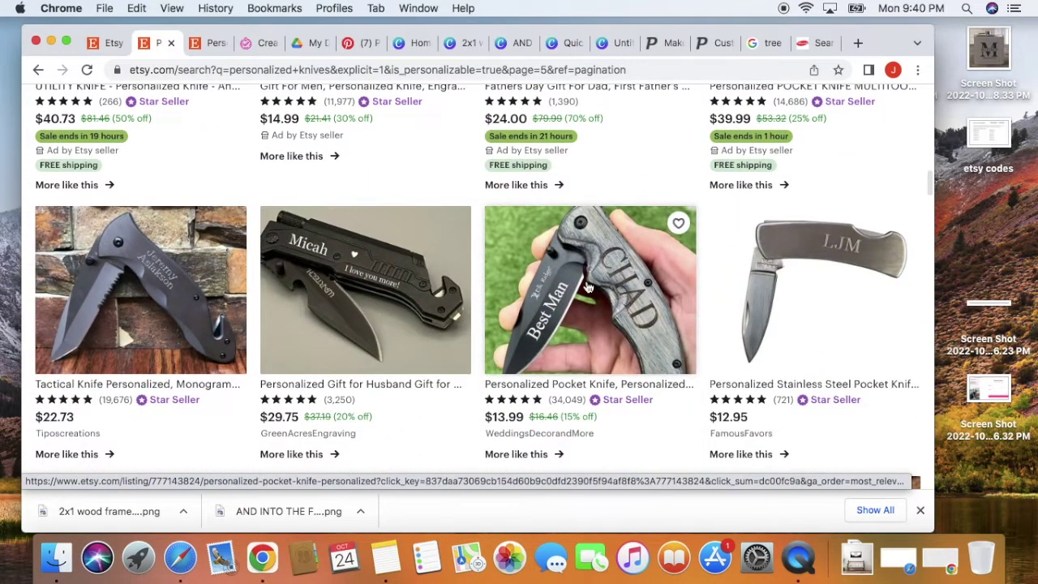
pyautogui.scroll(-1, 589, 288)
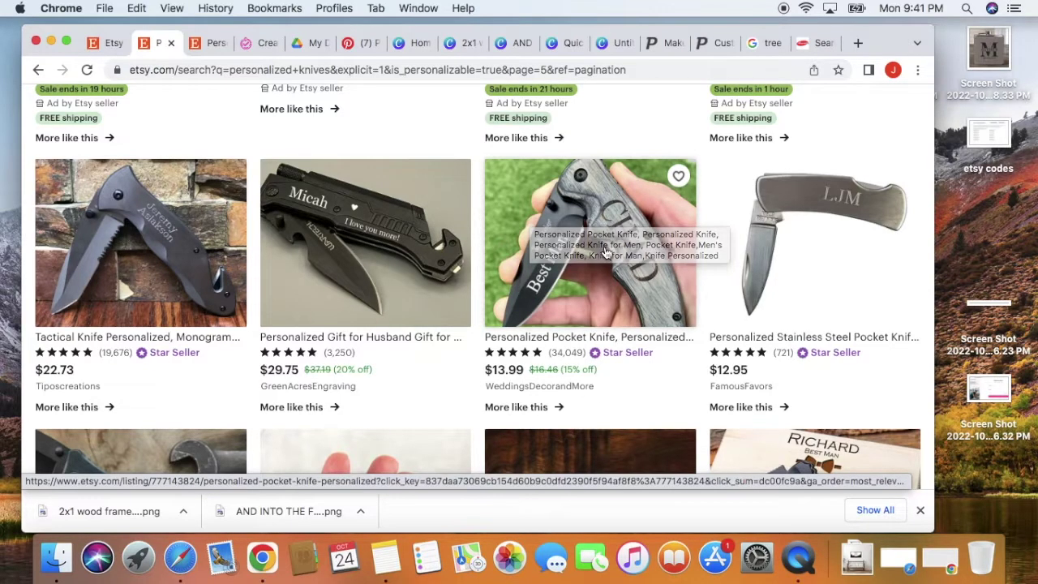
pyautogui.scroll(-7, 504, 224)
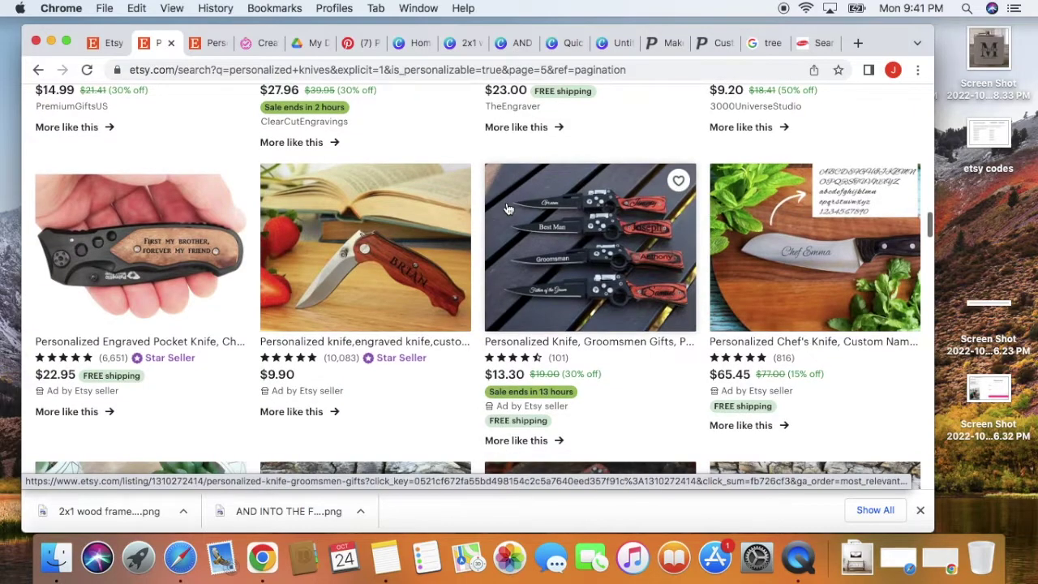
pyautogui.scroll(-4, 507, 210)
pyautogui.scroll(-2, 507, 209)
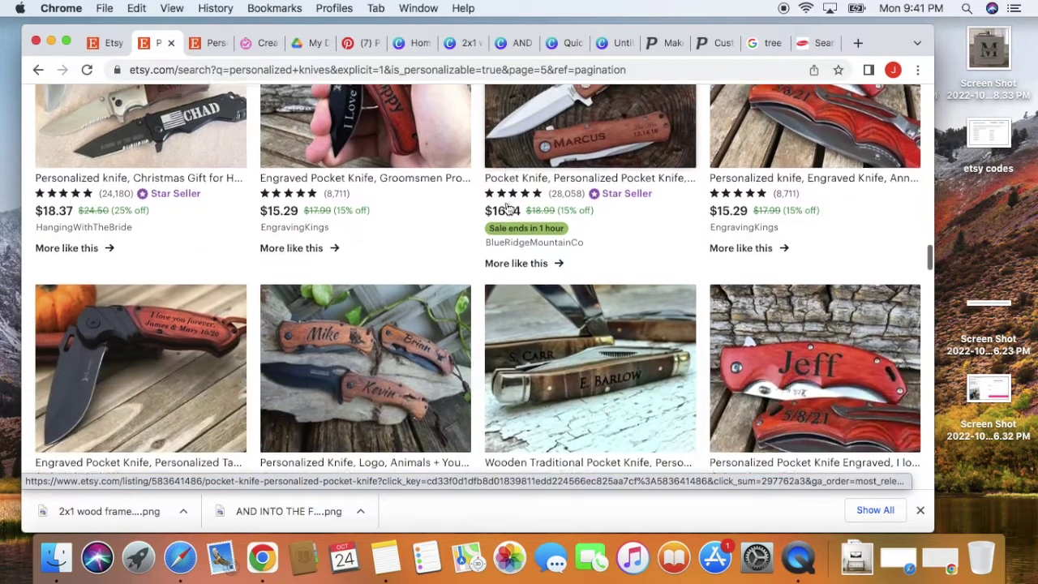
pyautogui.scroll(-2, 507, 209)
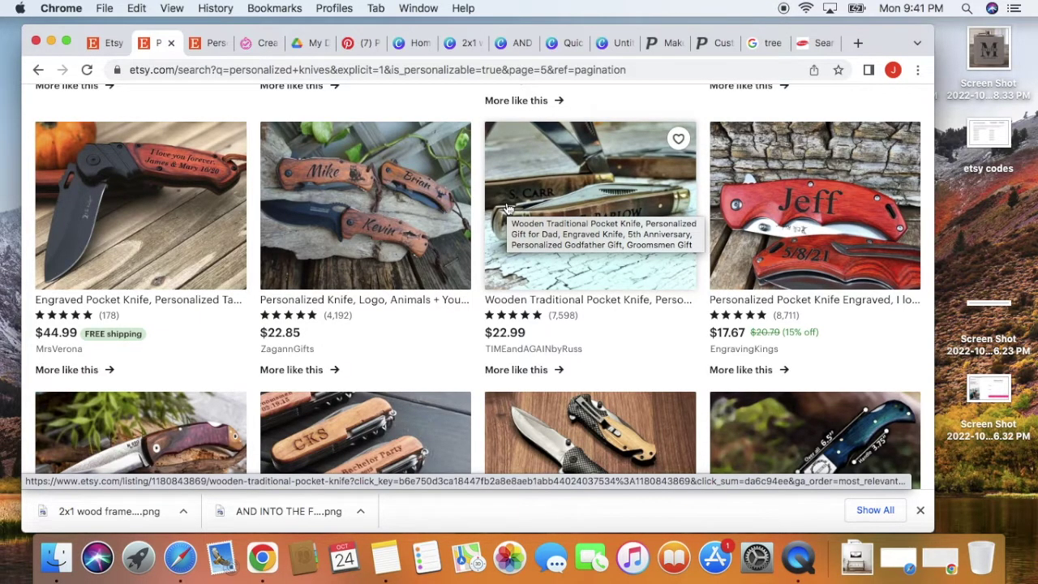
pyautogui.scroll(20, 506, 209)
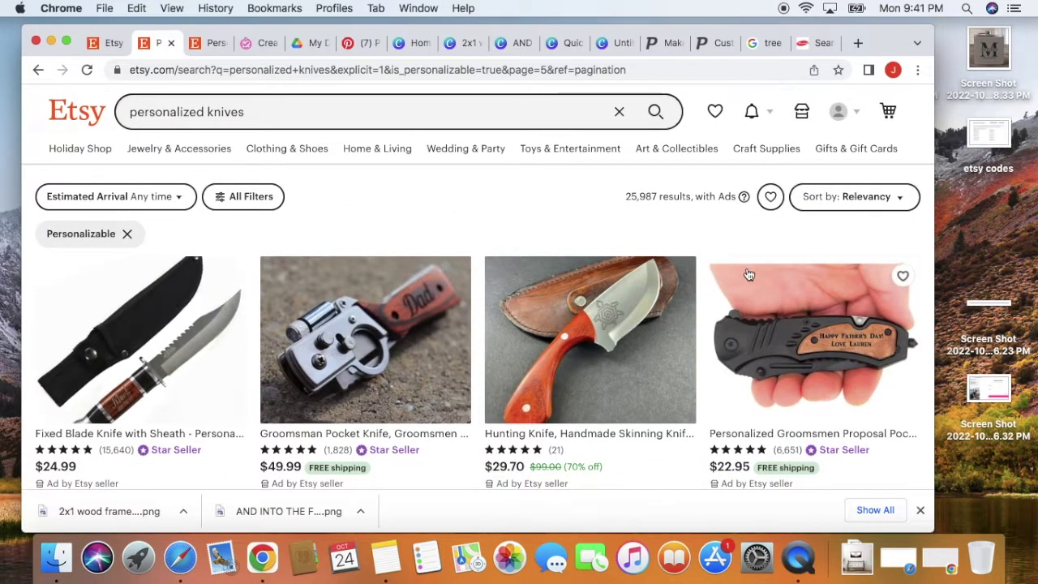
# - Open the "Personalized Groomsmen Proposal Pocket Knife" listing and examine its photos, price and personalization options
pyautogui.click(851, 345)
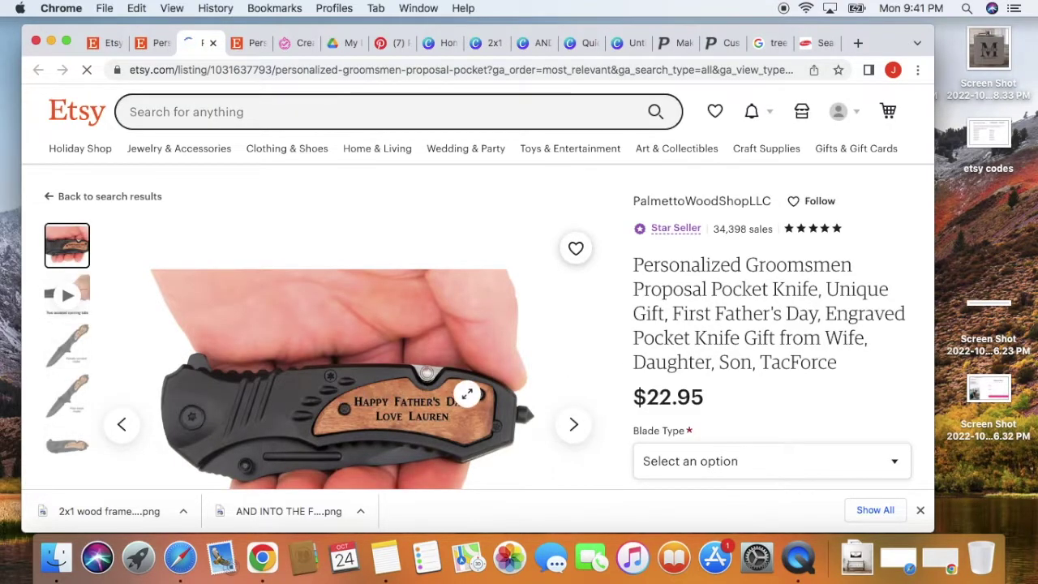
pyautogui.scroll(-3, 448, 321)
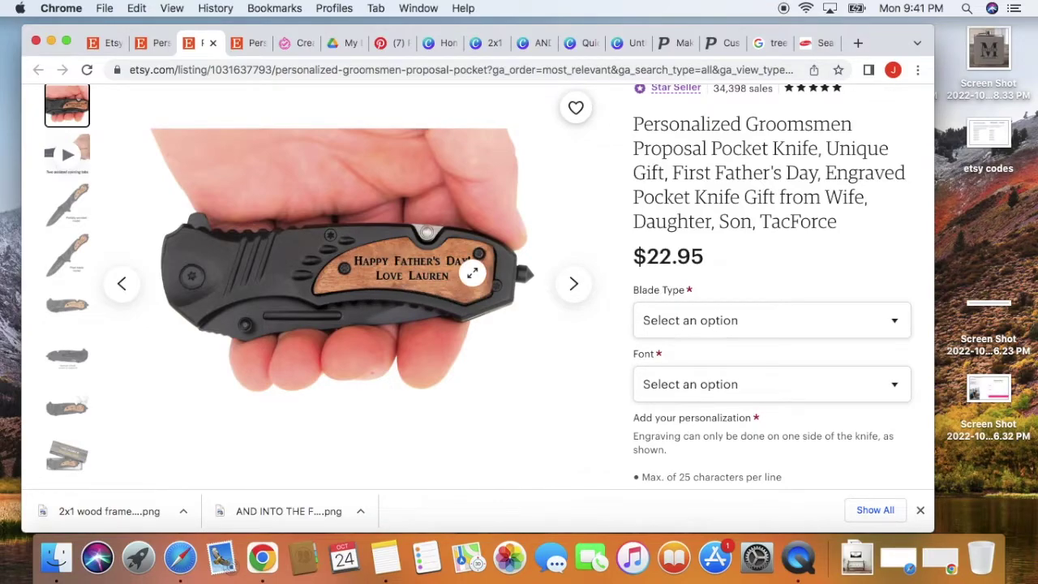
pyautogui.scroll(-2, 472, 273)
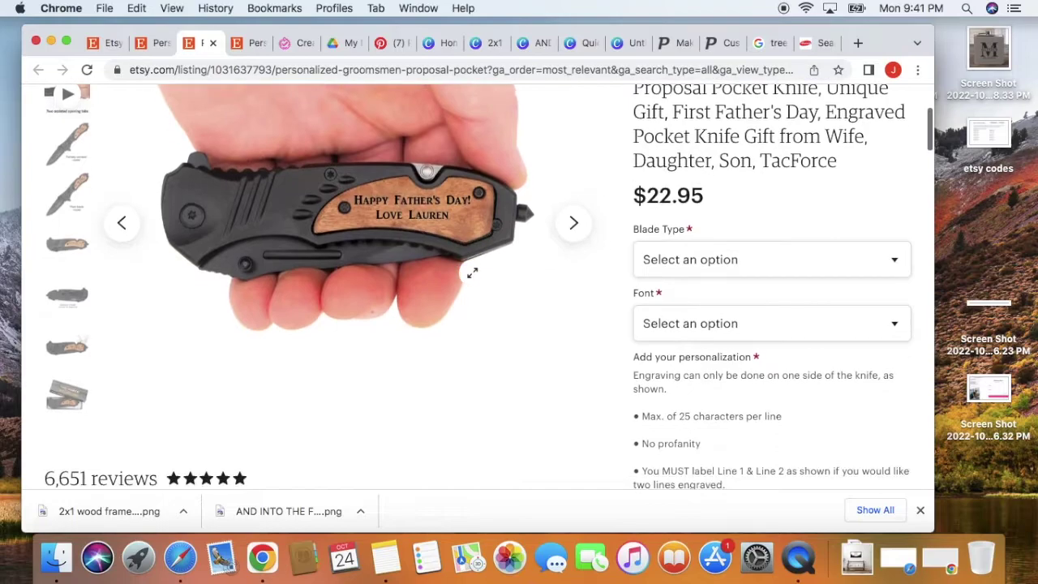
pyautogui.scroll(7, 472, 273)
pyautogui.scroll(-8, 472, 273)
pyautogui.scroll(4, 472, 274)
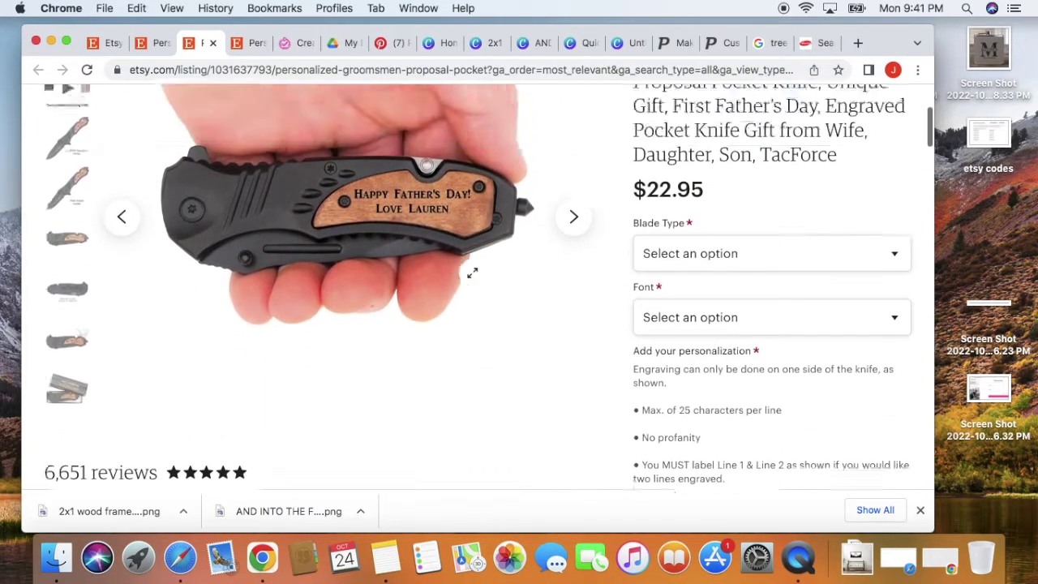
# - Examine the keyword phrases in the title of the Personalized Groomsmen Proposal Pocket Knife listing, highlighting its opening words
pyautogui.moveTo(645, 180); pyautogui.dragTo(724, 184)
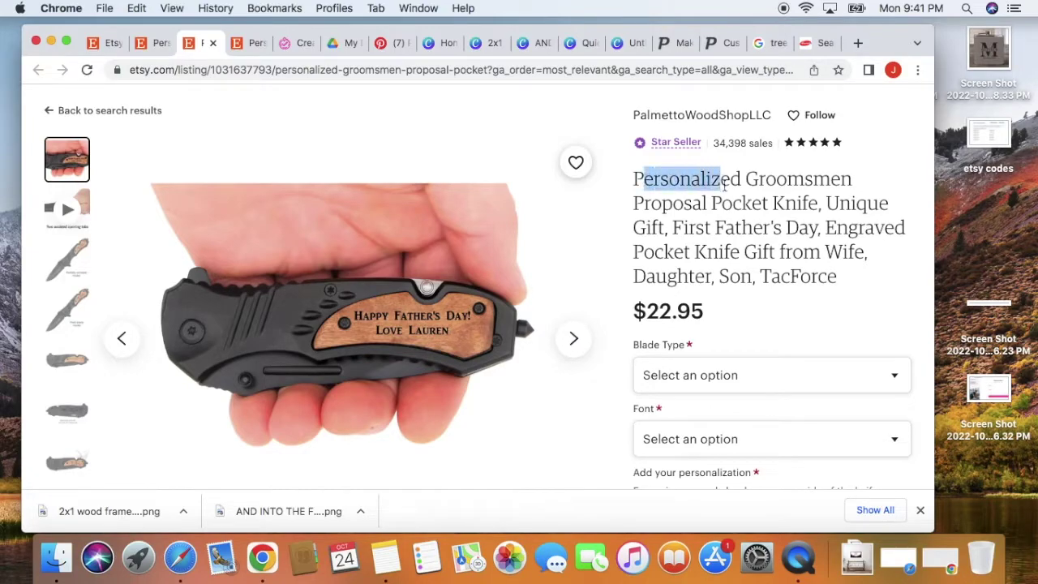
pyautogui.click(806, 188)
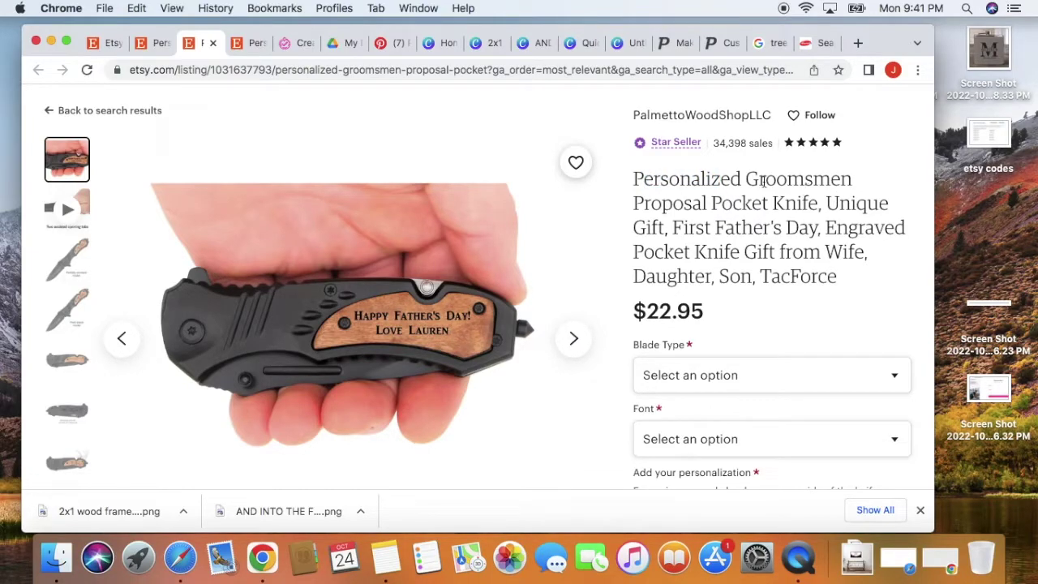
pyautogui.moveTo(638, 178); pyautogui.dragTo(845, 200)
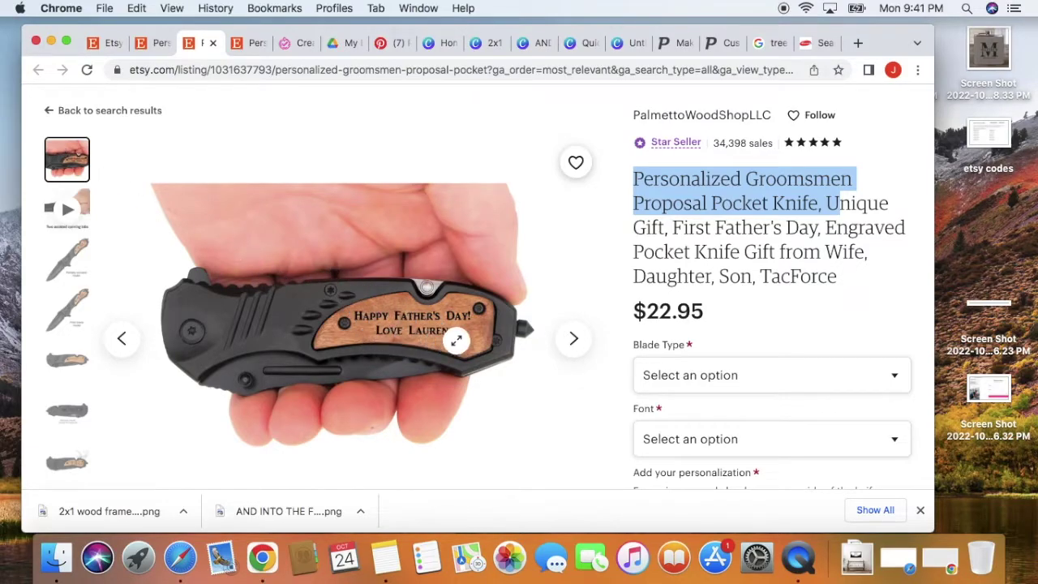
pyautogui.moveTo(639, 176)
pyautogui.mouseDown()
pyautogui.moveTo(725, 186)
pyautogui.moveTo(654, 178)
pyautogui.mouseUp()
pyautogui.click(758, 216)
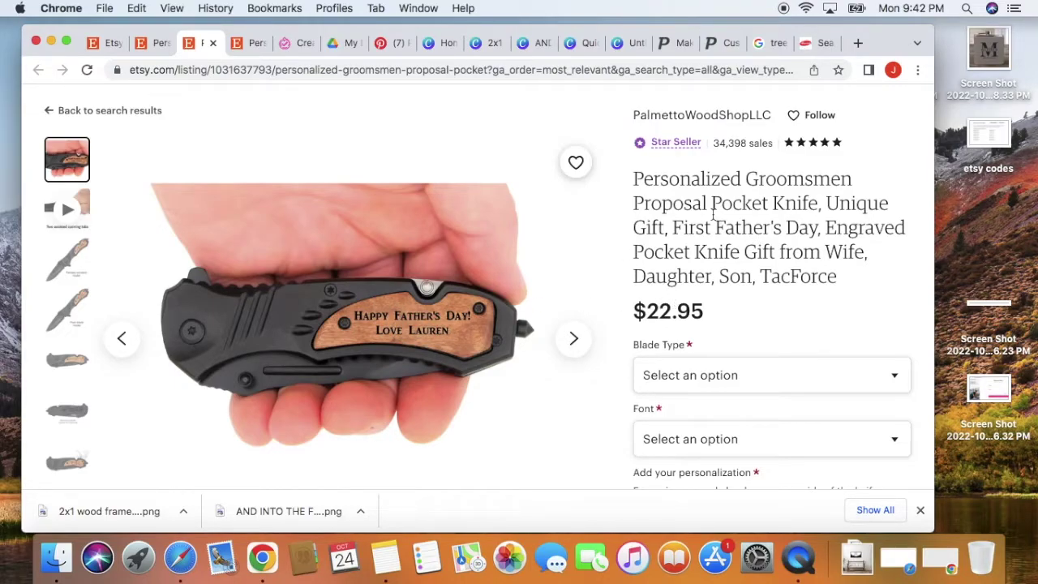
pyautogui.moveTo(636, 178); pyautogui.dragTo(887, 192)
pyautogui.moveTo(640, 203); pyautogui.dragTo(900, 213)
pyautogui.click(787, 244)
pyautogui.moveTo(636, 179); pyautogui.dragTo(813, 188)
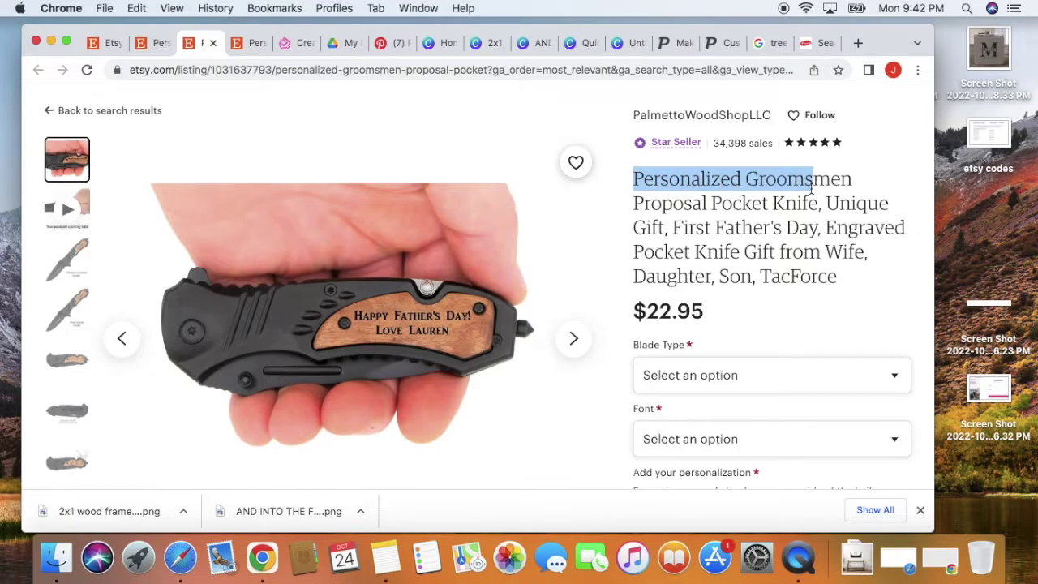
pyautogui.scroll(-10, 784, 229)
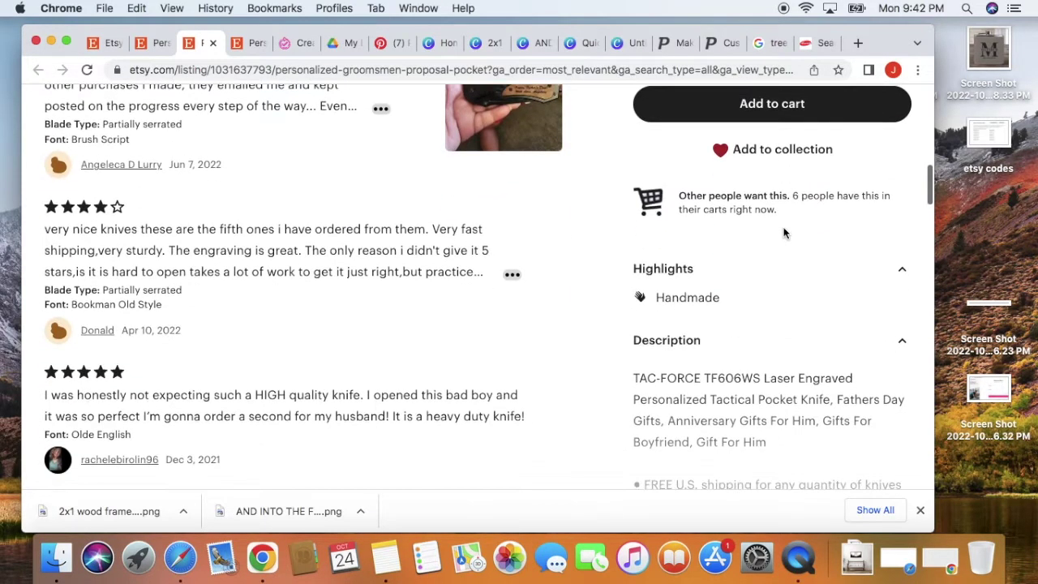
# - Search Etsy for "fathers day gift" and look through the first rows of results
pyautogui.scroll(10, 485, 145)
pyautogui.click(336, 111)
pyautogui.write('fa')
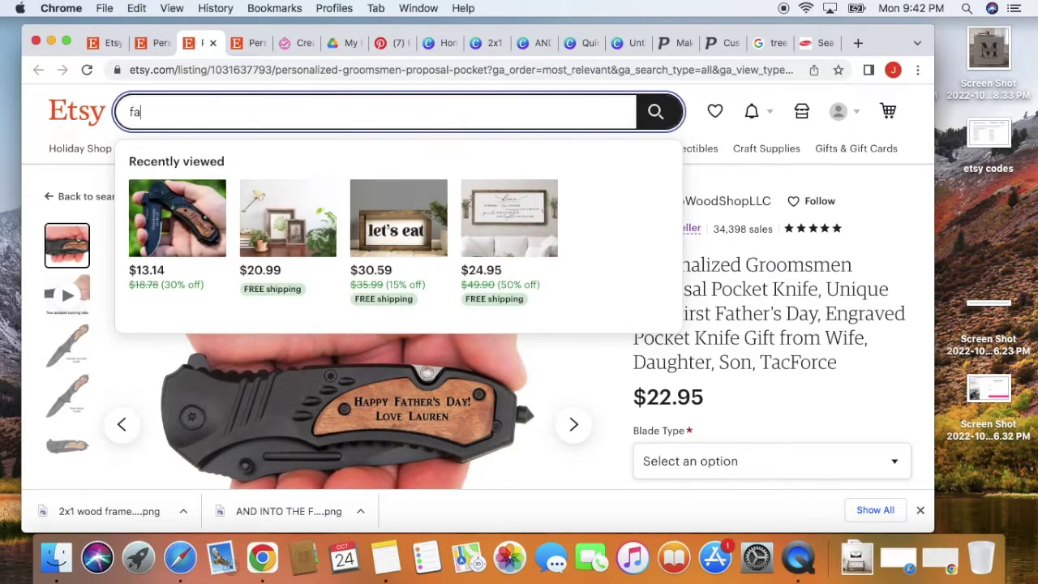
pyautogui.write('thers day gift')
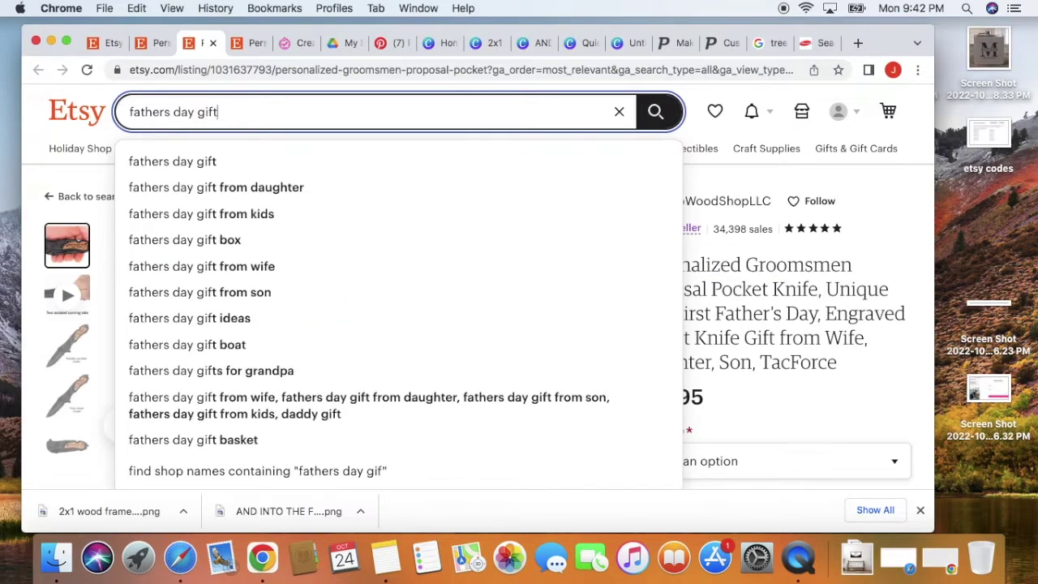
pyautogui.press('Return')
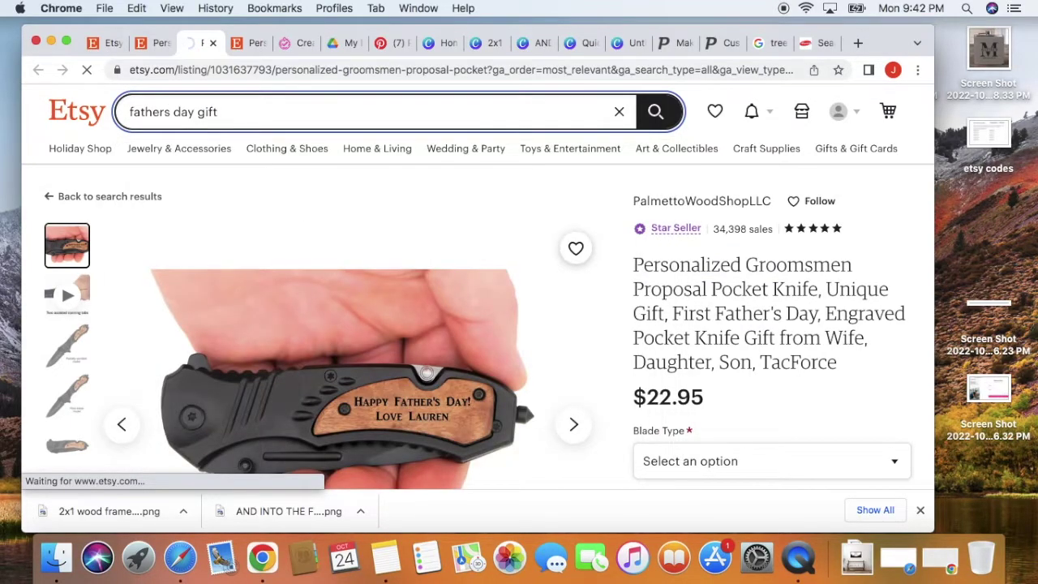
pyautogui.scroll(-6, 238, 248)
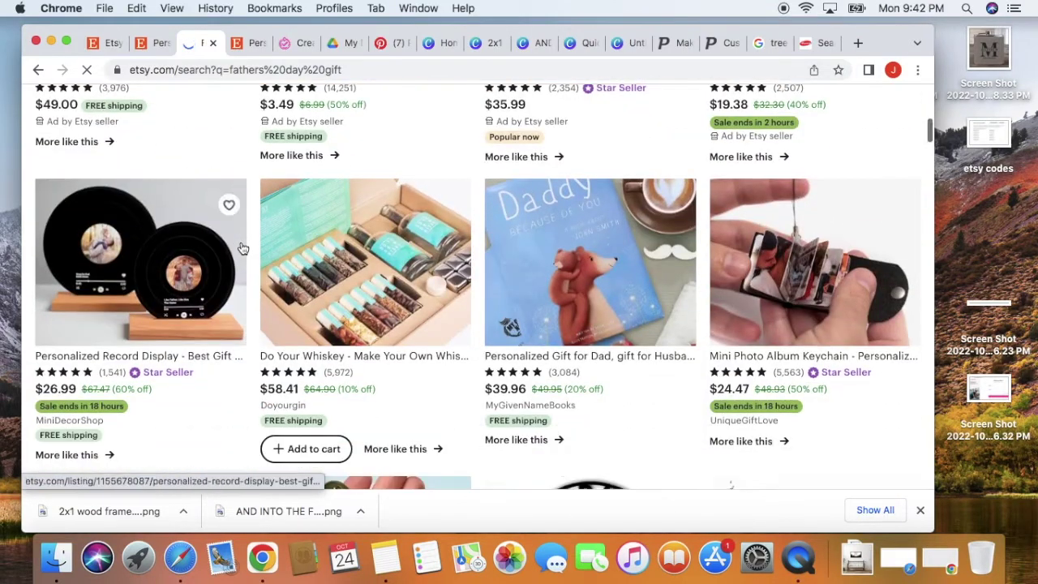
pyautogui.scroll(-2, 242, 248)
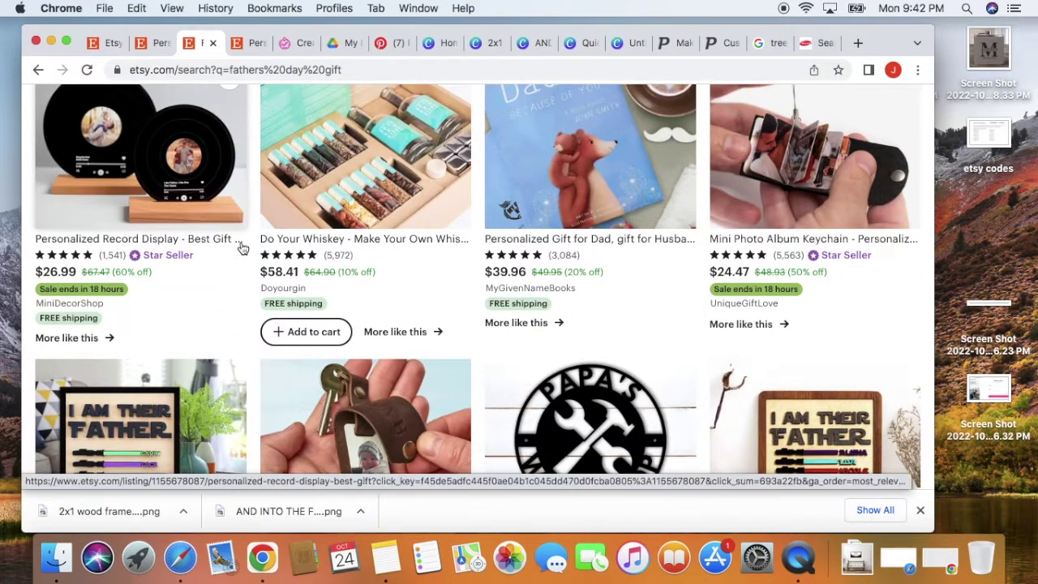
pyautogui.scroll(-1, 242, 247)
# - Open the MyGivenNameBooks "Personalized Gift for Dad" book listing and examine its full title, highlighting all of it
pyautogui.click(557, 136)
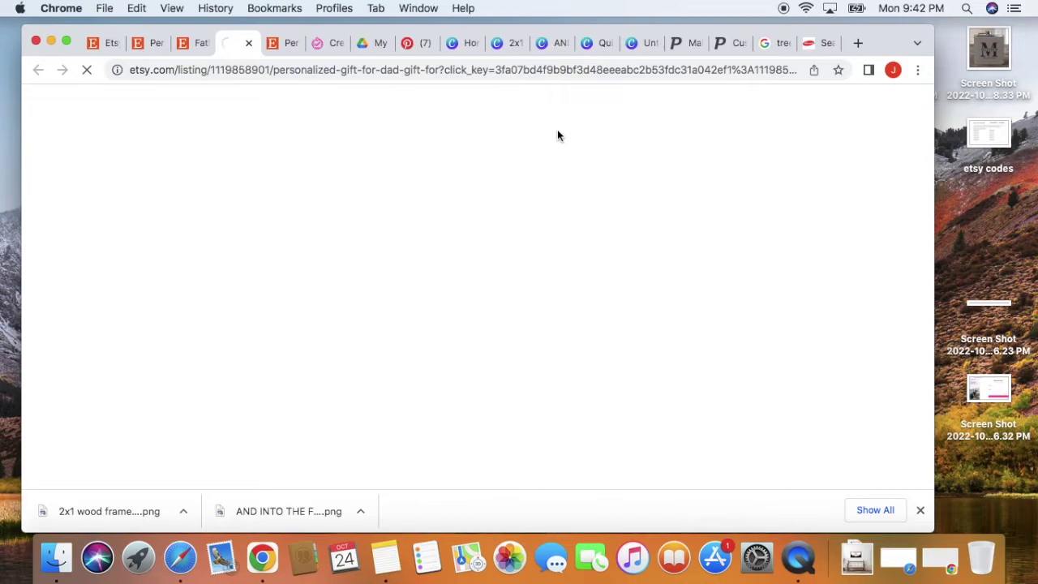
pyautogui.scroll(-1, 849, 260)
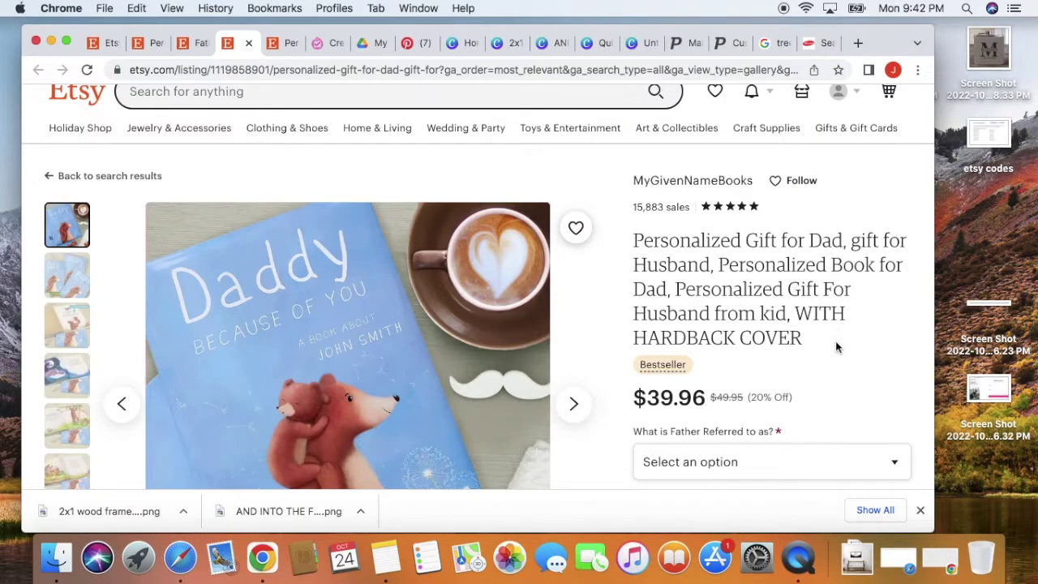
pyautogui.scroll(-2, 752, 275)
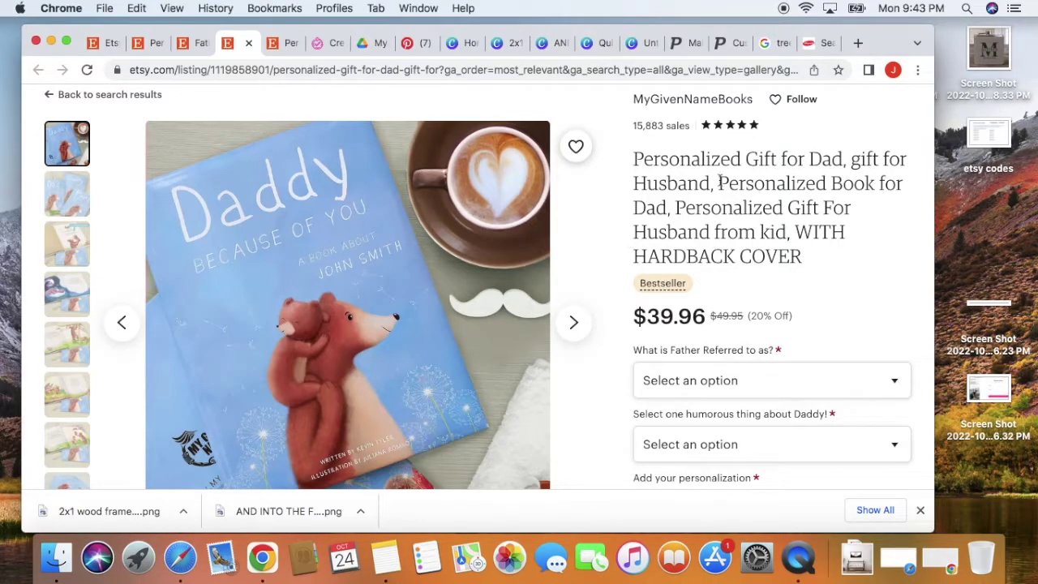
pyautogui.scroll(1, 720, 180)
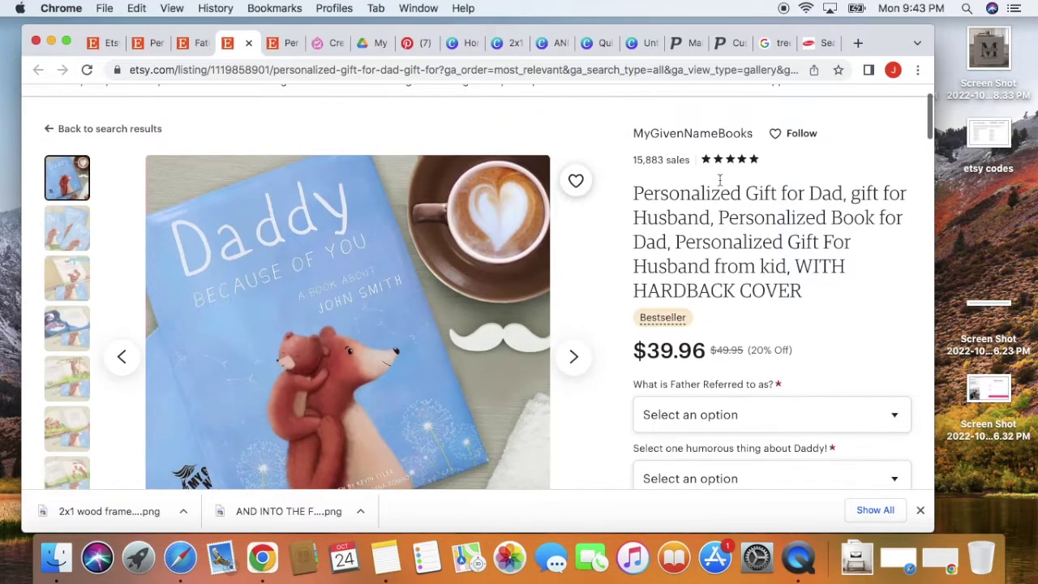
pyautogui.moveTo(805, 292); pyautogui.dragTo(635, 186)
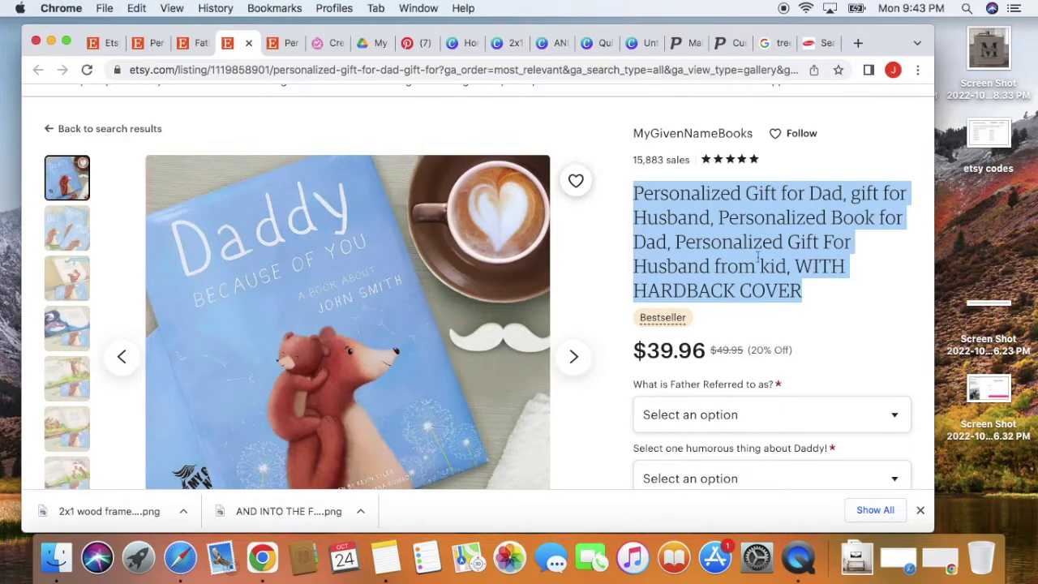
pyautogui.scroll(2, 718, 215)
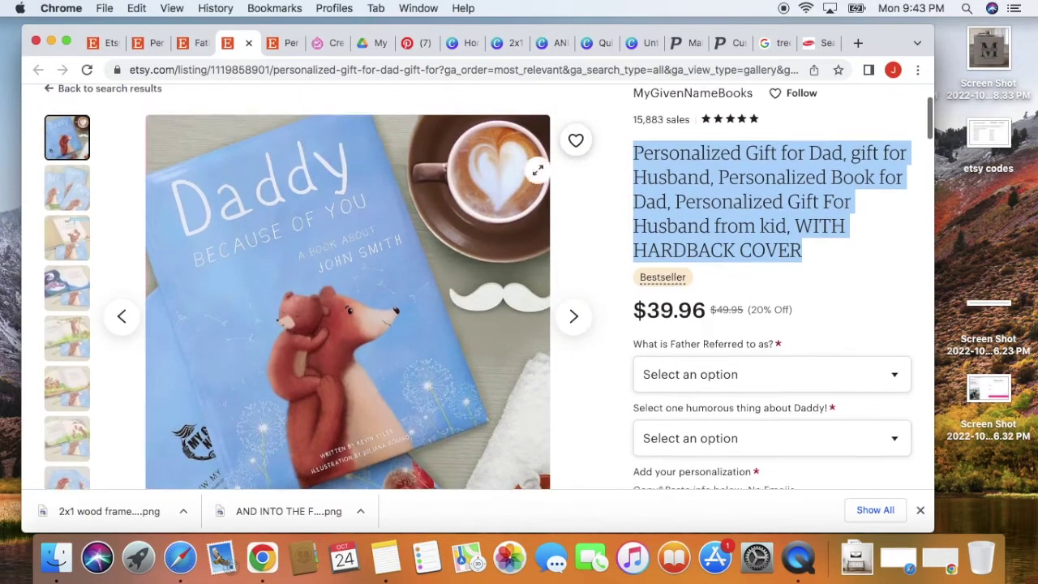
# - Look at the Completeful product page and the title of the RIAshopTDesigns personalized pocket knife listing
pyautogui.click(331, 45)
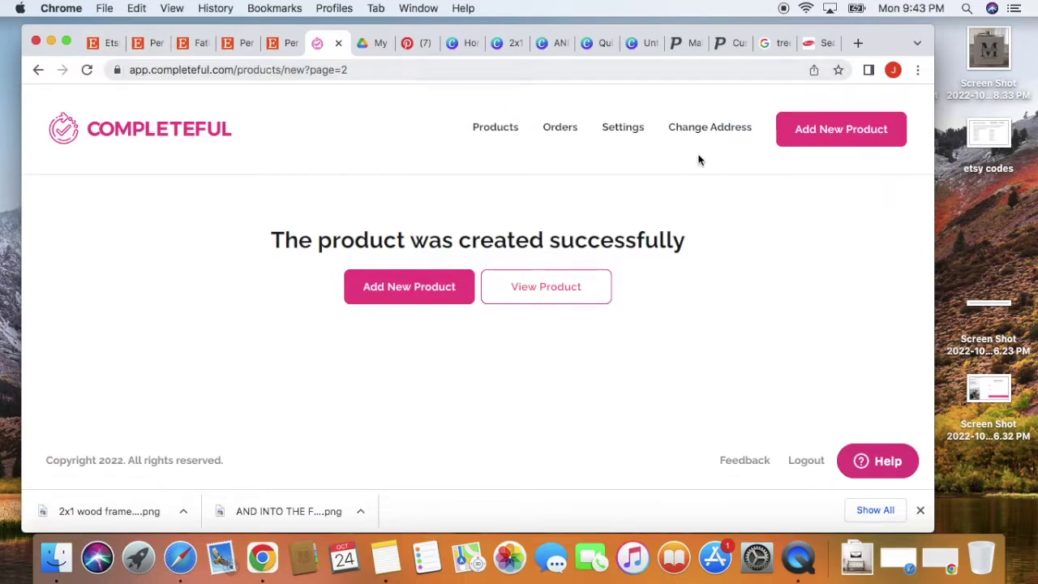
pyautogui.click(290, 46)
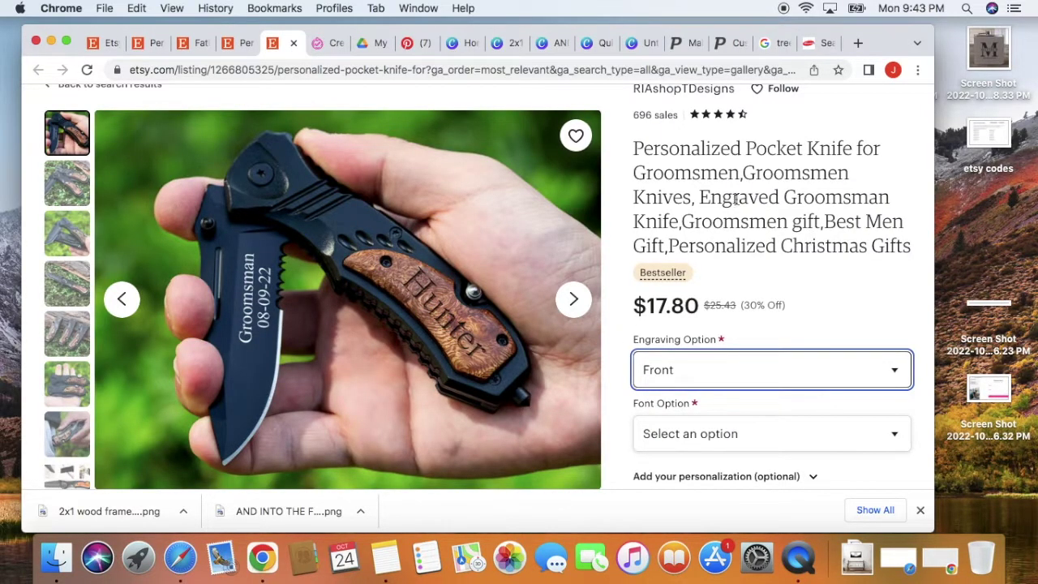
pyautogui.scroll(2, 567, 178)
pyautogui.scroll(-2, 487, 129)
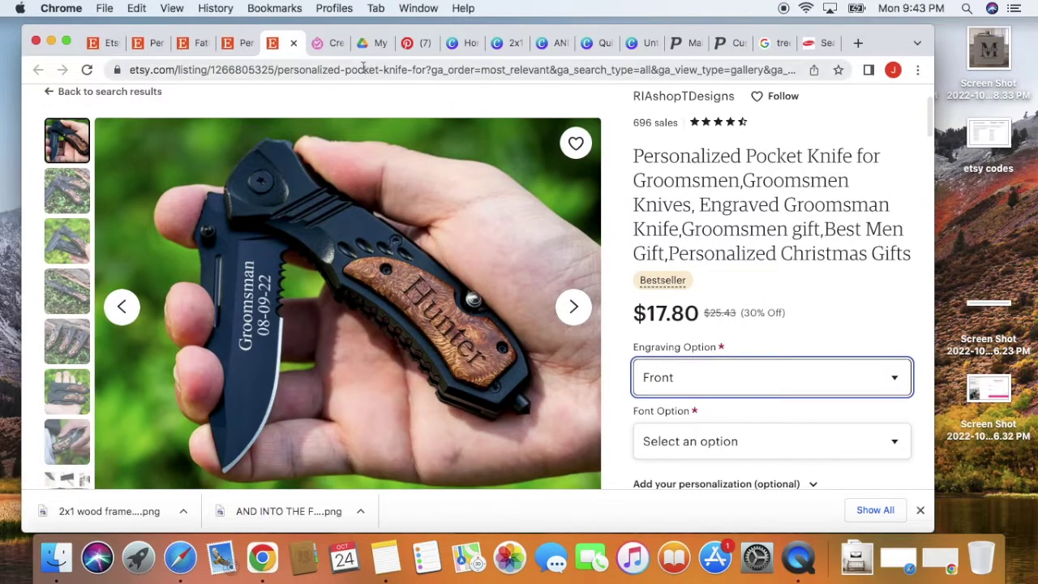
# - Return to the Daddy book listing and examine its related categories and searches for the keywords the seller uses
pyautogui.click(243, 42)
pyautogui.scroll(-5, 520, 215)
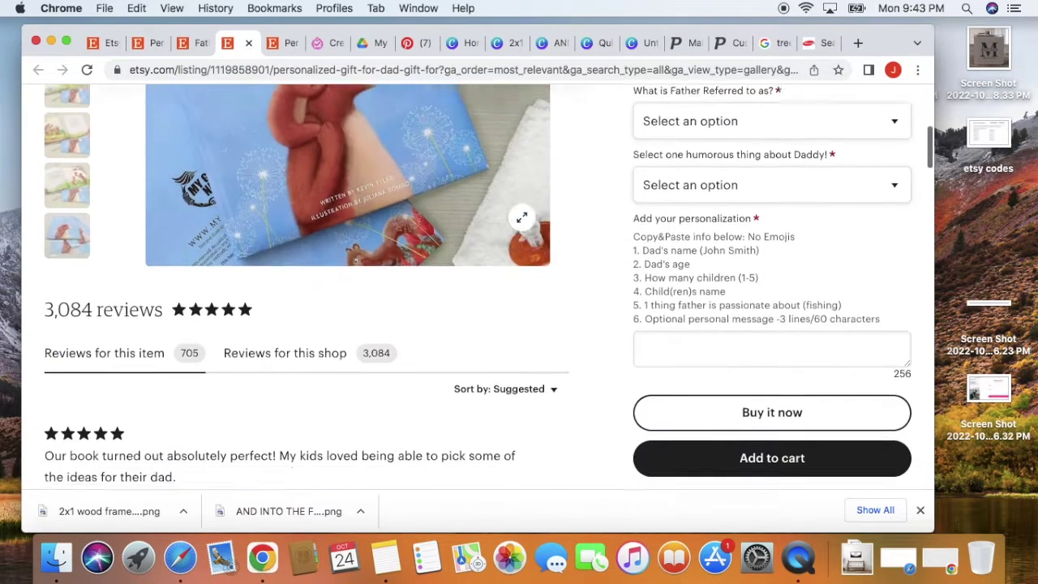
pyautogui.scroll(-20, 521, 215)
pyautogui.scroll(-20, 524, 223)
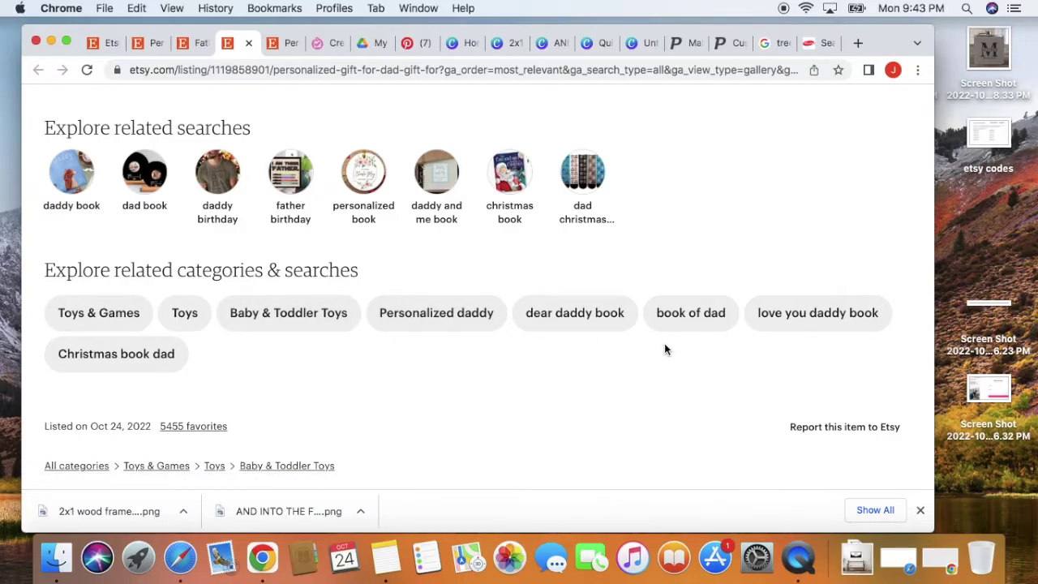
pyautogui.scroll(20, 664, 343)
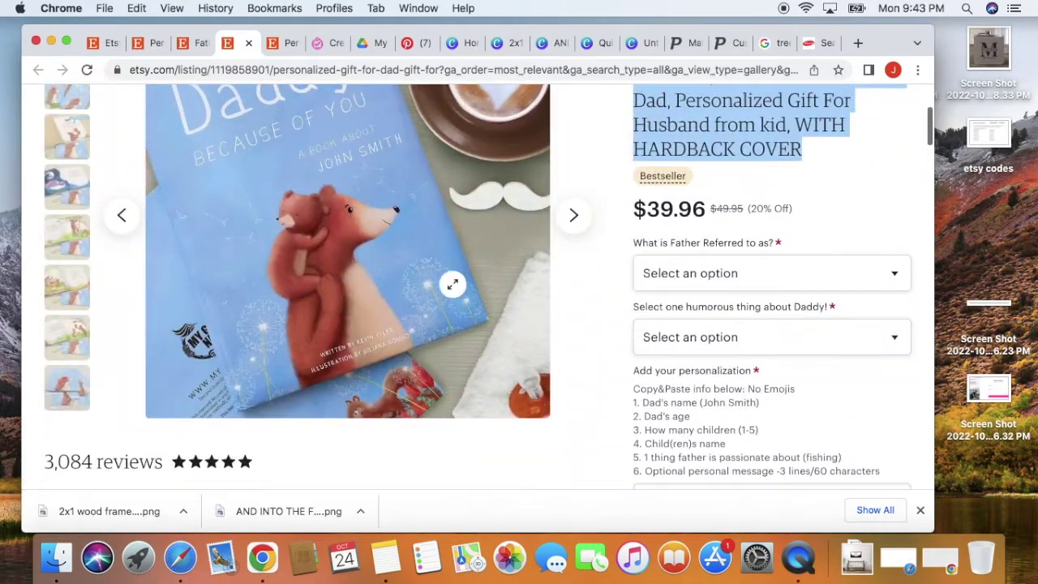
pyautogui.scroll(5, 655, 307)
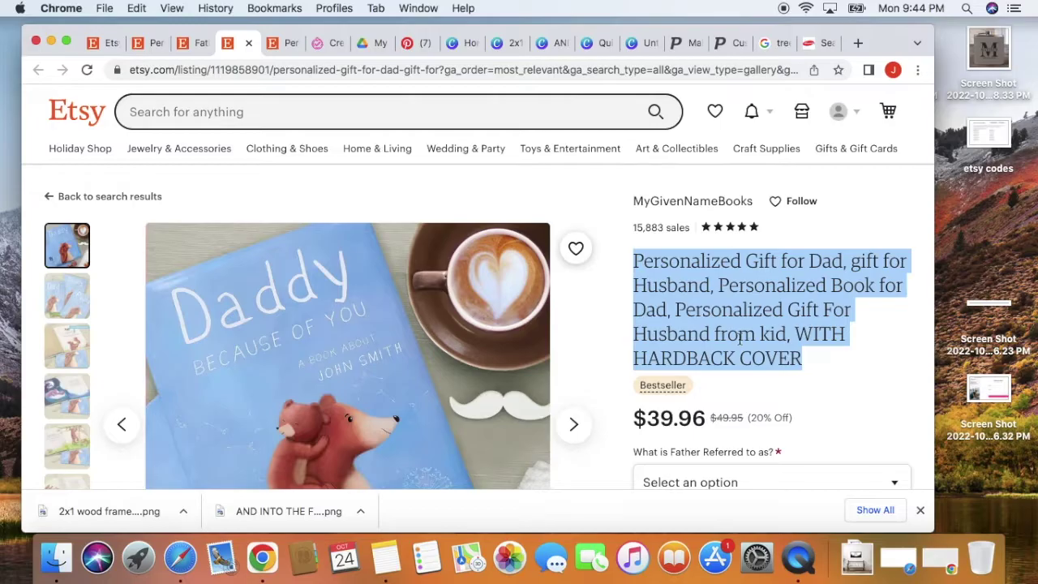
pyautogui.scroll(-20, 688, 341)
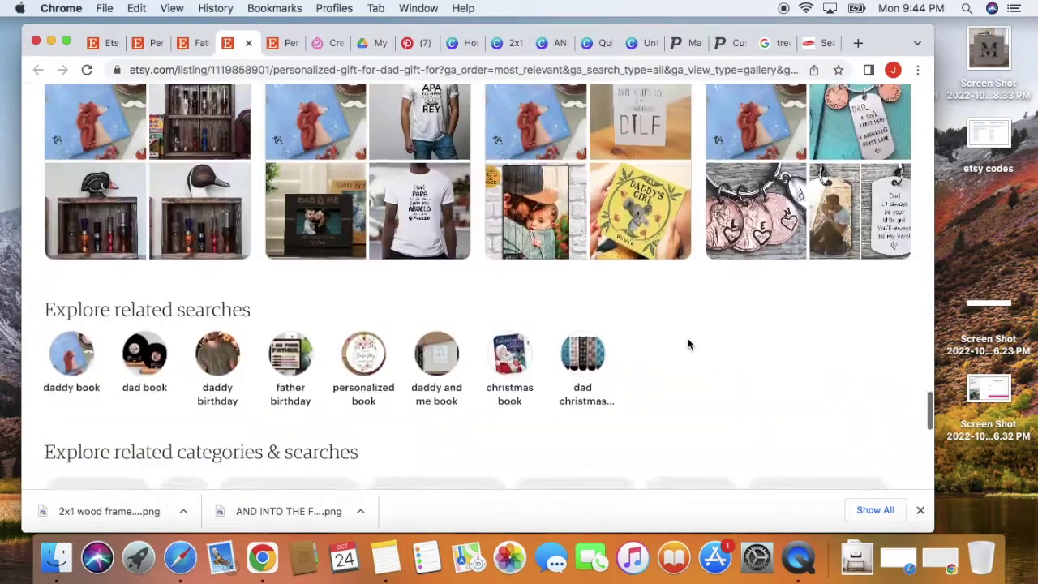
pyautogui.scroll(-1, 687, 345)
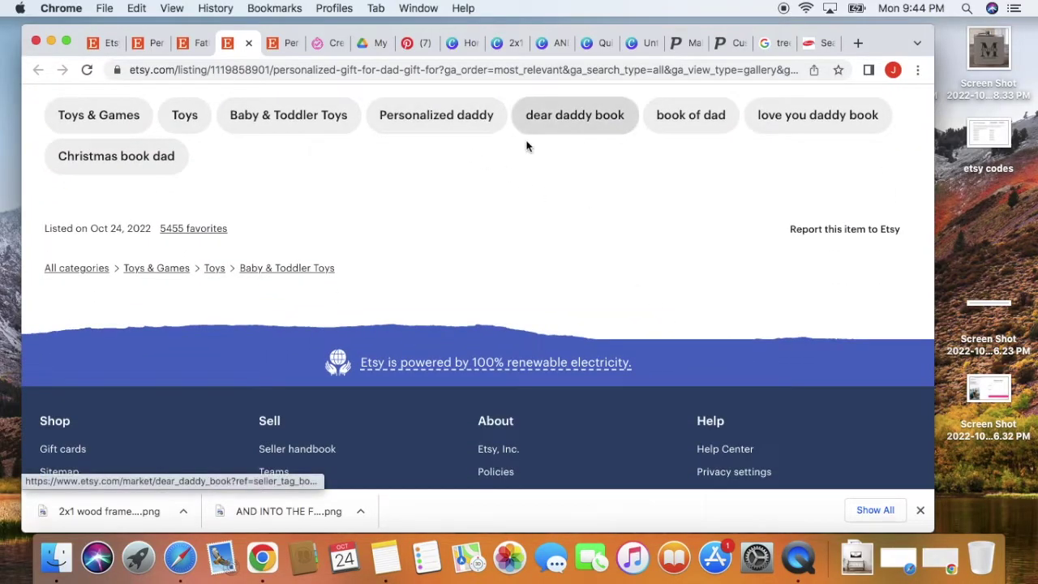
pyautogui.scroll(2, 688, 130)
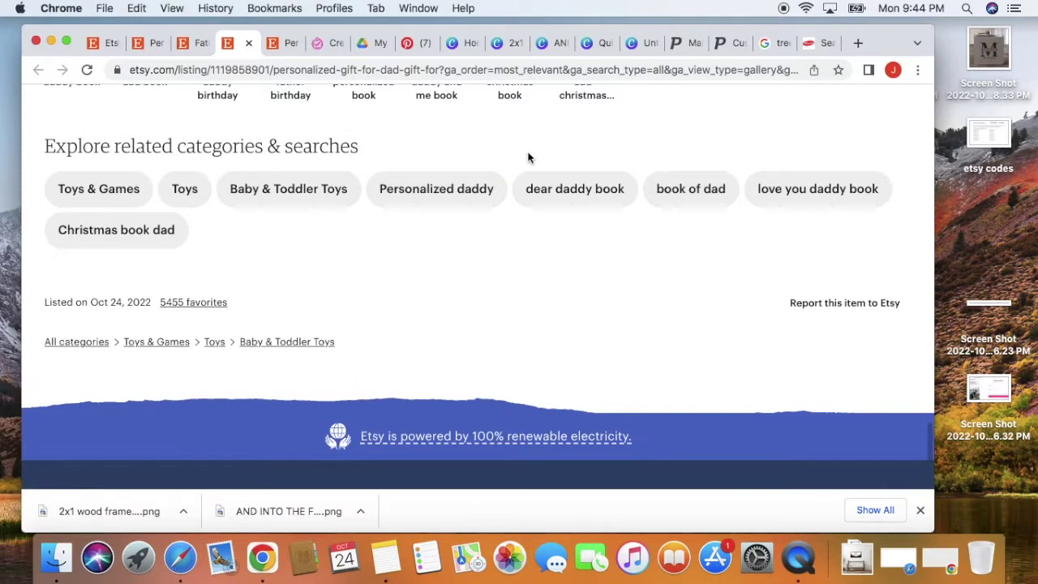
pyautogui.scroll(1, 557, 256)
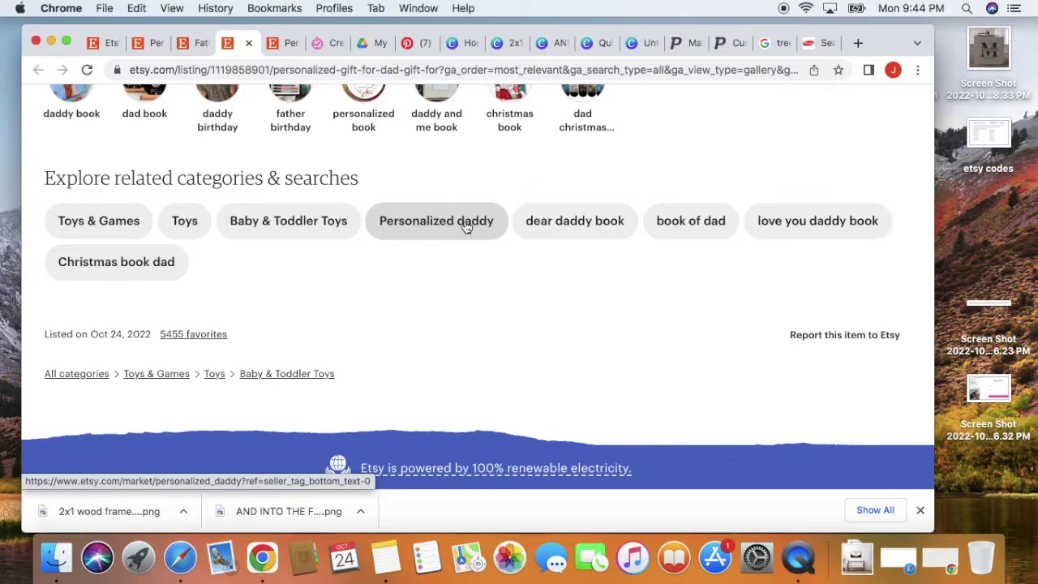
# - Examine the Daddy book listing's title again, highlighting the opening phrase "Personalized Gift for Dad," and review its personalization options
pyautogui.scroll(20, 467, 227)
pyautogui.scroll(-1, 325, 146)
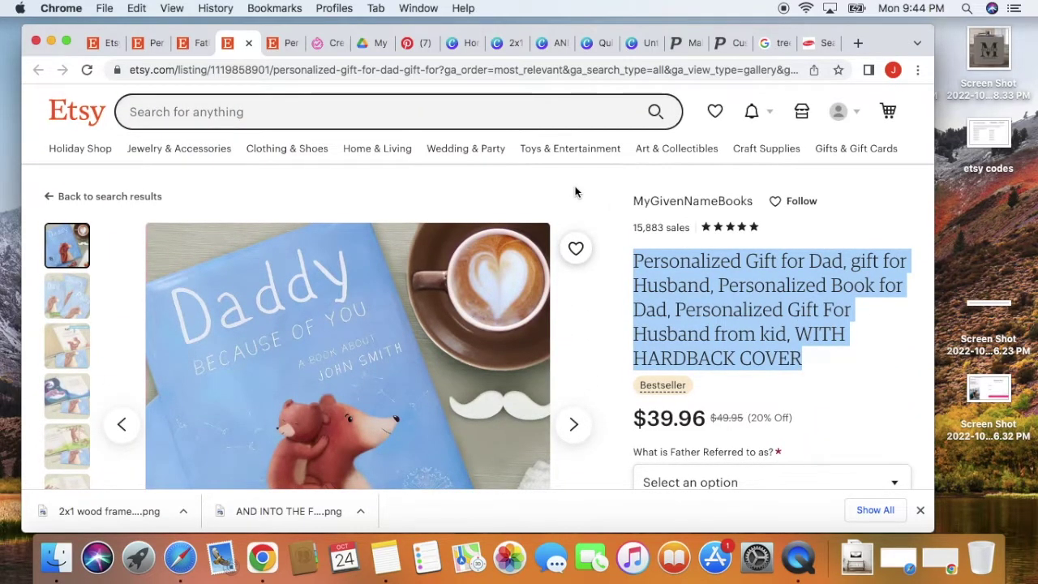
pyautogui.scroll(-1, 575, 192)
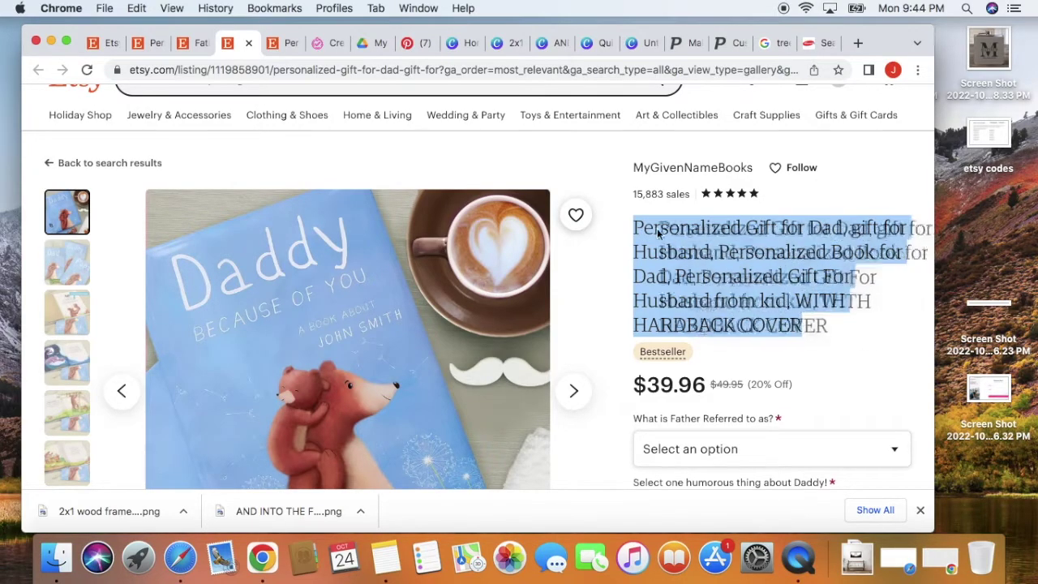
pyautogui.click(649, 253)
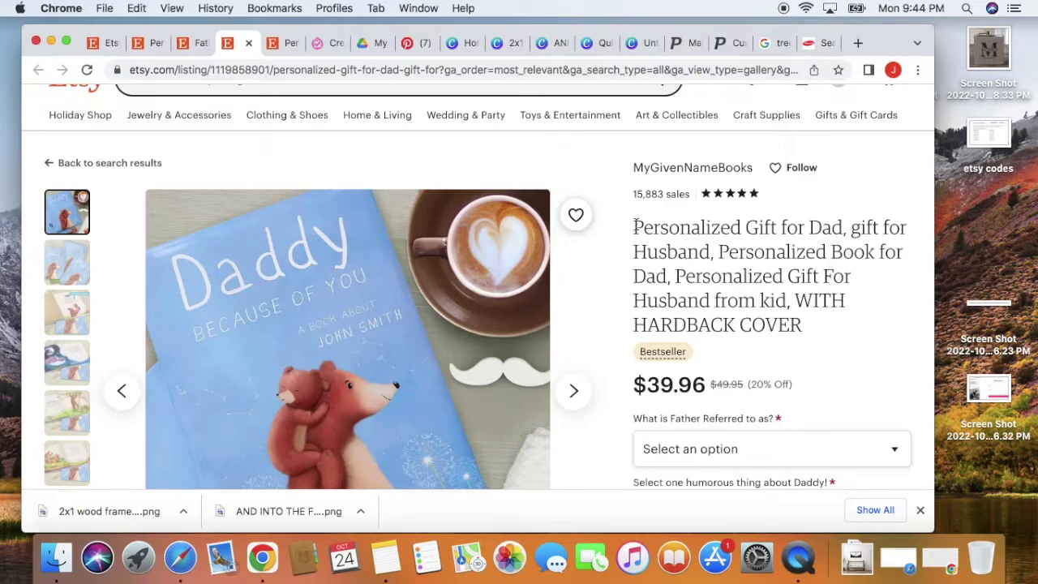
pyautogui.moveTo(635, 226); pyautogui.dragTo(849, 232)
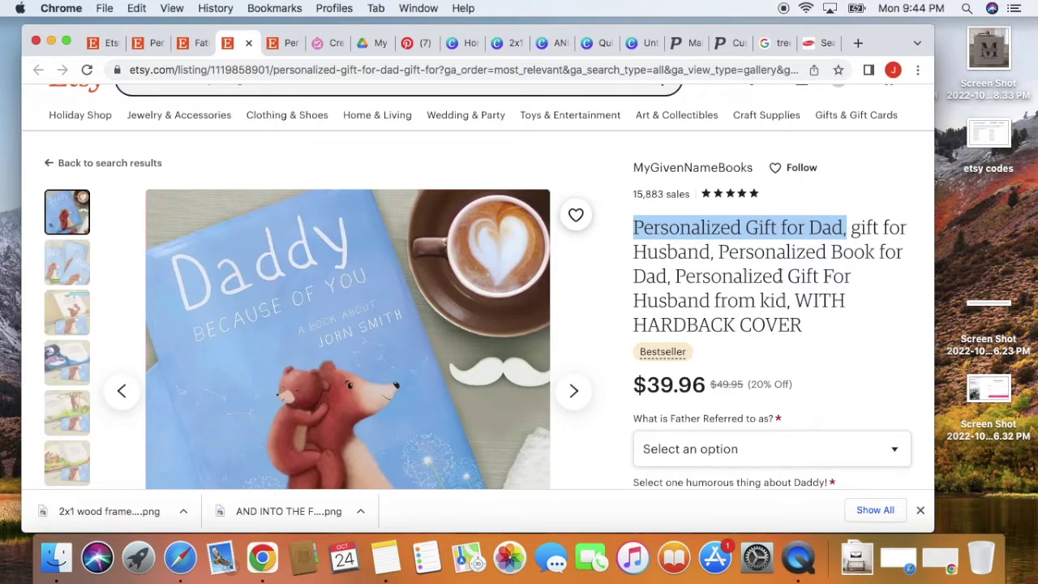
pyautogui.scroll(-3, 780, 276)
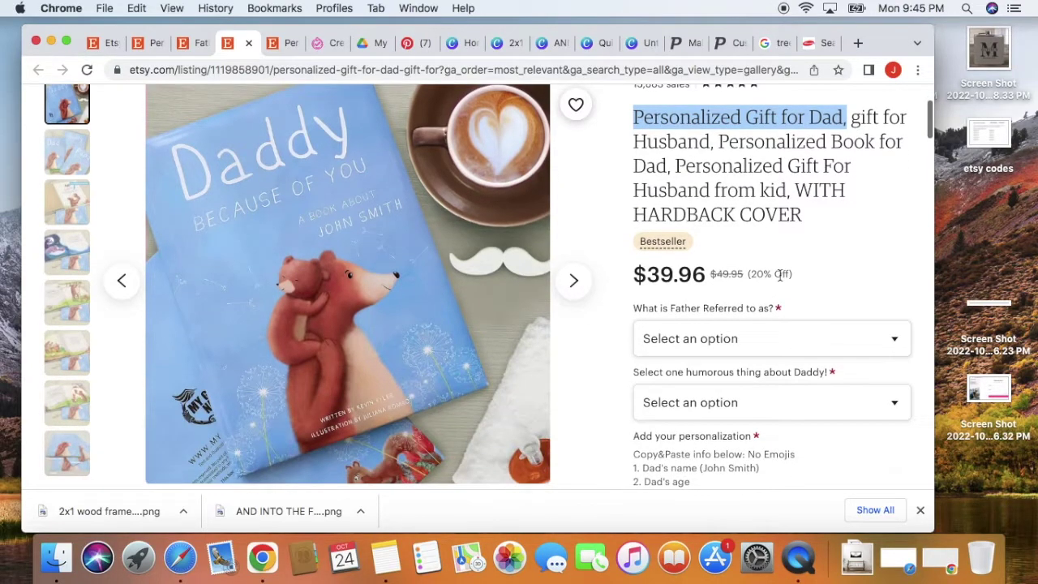
pyautogui.scroll(-2, 780, 276)
pyautogui.scroll(3, 780, 276)
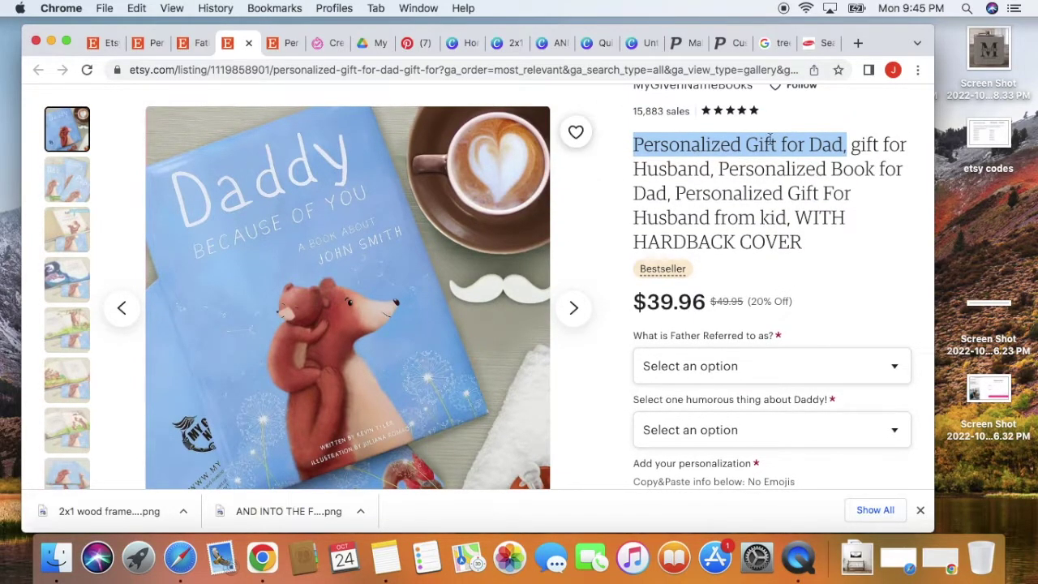
pyautogui.scroll(-1, 775, 166)
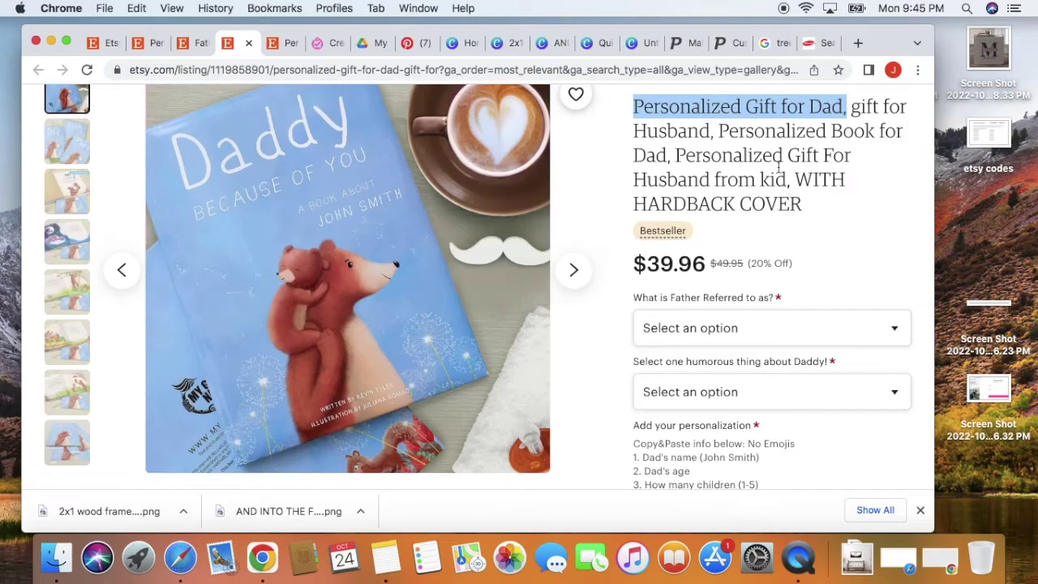
# - Look through the Daddy book listing's customer reviews, review photos, shipping and returns details, and title
pyautogui.scroll(-10, 779, 167)
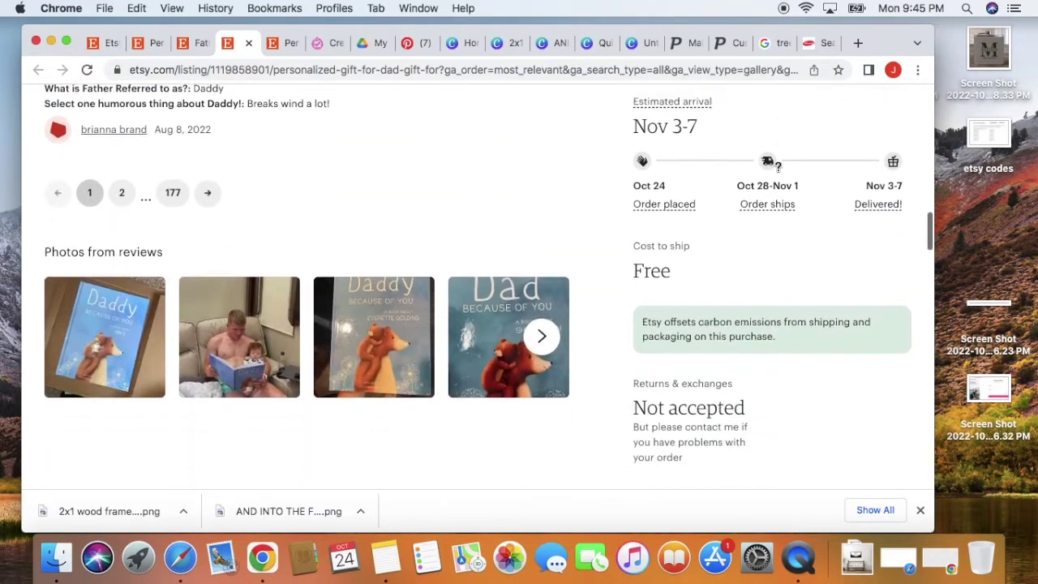
pyautogui.scroll(-5, 778, 168)
pyautogui.scroll(20, 778, 168)
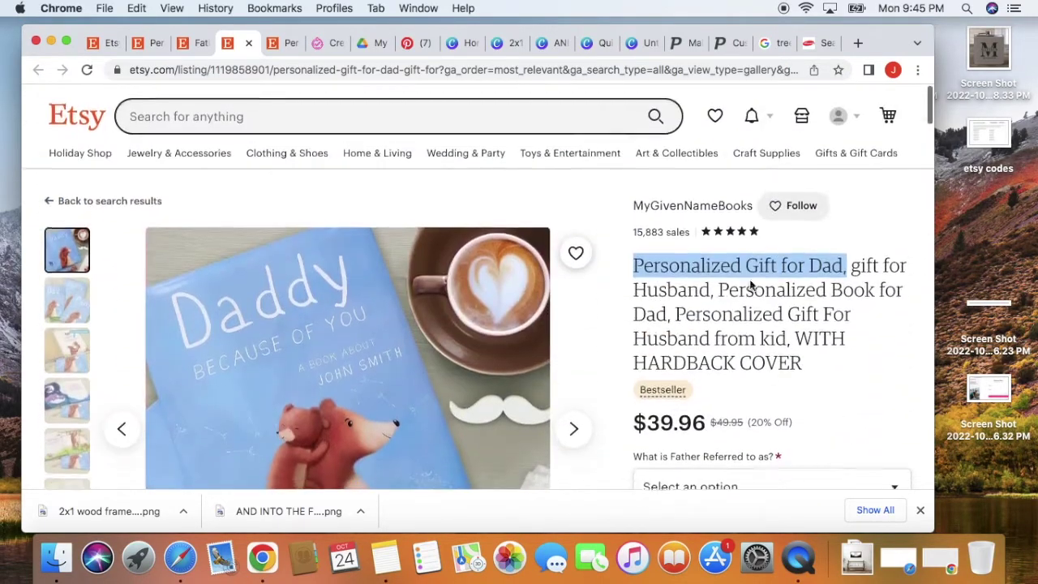
pyautogui.scroll(-4, 822, 280)
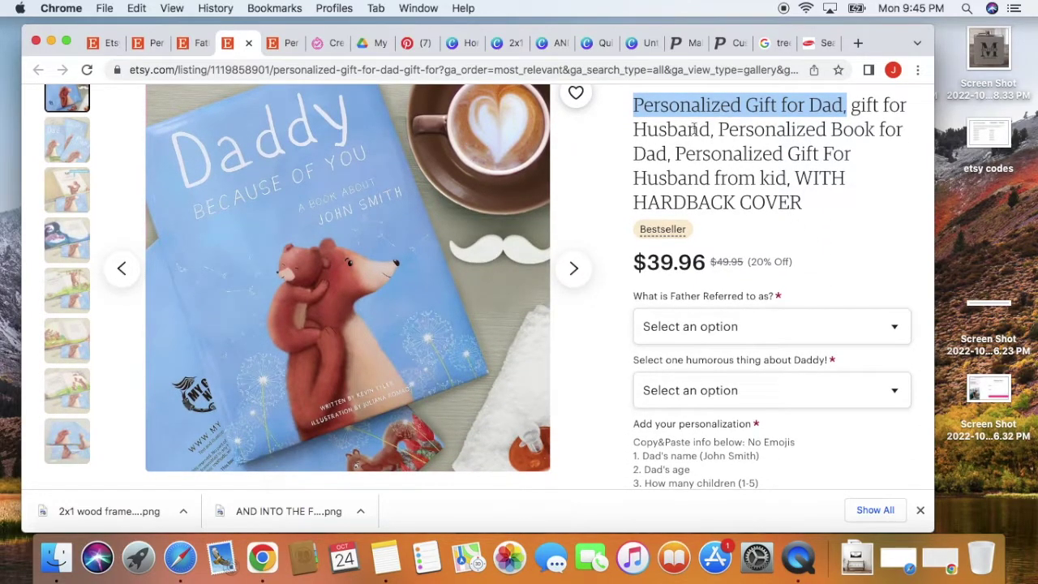
pyautogui.scroll(-20, 726, 222)
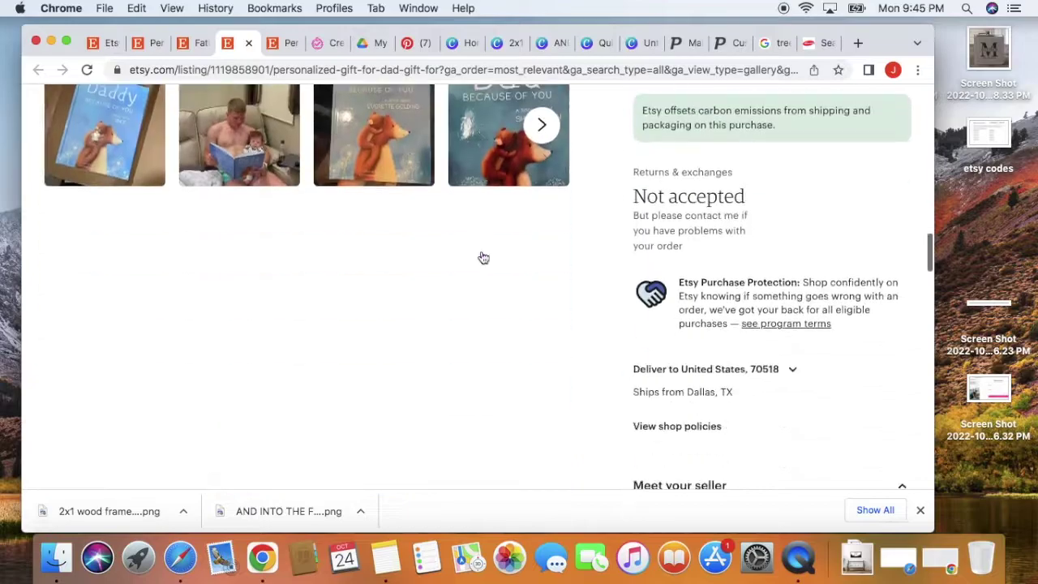
pyautogui.scroll(20, 411, 266)
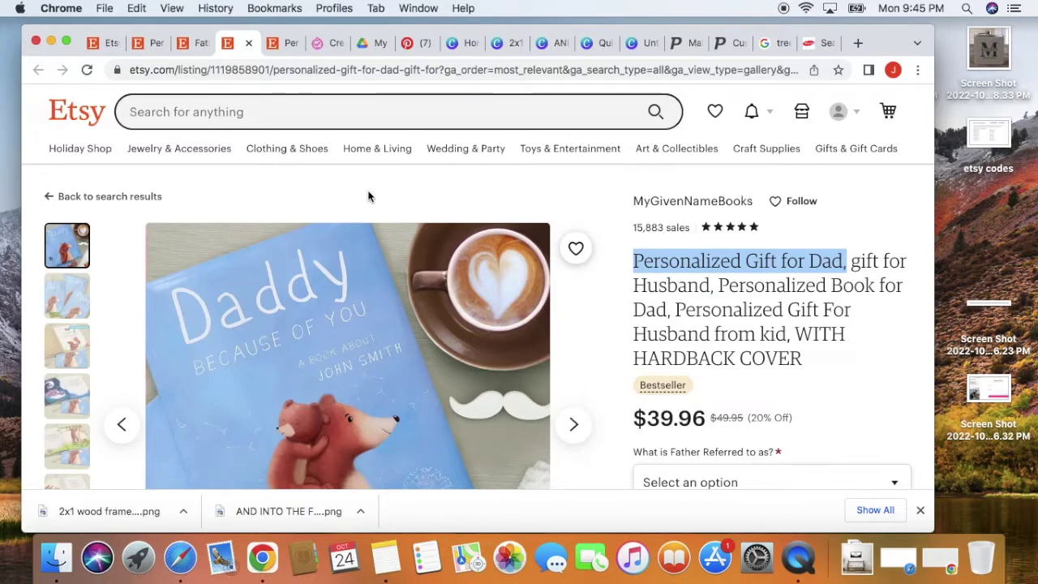
# - Enter "personalized gift for" as an Etsy search and review the suggested keyword phrases
pyautogui.click(240, 113)
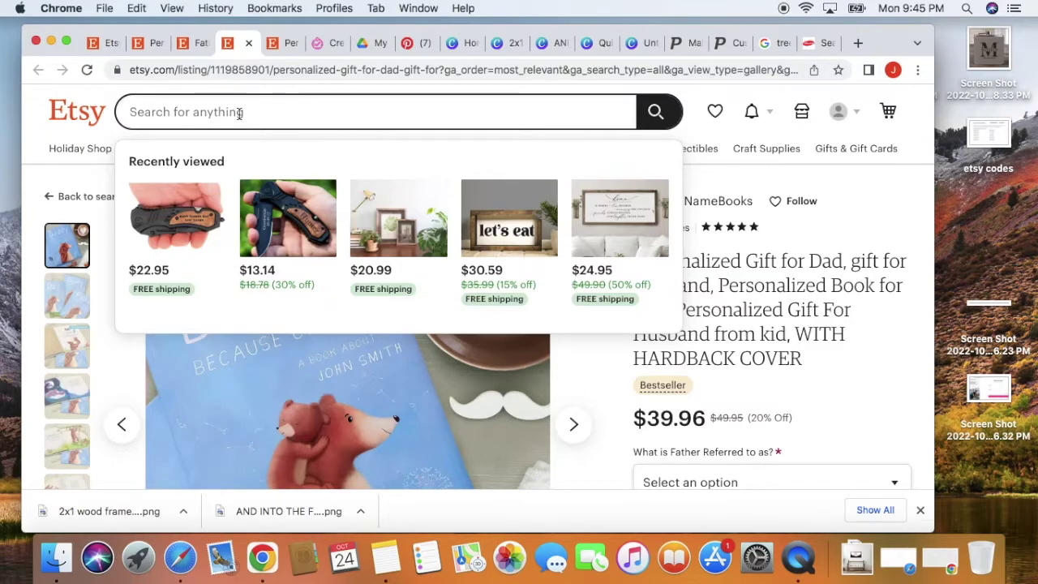
pyautogui.write('persoanlize')
pyautogui.press('BackSpace')
pyautogui.press('BackSpace')
pyautogui.press('BackSpace')
pyautogui.press('BackSpace')
pyautogui.press('BackSpace')
pyautogui.press('BackSpace')
pyautogui.write('nalized if')
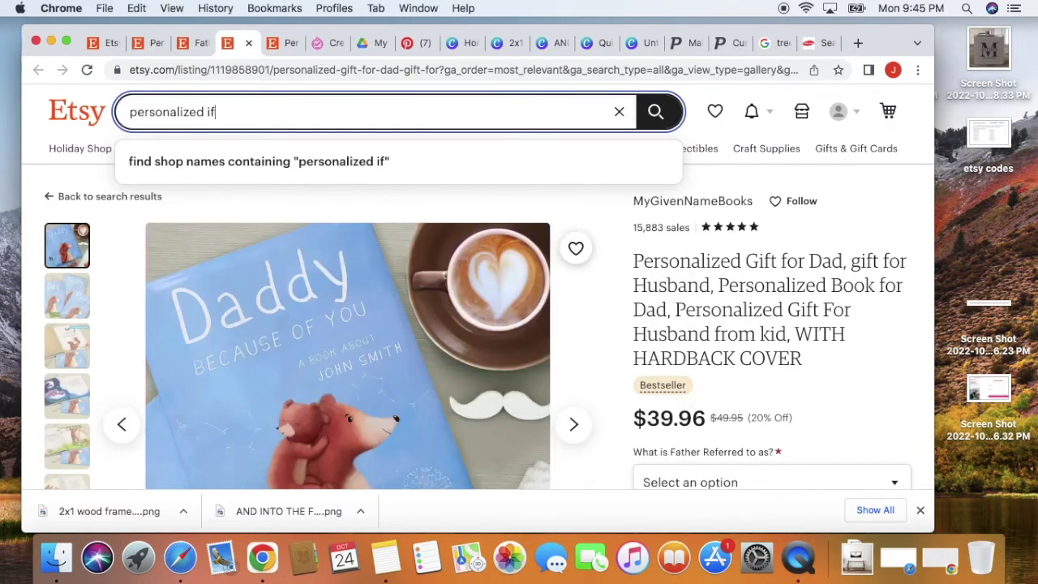
pyautogui.press('BackSpace')
pyautogui.write('gift for')
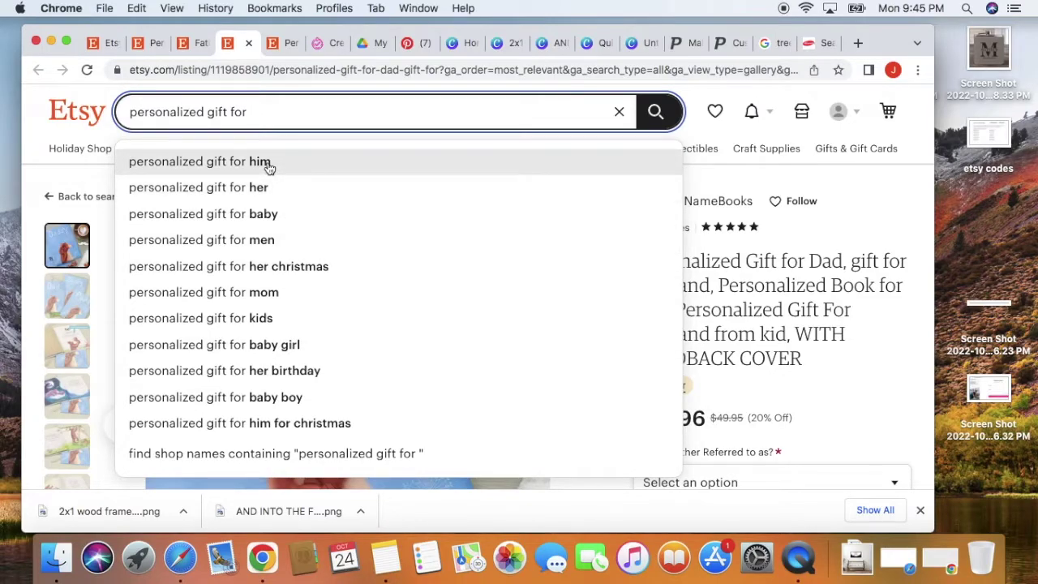
# - Replace the search phrase with "farmhouse decor for" and review the suggested rooms and uses
pyautogui.tripleClick(262, 116)
pyautogui.write('farm')
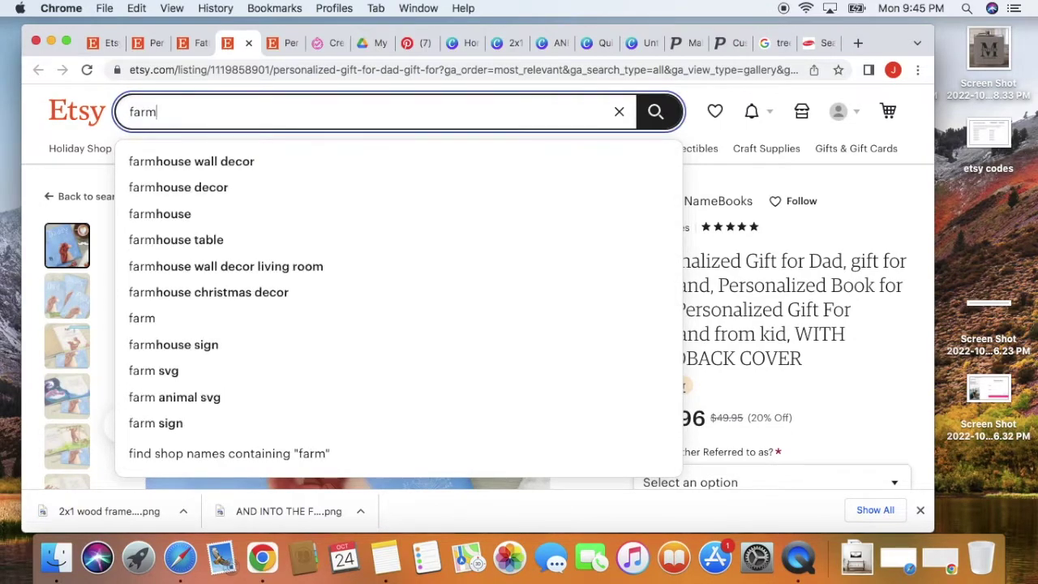
pyautogui.write('house decor for')
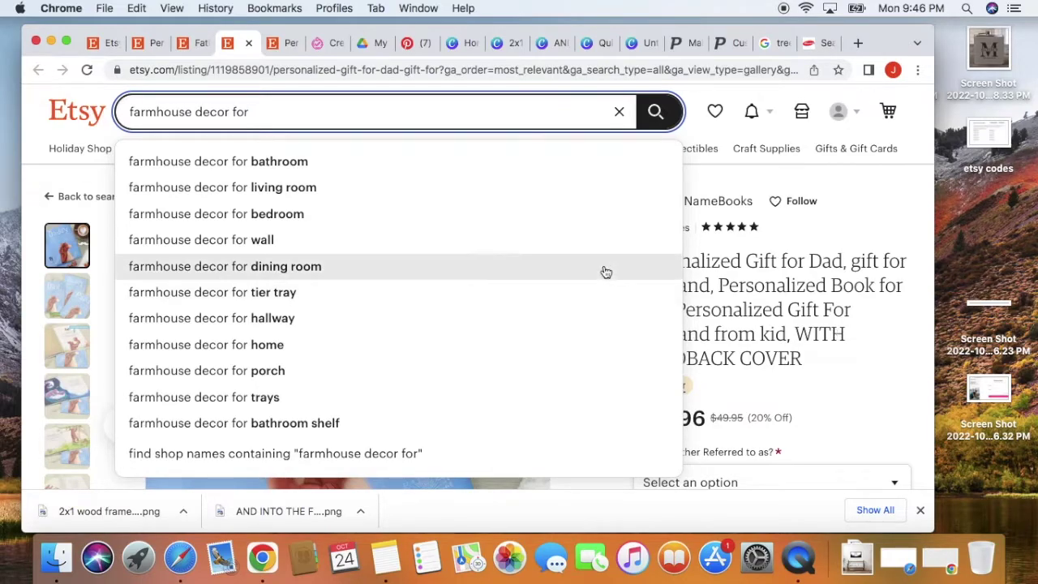
pyautogui.scroll(-1, 482, 258)
pyautogui.scroll(2, 406, 271)
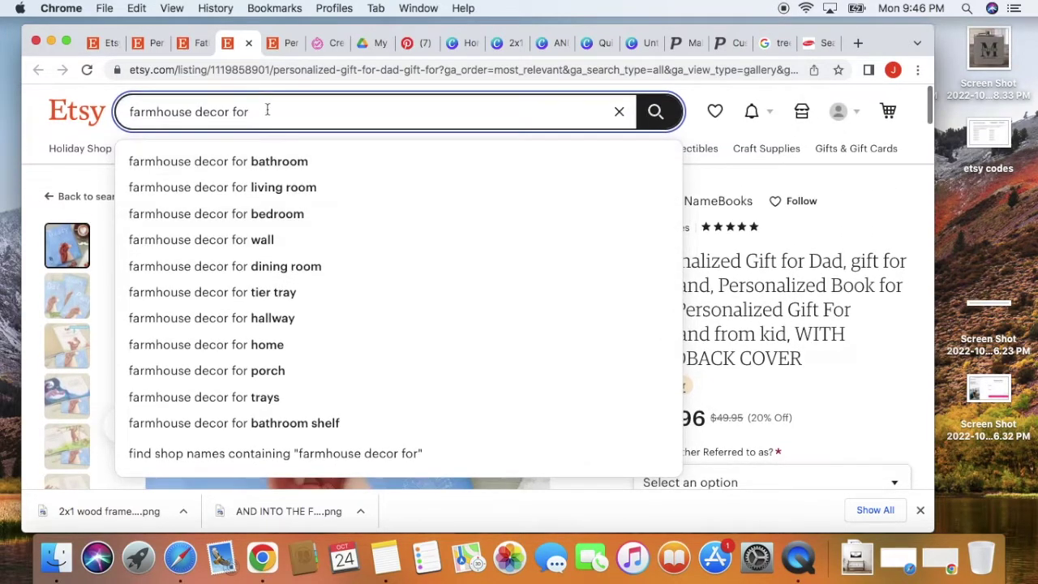
# - Enter "tumbler for" as the search phrase, choose the suggestion "tumbler for a principal" and look over the first results
pyautogui.moveTo(260, 111); pyautogui.dragTo(90, 95)
pyautogui.write('tumbler for')
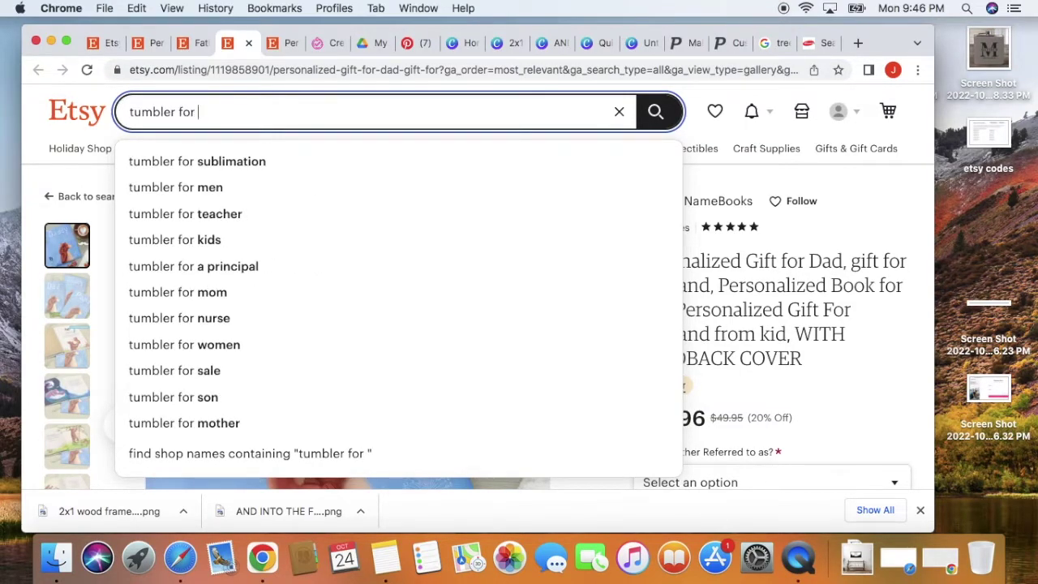
pyautogui.click(254, 274)
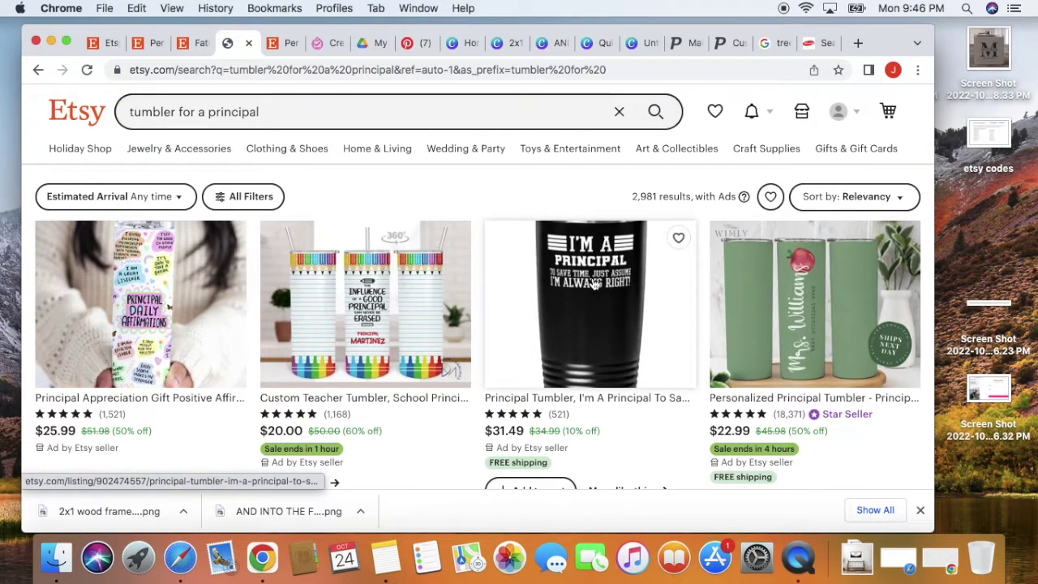
pyautogui.scroll(-2, 595, 284)
pyautogui.scroll(-1, 600, 308)
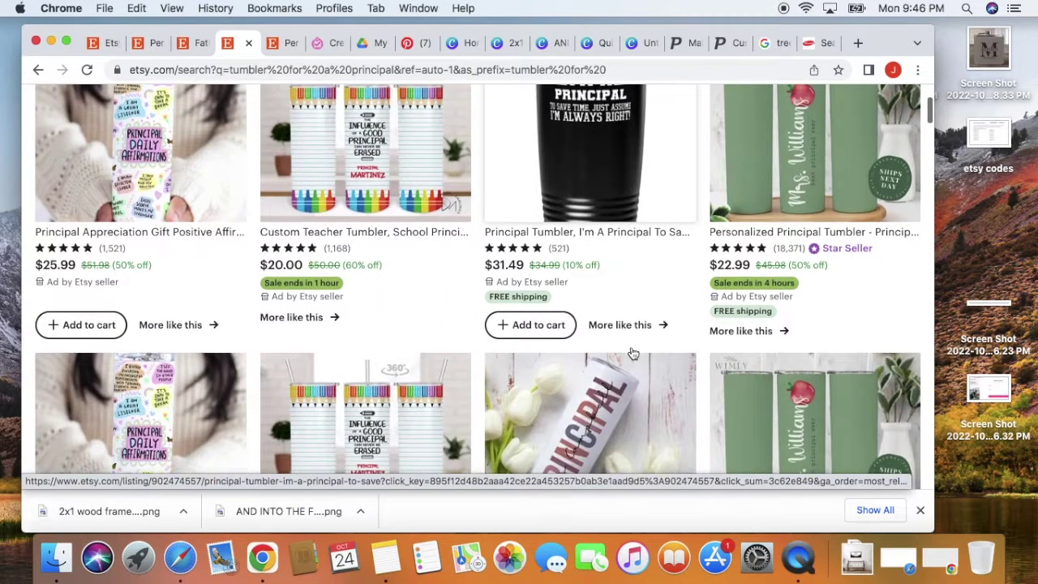
pyautogui.scroll(3, 606, 339)
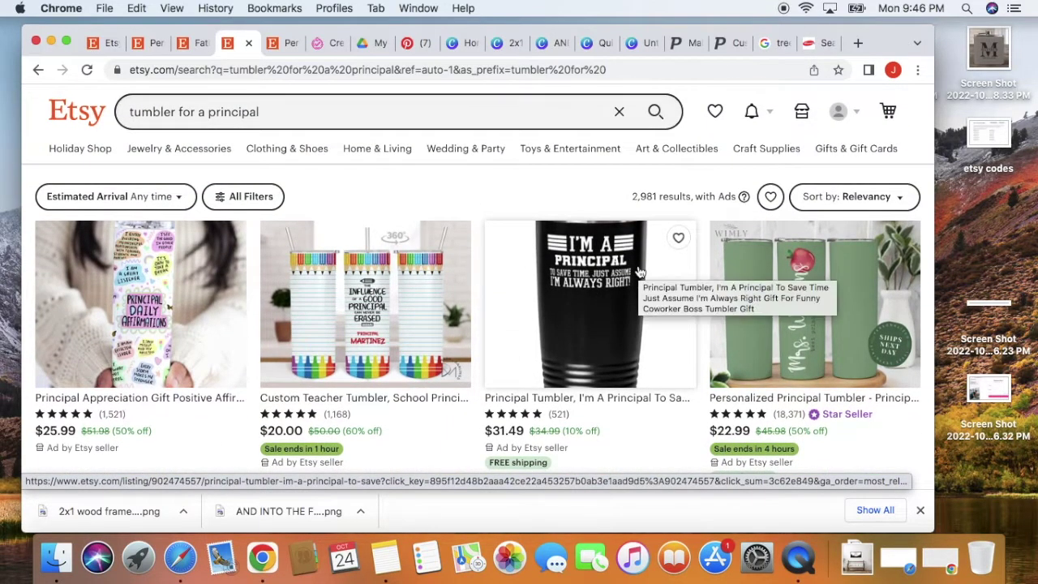
# - Open the black "I'm A Principal" tumbler listing from OrangePieces and examine its photo, title, price and description
pyautogui.click(592, 291)
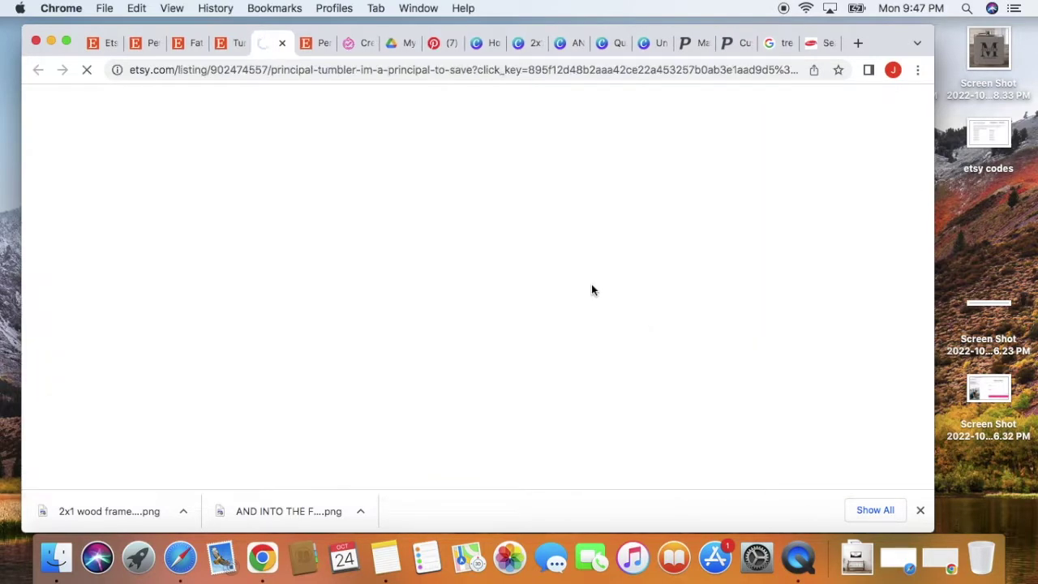
pyautogui.scroll(-5, 442, 308)
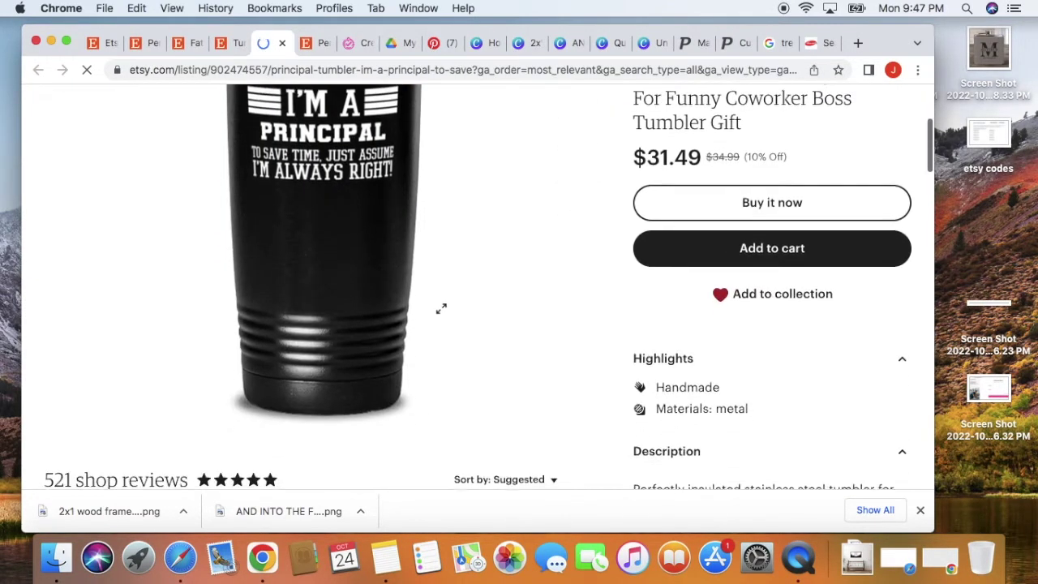
pyautogui.scroll(5, 345, 294)
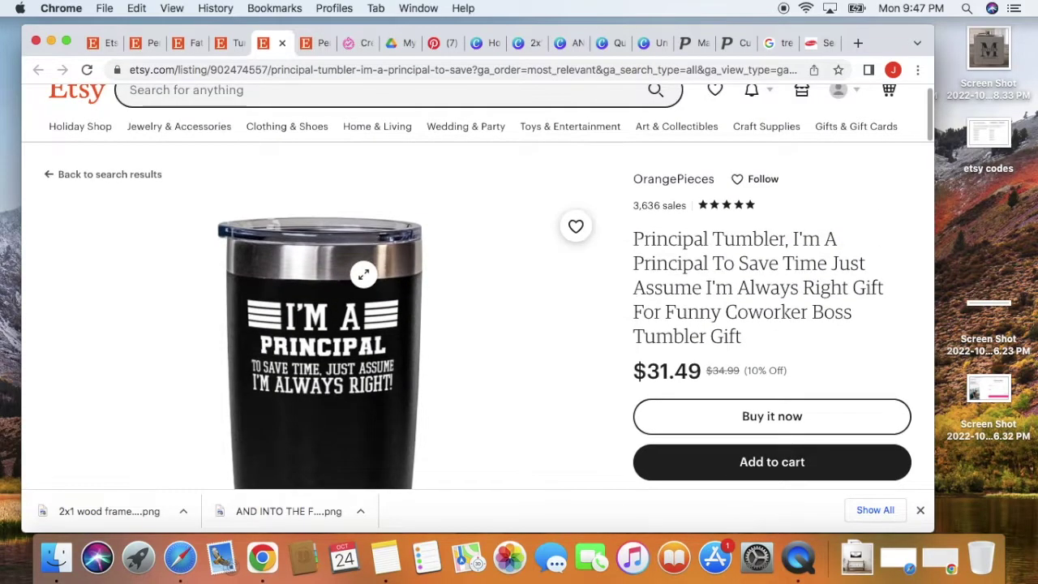
pyautogui.scroll(-10, 363, 274)
pyautogui.scroll(9, 363, 274)
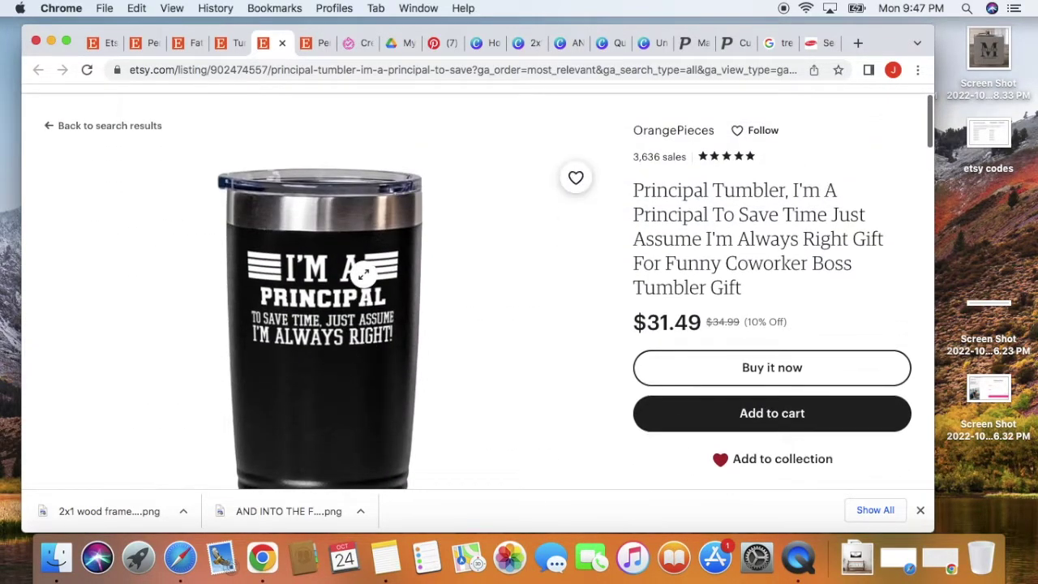
pyautogui.scroll(2, 363, 274)
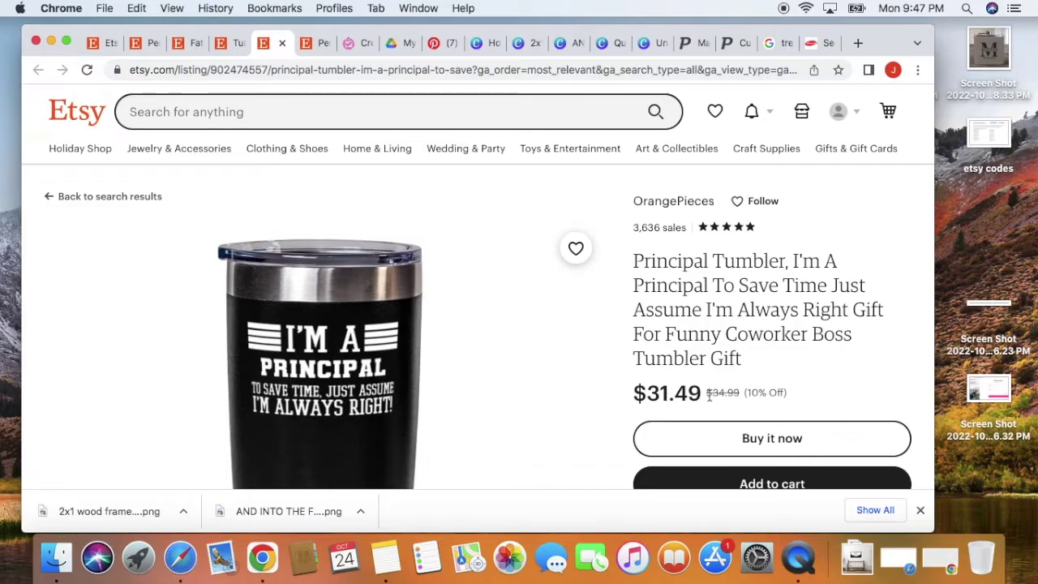
# - Return to the "tumbler for a principal" results and browse the competing products' designs, photos, titles and prices
pyautogui.click(229, 43)
pyautogui.scroll(-5, 435, 325)
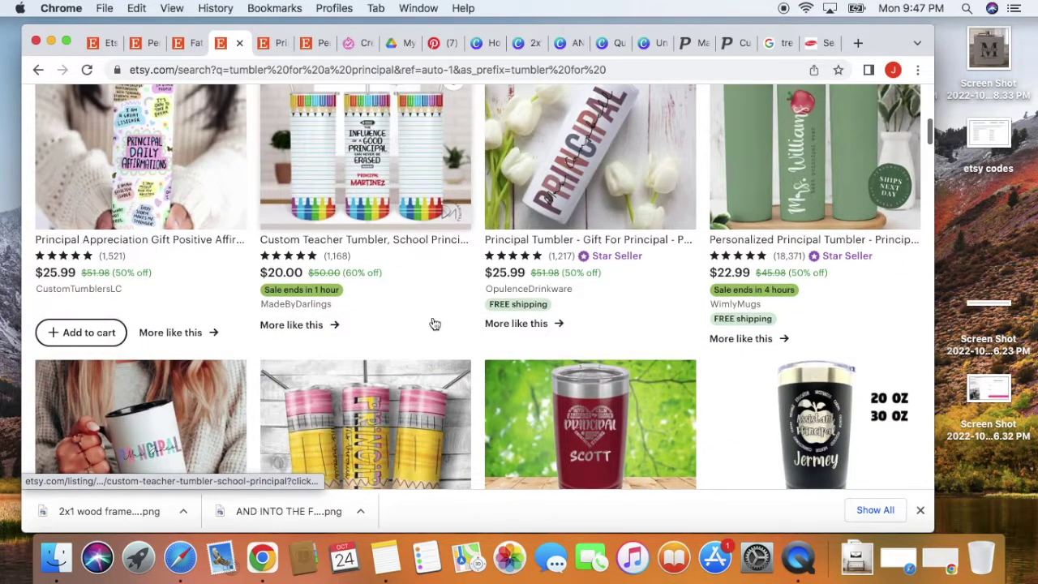
pyautogui.scroll(-5, 258, 283)
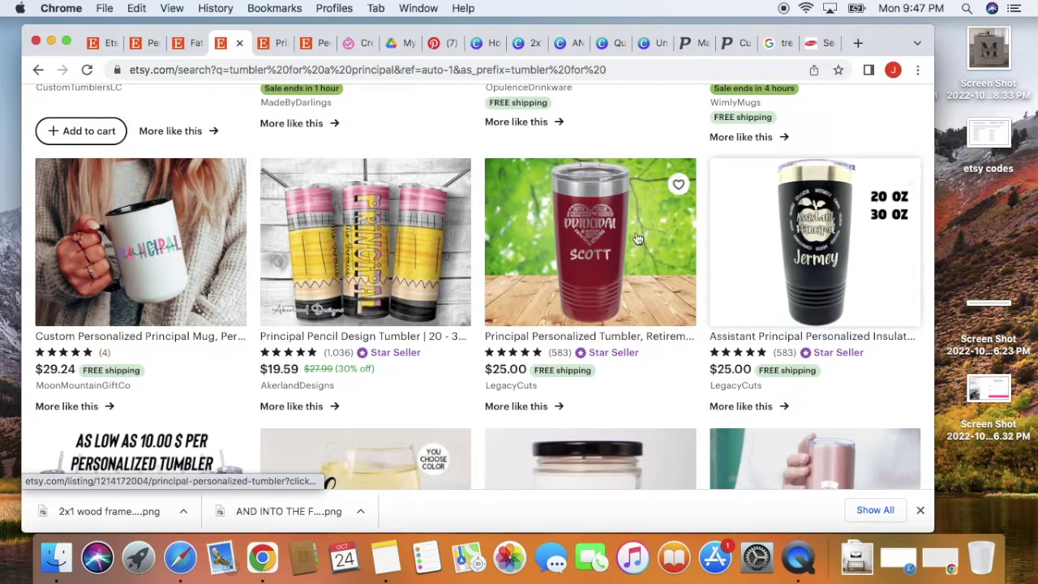
pyautogui.scroll(-9, 415, 238)
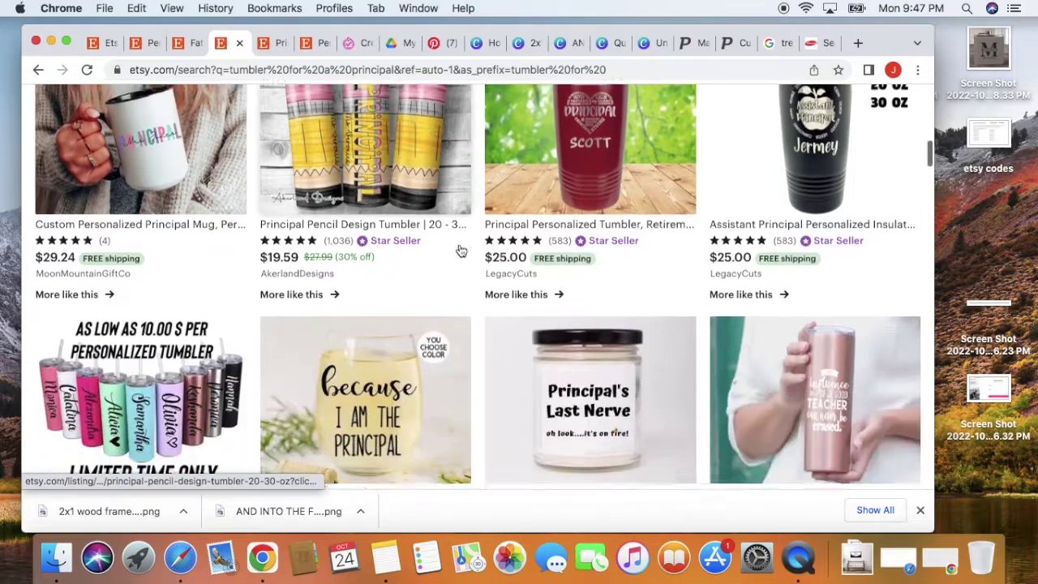
pyautogui.scroll(-4, 460, 252)
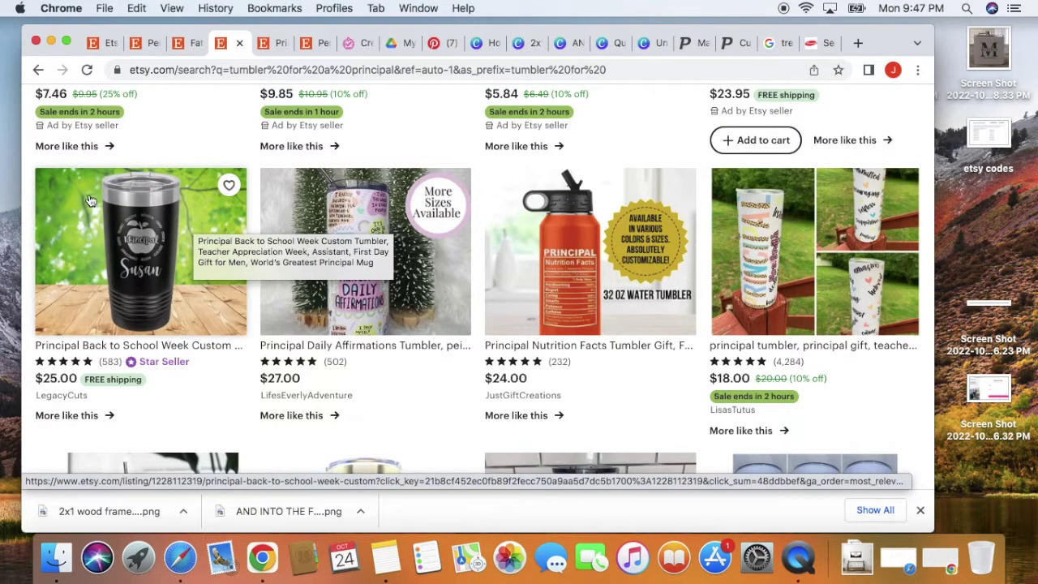
pyautogui.scroll(10, 131, 257)
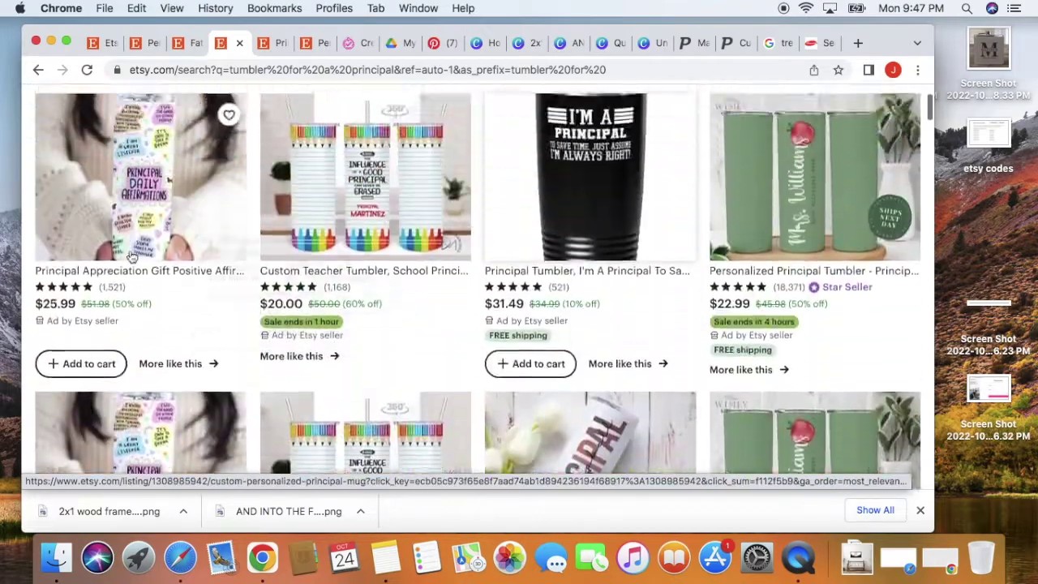
pyautogui.scroll(-7, 131, 256)
pyautogui.scroll(-8, 131, 257)
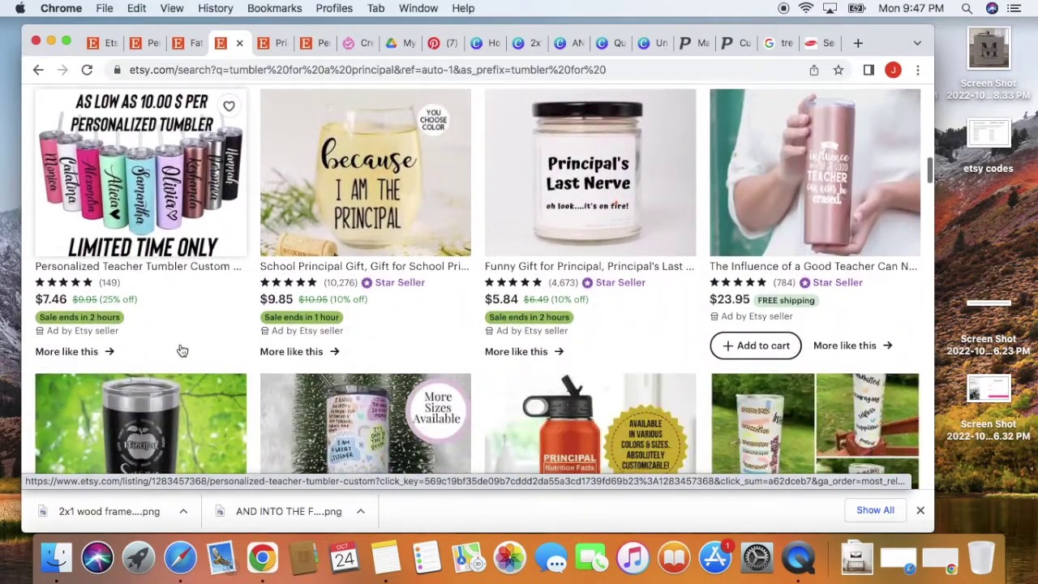
pyautogui.scroll(-10, 209, 261)
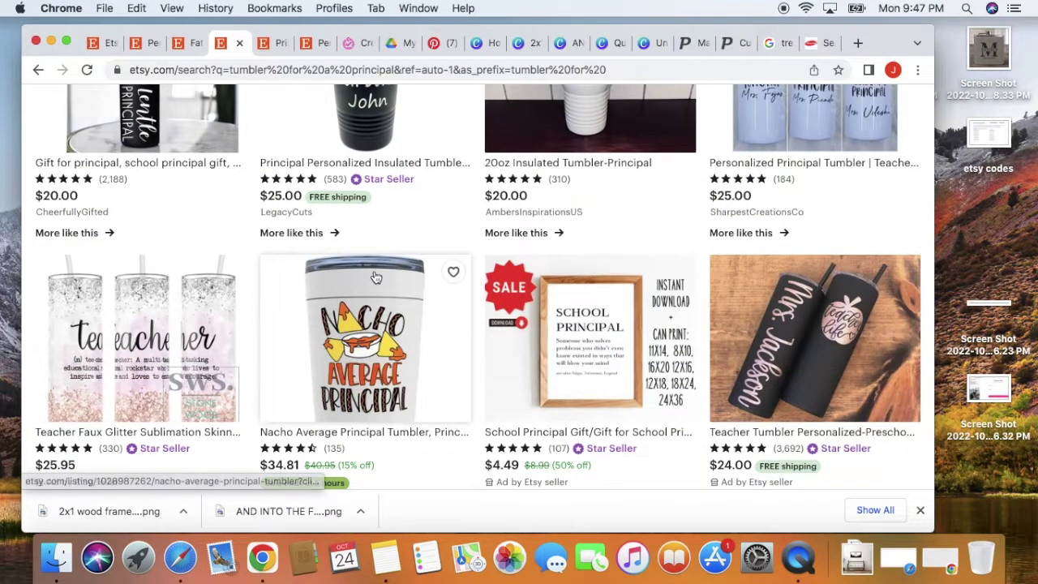
pyautogui.scroll(-3, 365, 268)
pyautogui.scroll(-9, 472, 246)
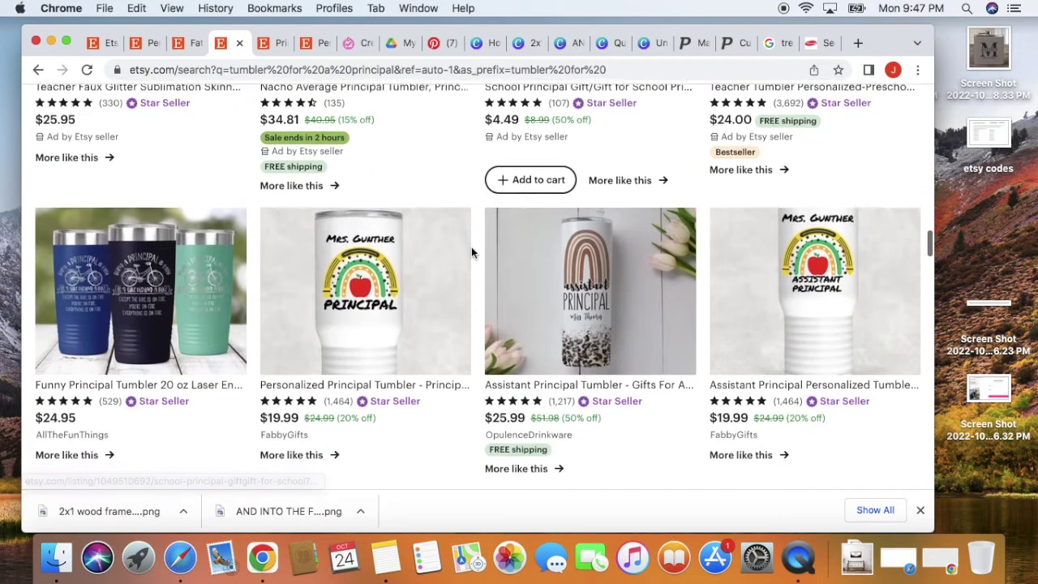
pyautogui.scroll(-10, 472, 252)
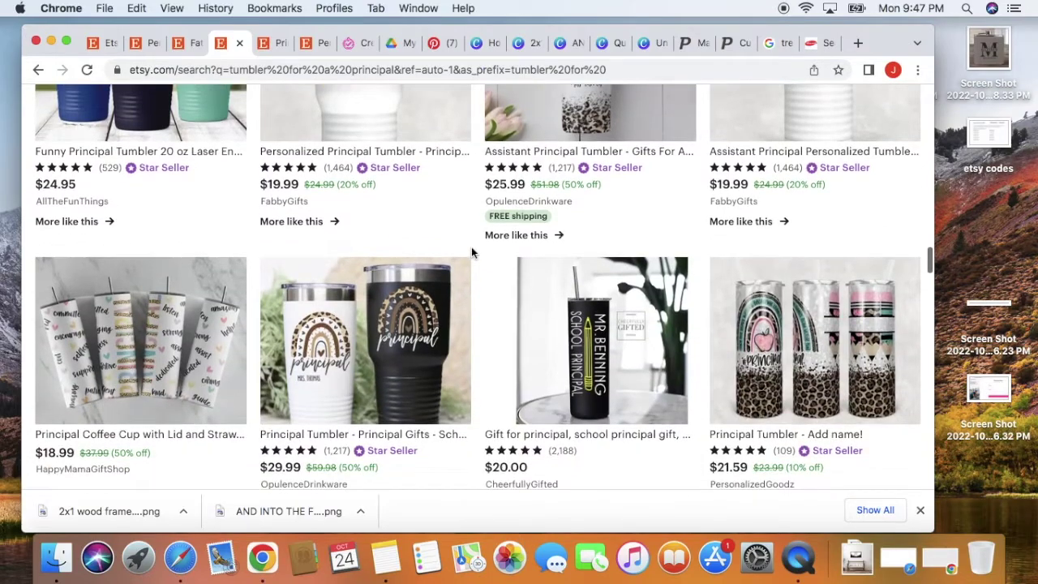
pyautogui.scroll(-1, 471, 247)
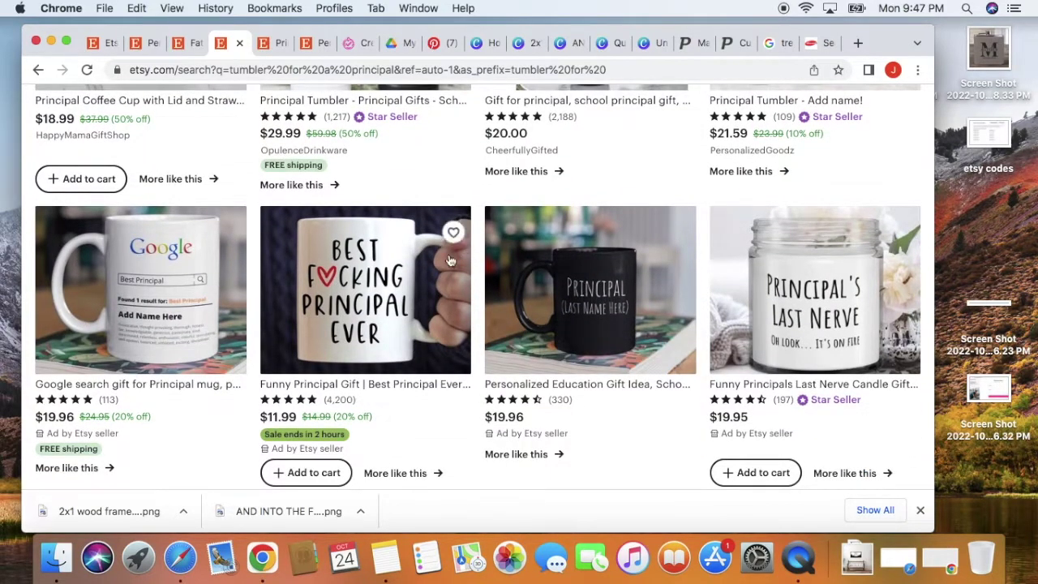
# - Open the SwearMugs "Funny Principal Gift" mug listing and examine its photo, title and price, highlighting the shop's sales figure
pyautogui.click(364, 300)
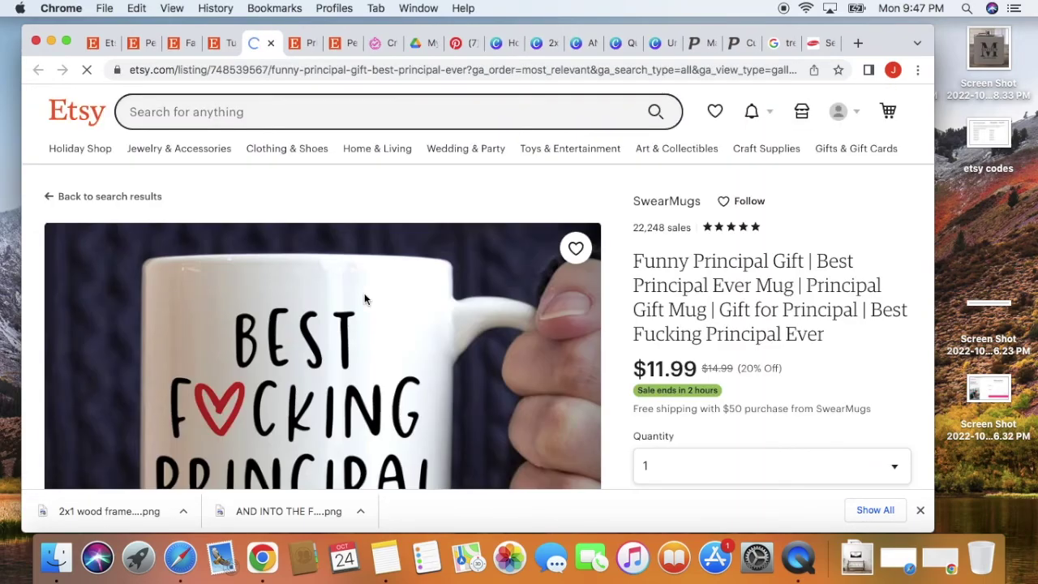
pyautogui.scroll(-3, 364, 299)
pyautogui.scroll(-3, 452, 300)
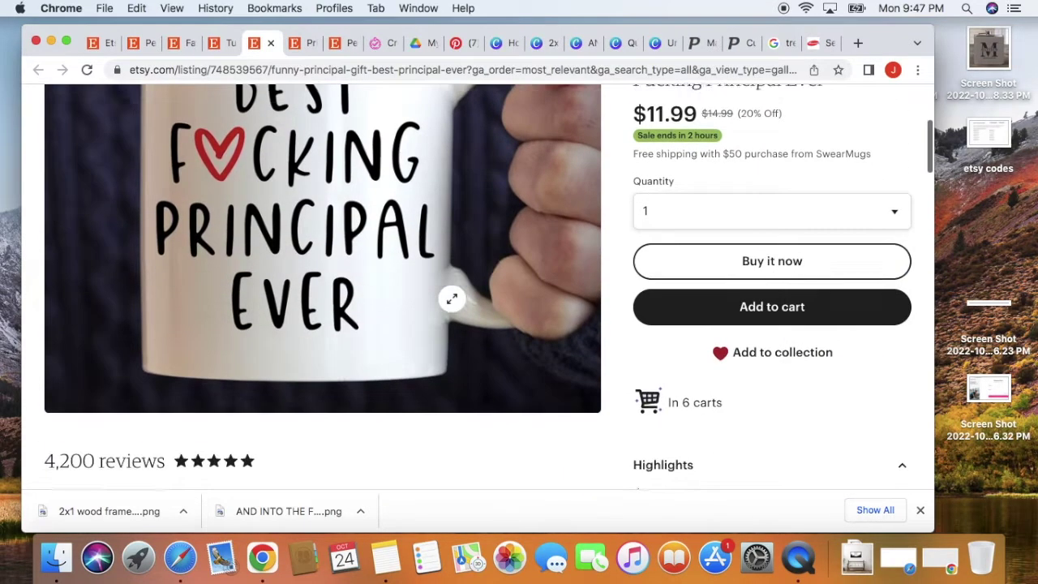
pyautogui.scroll(8, 528, 322)
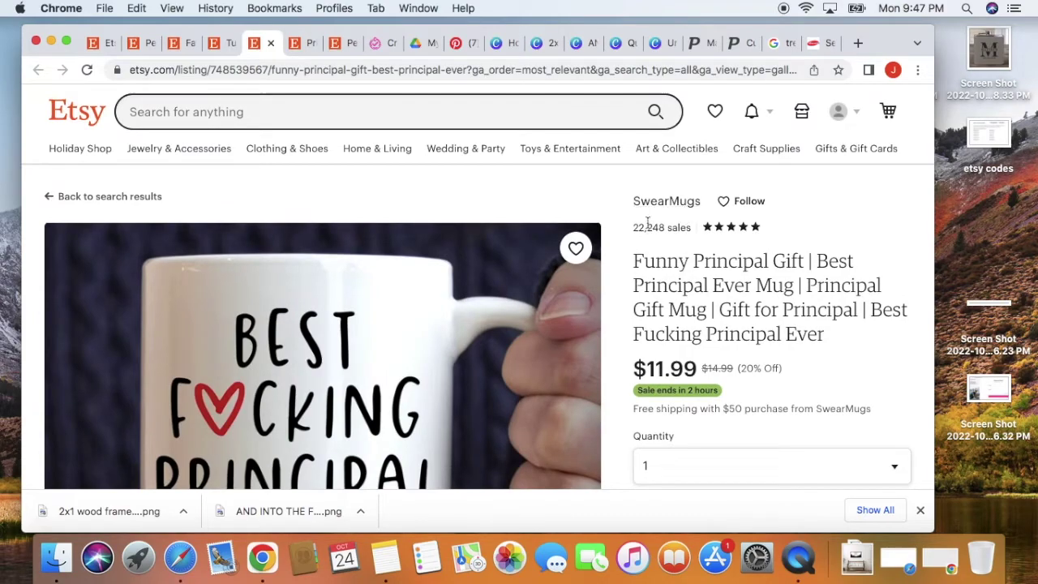
pyautogui.moveTo(634, 232); pyautogui.dragTo(667, 231)
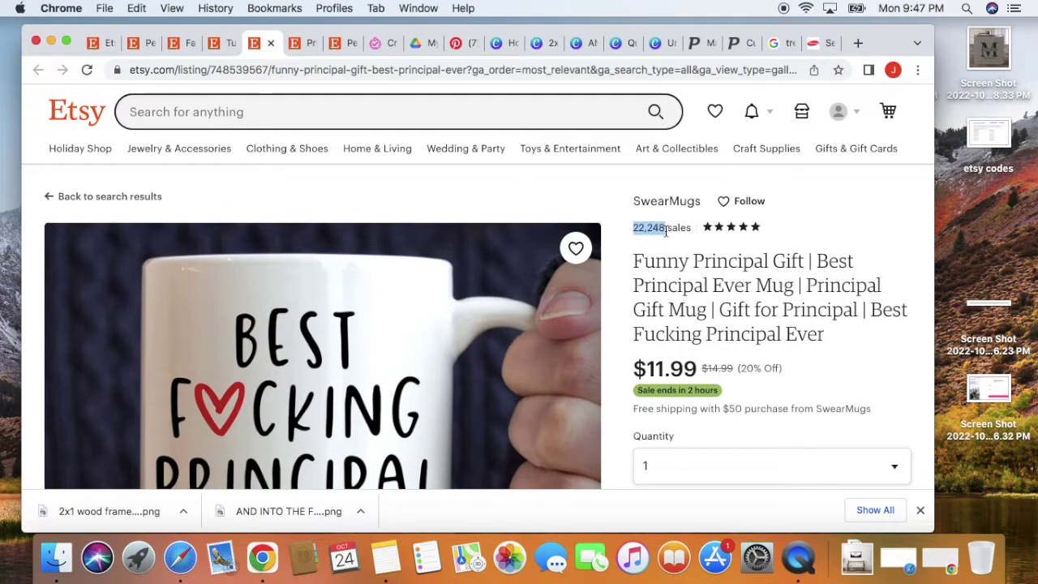
pyautogui.scroll(-2, 570, 294)
pyautogui.scroll(-1, 570, 294)
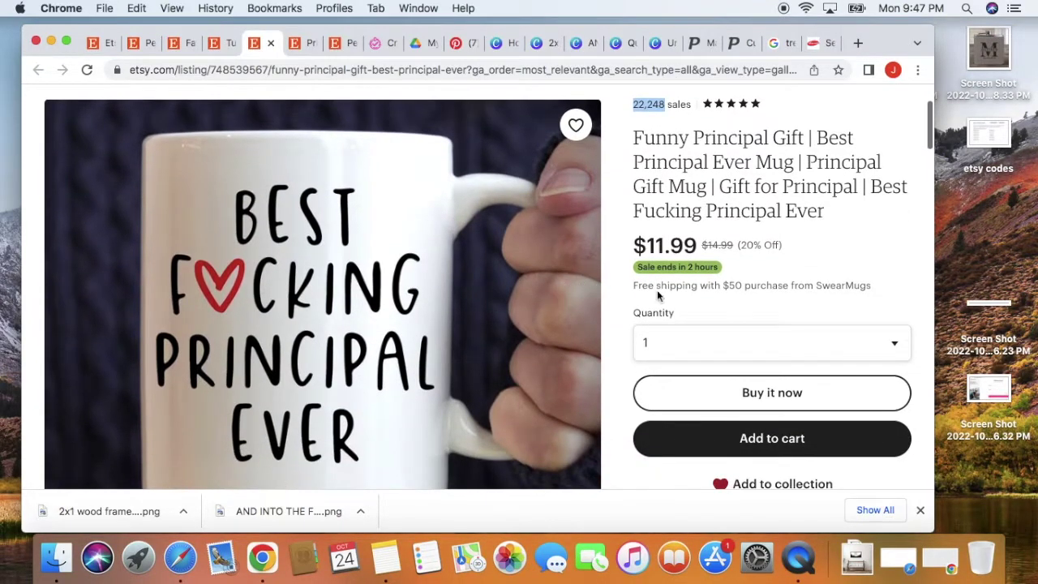
# - Examine the SwearMugs principal mug listing's photo, title, price, reviews and item highlights
pyautogui.scroll(-7, 495, 316)
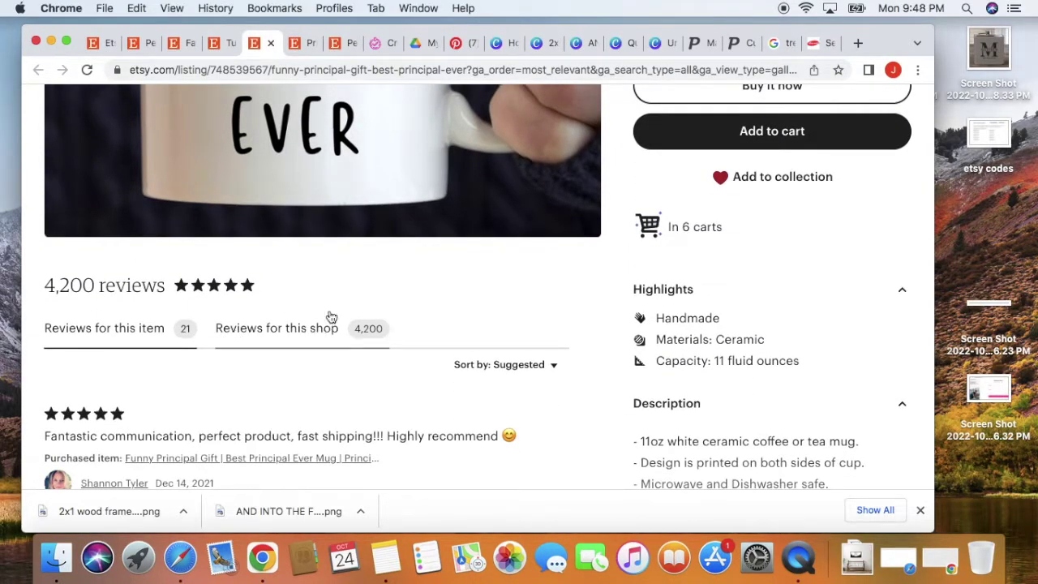
pyautogui.scroll(10, 324, 318)
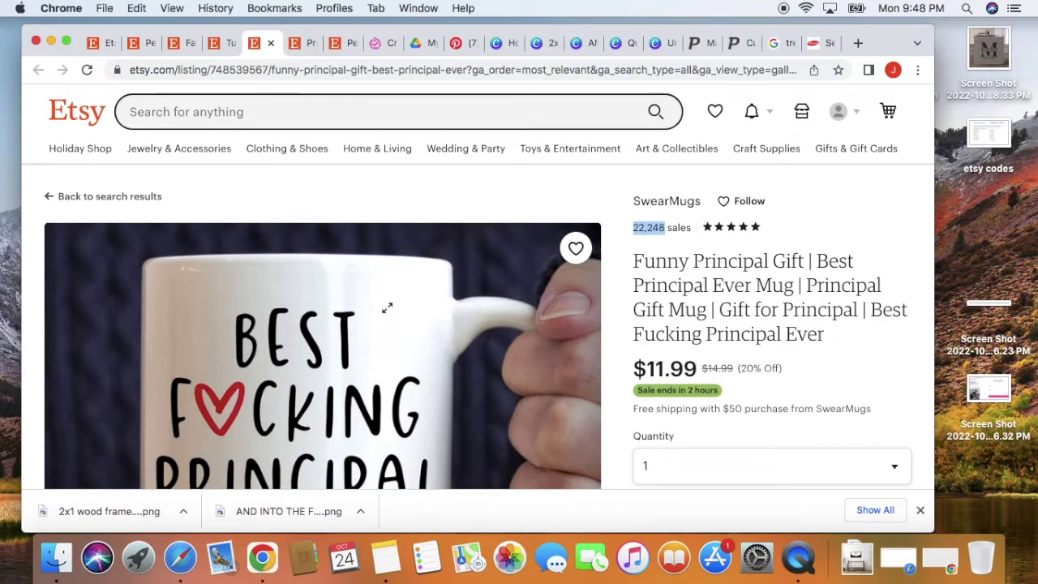
pyautogui.scroll(-3, 280, 288)
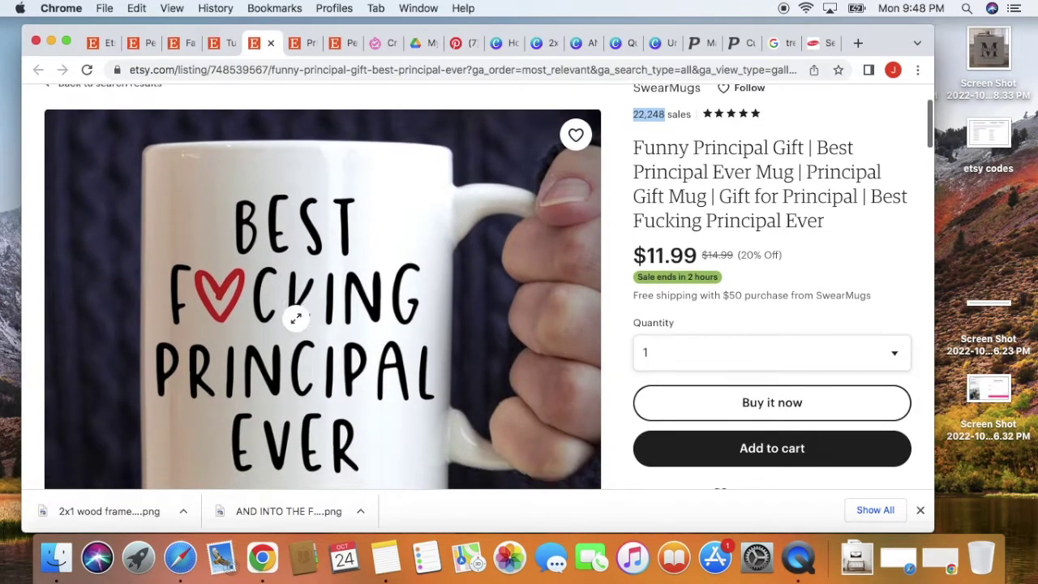
pyautogui.scroll(-4, 296, 318)
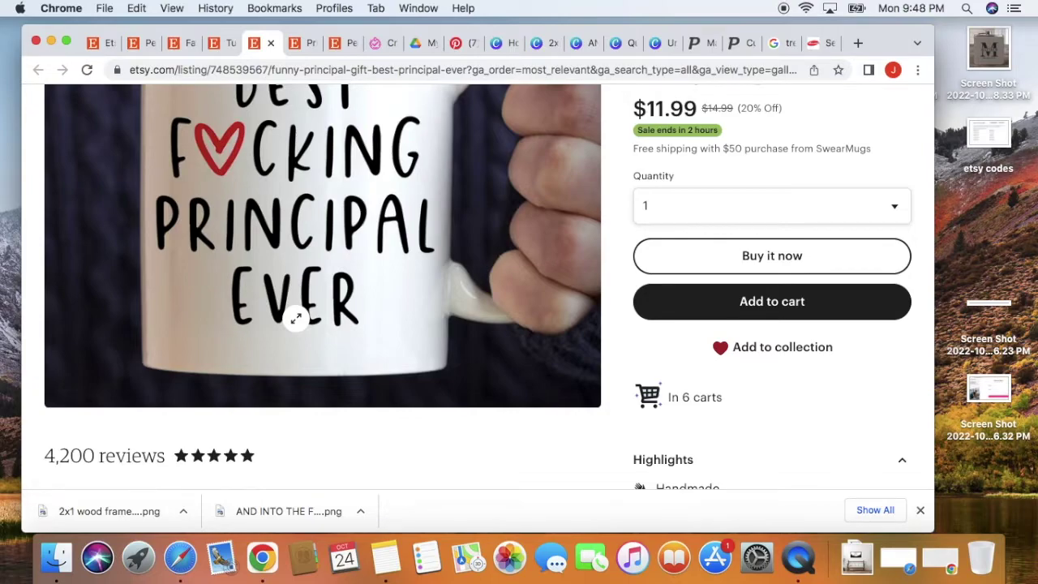
pyautogui.scroll(7, 296, 318)
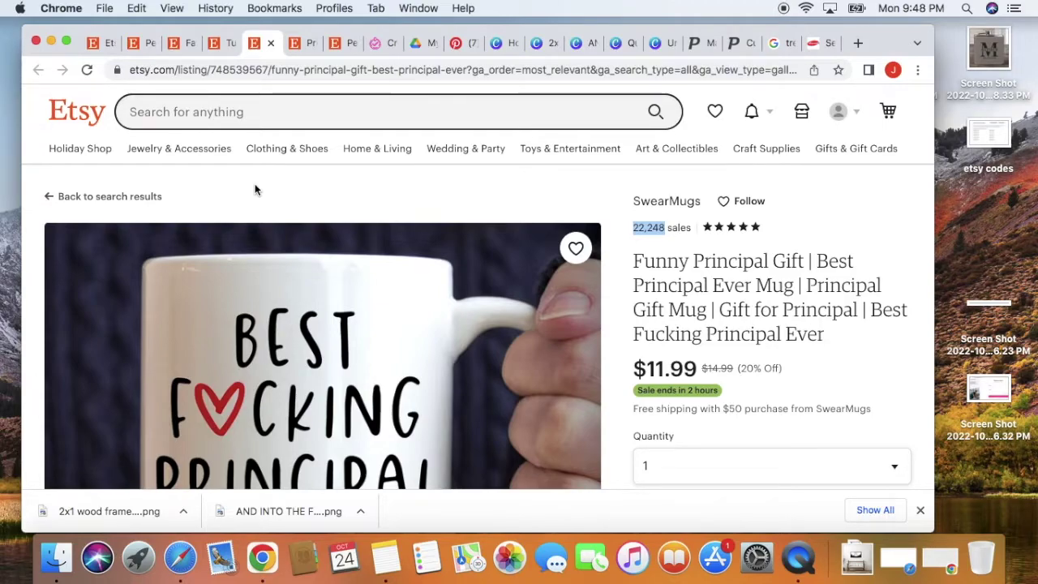
pyautogui.scroll(-1, 327, 220)
pyautogui.scroll(1, 327, 214)
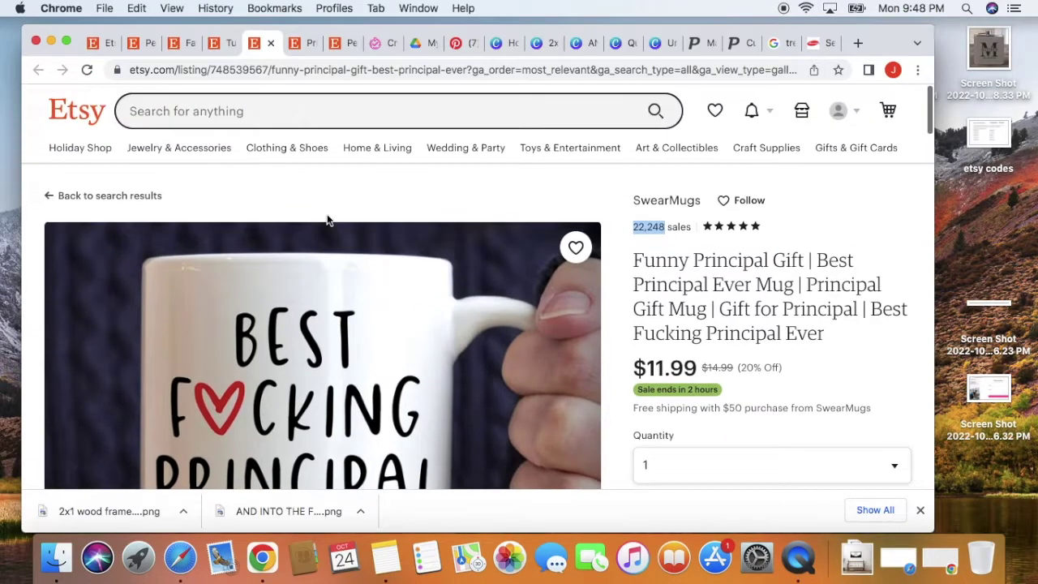
pyautogui.scroll(-1, 344, 315)
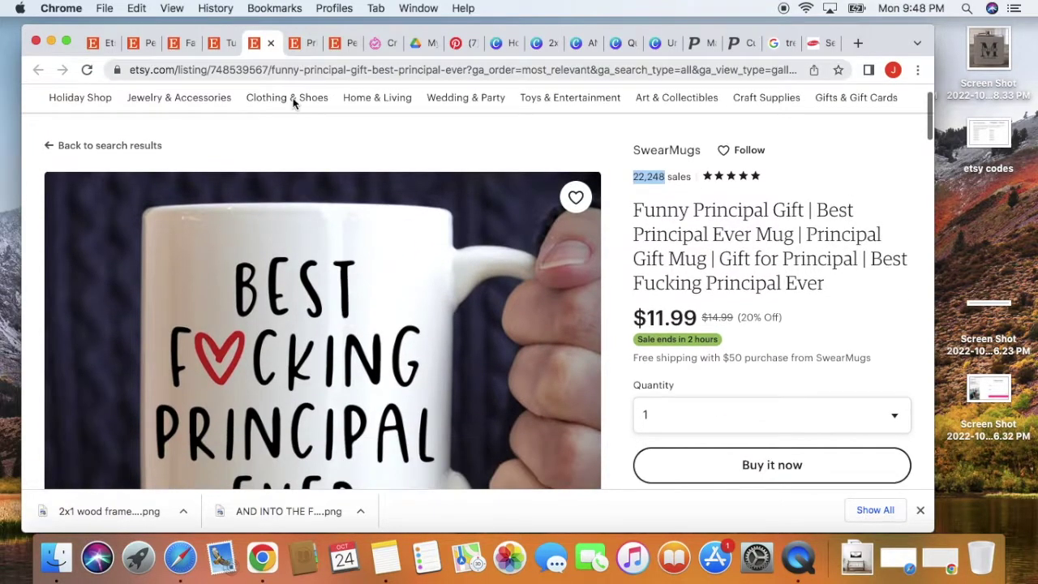
pyautogui.scroll(1, 297, 93)
# - Enter "gi" as the Etsy search text, look over the gift-related suggestions and close them without searching
pyautogui.click(248, 112)
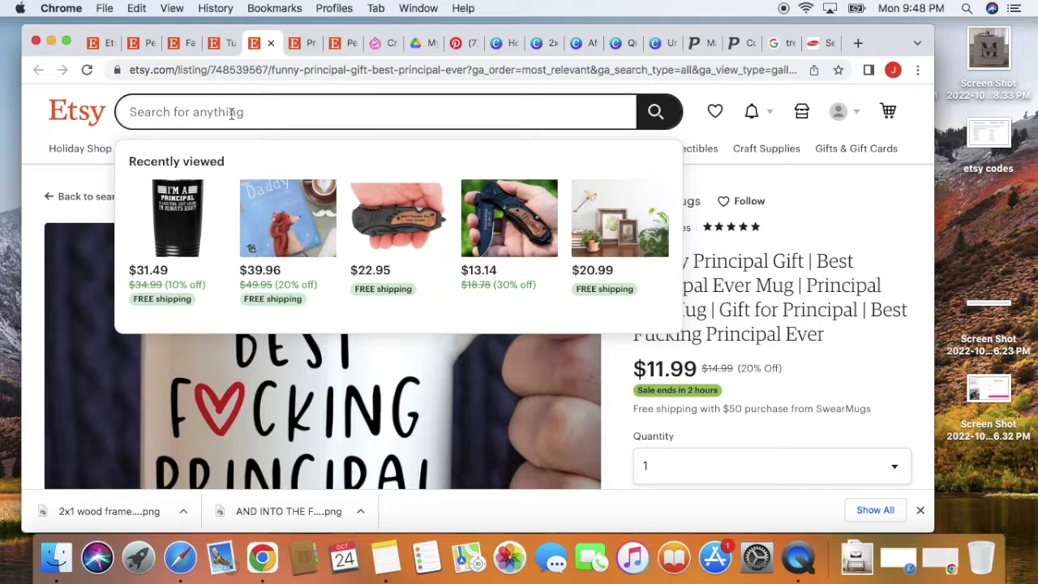
pyautogui.write('gi')
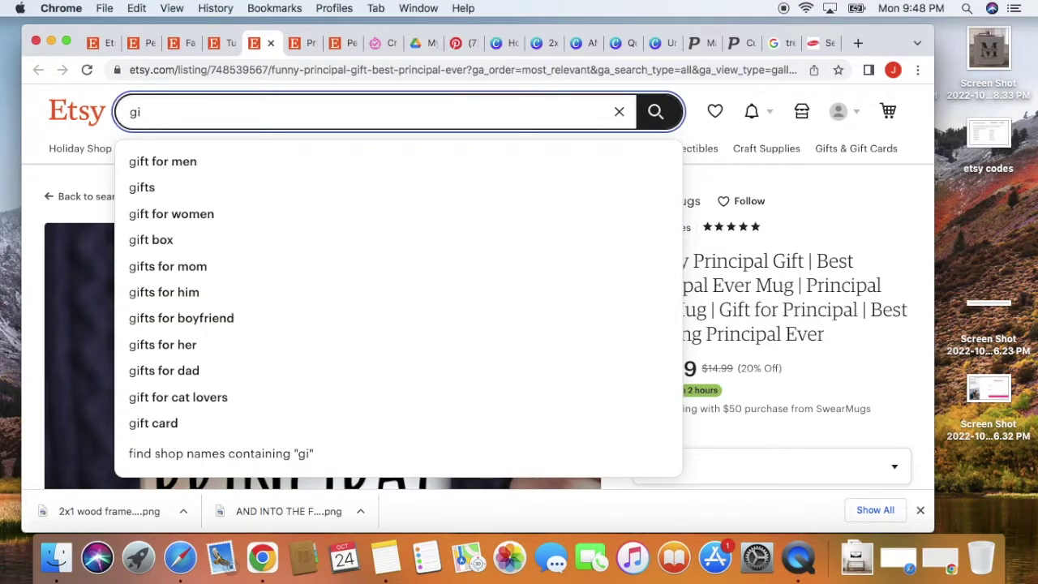
pyautogui.scroll(-3, 626, 239)
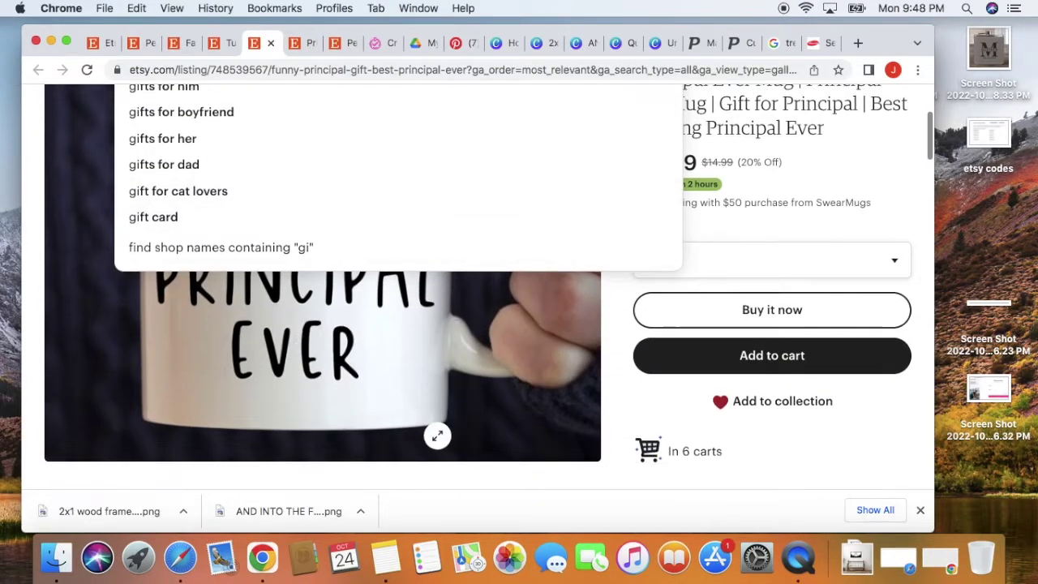
pyautogui.scroll(3, 479, 283)
pyautogui.click(882, 241)
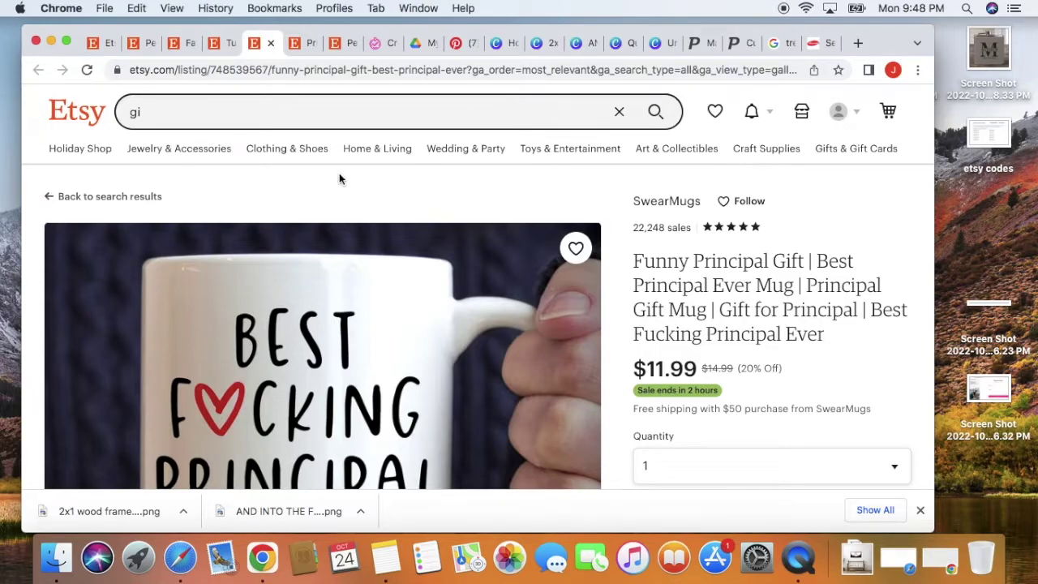
pyautogui.scroll(-5, 339, 172)
pyautogui.scroll(5, 339, 173)
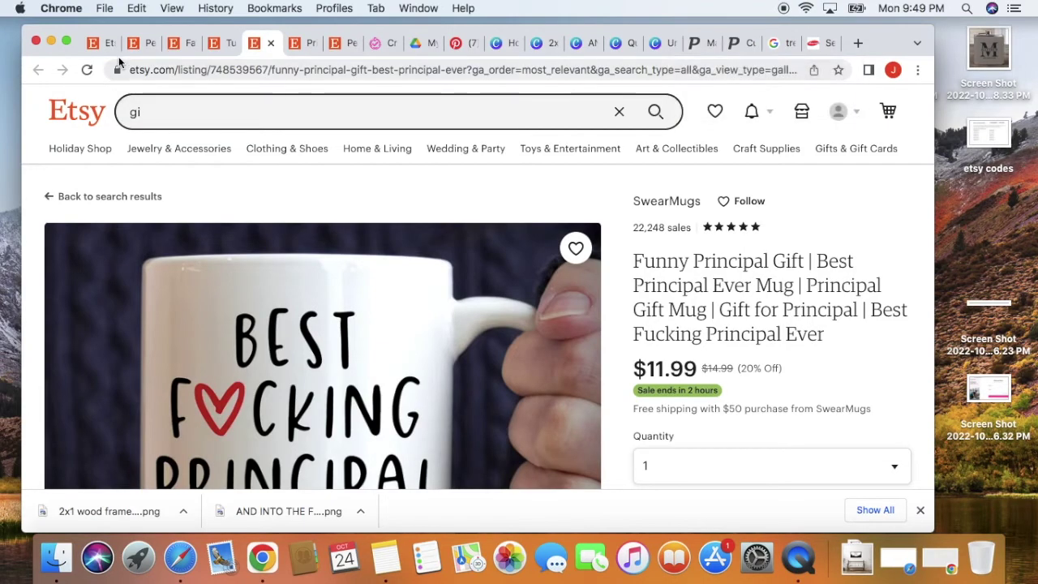
# - Switch to the Canva home page and look over the recent designs, including the wood frame mockups
pyautogui.click(503, 43)
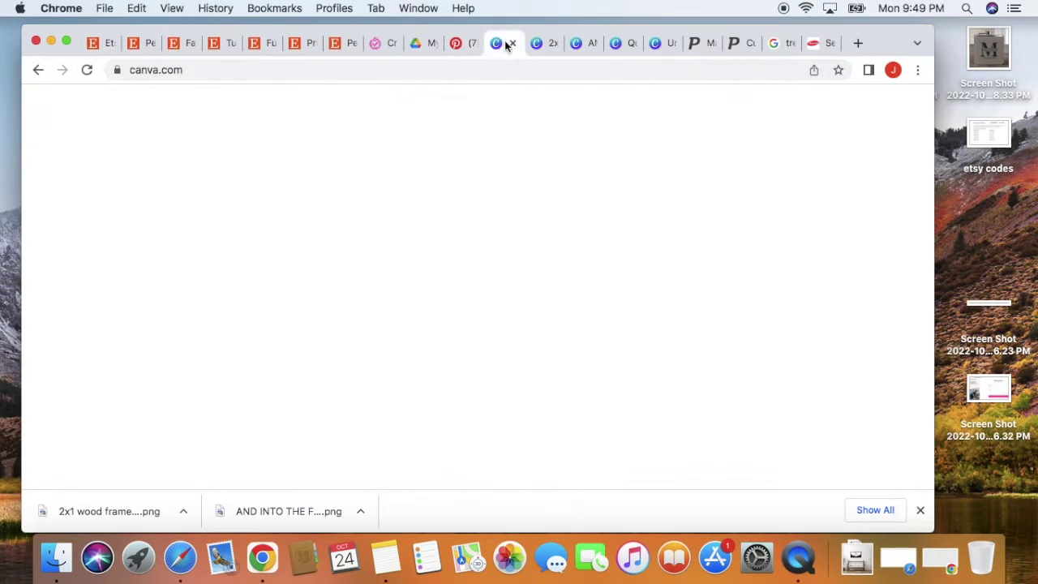
pyautogui.scroll(-2, 511, 243)
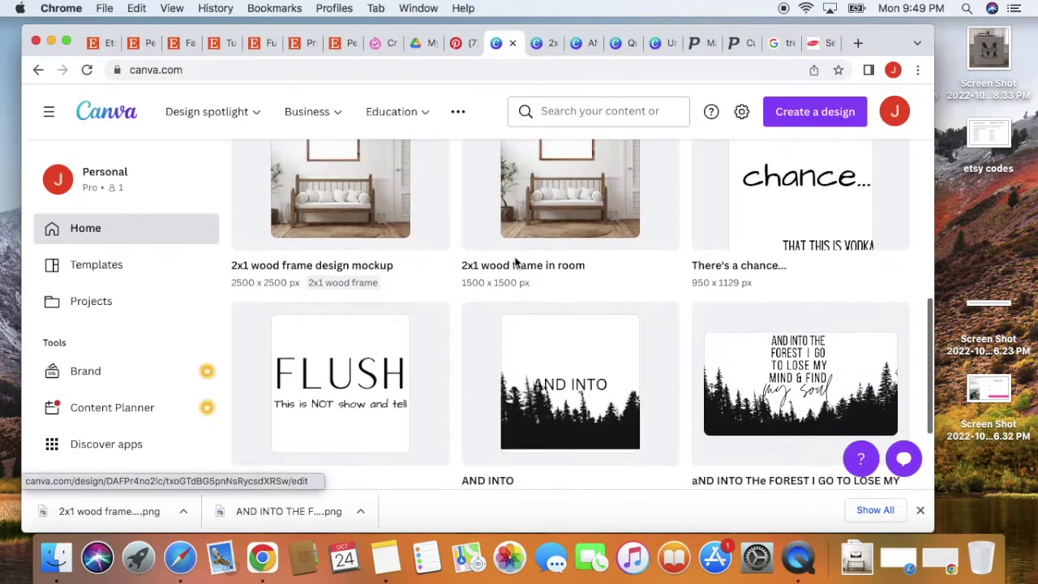
pyautogui.scroll(1, 515, 261)
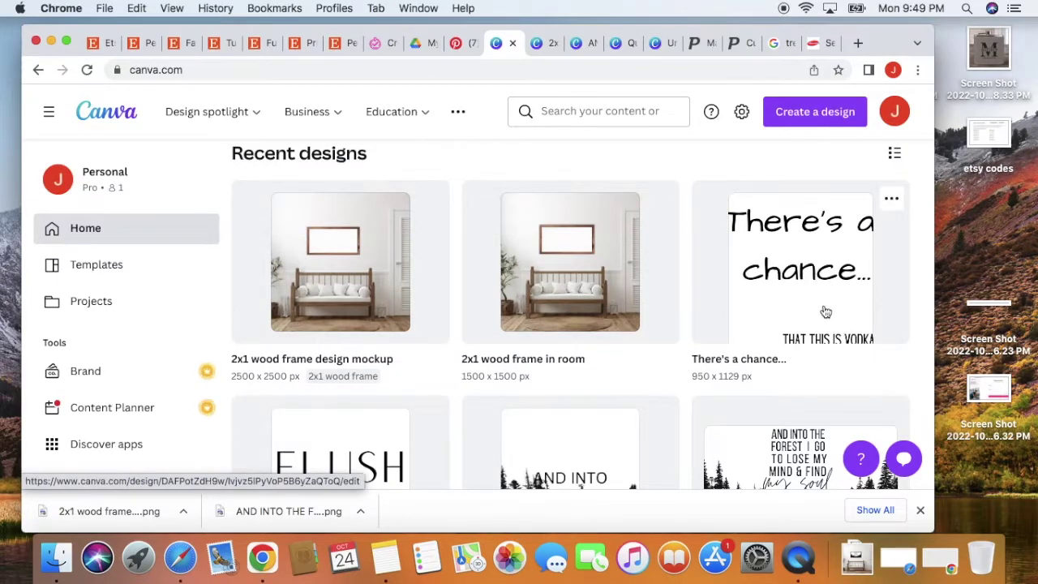
# - In the Etsy shop's own listings, open the "Funny Coffee Mug" listing and enlarge its primary photo
pyautogui.click(110, 45)
pyautogui.click(86, 212)
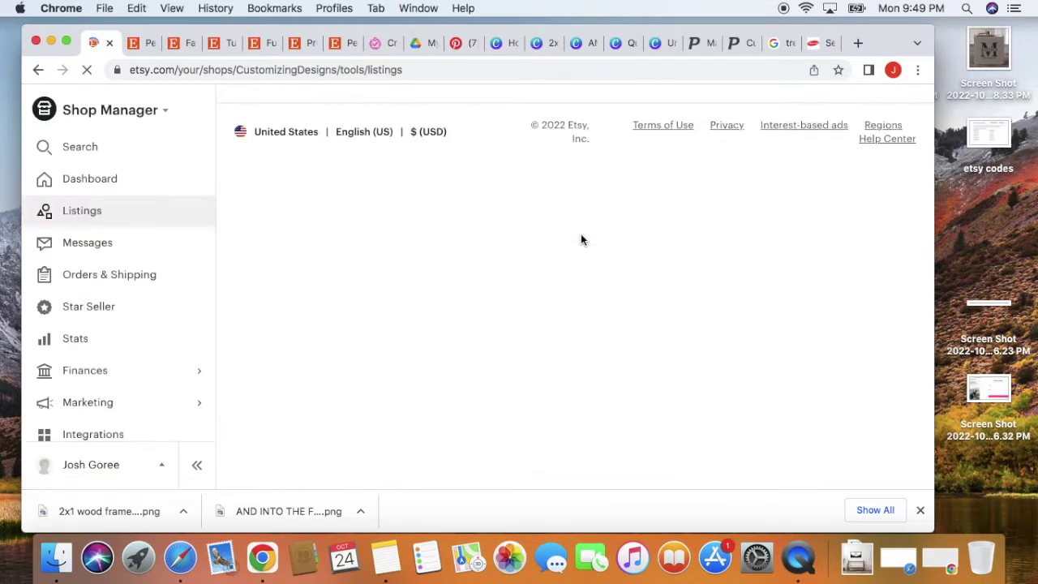
pyautogui.scroll(-5, 581, 238)
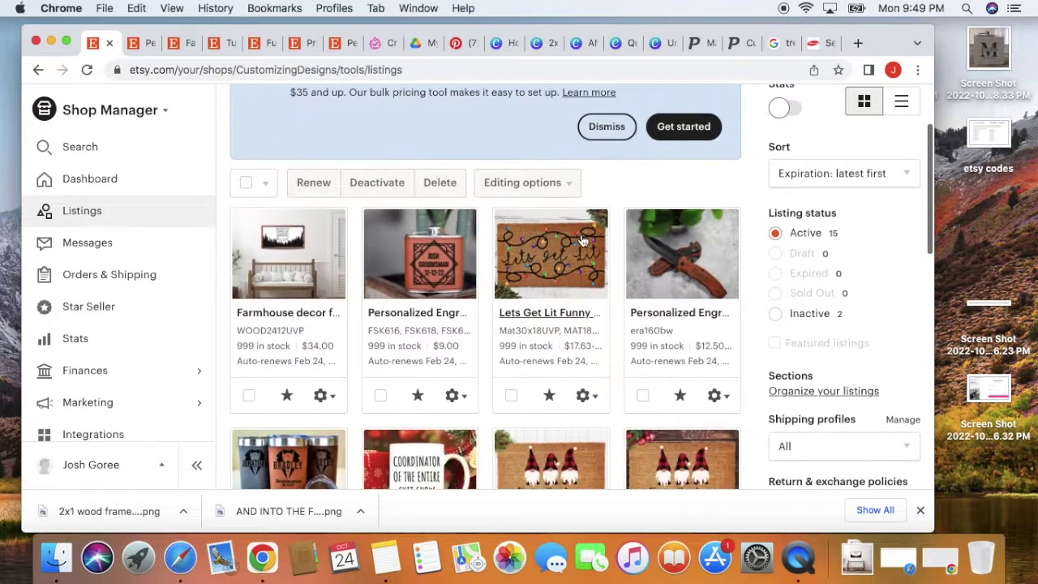
pyautogui.scroll(-5, 581, 238)
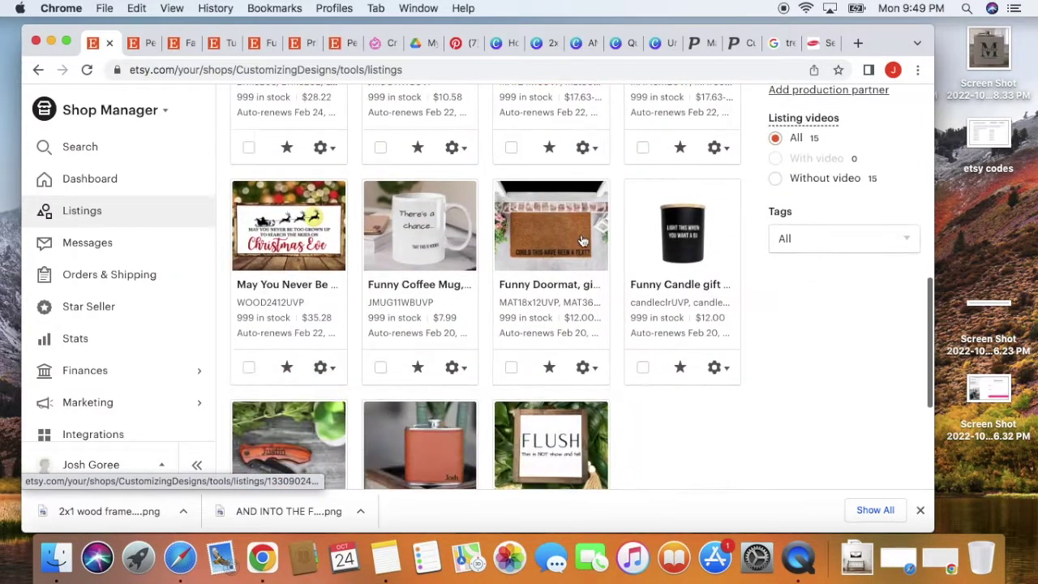
pyautogui.click(428, 235)
pyautogui.scroll(-2, 595, 191)
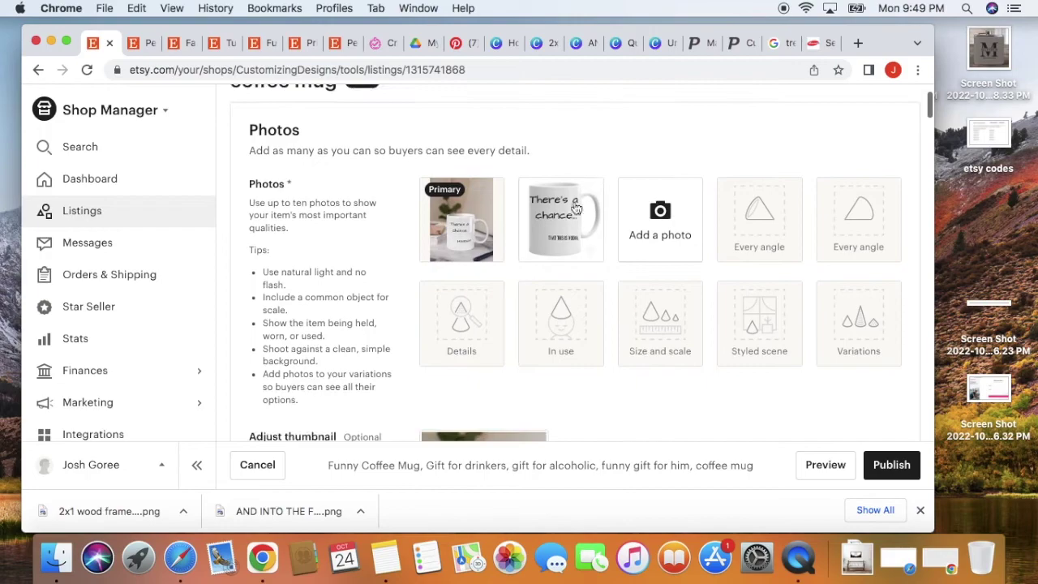
pyautogui.click(469, 227)
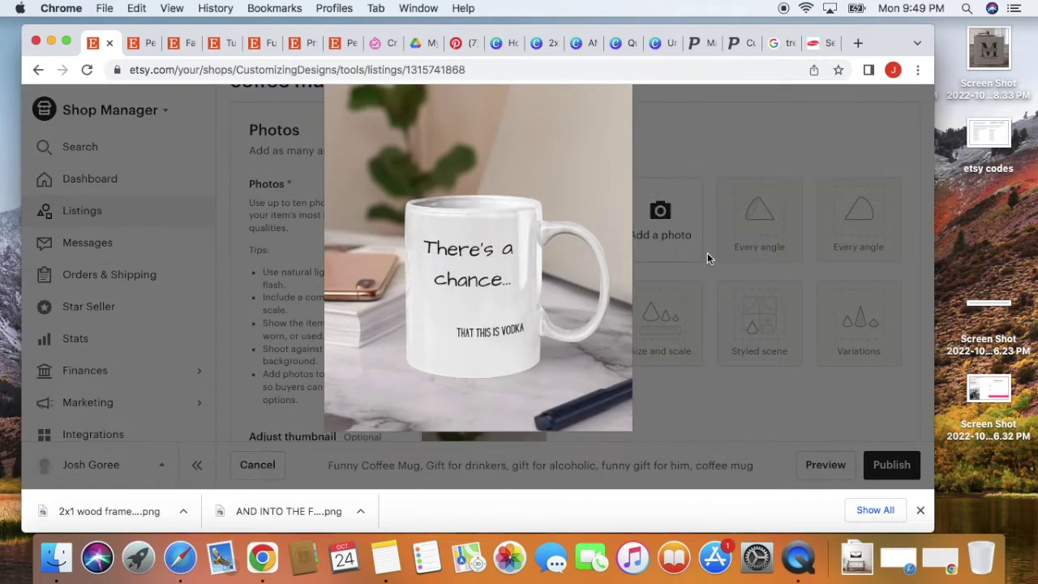
# - Switch to Placeit and search all categories for "coffee mug"
pyautogui.click(702, 43)
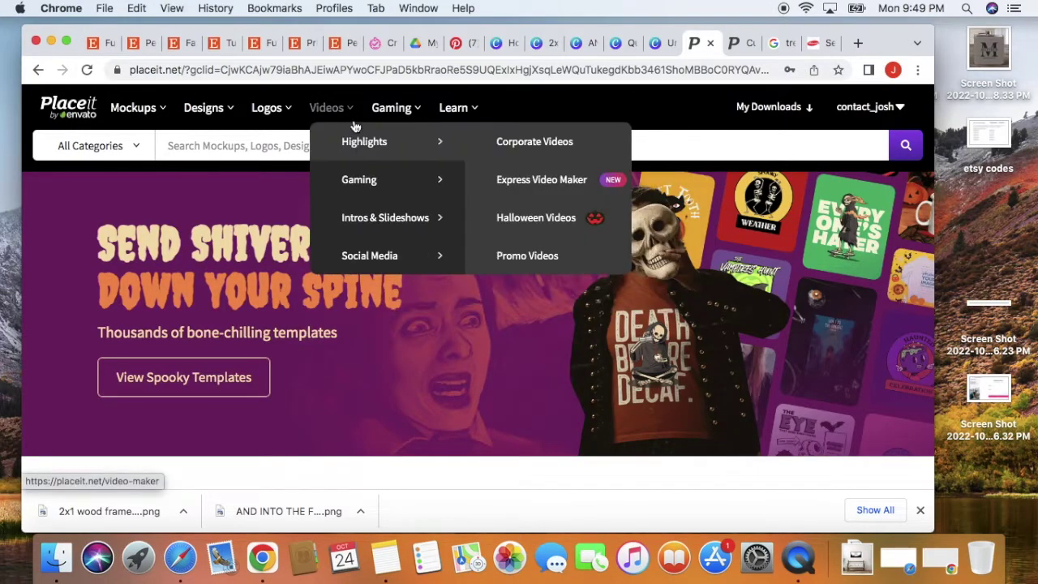
pyautogui.click(225, 145)
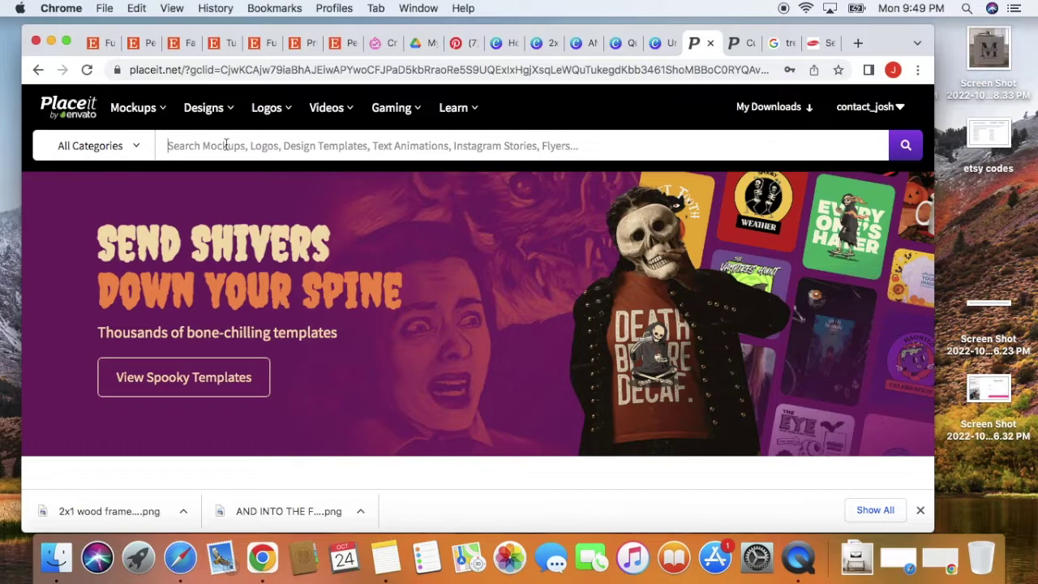
pyautogui.write('coffee mug')
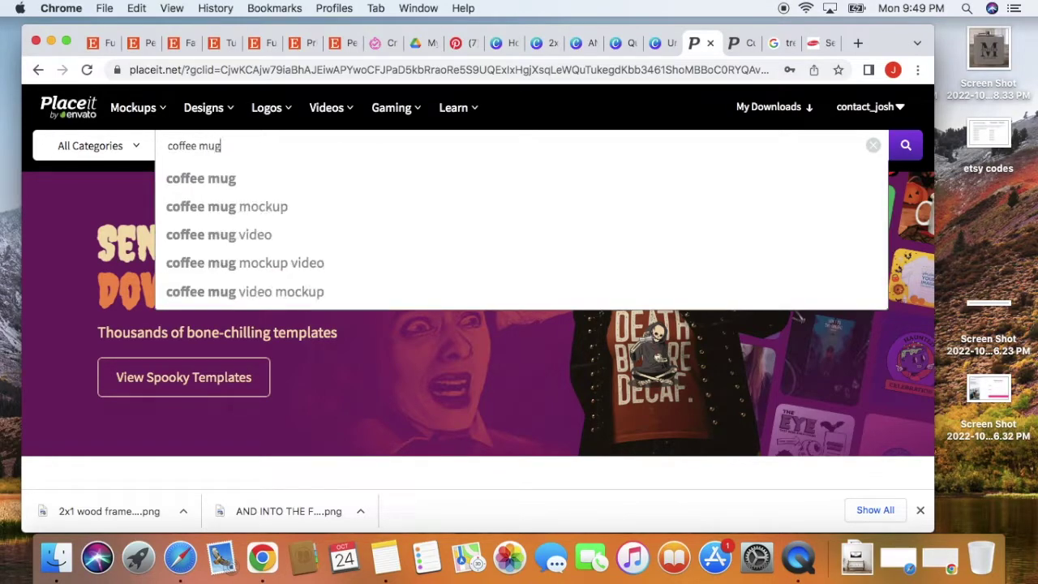
pyautogui.press('Return')
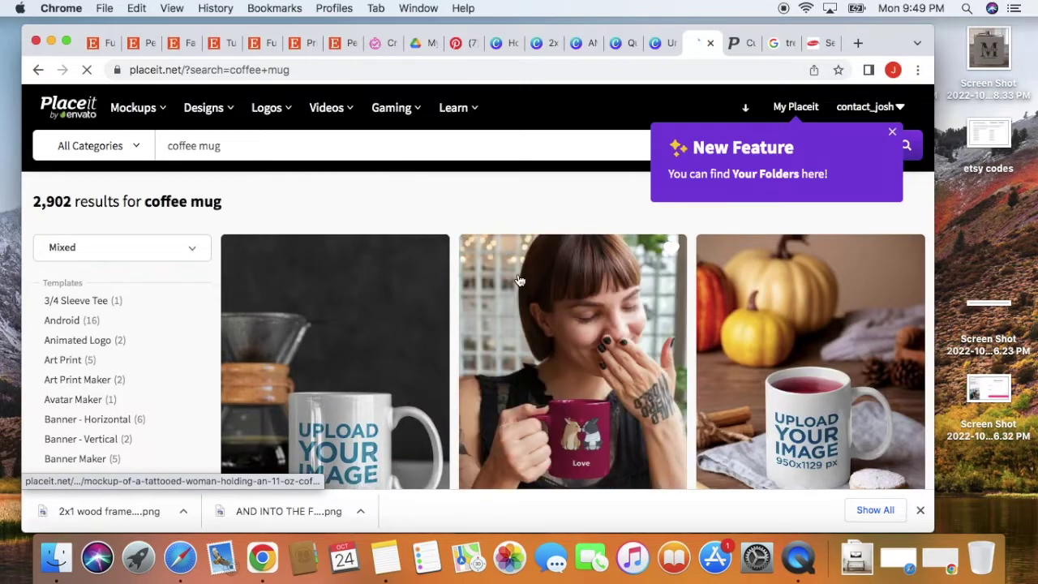
# - Browse the coffee mug mockups and open the 11 oz mug template featuring a woman in a witch costume
pyautogui.scroll(-10, 519, 280)
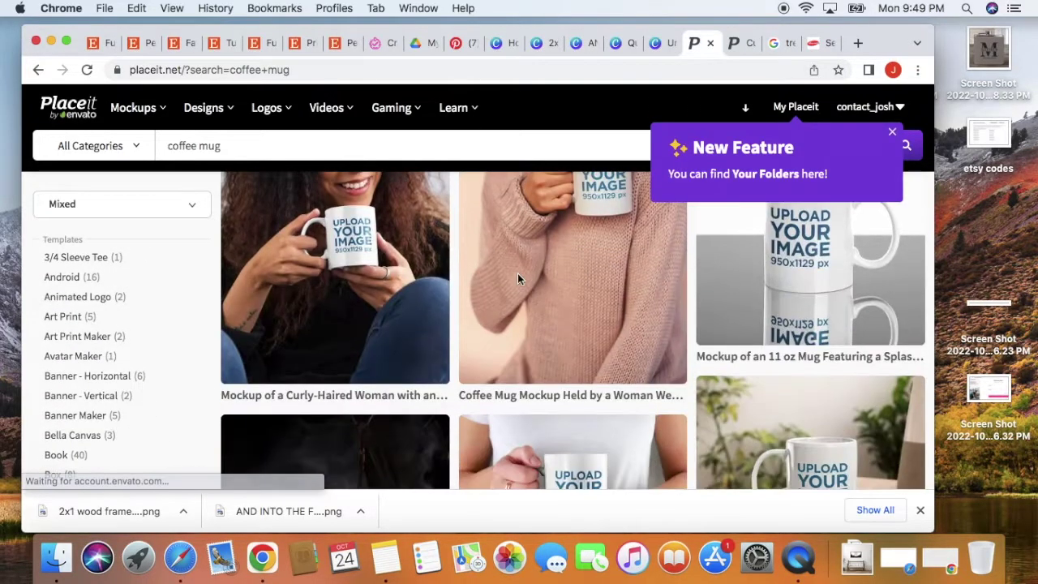
pyautogui.scroll(-5, 519, 280)
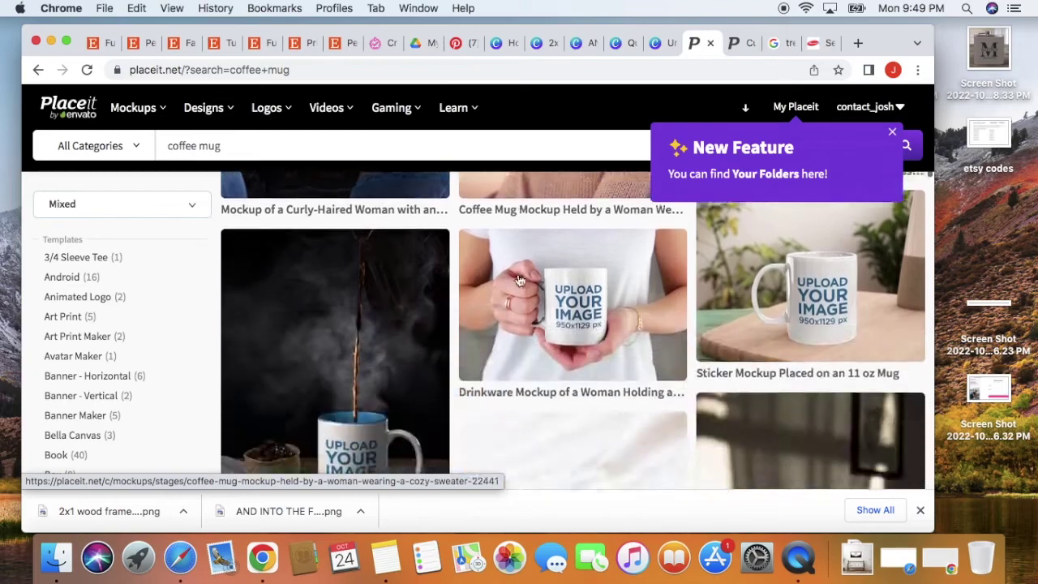
pyautogui.scroll(-4, 520, 280)
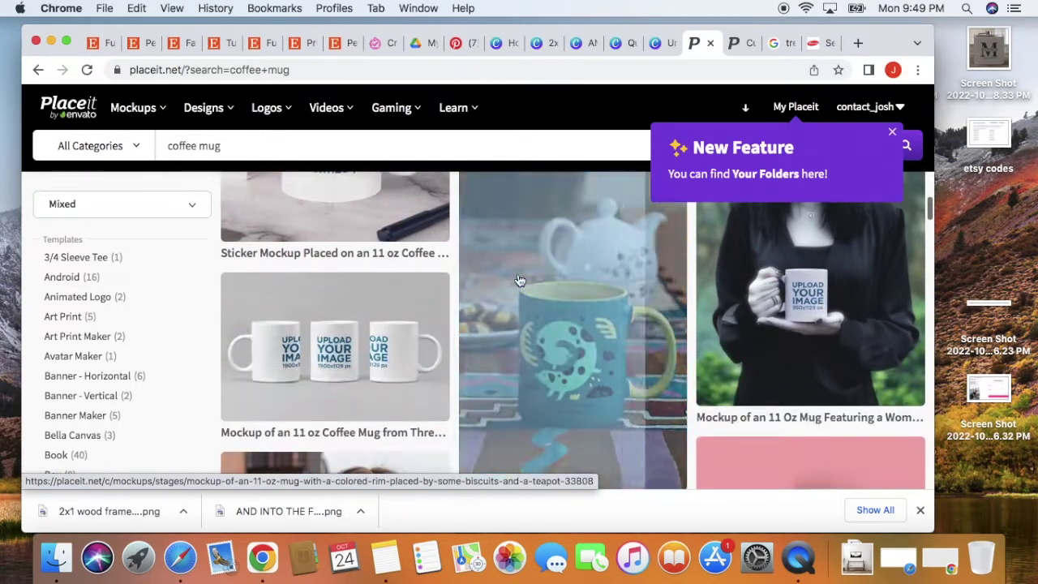
pyautogui.scroll(3, 519, 280)
pyautogui.scroll(-3, 776, 349)
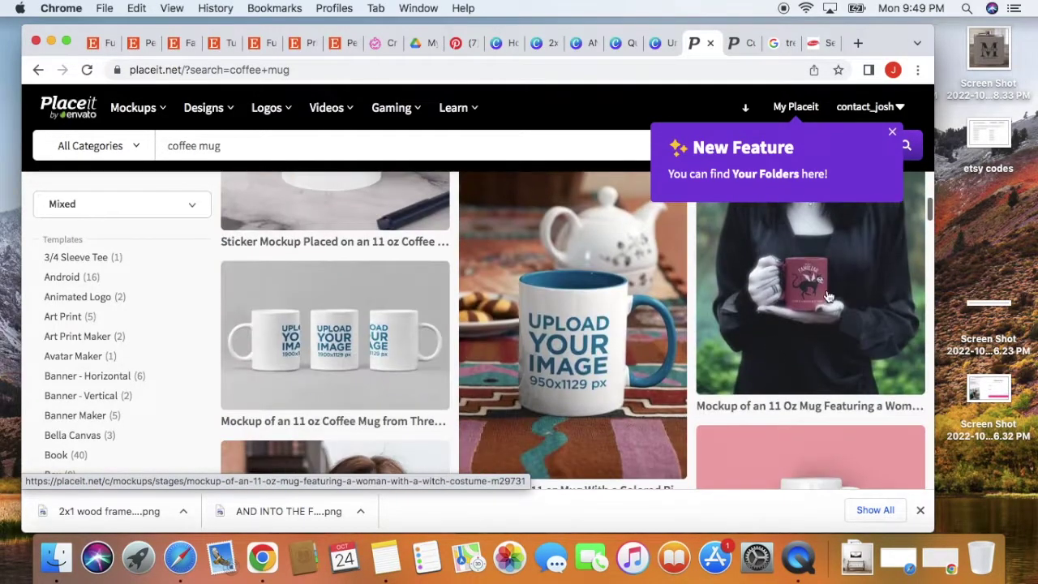
pyautogui.click(829, 291)
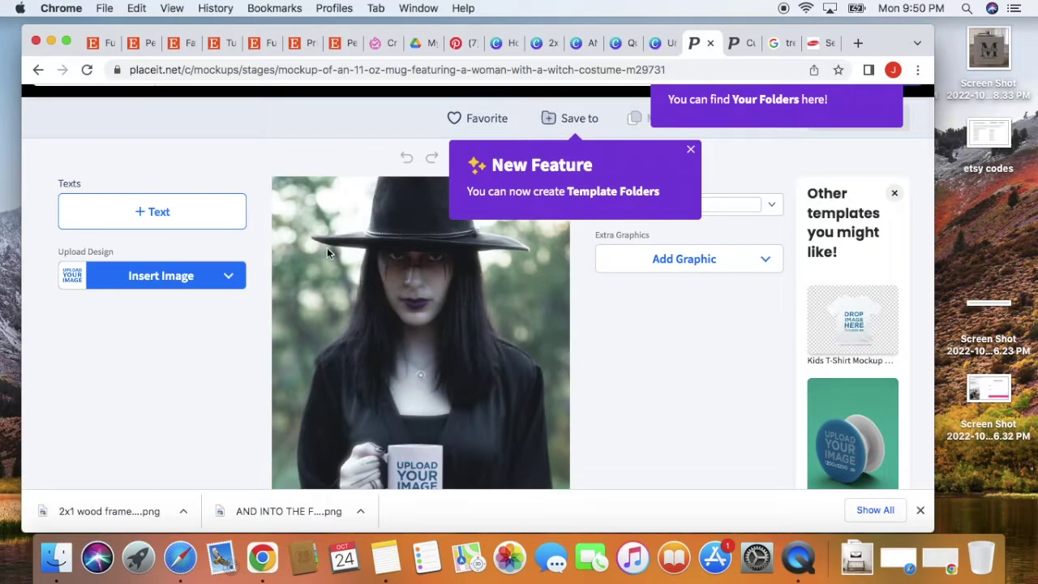
# - Insert the recently uploaded "There's a chance... that this is vodka" design on the mug, accept its crop and inspect the mockup
pyautogui.click(135, 277)
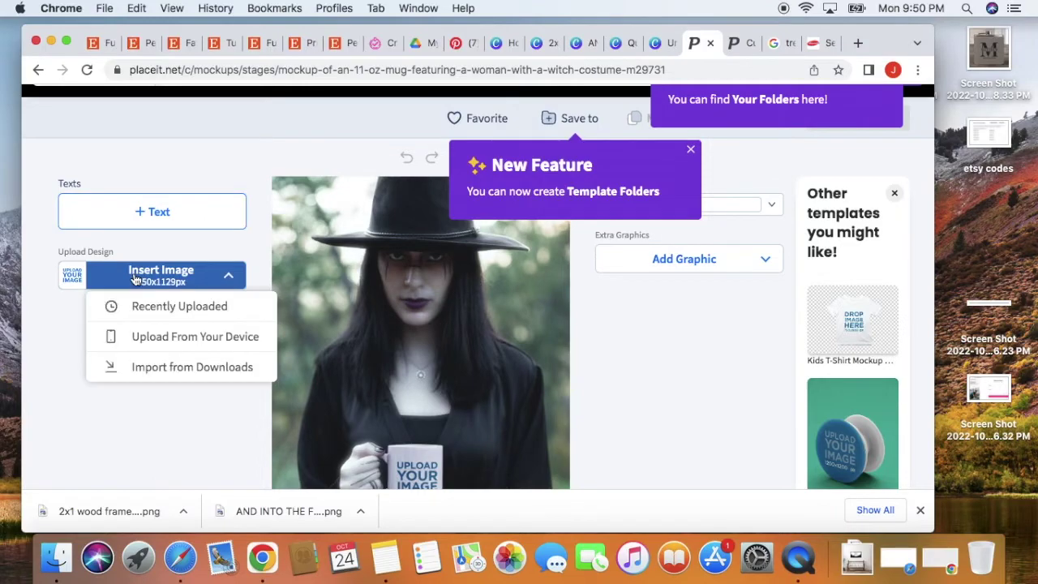
pyautogui.click(177, 305)
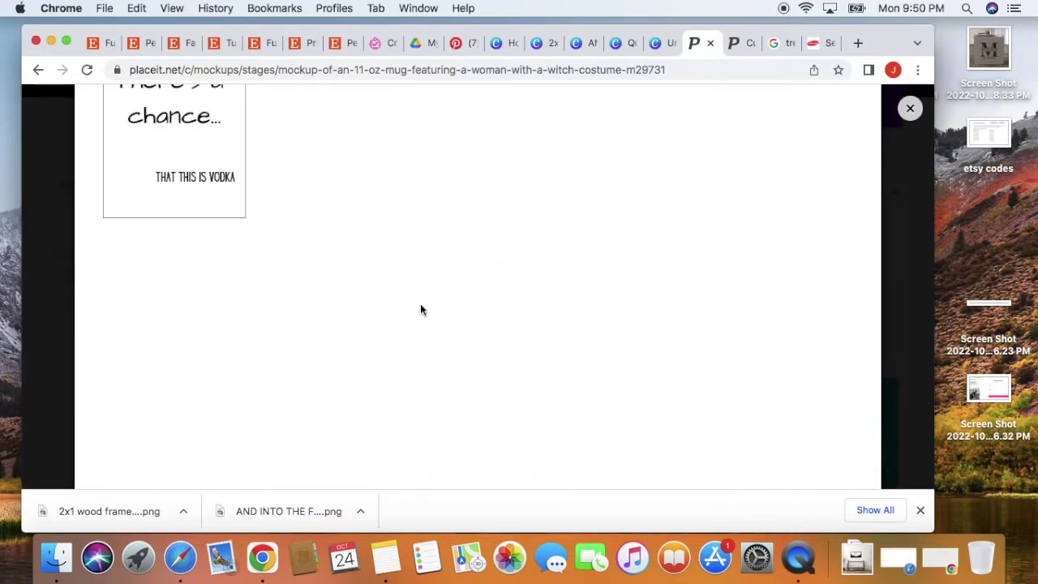
pyautogui.click(178, 122)
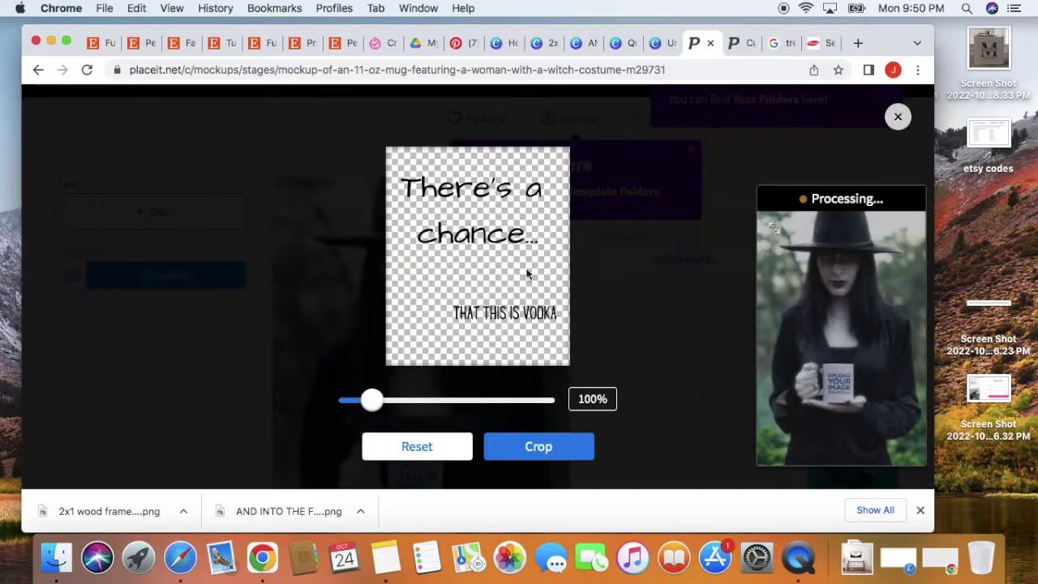
pyautogui.click(539, 447)
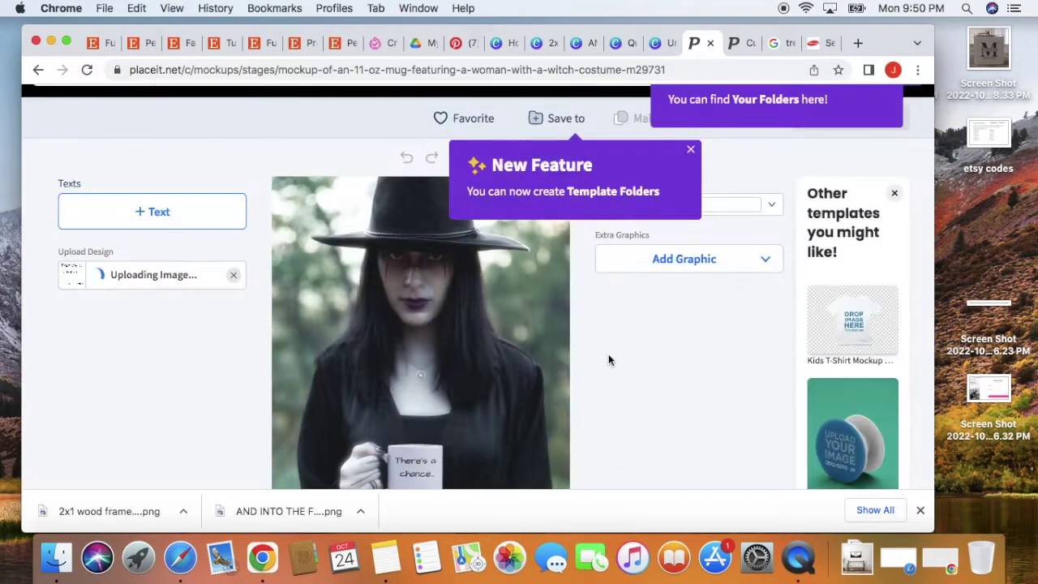
pyautogui.scroll(-3, 652, 344)
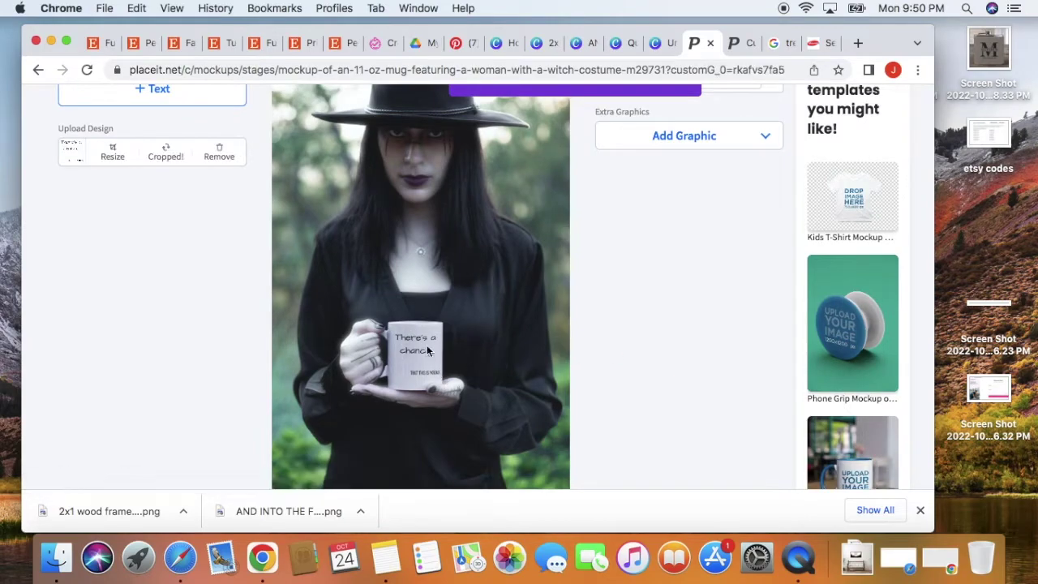
pyautogui.scroll(-2, 497, 276)
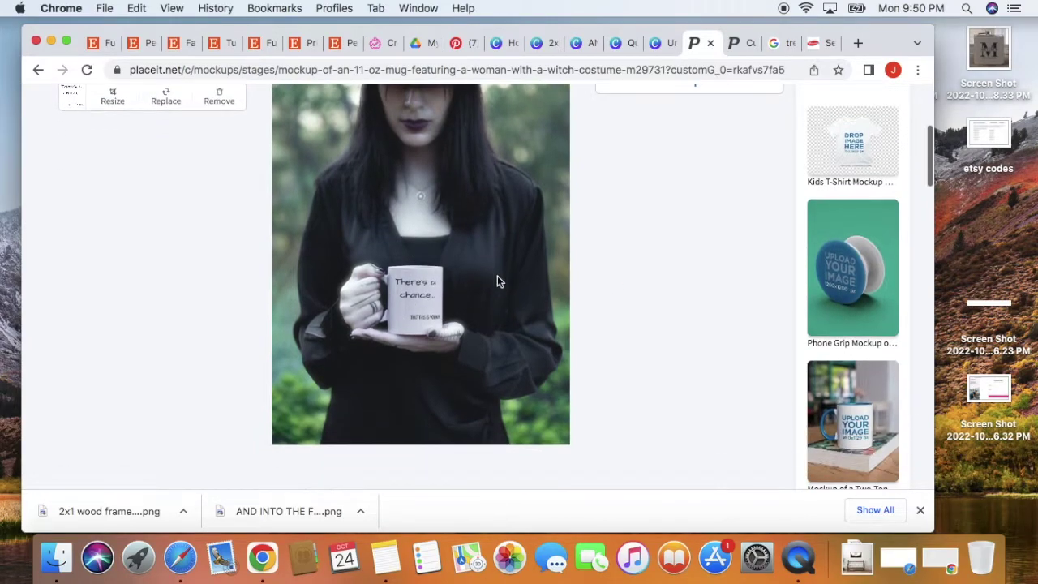
# - Dismiss the Template Folders and Your Folders feature notices and look over the witch-costume mug mockup with its design
pyautogui.scroll(5, 423, 277)
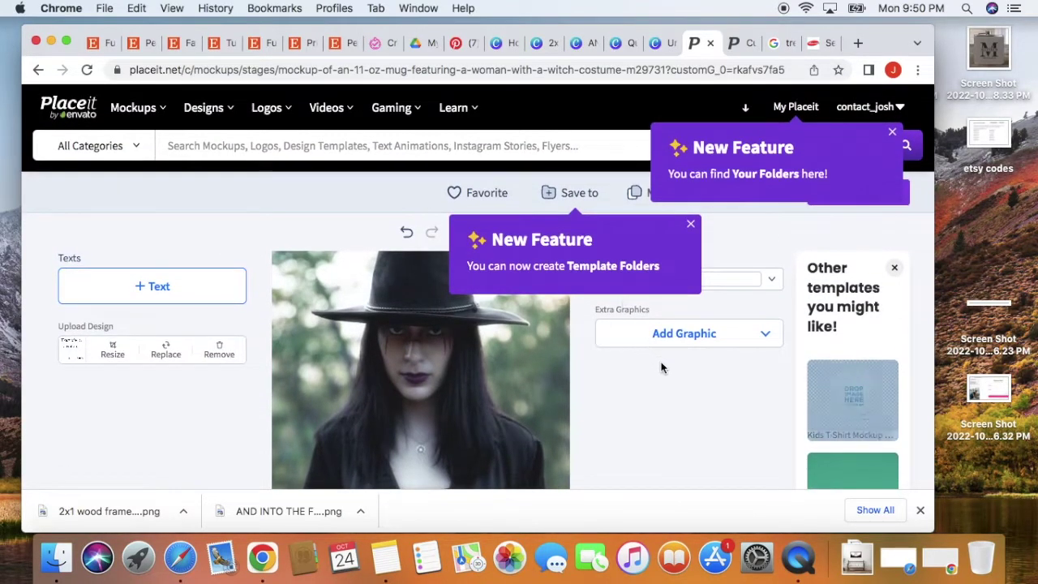
pyautogui.click(691, 225)
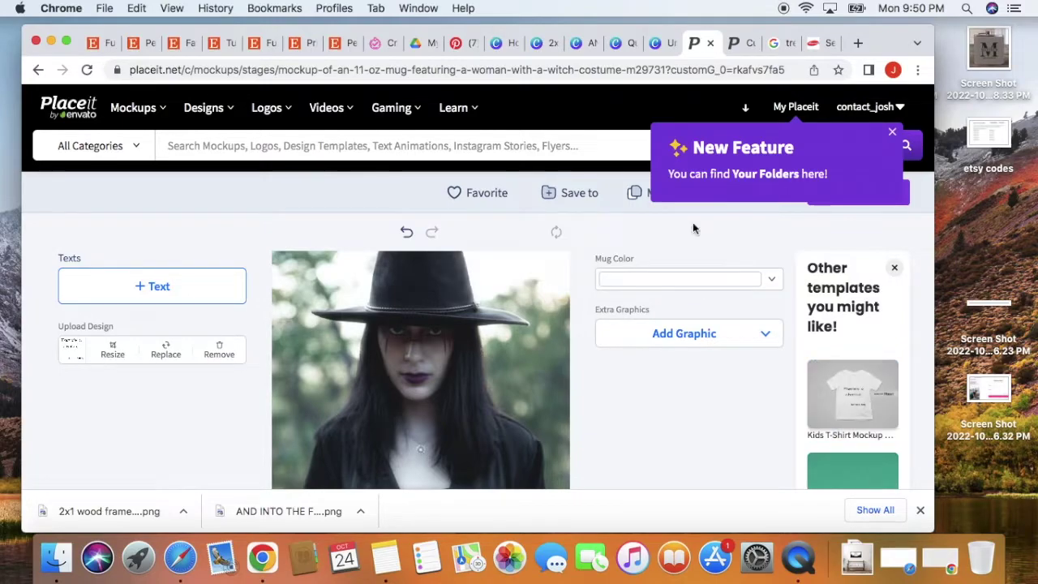
pyautogui.click(893, 132)
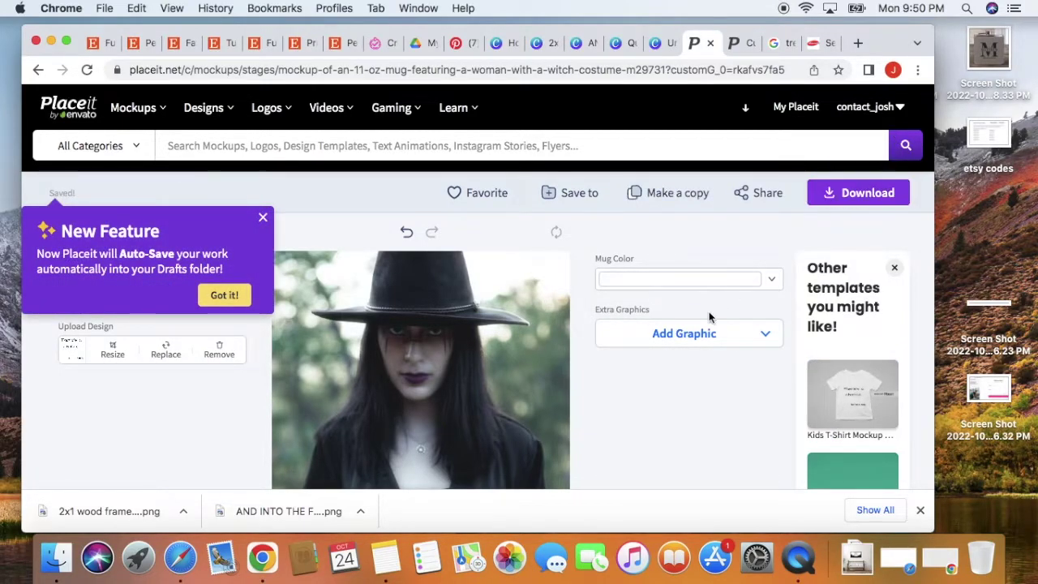
pyautogui.scroll(-5, 562, 332)
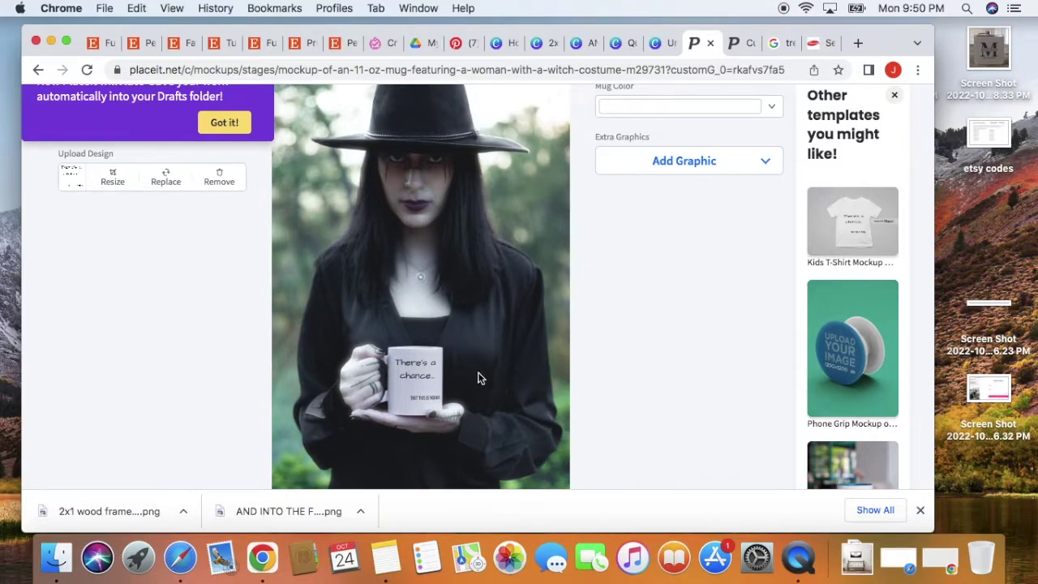
pyautogui.scroll(5, 467, 378)
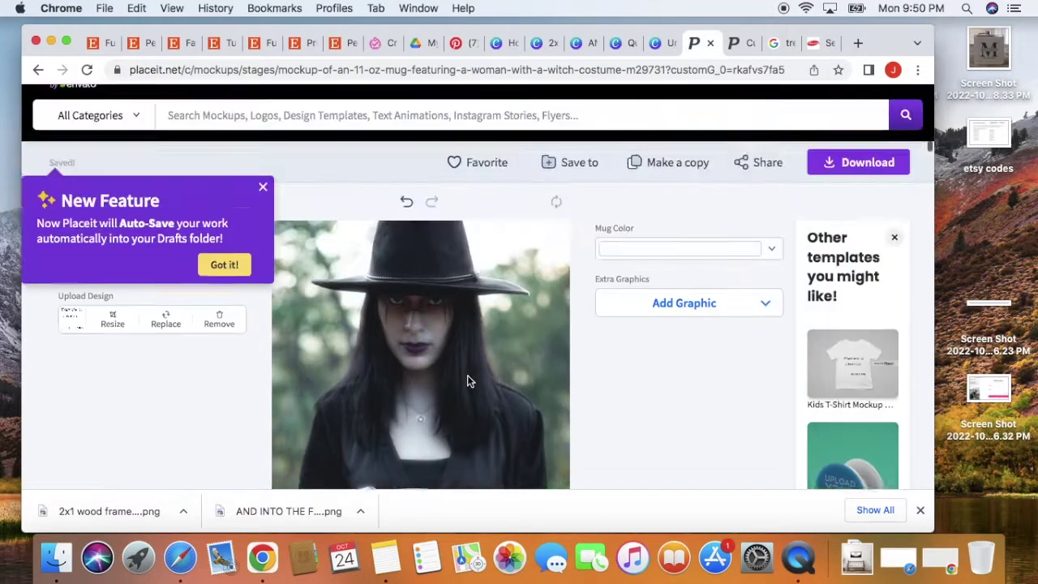
pyautogui.scroll(-7, 438, 358)
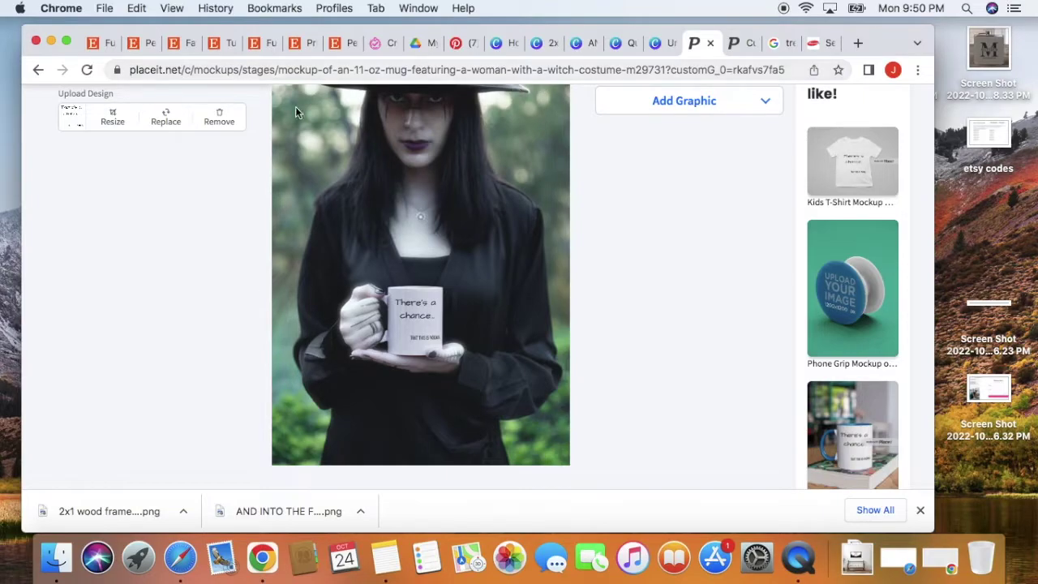
# - Switch to Canva and bring up the "AND INTO THE FOREST I GO TO LOSE MY MIND & FIND" design
pyautogui.click(187, 71)
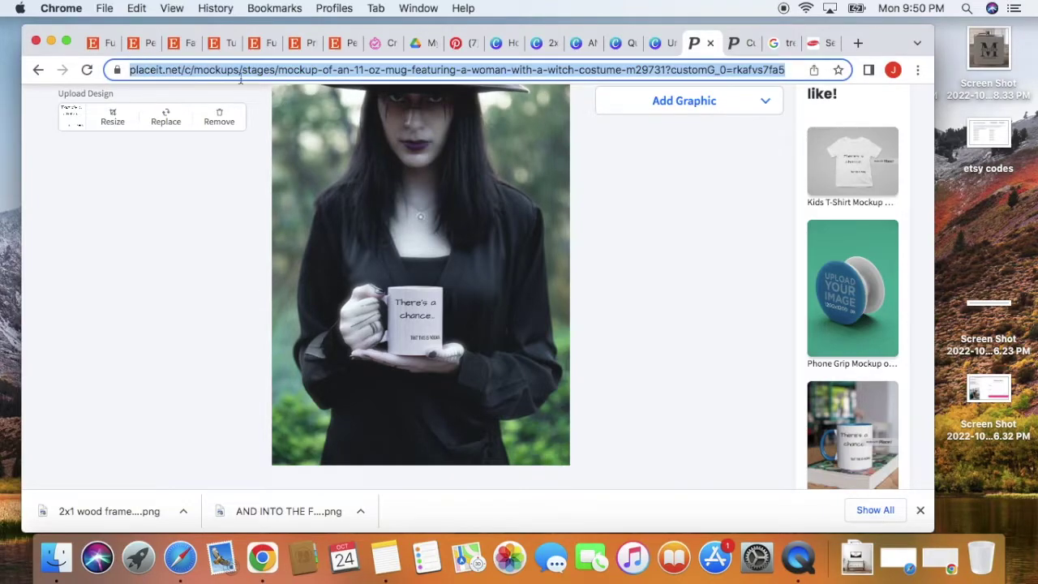
pyautogui.click(621, 43)
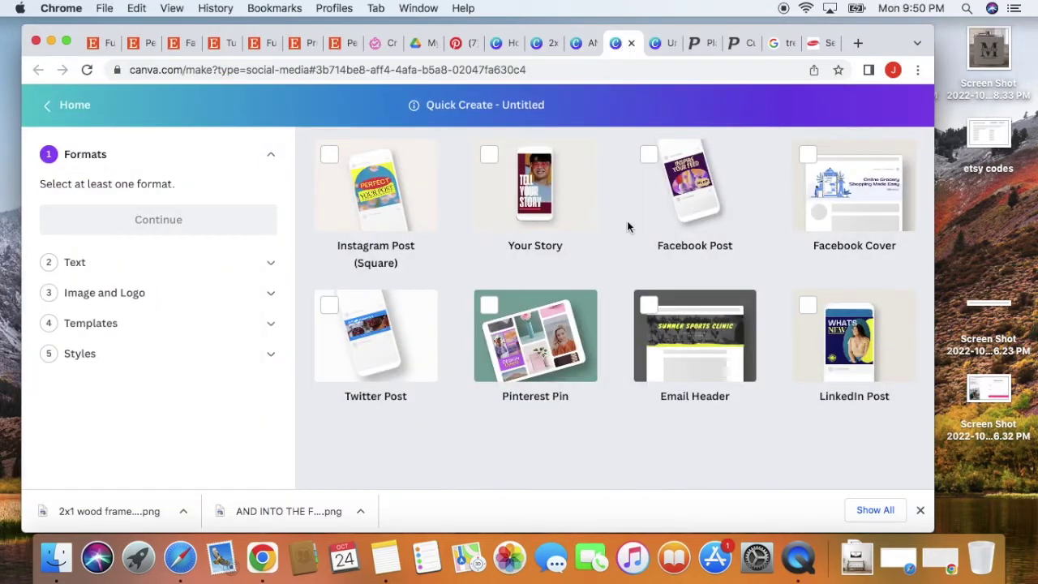
pyautogui.click(582, 43)
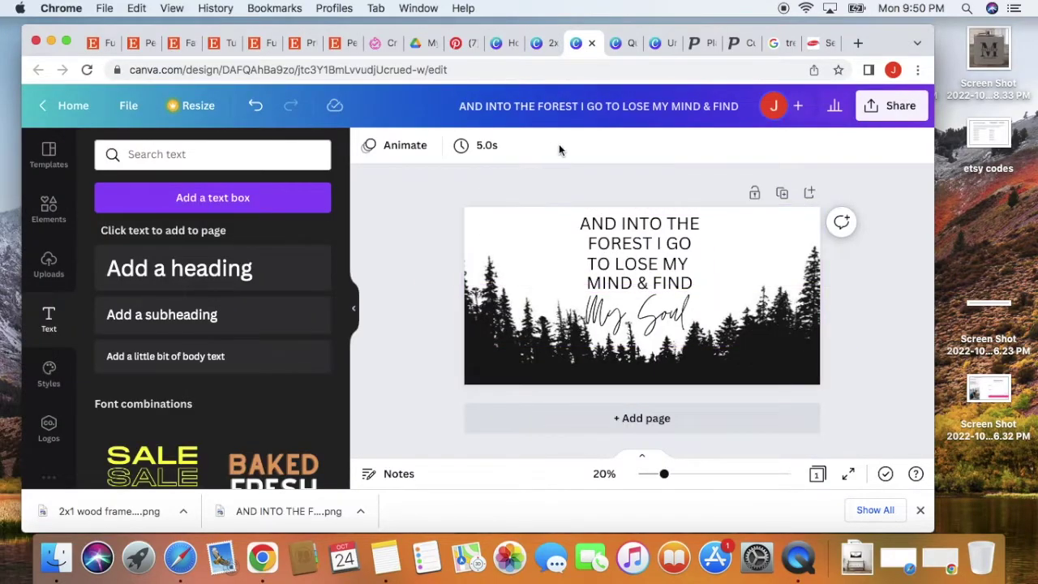
pyautogui.click(743, 46)
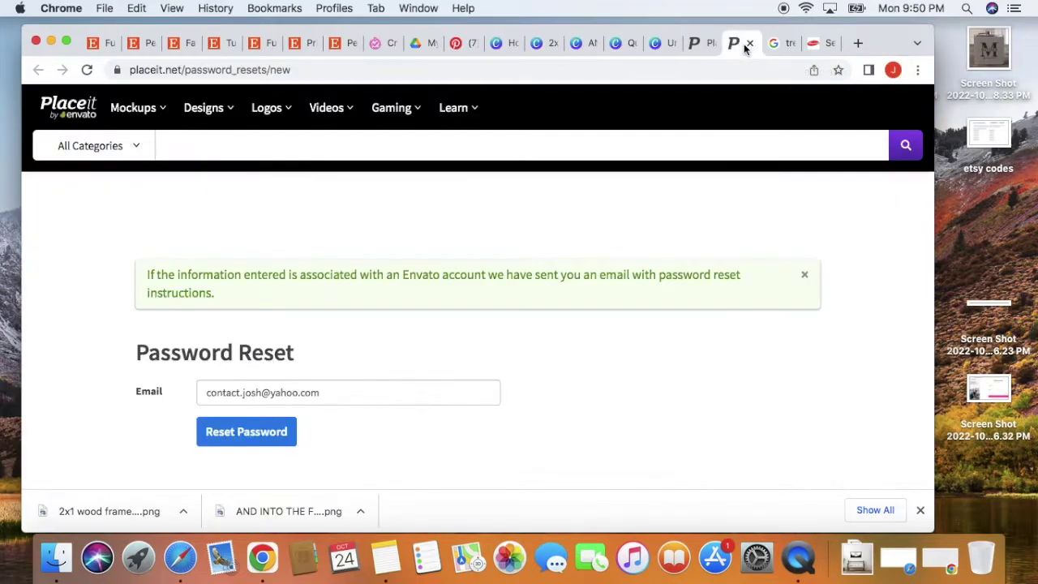
pyautogui.click(580, 43)
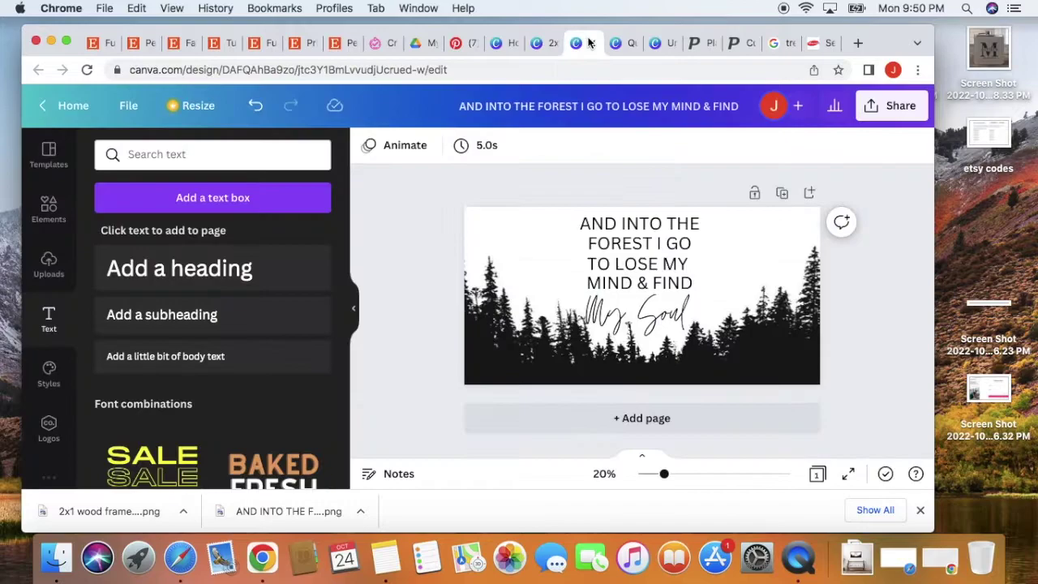